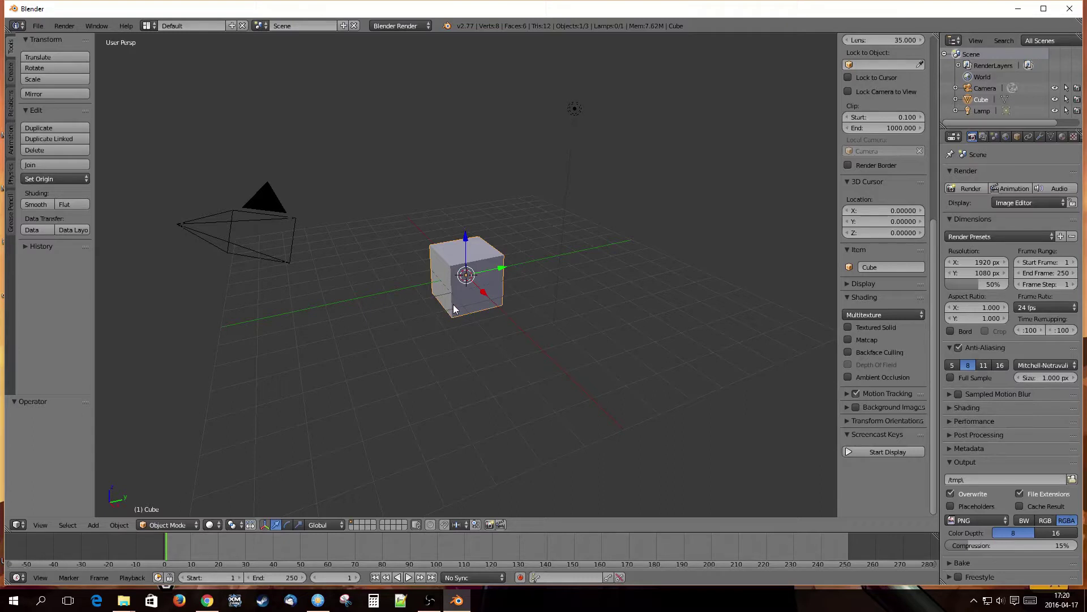
Step: Start the screencast key display and delete the default cube from the scene
{"action": "left_click", "coordinate": [857, 450]}
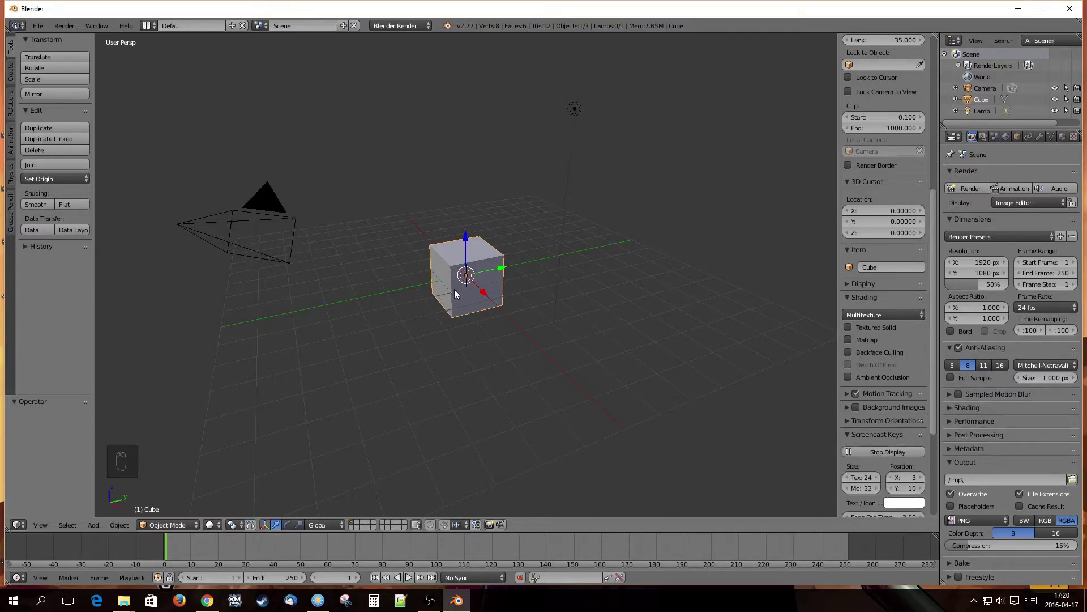
{"action": "mouse_move", "coordinate": [474, 291]}
{"action": "middle_mouse_down"}
{"action": "mouse_move", "coordinate": [508, 314]}
{"action": "mouse_move", "coordinate": [460, 295]}
{"action": "middle_mouse_up"}
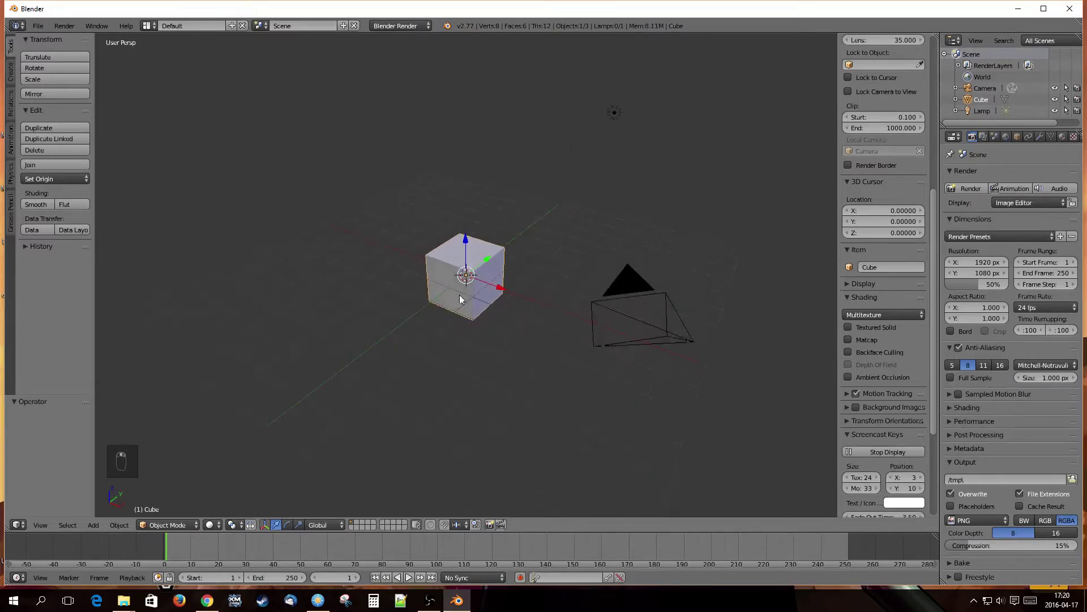
{"action": "key", "text": "x"}
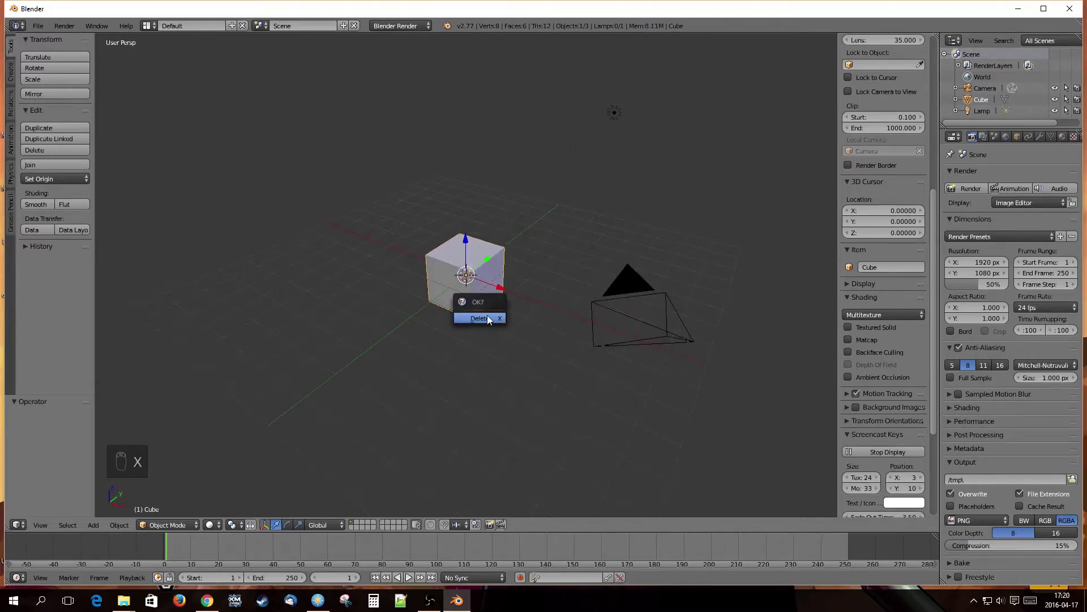
{"action": "left_click", "coordinate": [487, 315]}
{"action": "middle_click_drag", "start_coordinate": [509, 319], "coordinate": [481, 300]}
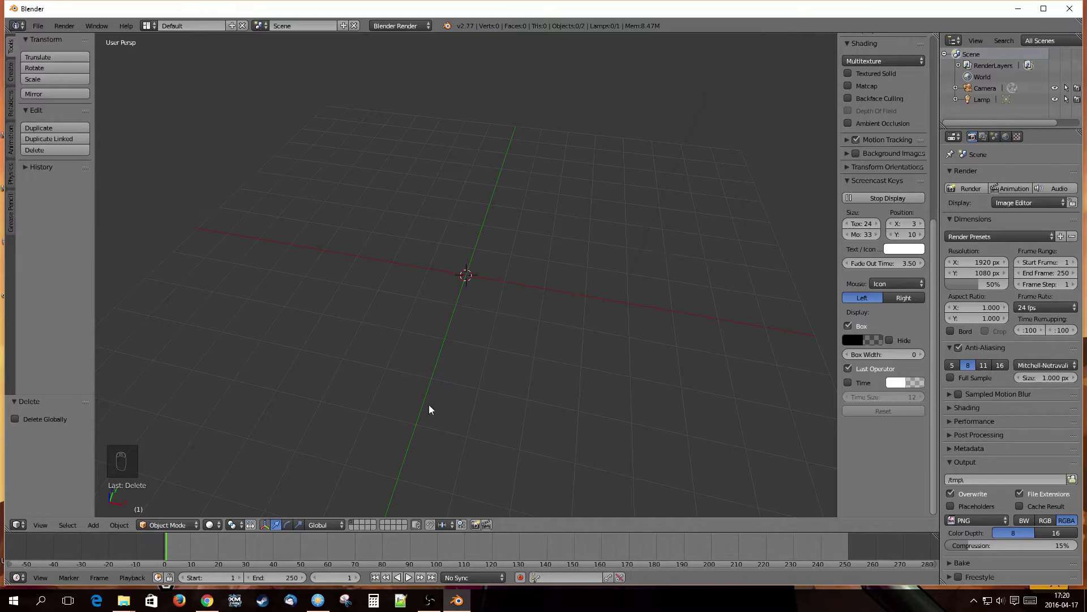
Step: Switch to Chrome, search Google Images for "fork reference" and open the "Anatomy of a fork" picture
{"action": "left_click", "coordinate": [207, 600]}
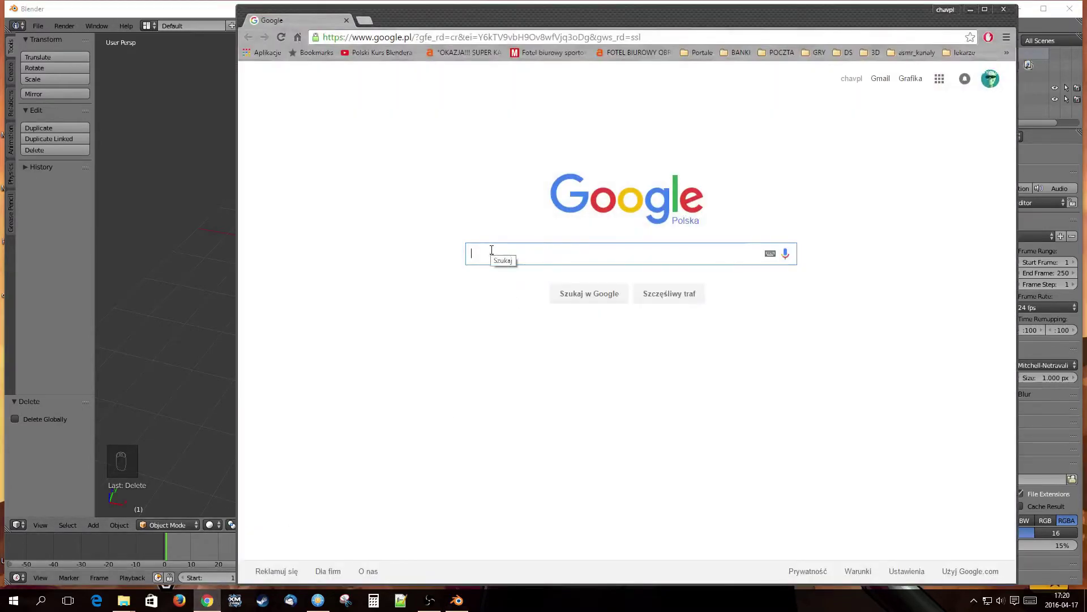
{"action": "type", "text": "fork "}
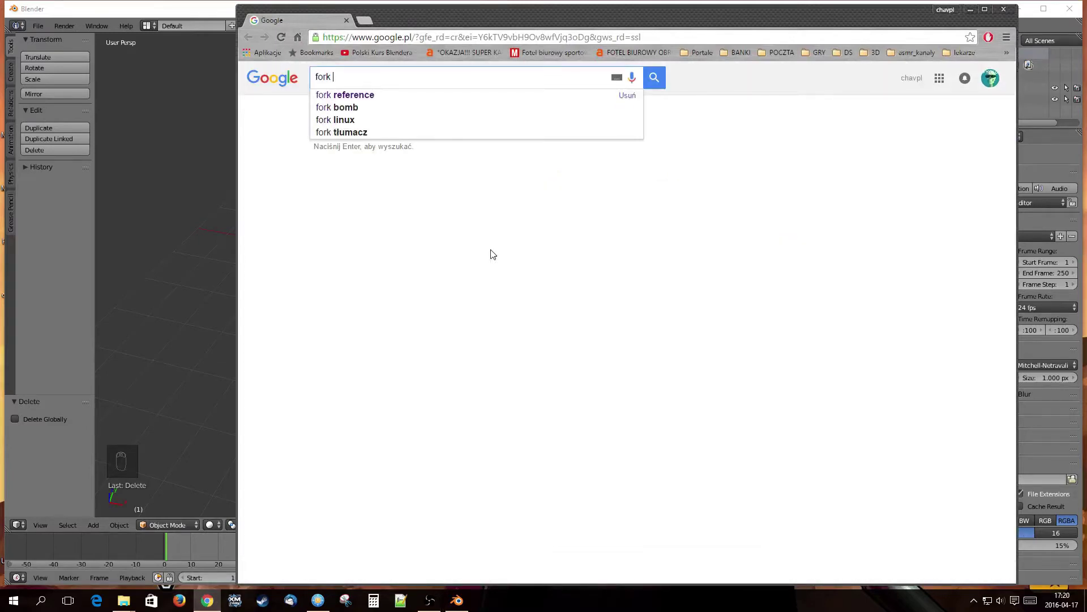
{"action": "type", "text": "reference"}
{"action": "key", "text": "Return"}
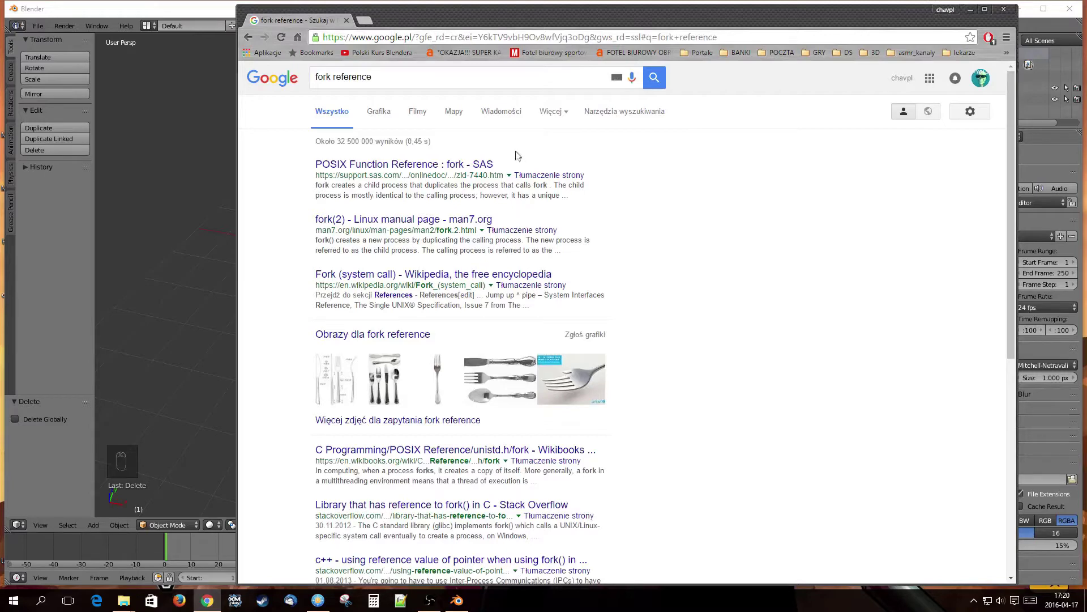
{"action": "left_click", "coordinate": [388, 117]}
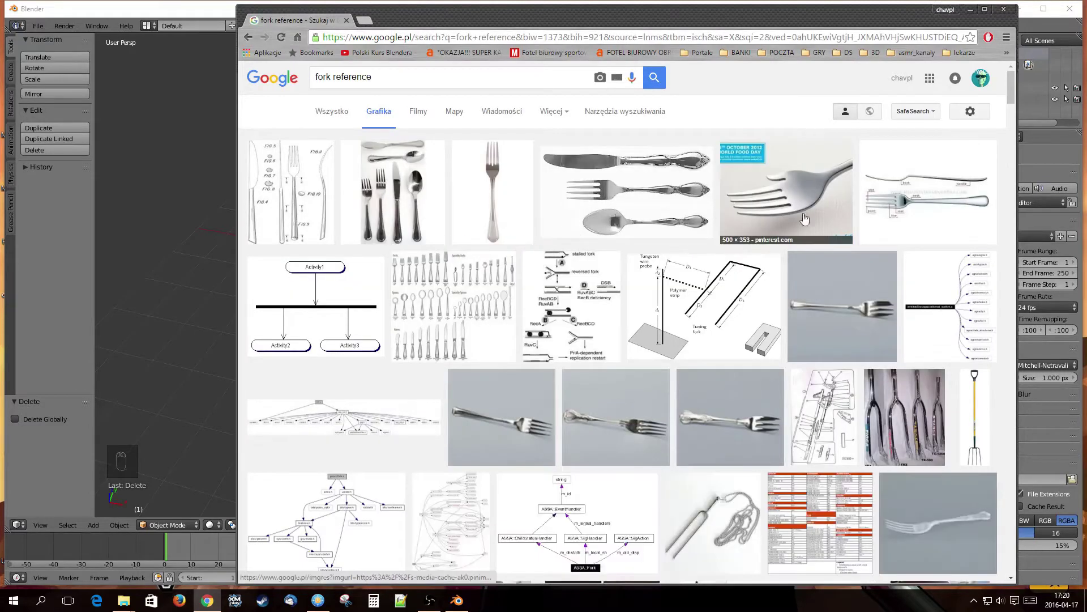
{"action": "left_click", "coordinate": [894, 216]}
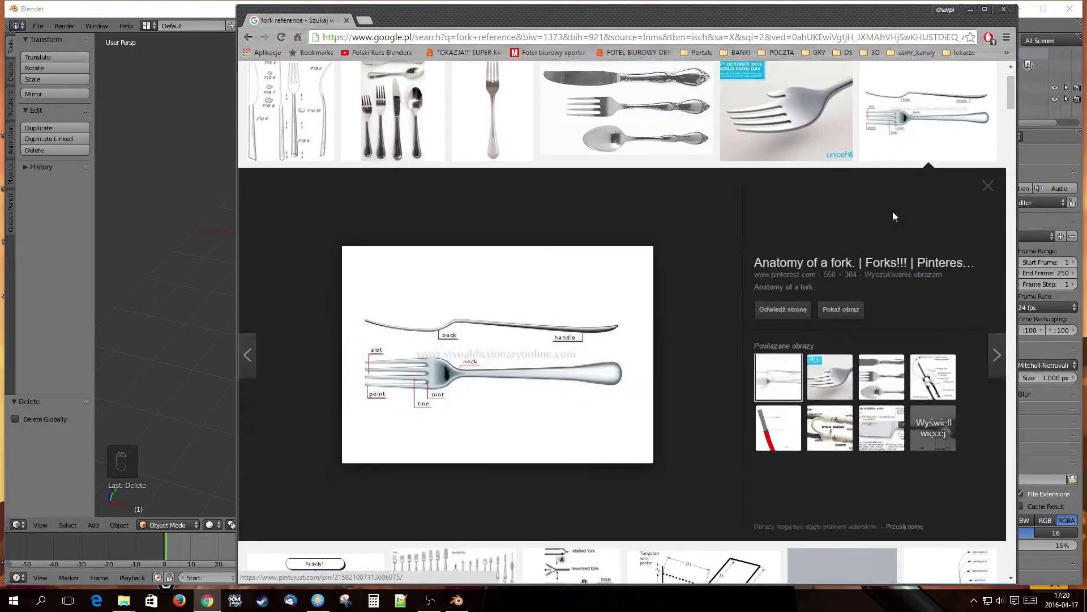
{"action": "right_click", "coordinate": [502, 363]}
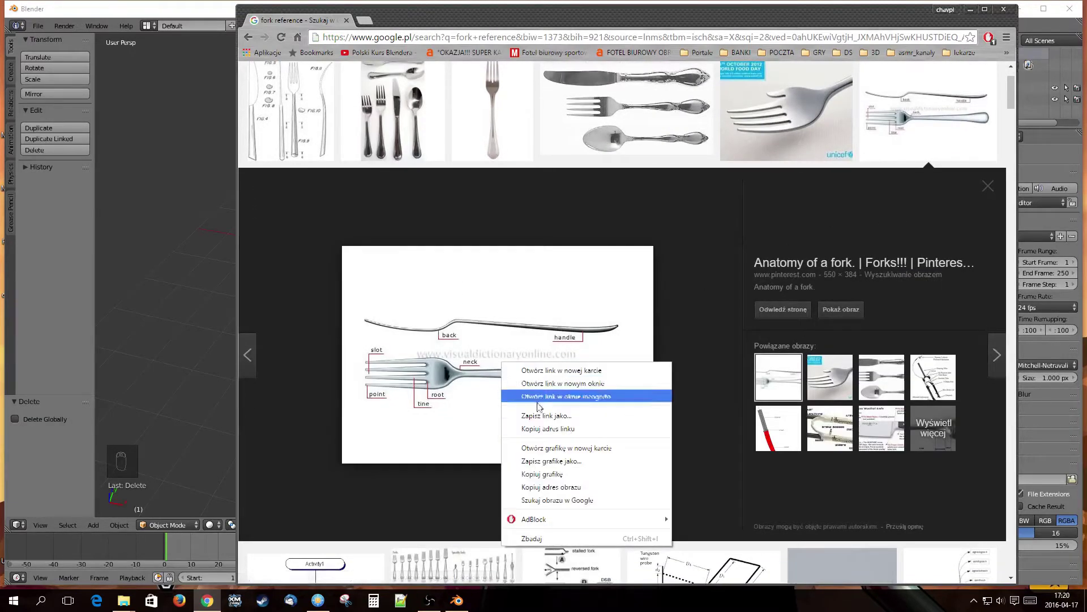
{"action": "left_click", "coordinate": [551, 462]}
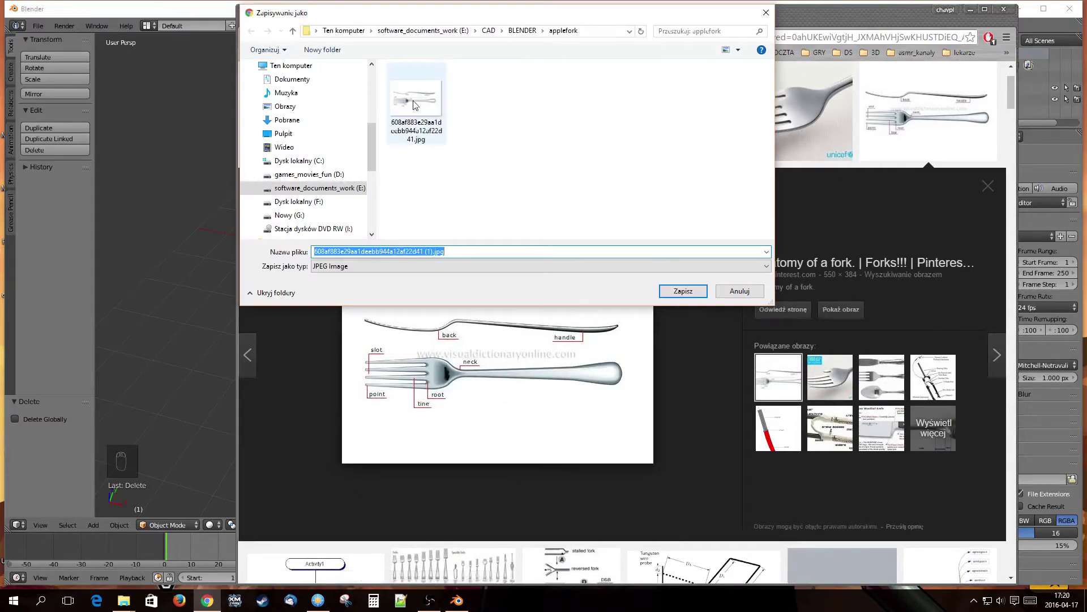
{"action": "left_click", "coordinate": [737, 290]}
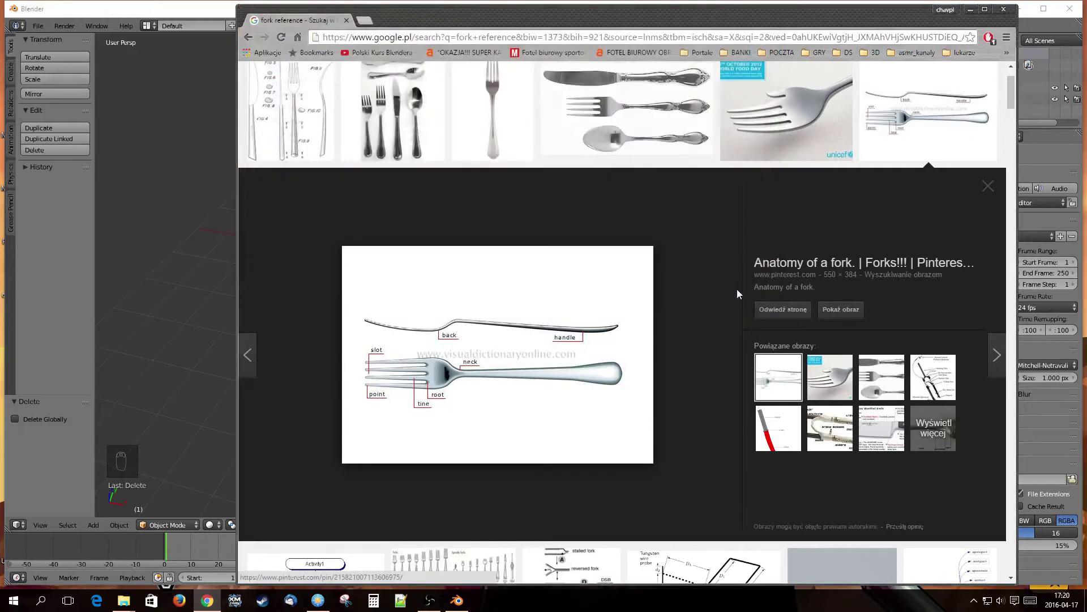
Step: Switch back to Blender, enable background images for the 3D view and add an empty image entry
{"action": "left_click", "coordinate": [206, 109]}
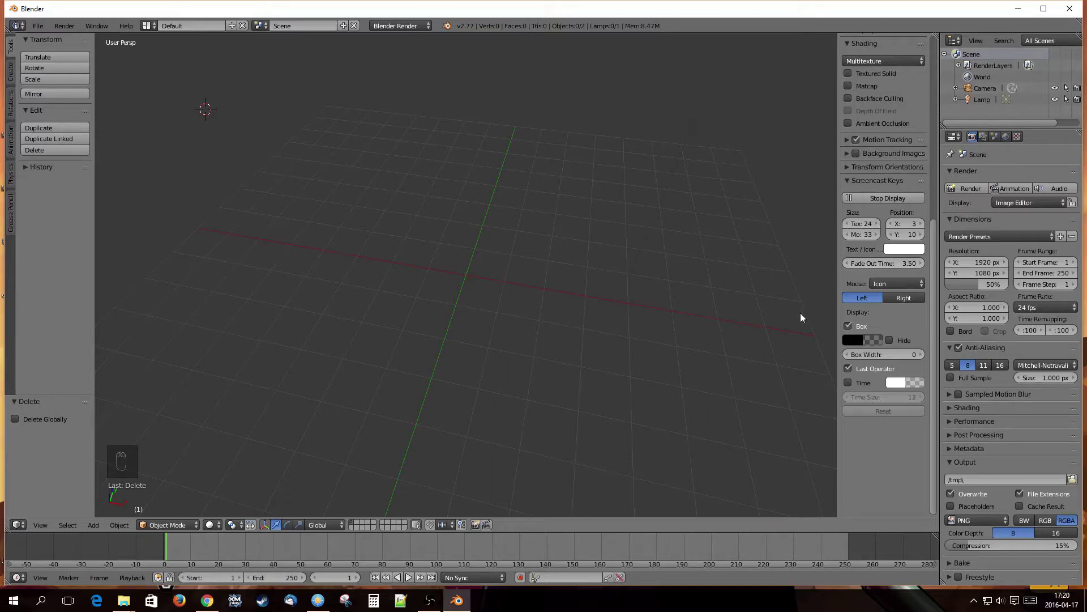
{"action": "key", "text": "n"}
{"action": "key", "text": "n"}
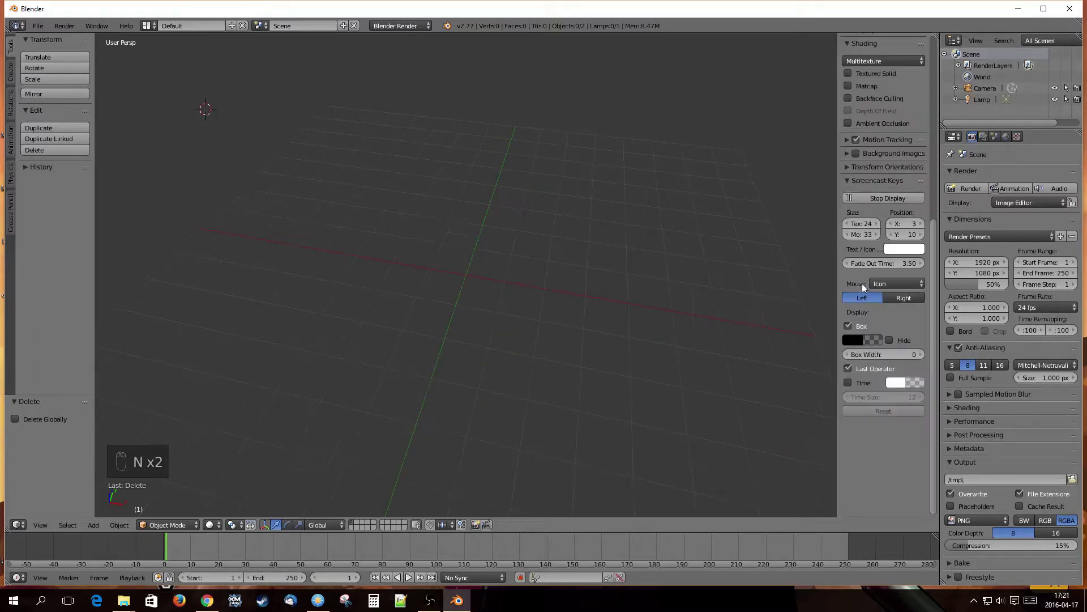
{"action": "left_click", "coordinate": [855, 155]}
{"action": "left_click", "coordinate": [848, 154]}
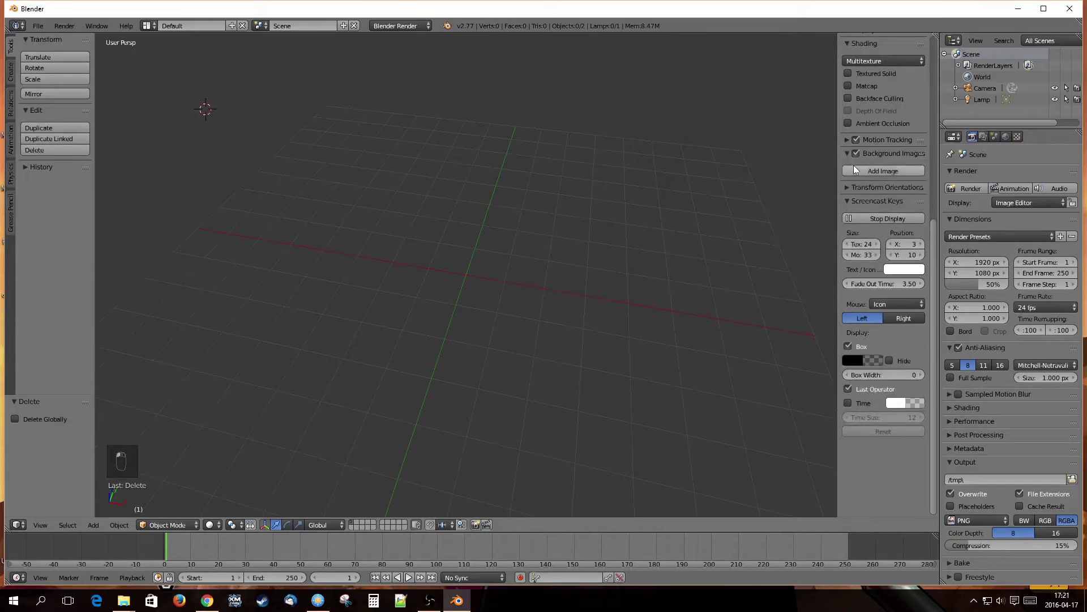
{"action": "left_click", "coordinate": [856, 169]}
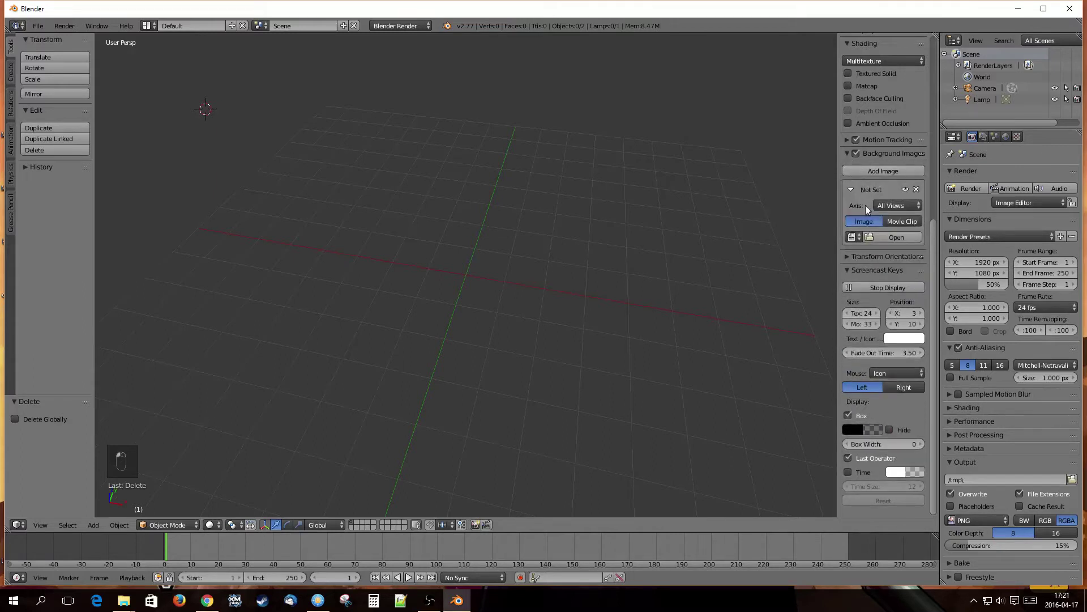
Step: Load 608af883e29aa1deebb944a12af22d41.jpg from the applefork folder as the background image
{"action": "left_click", "coordinate": [878, 235]}
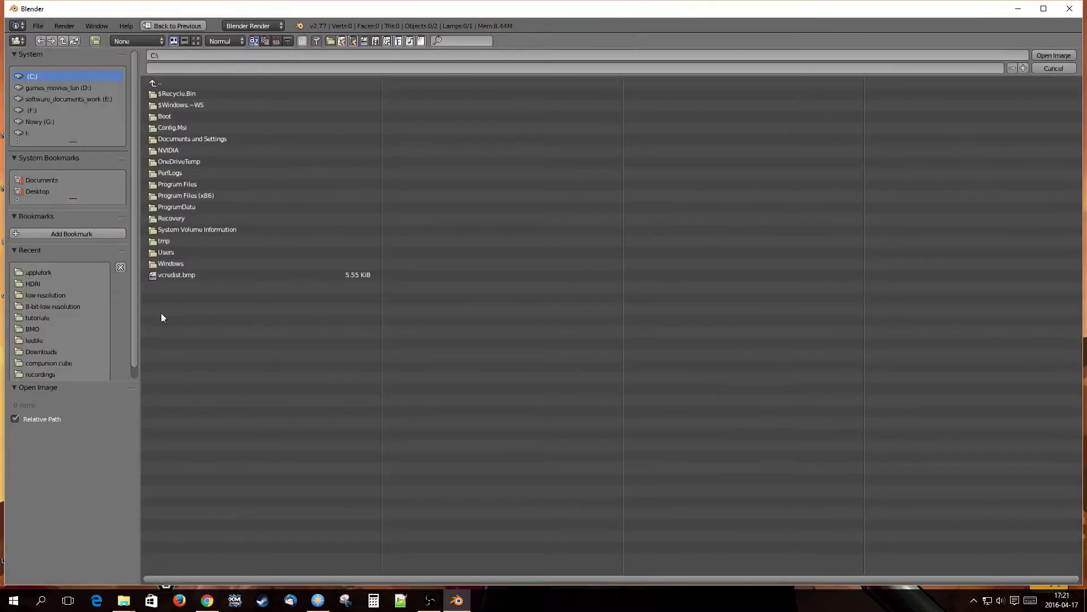
{"action": "left_click", "coordinate": [38, 272]}
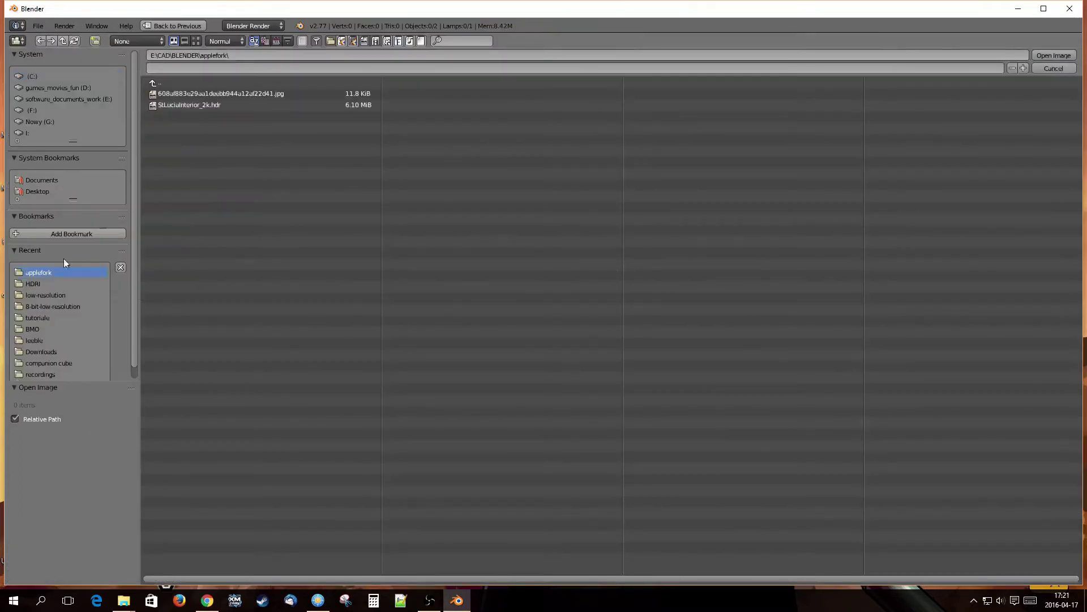
{"action": "left_click", "coordinate": [193, 93]}
{"action": "double_click", "coordinate": [193, 94]}
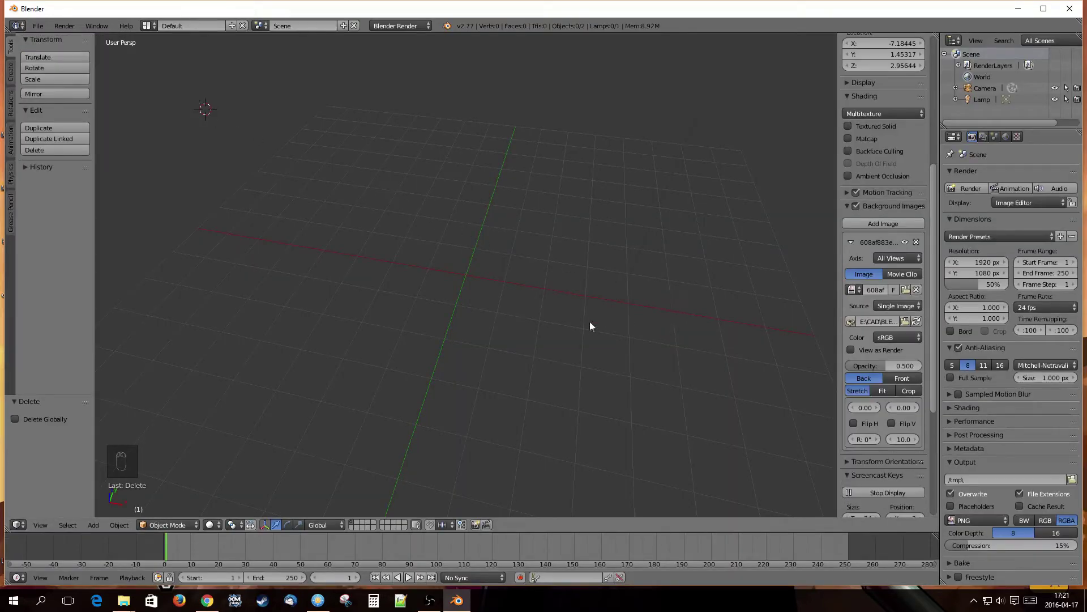
Step: Switch the 3D view to the top orthographic view that shows the fork reference
{"action": "middle_click_drag", "start_coordinate": [543, 309], "coordinate": [498, 308]}
{"action": "key", "text": "KP_5"}
{"action": "key", "text": "KP_7"}
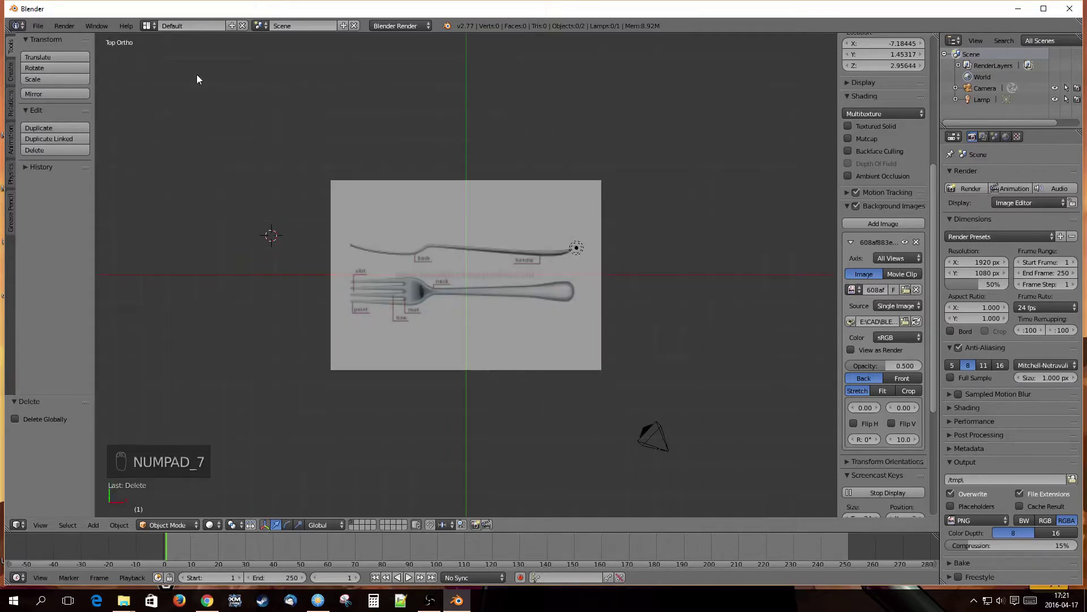
{"action": "scroll", "coordinate": [467, 294], "scroll_direction": "up", "scroll_amount": 4}
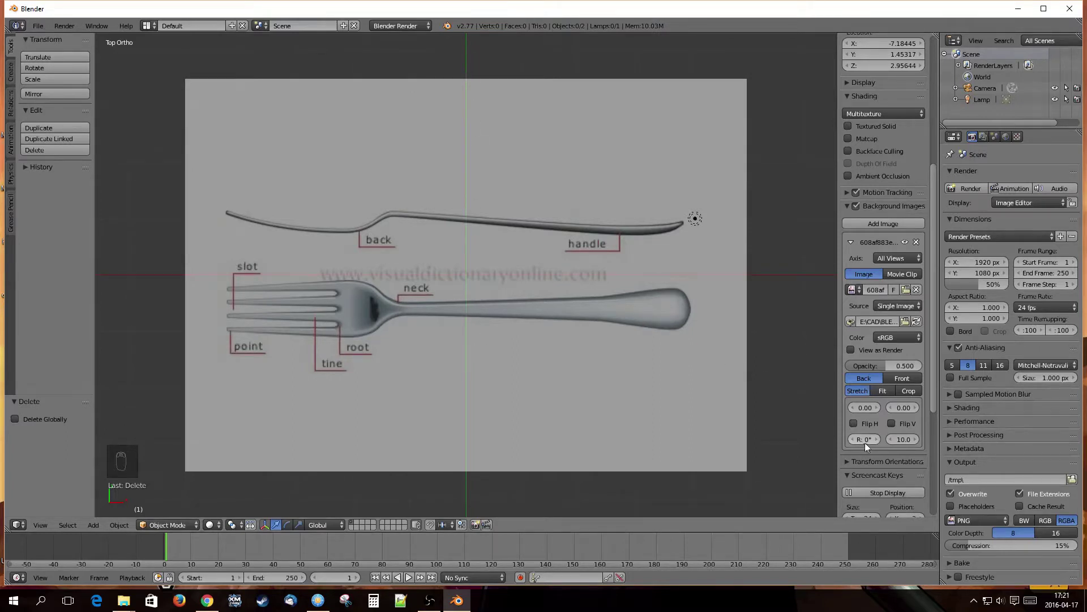
Step: Rotate the fork background image 90° and set its X offset to 0.600 so the fork is centred on the Y axis
{"action": "left_click_drag", "start_coordinate": [839, 428], "coordinate": [788, 430]}
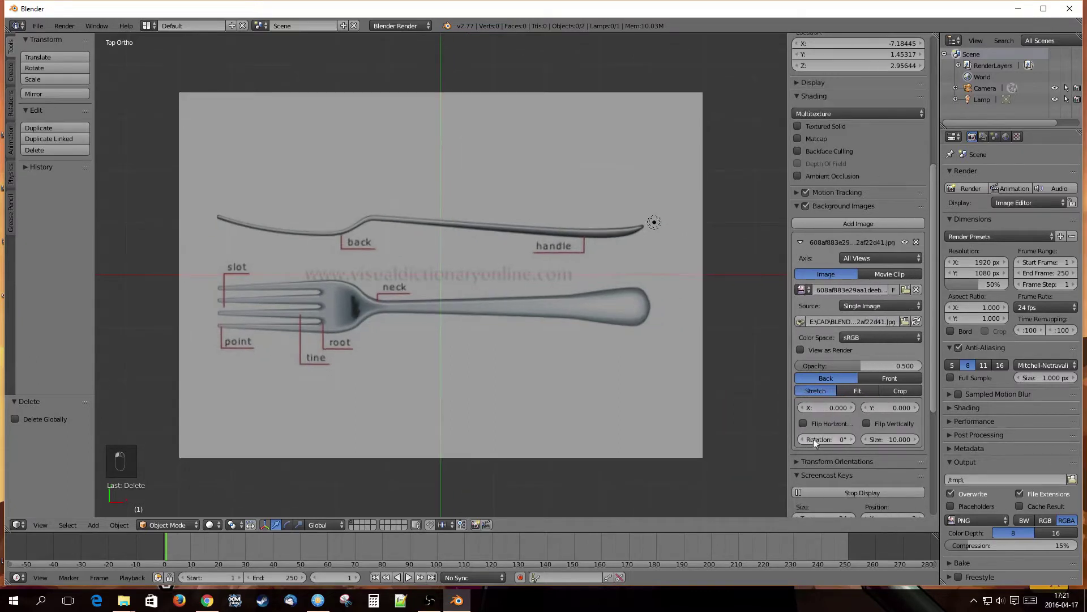
{"action": "left_click", "coordinate": [814, 439]}
{"action": "type", "text": "90"}
{"action": "key", "text": "Return"}
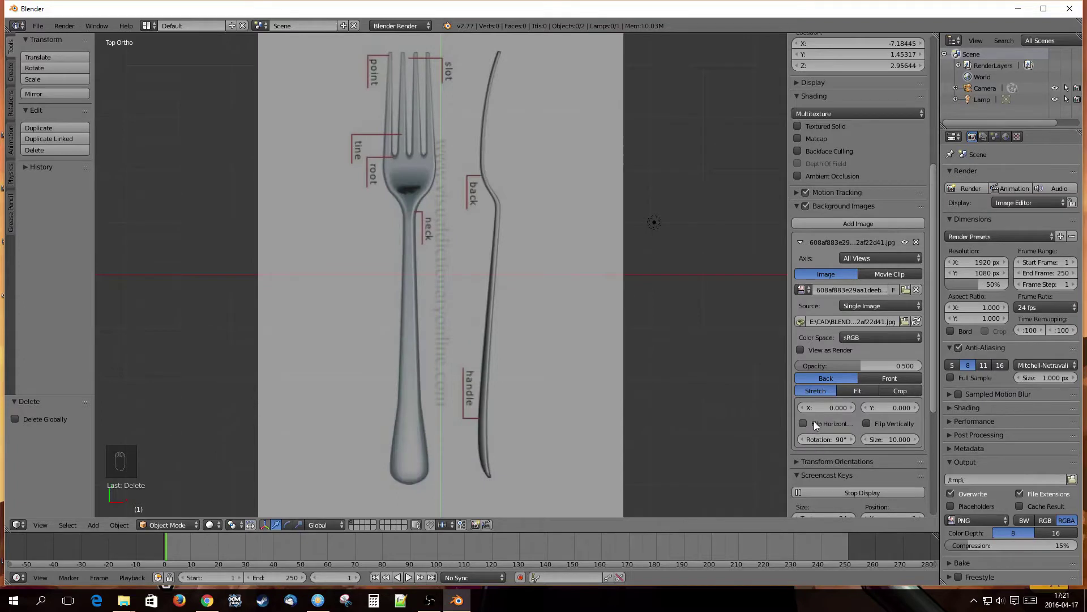
{"action": "left_click_drag", "start_coordinate": [827, 407], "coordinate": [834, 408]}
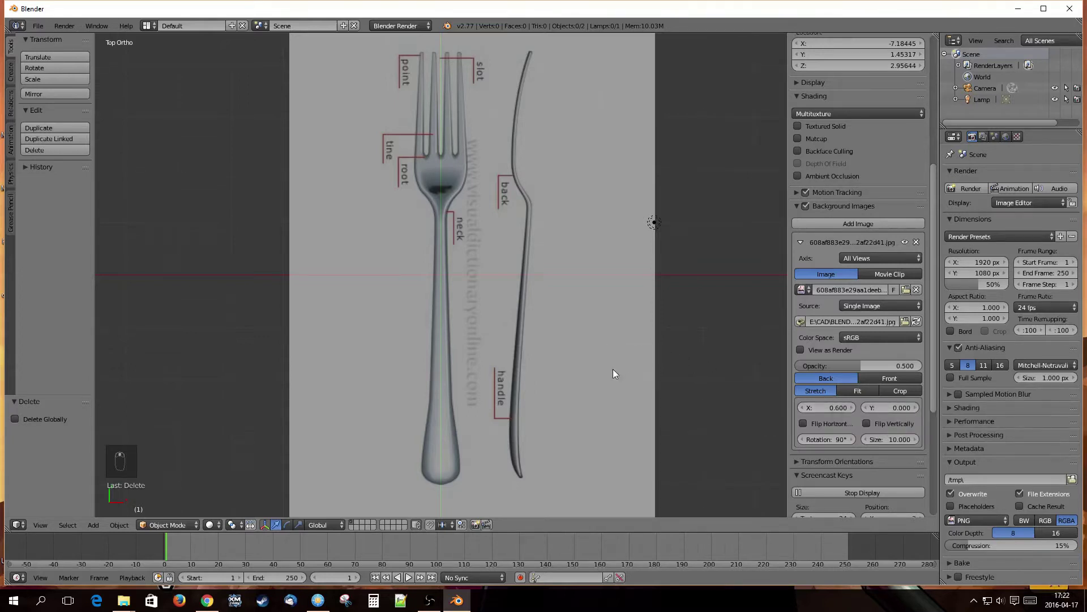
Step: Examine how the fork reference lines up with the axes in the top view and when orbiting away from it
{"action": "middle_click_drag", "start_coordinate": [613, 369], "coordinate": [522, 349]}
{"action": "scroll", "coordinate": [520, 345], "scroll_direction": "down", "scroll_amount": 5}
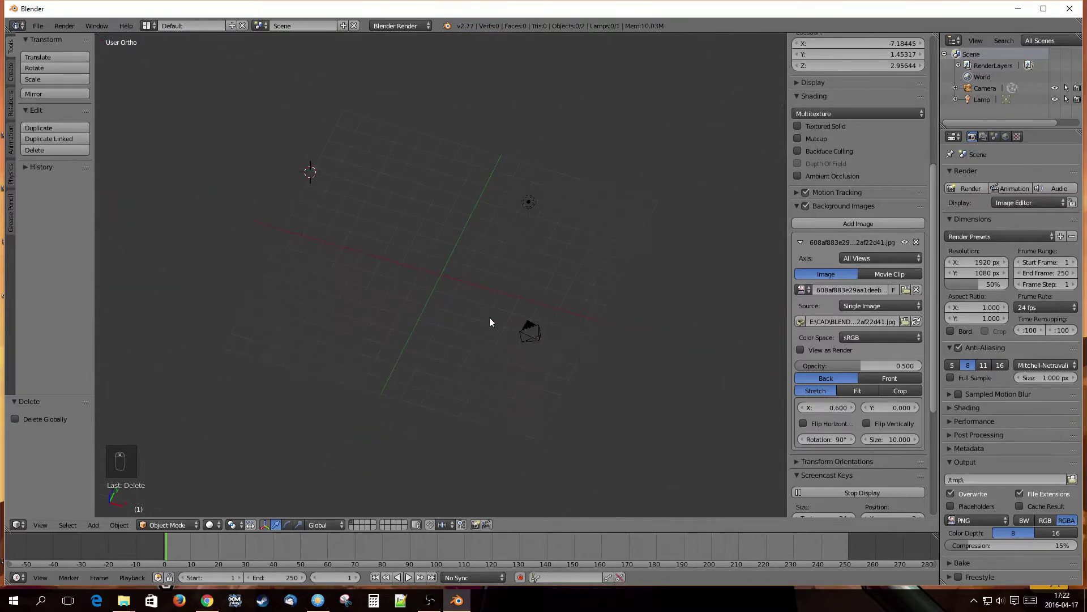
{"action": "middle_click_drag", "start_coordinate": [456, 287], "coordinate": [477, 356], "text": "shift"}
{"action": "key", "text": "KP_7"}
{"action": "scroll", "coordinate": [484, 323], "scroll_direction": "up", "scroll_amount": 4}
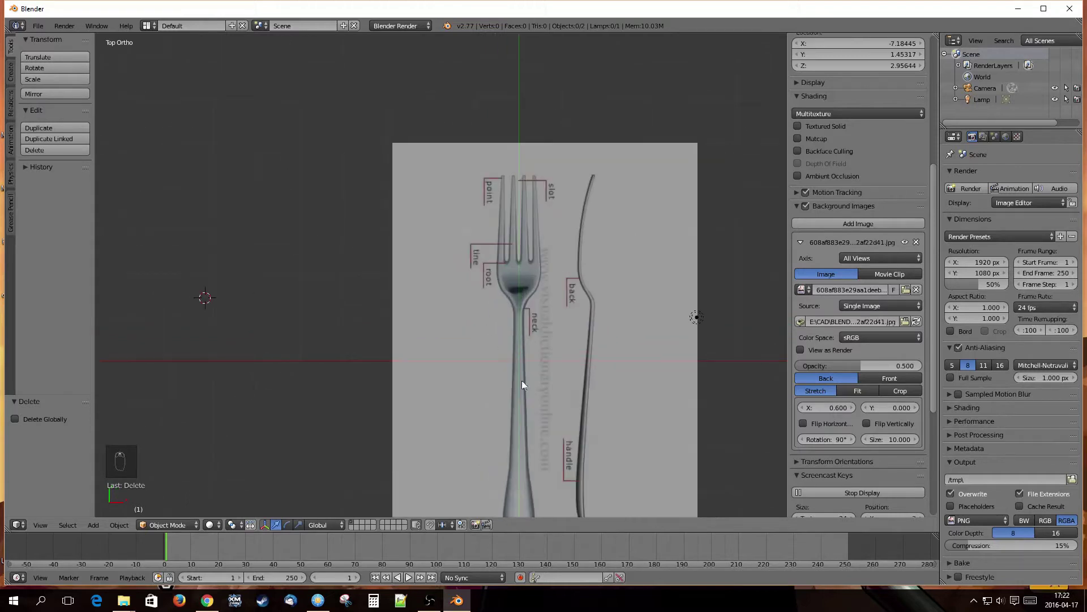
{"action": "middle_click_drag", "start_coordinate": [542, 396], "coordinate": [518, 353], "text": "shift"}
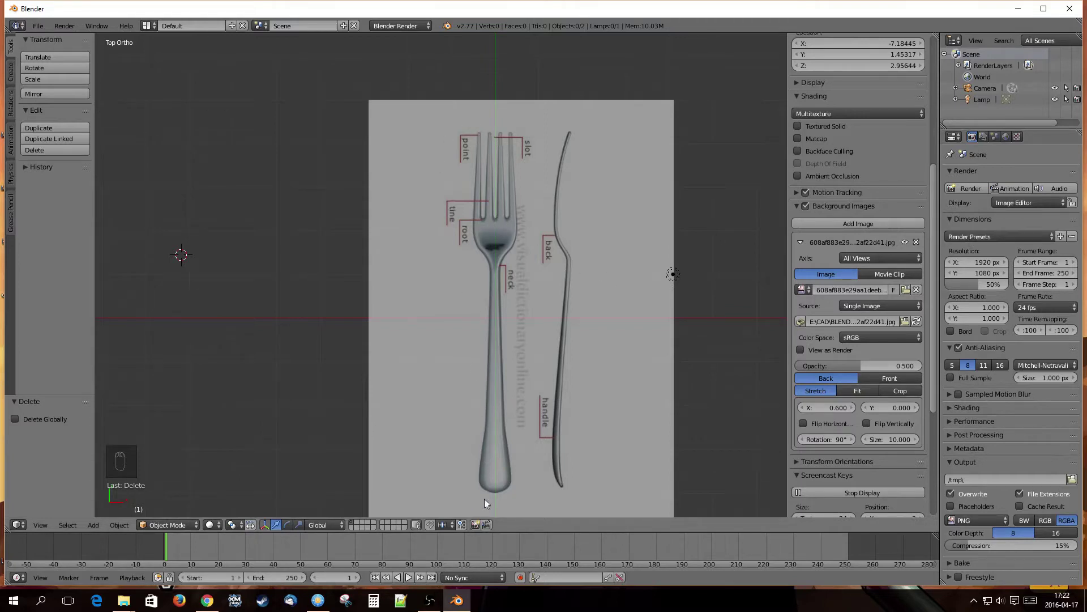
{"action": "scroll", "coordinate": [480, 472], "scroll_direction": "up", "scroll_amount": 2}
{"action": "scroll", "coordinate": [450, 394], "scroll_direction": "down", "scroll_amount": 2}
{"action": "middle_click_drag", "start_coordinate": [521, 369], "coordinate": [488, 368]}
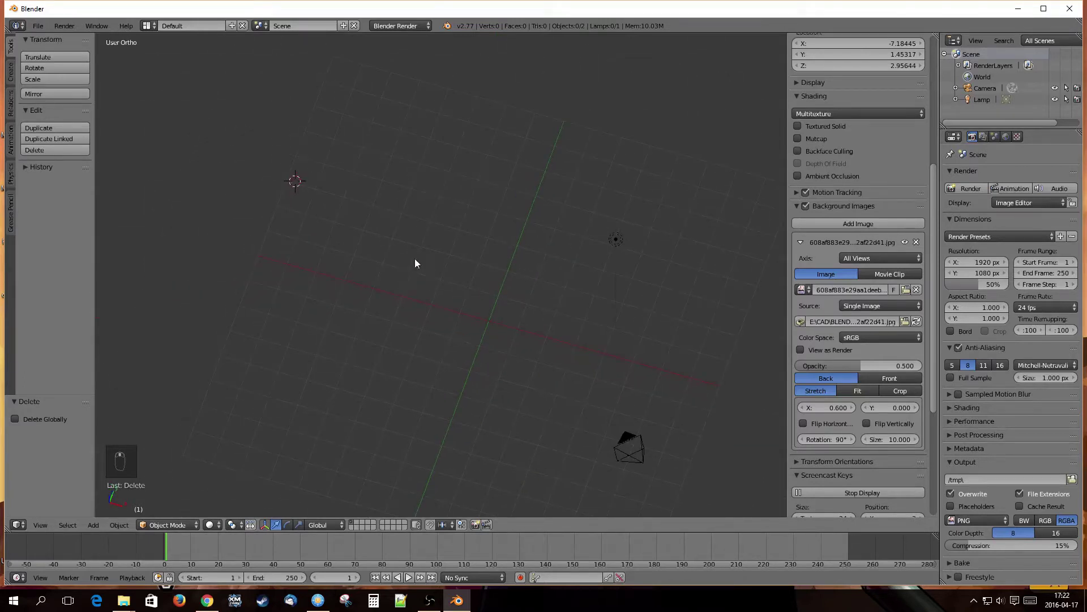
Step: Reset the 3D cursor to the world origin
{"action": "left_click", "coordinate": [301, 200]}
{"action": "left_click", "coordinate": [443, 293]}
{"action": "key", "text": "shift+c"}
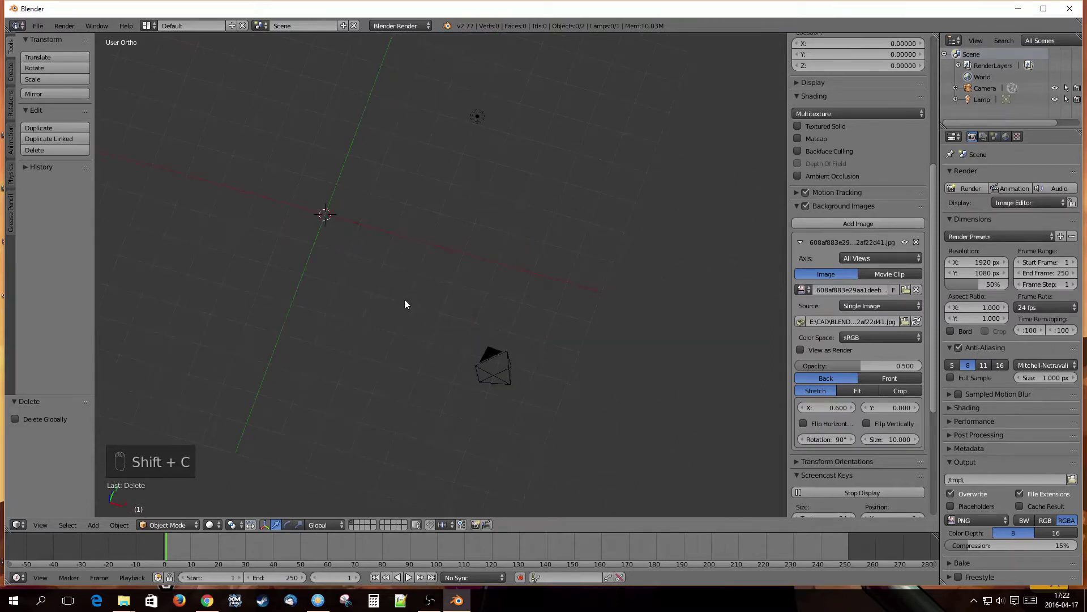
Step: Add a mesh plane at the world origin
{"action": "key", "text": "shift+a"}
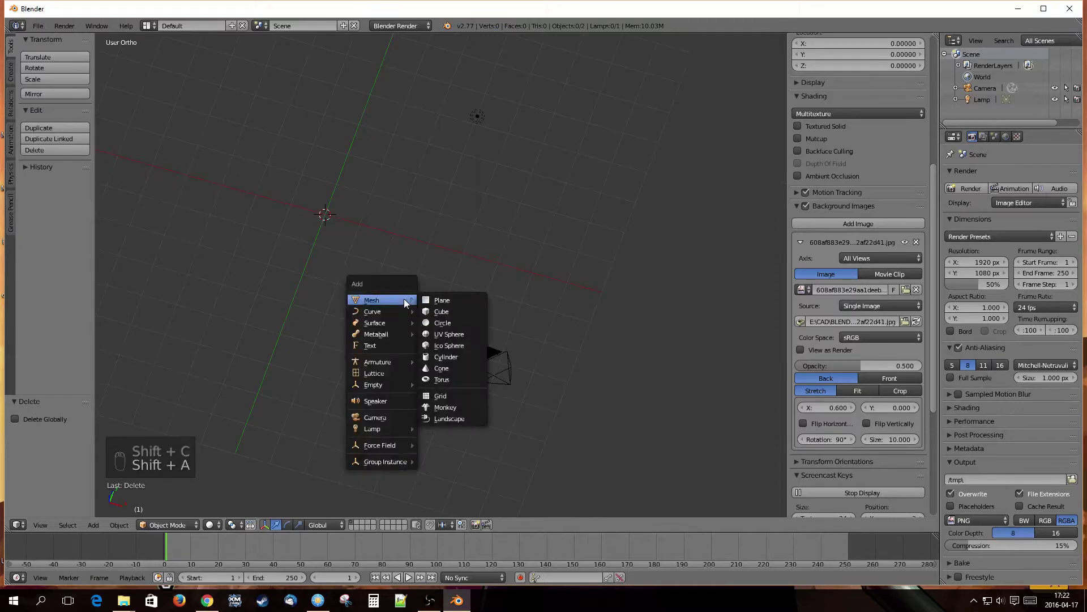
{"action": "left_click", "coordinate": [443, 301]}
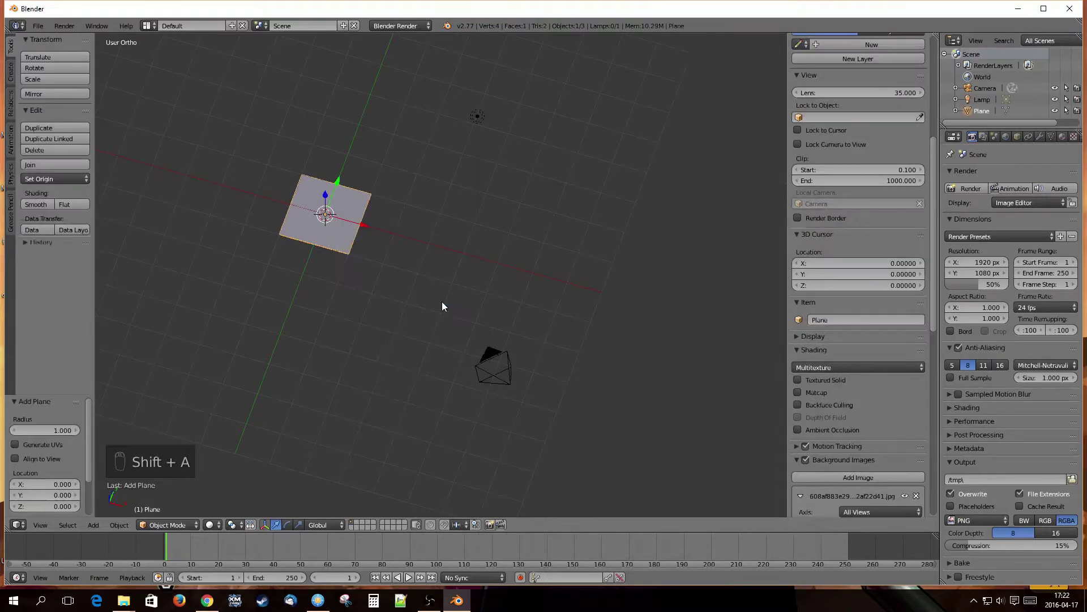
{"action": "mouse_move", "coordinate": [415, 297]}
{"action": "middle_mouse_down"}
{"action": "mouse_move", "coordinate": [418, 316]}
{"action": "mouse_move", "coordinate": [413, 296]}
{"action": "middle_mouse_up"}
{"action": "middle_click_drag", "start_coordinate": [348, 269], "coordinate": [444, 321], "text": "shift"}
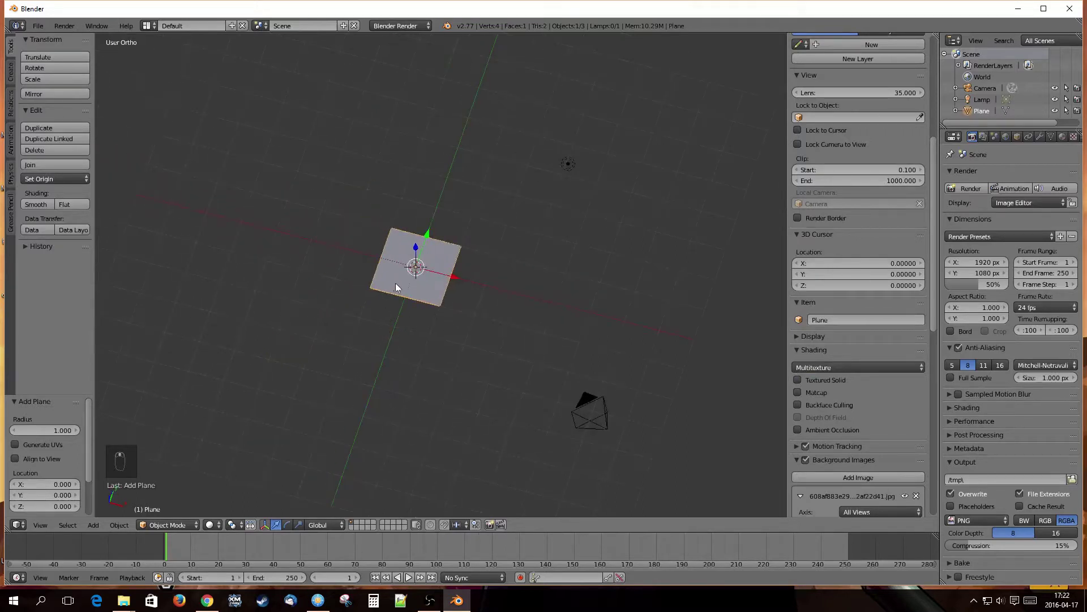
{"action": "scroll", "coordinate": [394, 294], "scroll_direction": "up", "scroll_amount": 1}
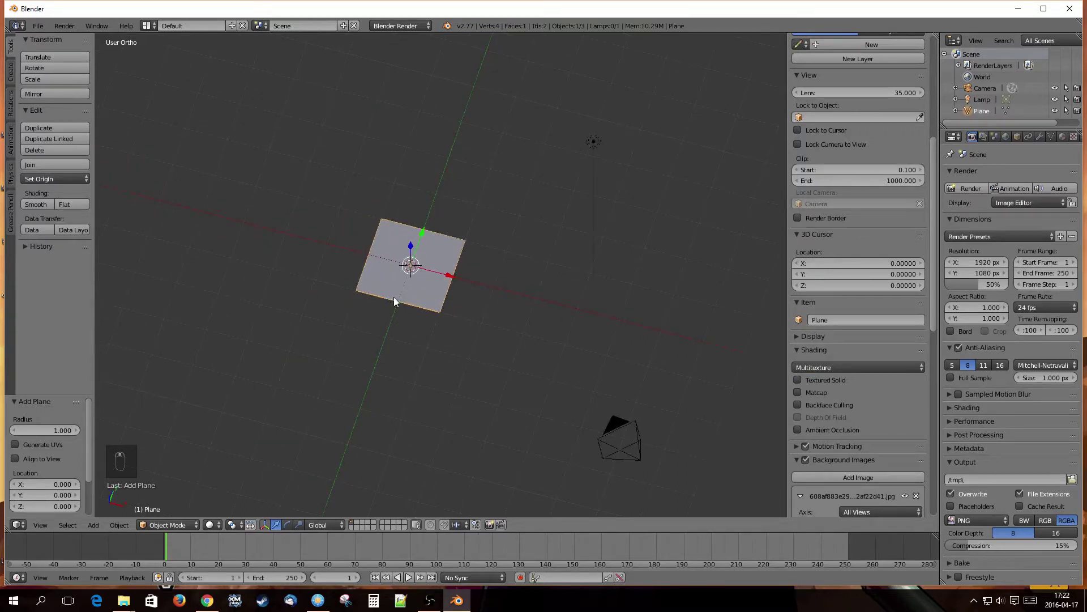
{"action": "left_click", "coordinate": [166, 525]}
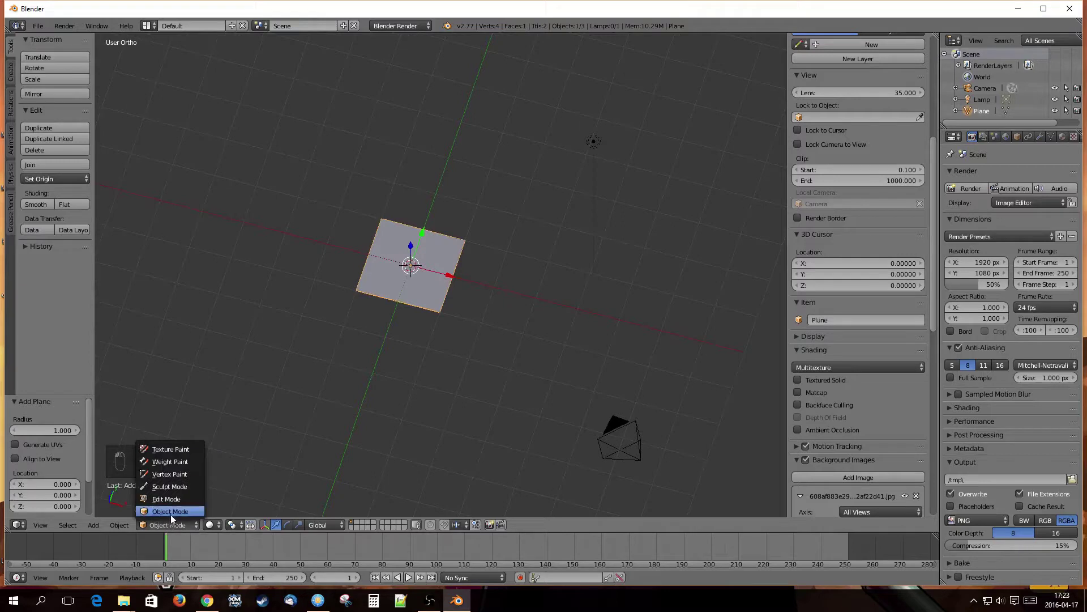
{"action": "left_click", "coordinate": [171, 524]}
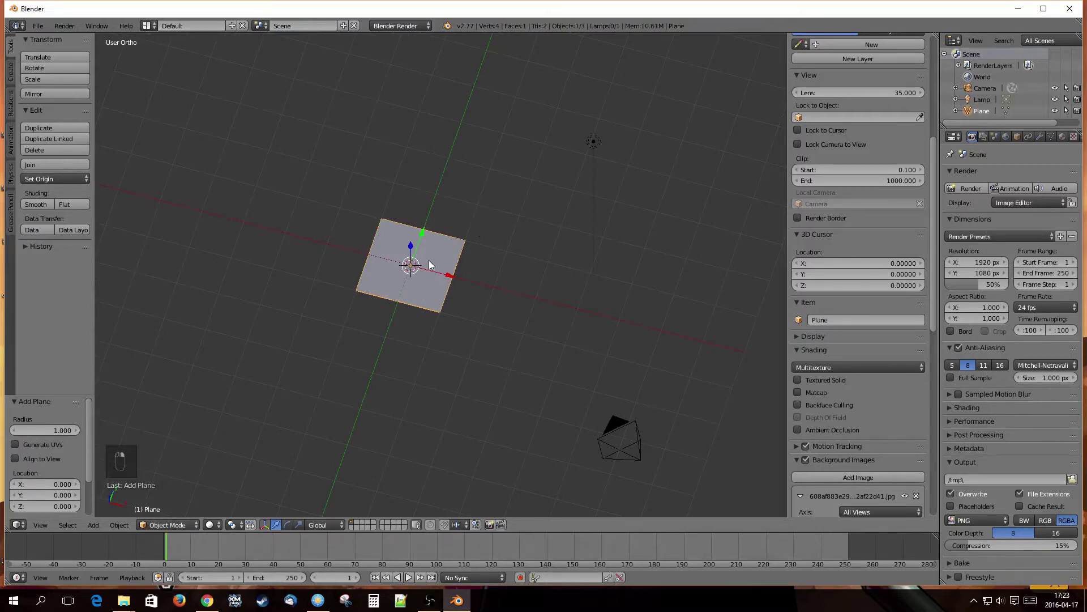
Step: Enter Edit Mode on the plane and, in top view, add a single centred loop cut running along the fork's length
{"action": "key", "text": "Tab"}
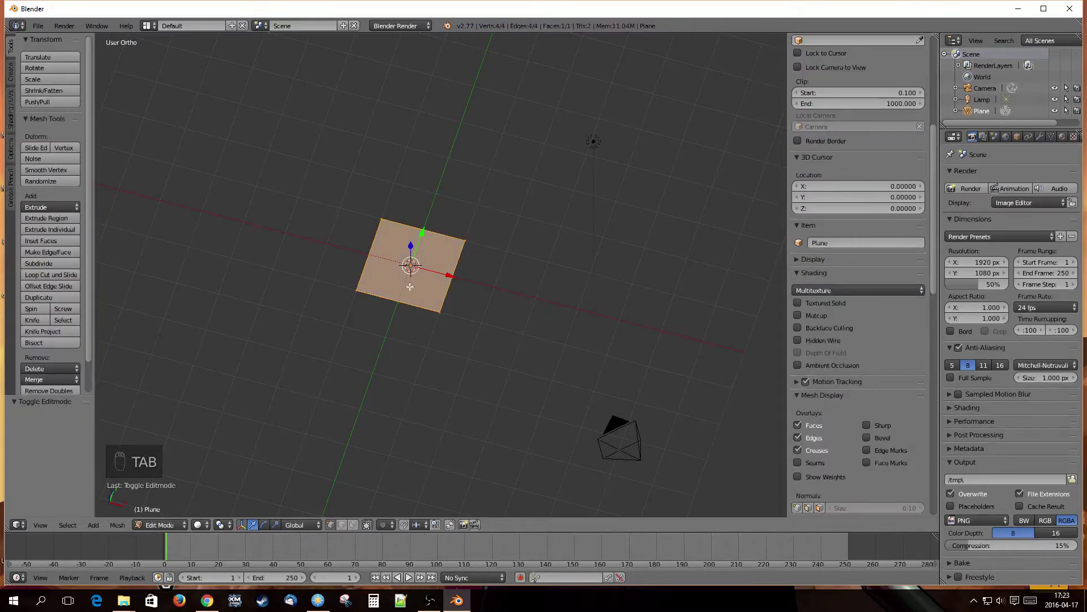
{"action": "middle_click_drag", "start_coordinate": [401, 286], "coordinate": [421, 314]}
{"action": "scroll", "coordinate": [400, 284], "scroll_direction": "up", "scroll_amount": 3}
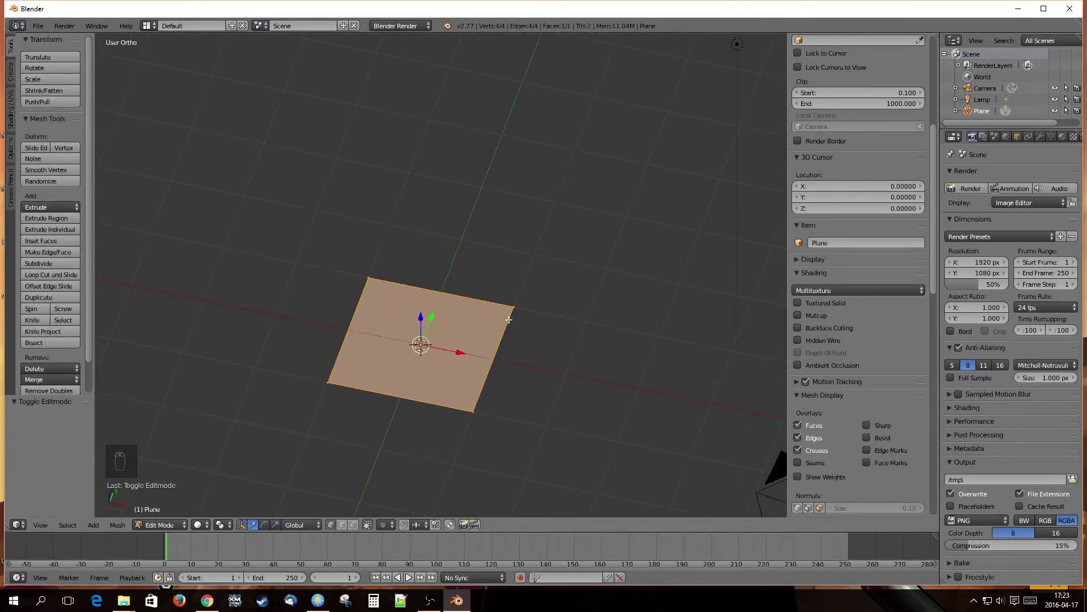
{"action": "middle_click_drag", "start_coordinate": [428, 326], "coordinate": [432, 337]}
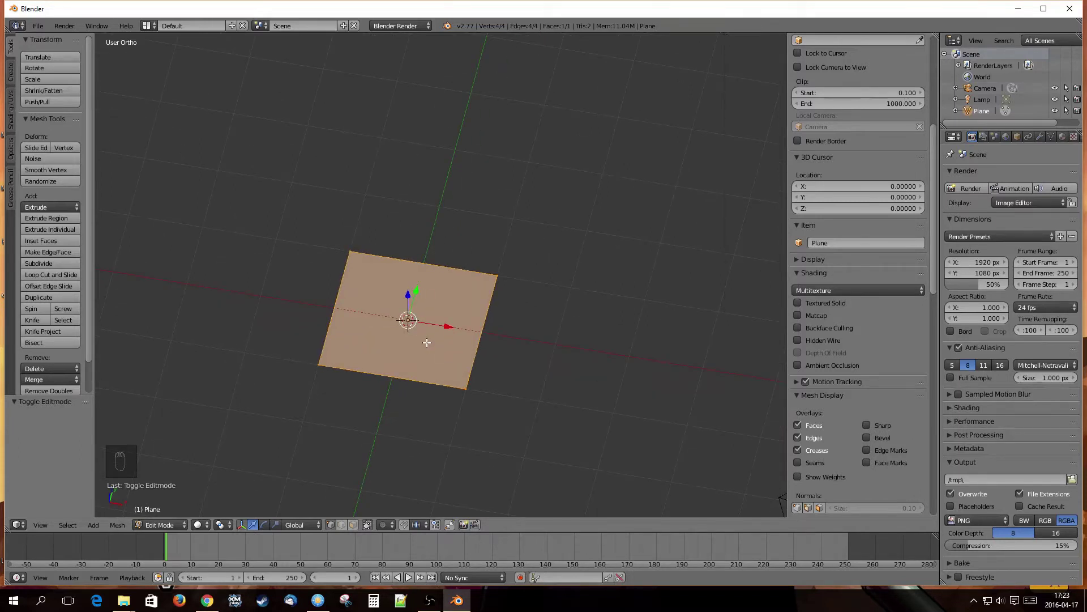
{"action": "key", "text": "KP_7"}
{"action": "scroll", "coordinate": [426, 340], "scroll_direction": "down", "scroll_amount": 3}
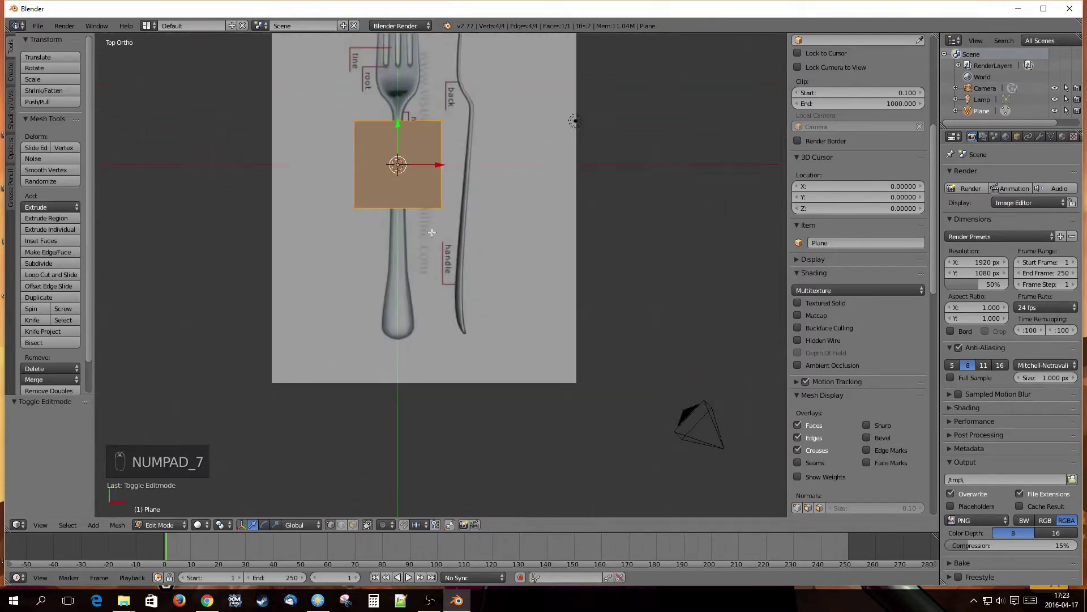
{"action": "middle_click_drag", "start_coordinate": [414, 183], "coordinate": [417, 338], "text": "shift"}
{"action": "scroll", "coordinate": [404, 299], "scroll_direction": "up", "scroll_amount": 3}
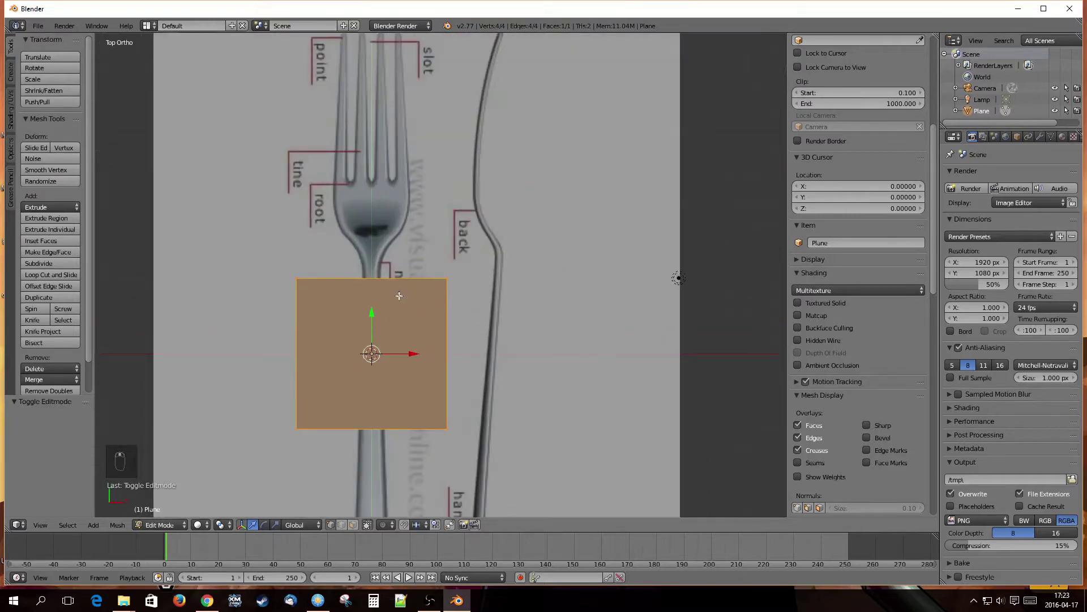
{"action": "key", "text": "ctrl+r"}
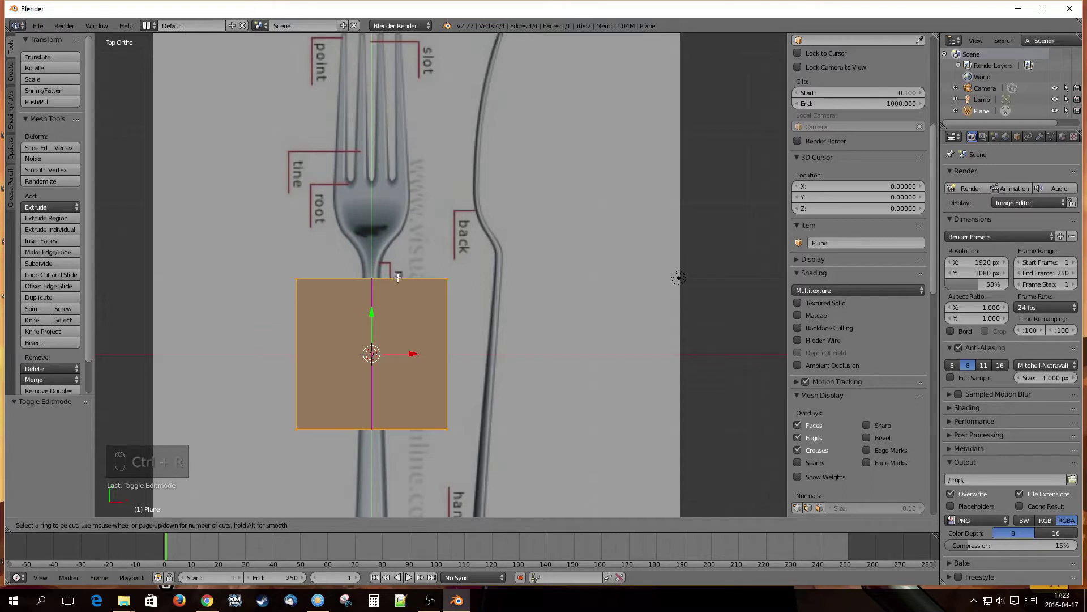
{"action": "left_click", "coordinate": [396, 281]}
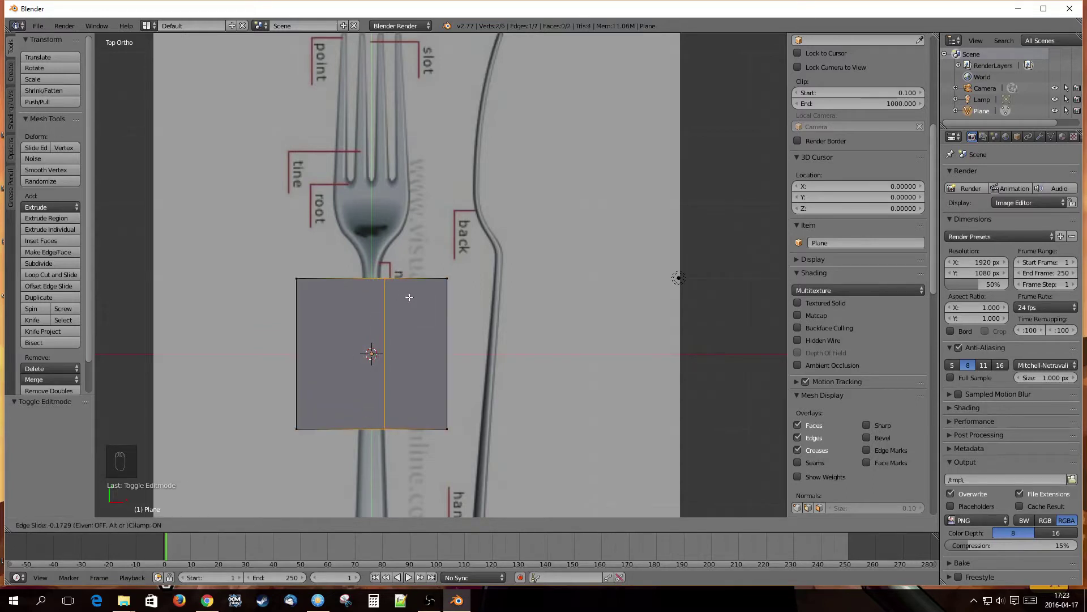
{"action": "right_click", "coordinate": [415, 300]}
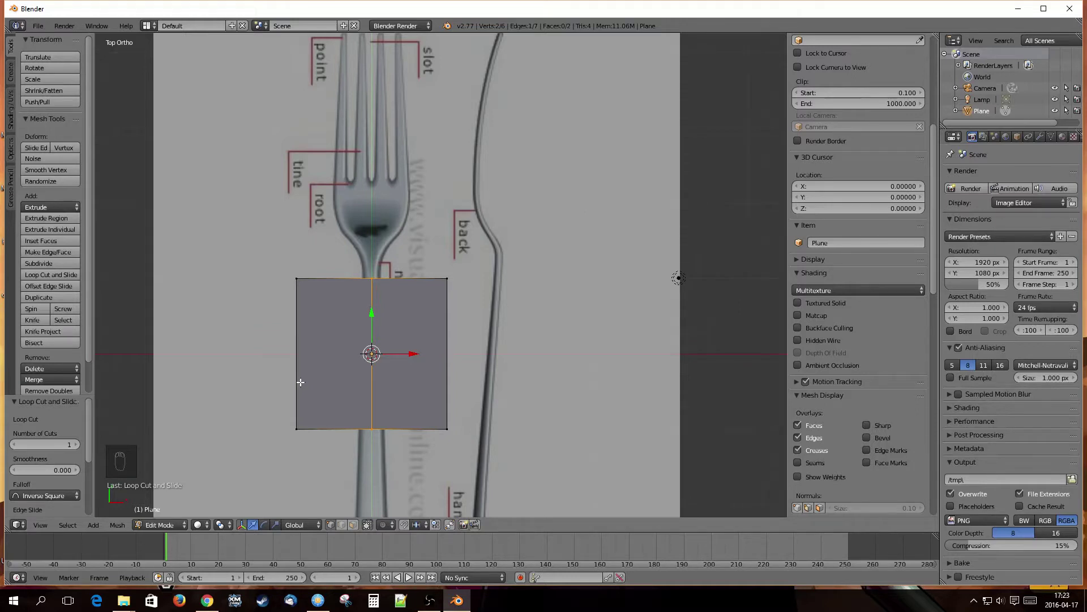
Step: In vertex select mode, delete the two outer vertices on the plane's negative X side to remove that half
{"action": "key", "text": "ctrl+Tab"}
{"action": "key", "text": "ctrl+Tab"}
{"action": "left_click", "coordinate": [279, 372]}
{"action": "left_click", "coordinate": [296, 279]}
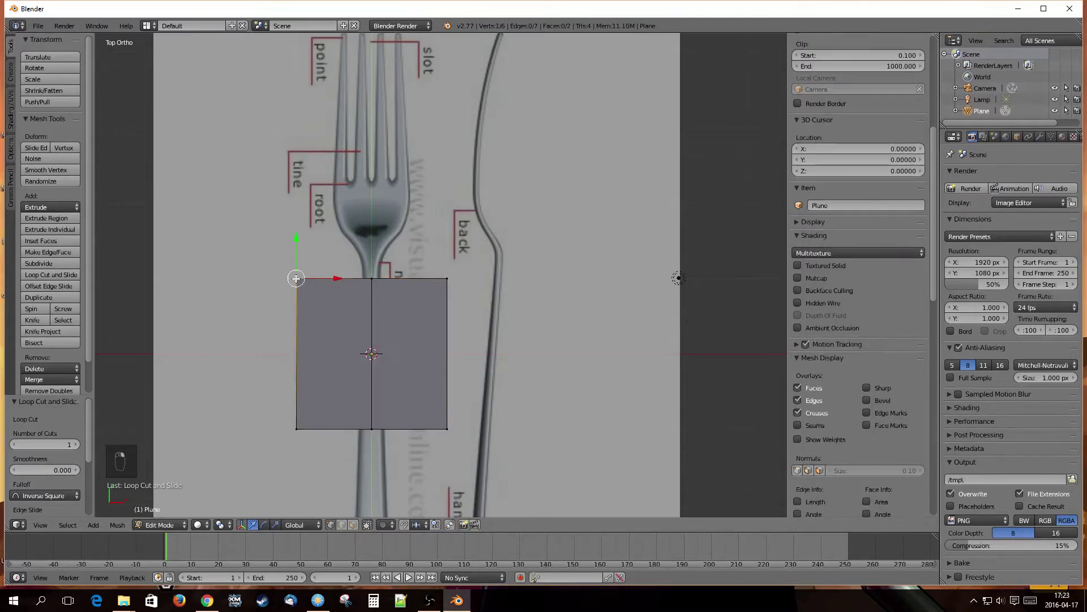
{"action": "left_click", "coordinate": [296, 431], "text": "shift"}
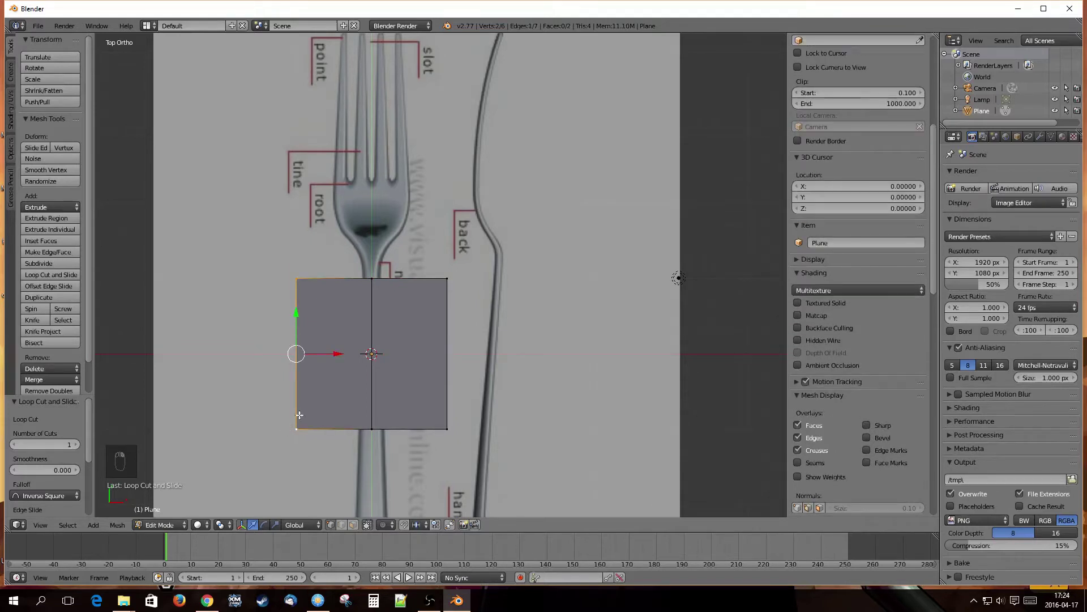
{"action": "key", "text": "x"}
{"action": "left_click", "coordinate": [288, 416]}
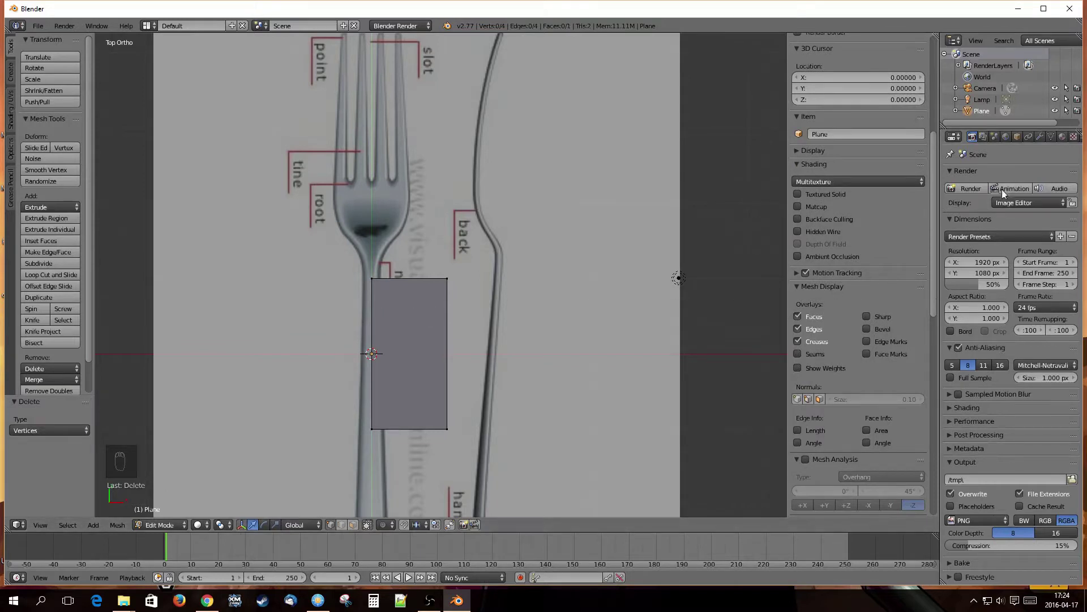
Step: Add a Mirror modifier to the half plane, mirroring across the X axis
{"action": "left_click", "coordinate": [1039, 137]}
{"action": "left_click", "coordinate": [986, 173]}
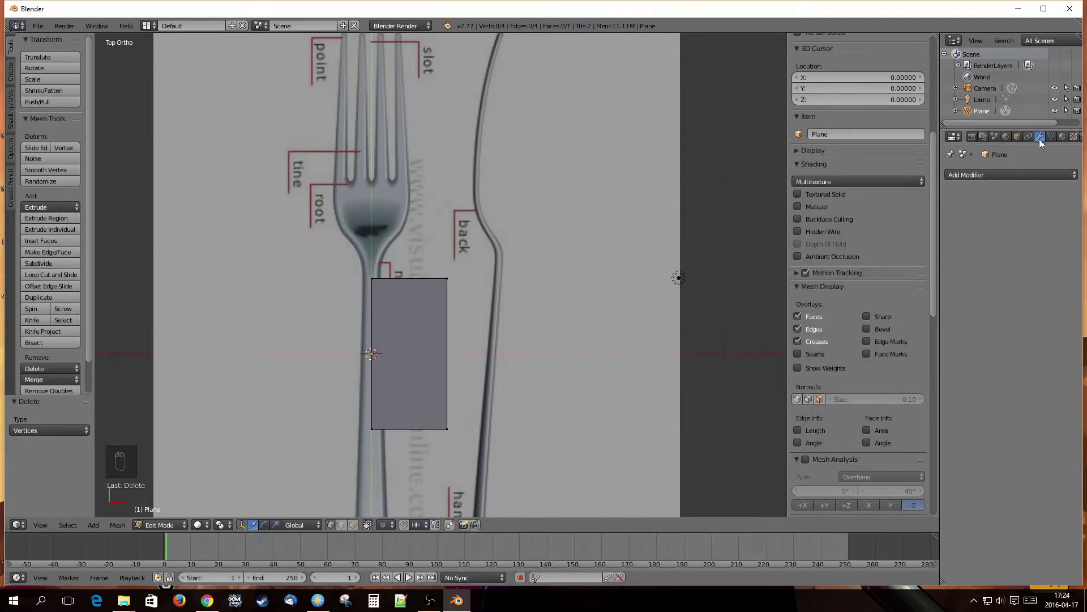
{"action": "left_click", "coordinate": [1041, 139]}
{"action": "left_click", "coordinate": [1002, 173]}
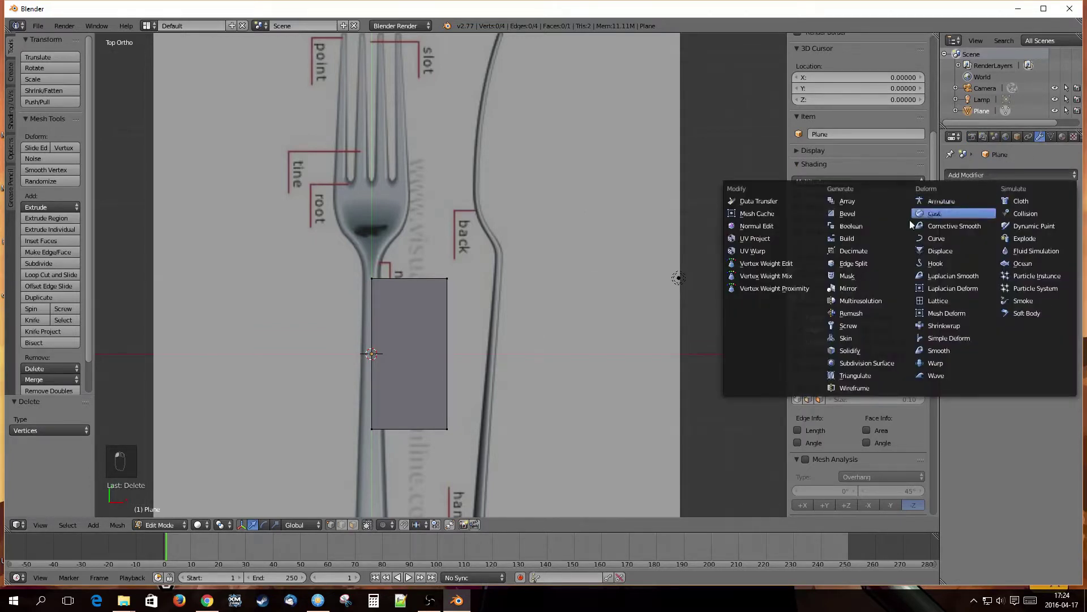
{"action": "left_click", "coordinate": [849, 288]}
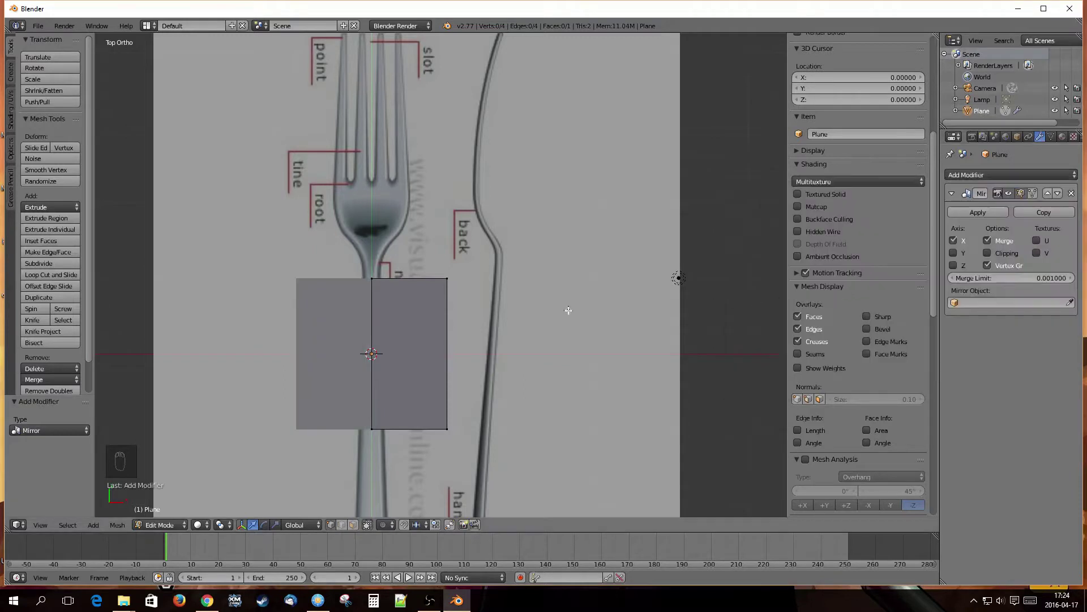
Step: Move the upper outer vertex about -0.886 and the lower outer vertex about -0.826 along X to fit the handle outline near the neck
{"action": "right_click", "coordinate": [440, 279]}
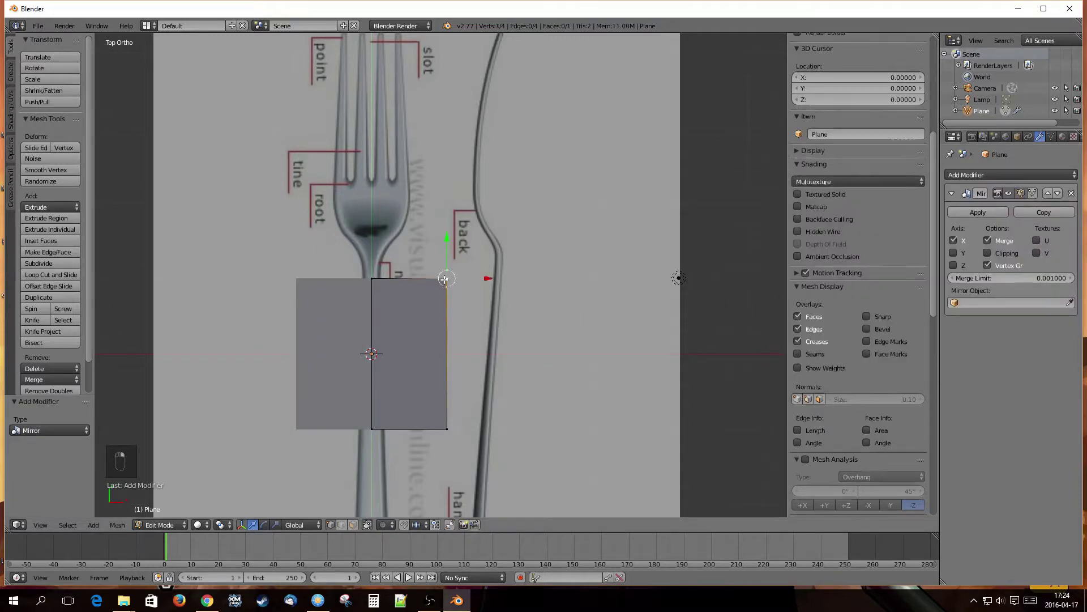
{"action": "key", "text": "g"}
{"action": "key", "text": "x"}
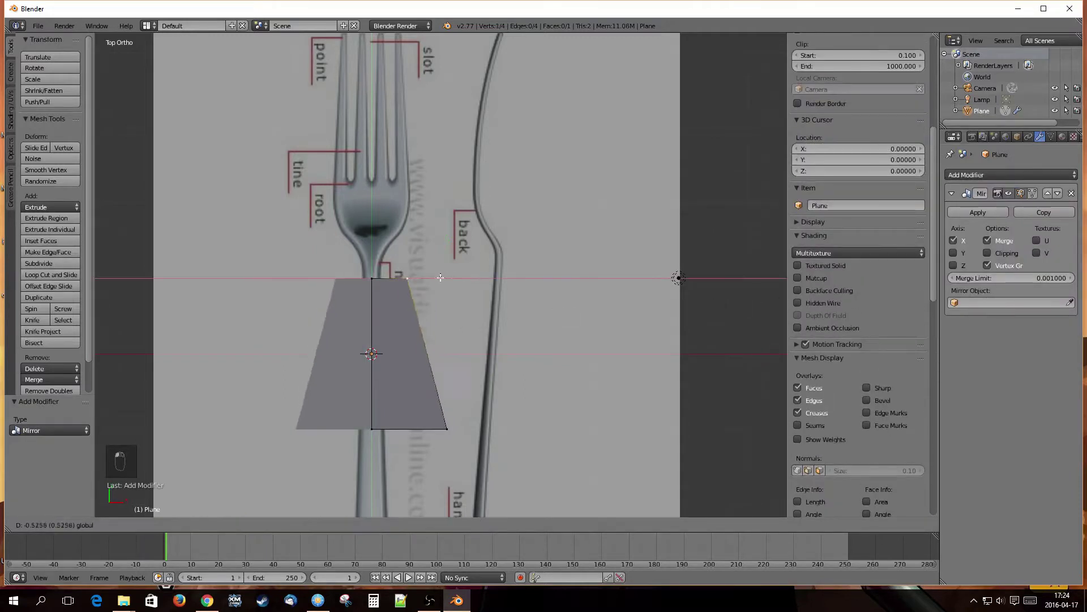
{"action": "left_click", "coordinate": [417, 279]}
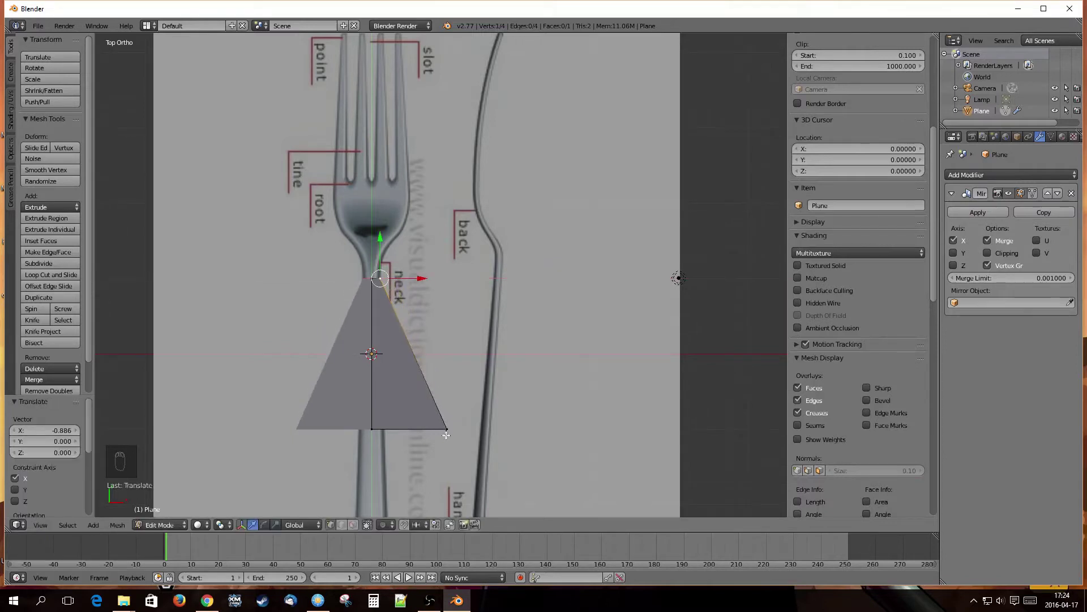
{"action": "right_click", "coordinate": [448, 428]}
{"action": "key", "text": "g"}
{"action": "key", "text": "x"}
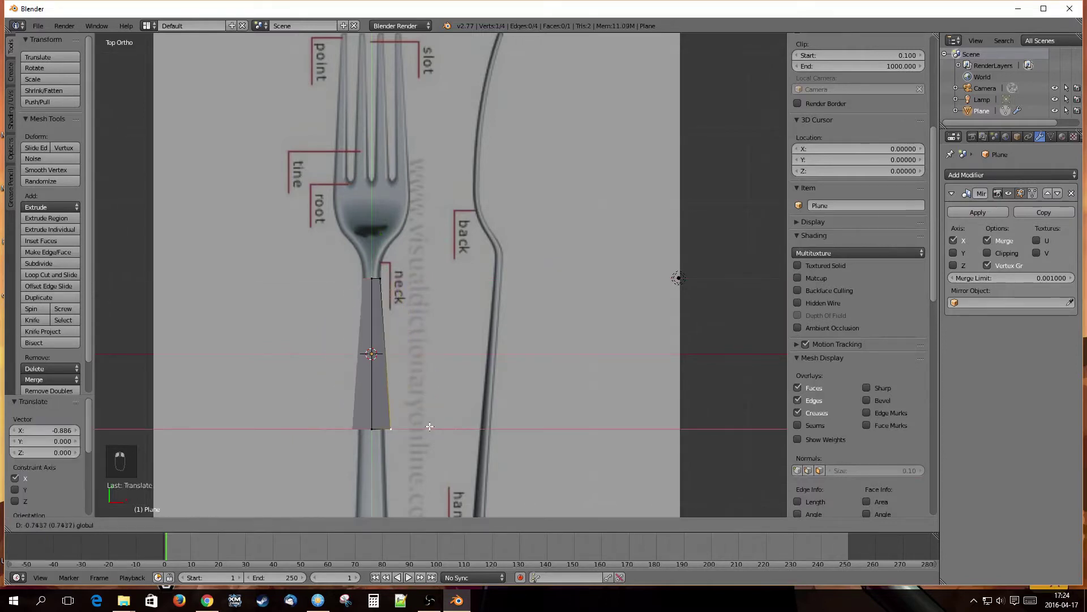
{"action": "left_click", "coordinate": [414, 410]}
Step: Enable Clipping on the Mirror modifier and test it by moving the lower centre vertex along X off and back onto the mirror line
{"action": "scroll", "coordinate": [396, 385], "scroll_direction": "down", "scroll_amount": 2}
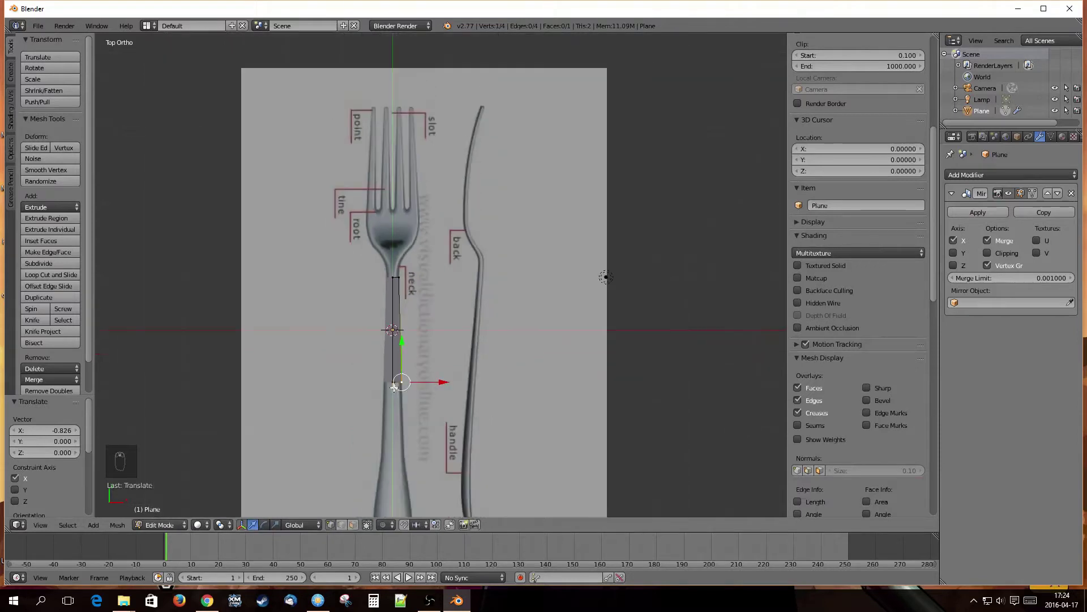
{"action": "middle_click_drag", "start_coordinate": [423, 428], "coordinate": [427, 343], "text": "shift"}
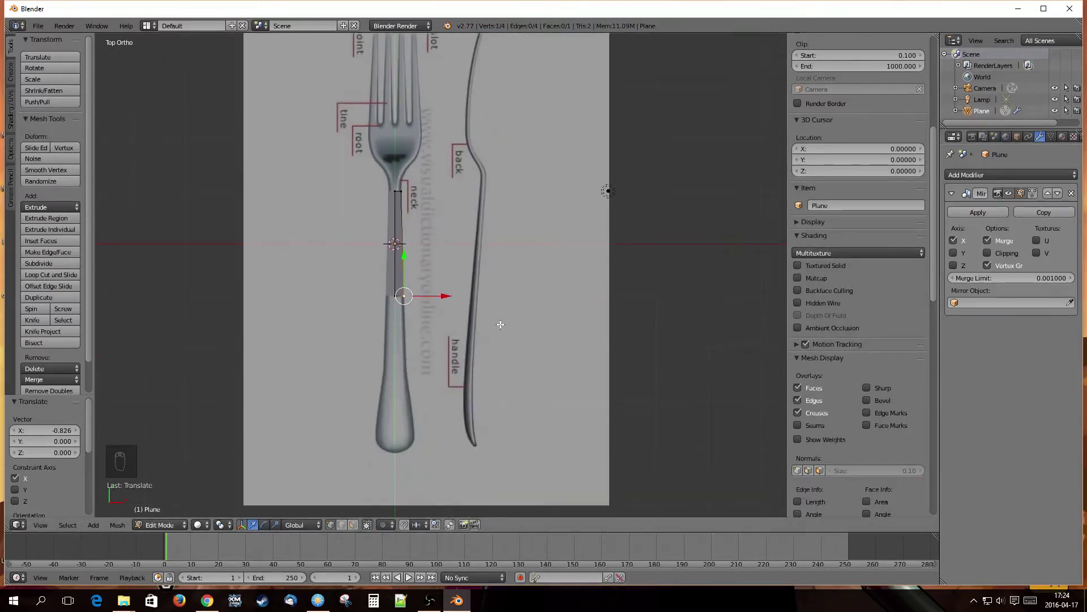
{"action": "scroll", "coordinate": [405, 317], "scroll_direction": "up", "scroll_amount": 6}
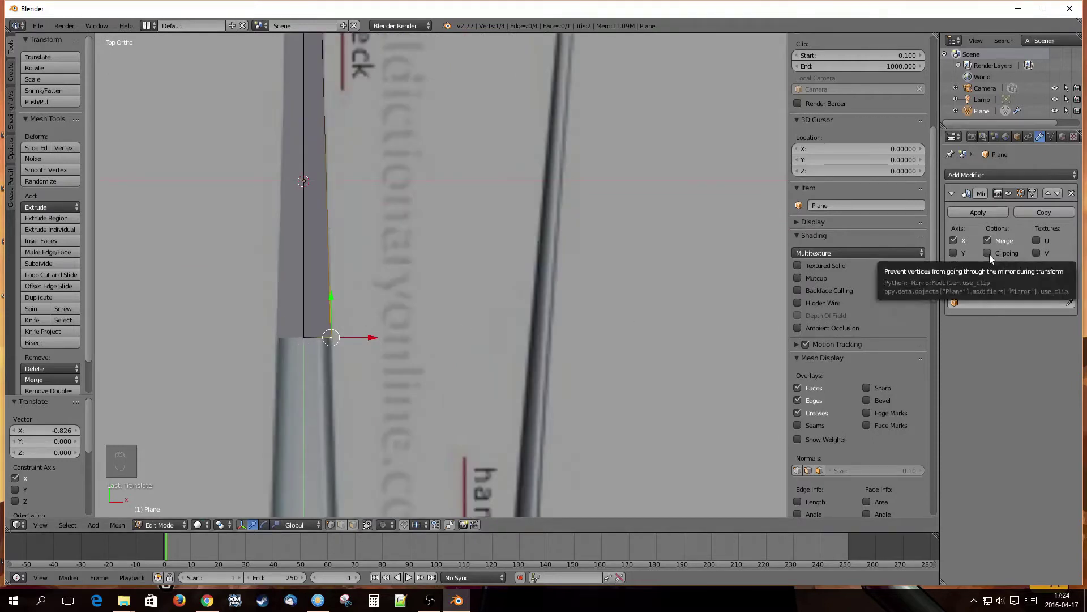
{"action": "right_click", "coordinate": [305, 337]}
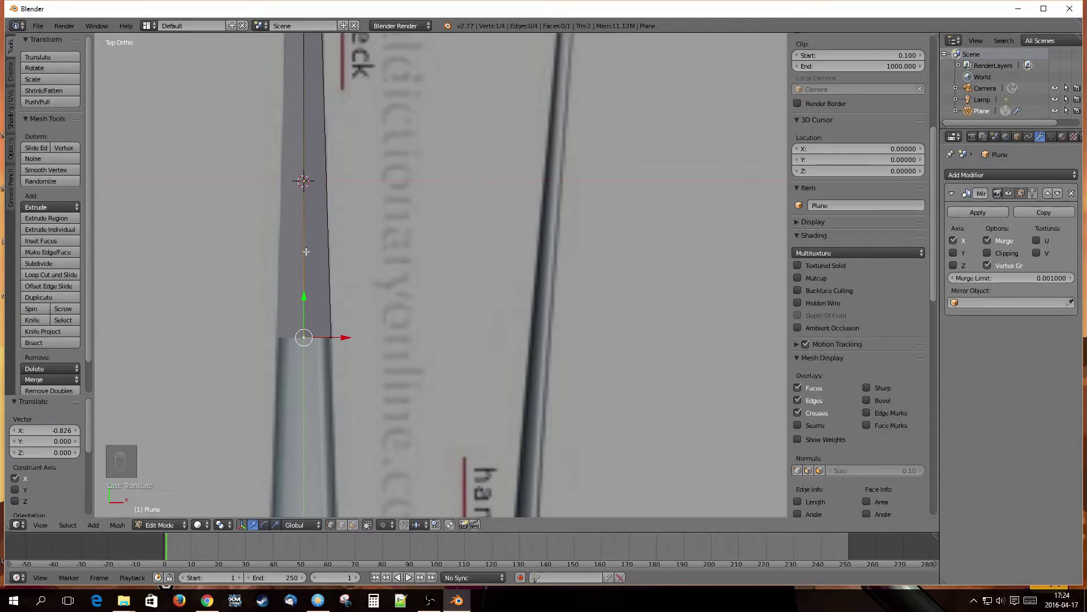
{"action": "key", "text": "g"}
{"action": "key", "text": "x"}
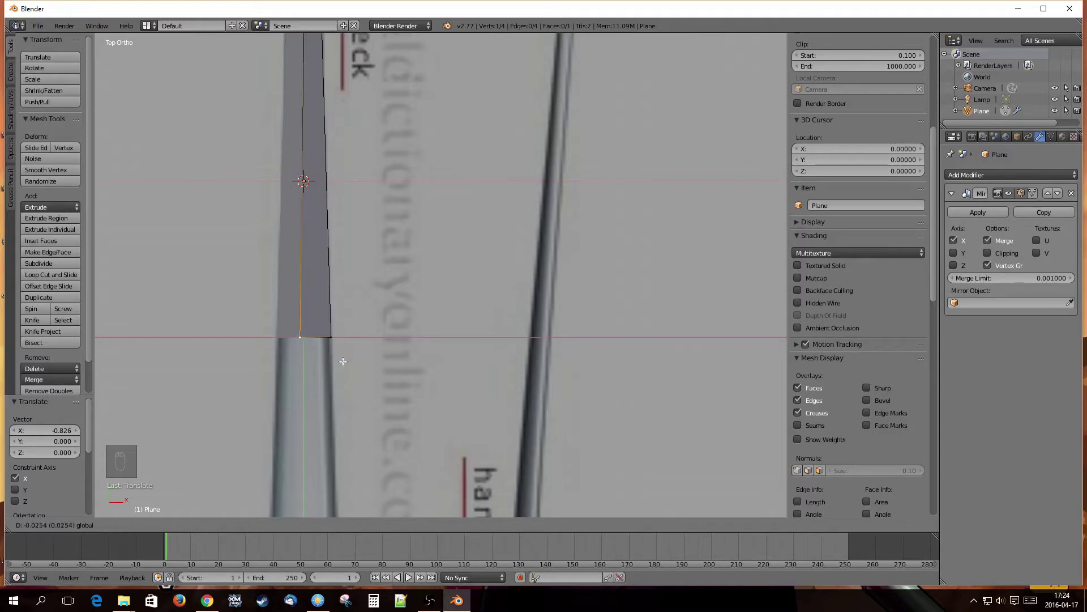
{"action": "left_click", "coordinate": [354, 360]}
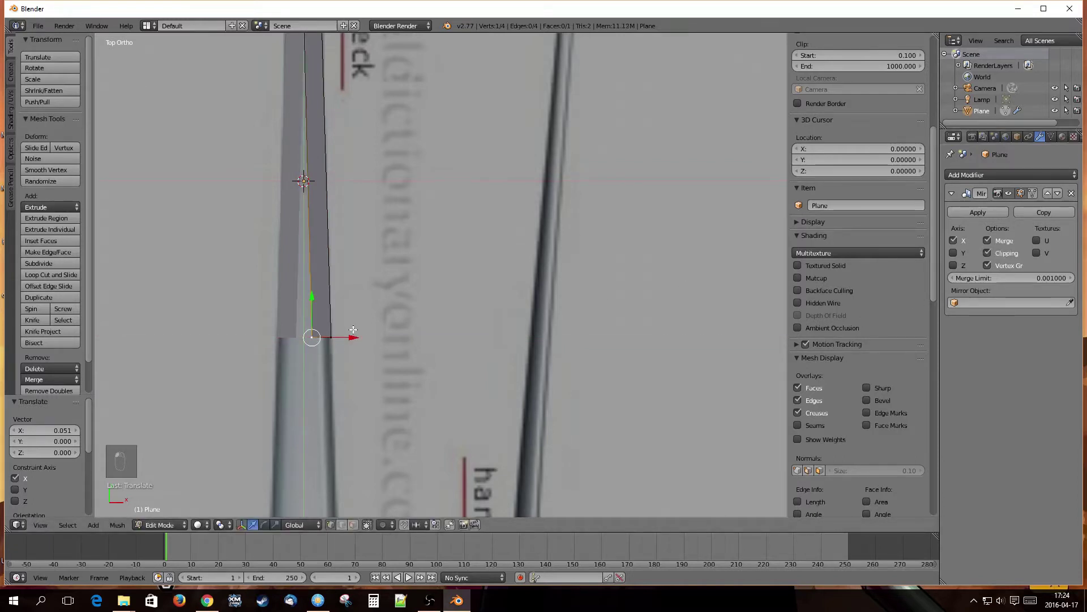
{"action": "mouse_move", "coordinate": [352, 336]}
{"action": "left_mouse_down"}
{"action": "mouse_move", "coordinate": [270, 341]}
{"action": "mouse_move", "coordinate": [364, 337]}
{"action": "mouse_move", "coordinate": [355, 343]}
{"action": "left_mouse_up"}
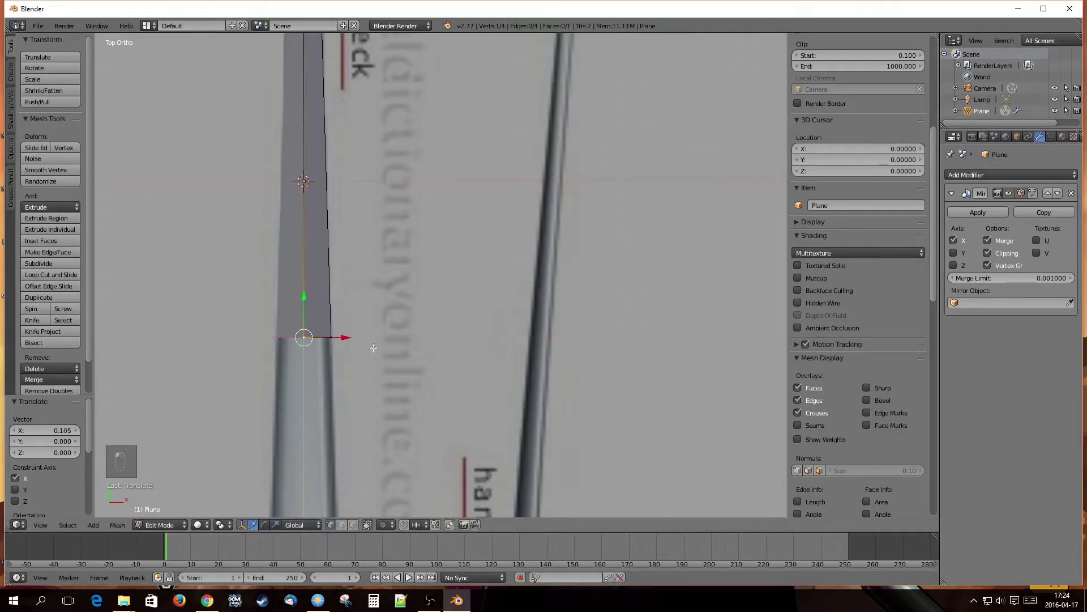
Step: In edge select mode, extrude the lower edge down the handle by about 0.044 in X and -1.477 in Y, following its outline
{"action": "key", "text": "ctrl+Tab"}
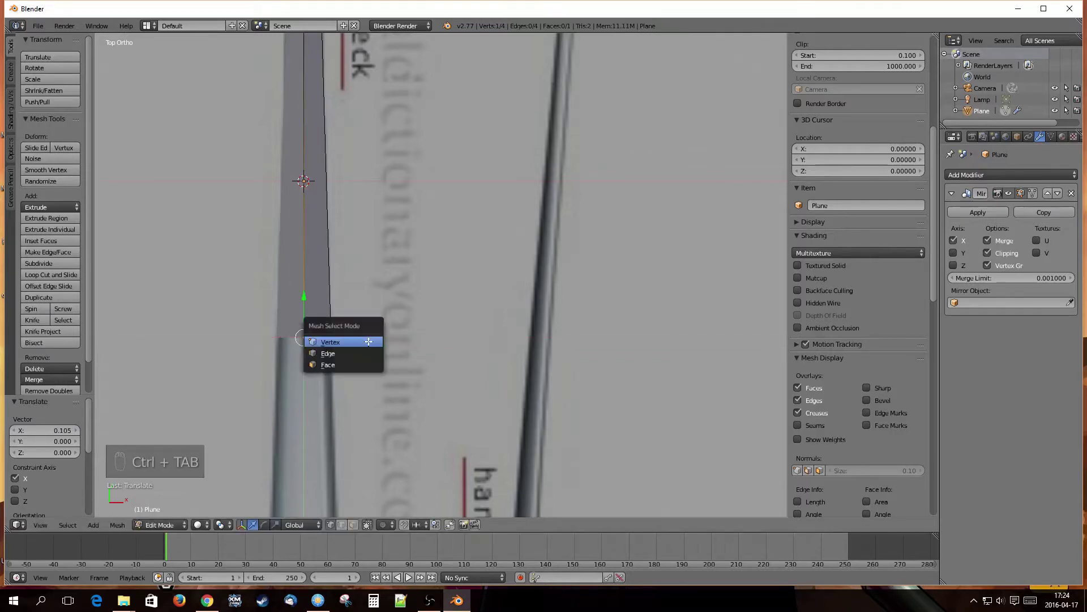
{"action": "left_click", "coordinate": [358, 354]}
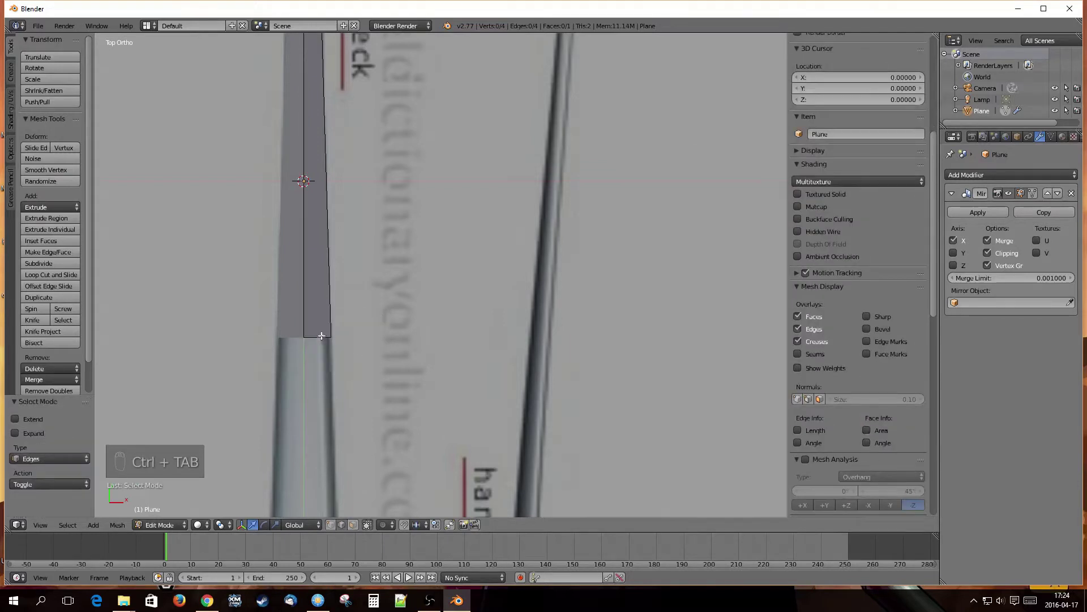
{"action": "right_click", "coordinate": [322, 336]}
{"action": "scroll", "coordinate": [315, 389], "scroll_direction": "down", "scroll_amount": 3}
{"action": "middle_click_drag", "start_coordinate": [347, 414], "coordinate": [340, 348], "text": "shift"}
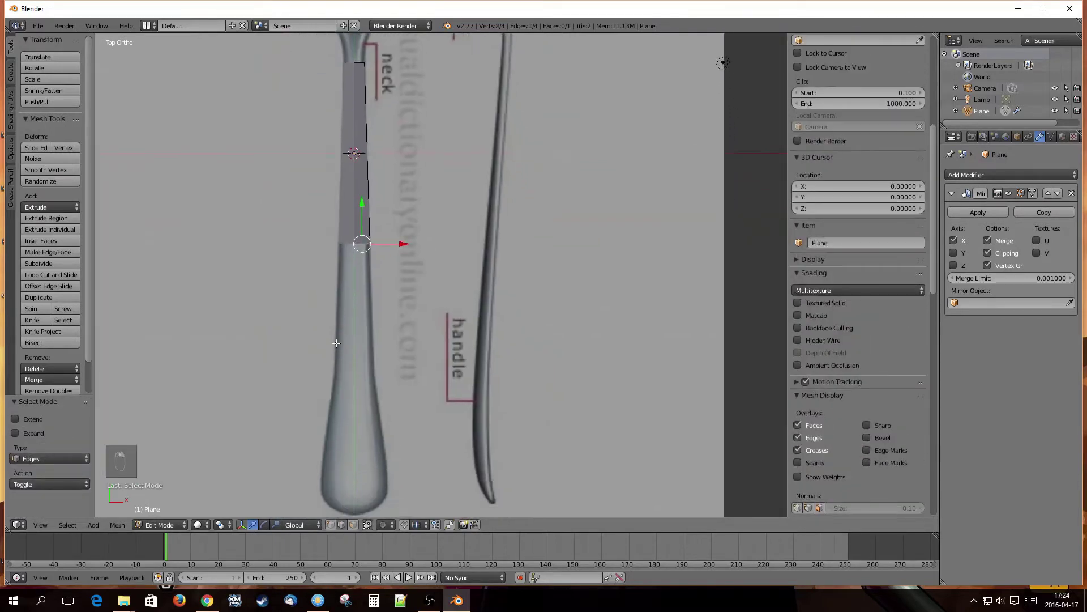
{"action": "key", "text": "e"}
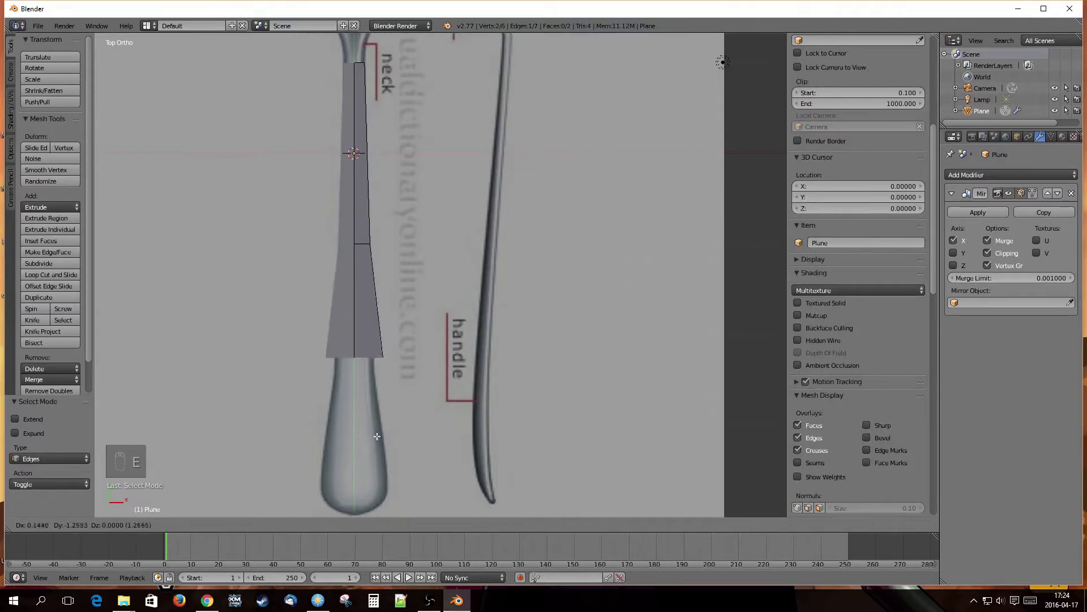
{"action": "left_click", "coordinate": [363, 456]}
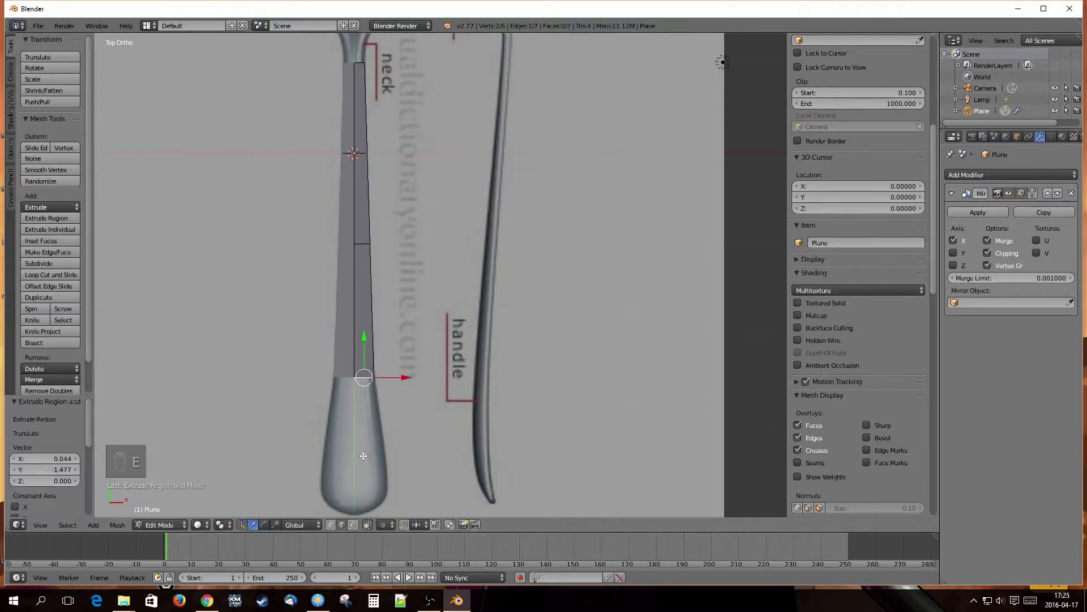
Step: Extrude the end edge four more times by about -0.68, -0.41, -0.19 and -0.18 in Y, following the handle's outline to its rounded end
{"action": "key", "text": "e"}
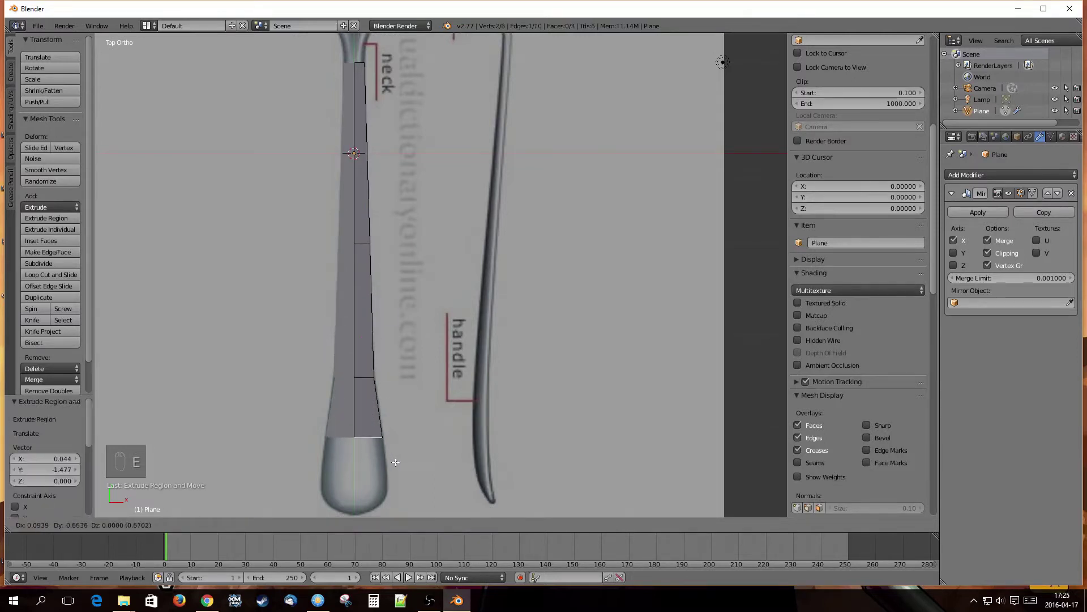
{"action": "left_click", "coordinate": [396, 463]}
{"action": "key", "text": "e"}
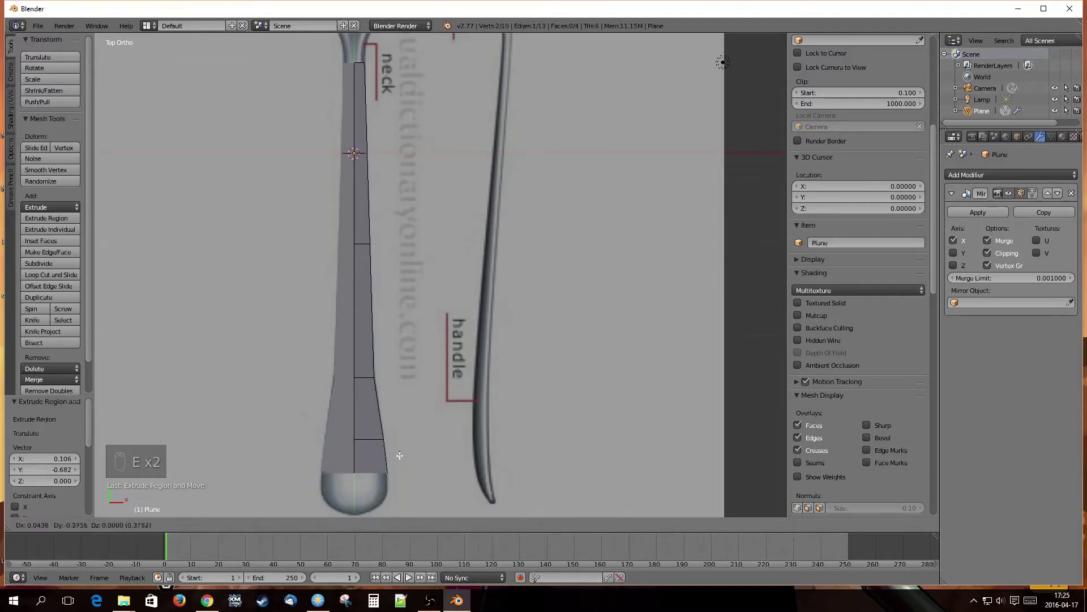
{"action": "left_click", "coordinate": [398, 457]}
{"action": "key", "text": "e"}
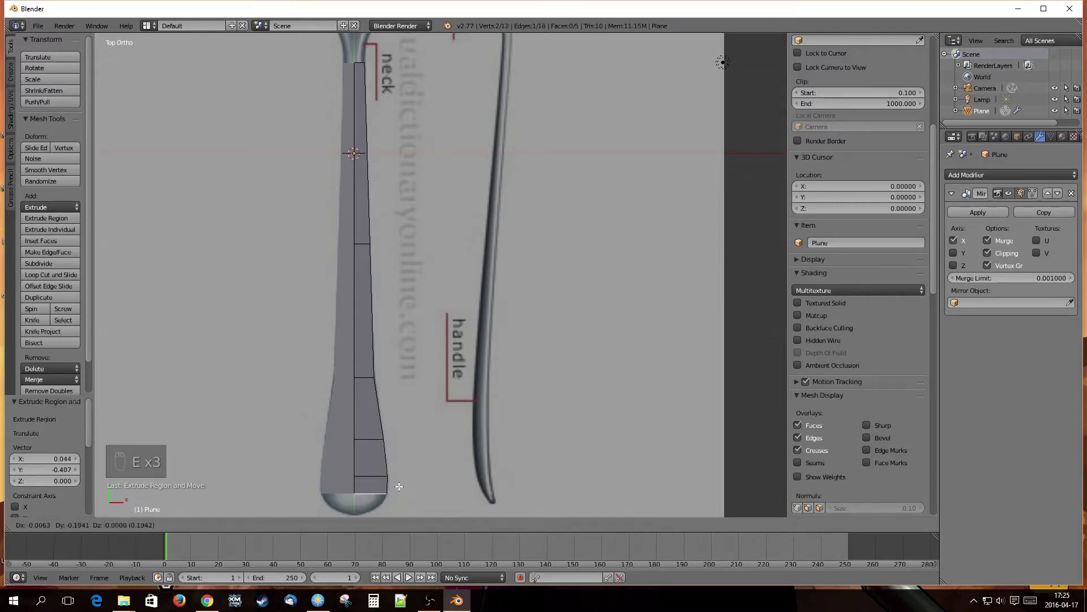
{"action": "left_click", "coordinate": [399, 487]}
{"action": "key", "text": "e"}
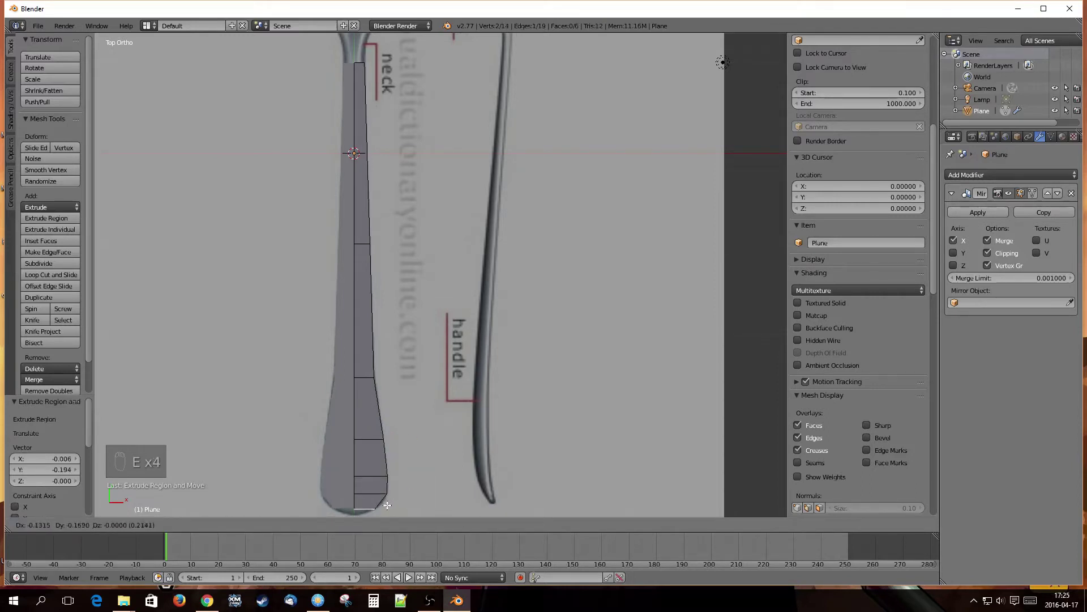
{"action": "left_click", "coordinate": [387, 504]}
{"action": "scroll", "coordinate": [387, 504], "scroll_direction": "down", "scroll_amount": 2}
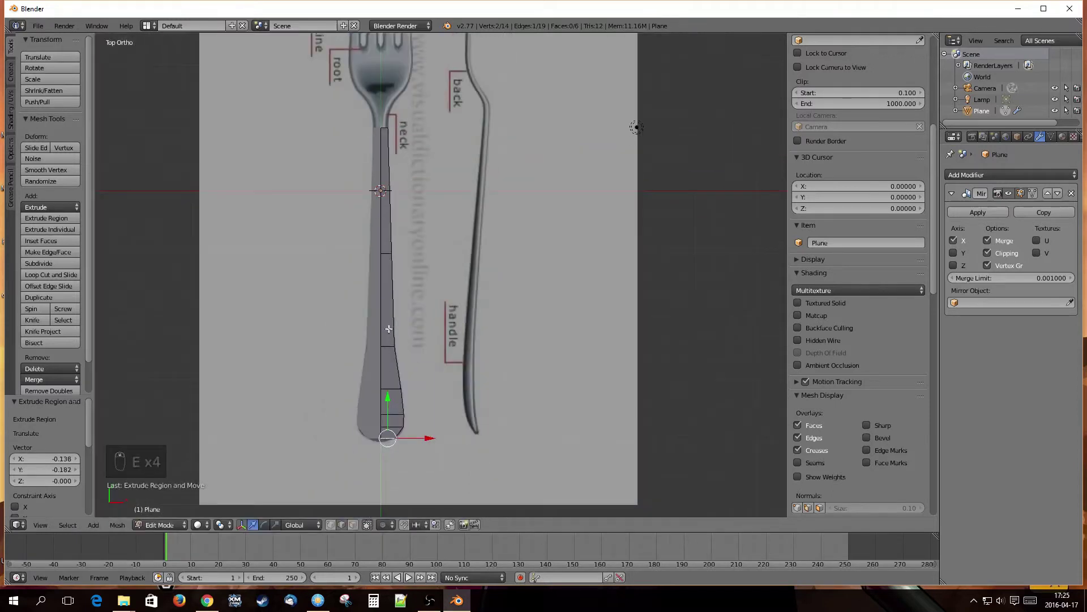
Step: Extrude the handle's top edge twice up the neck, by about 0.030 X and 0.274 Y, then about 0.143 X and 0.222 Y
{"action": "middle_click_drag", "start_coordinate": [429, 212], "coordinate": [443, 392], "text": "shift"}
{"action": "scroll", "coordinate": [444, 392], "scroll_direction": "up", "scroll_amount": 4}
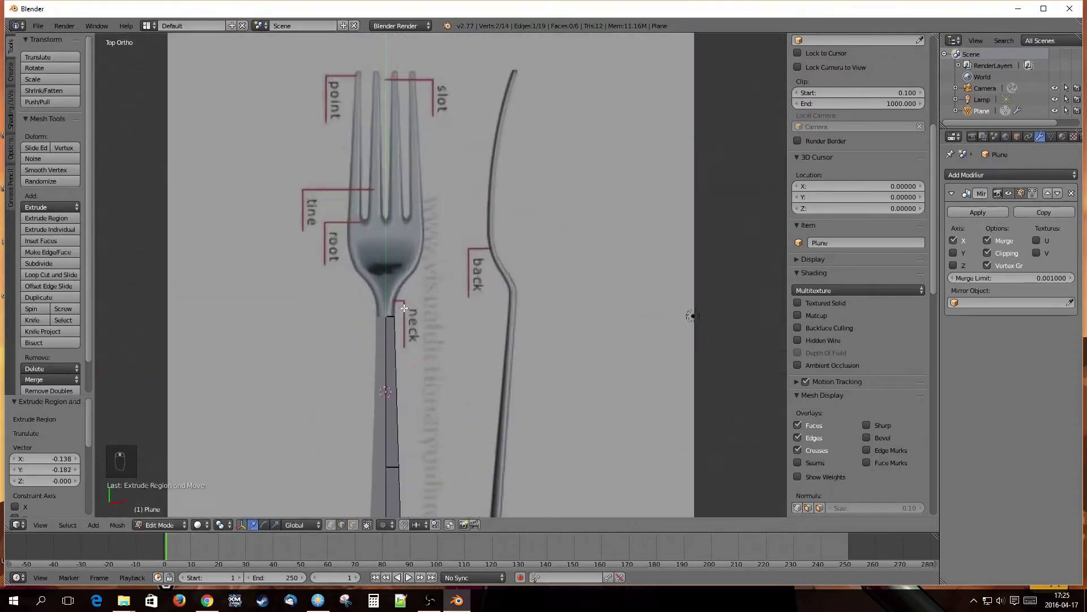
{"action": "right_click", "coordinate": [354, 346]}
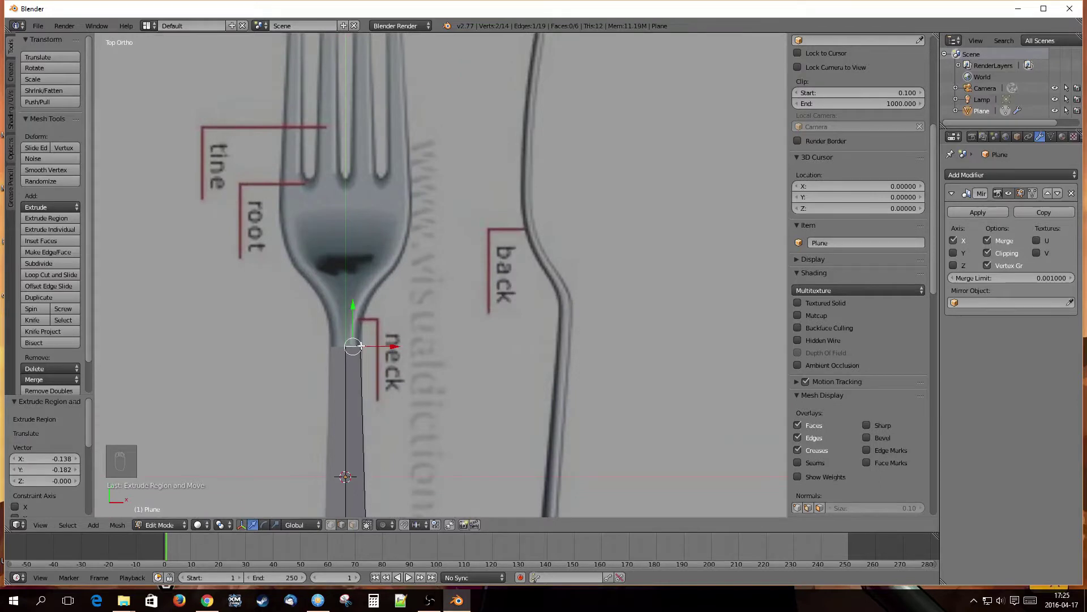
{"action": "key", "text": "e"}
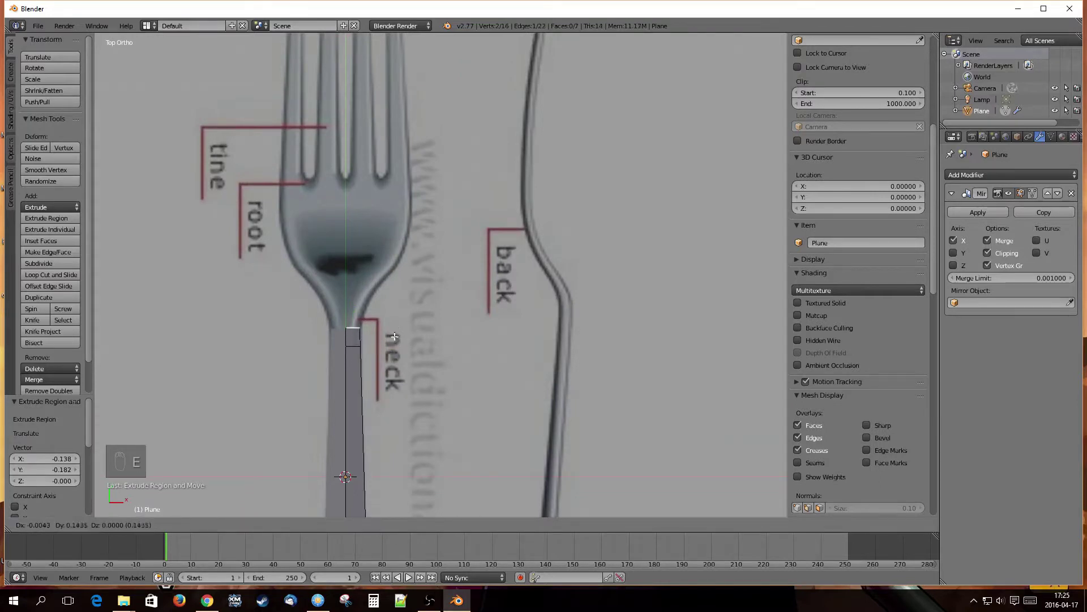
{"action": "left_click", "coordinate": [400, 320]}
{"action": "key", "text": "e"}
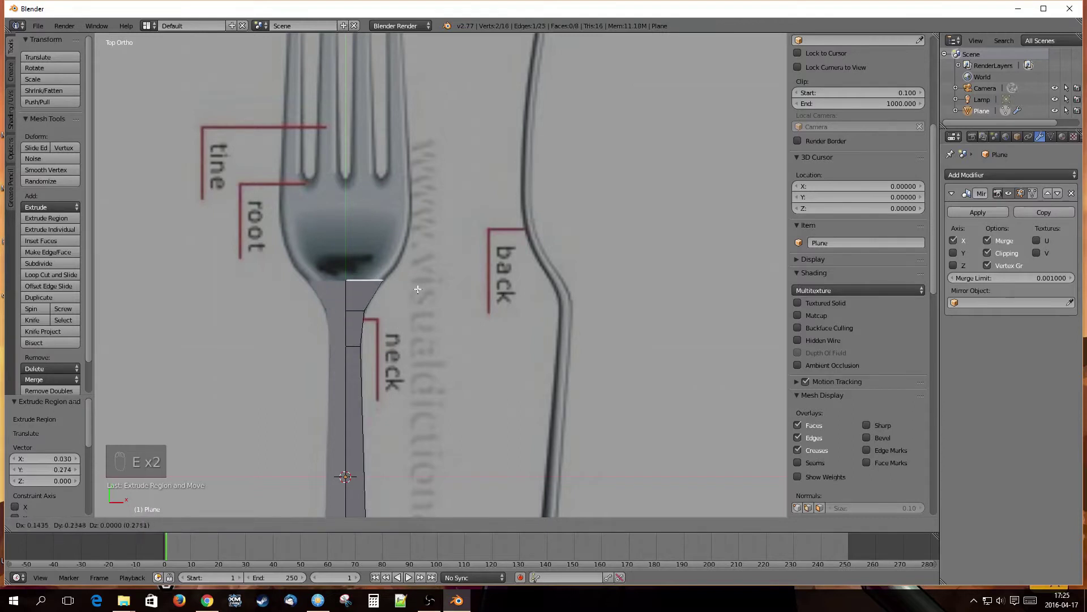
{"action": "left_click", "coordinate": [418, 289]}
Step: Extrude the top edge three more times toward the tines, by about 0.165, 0.235 and 0.235 in Y, widening along the root and keeping the last straight
{"action": "key", "text": "e"}
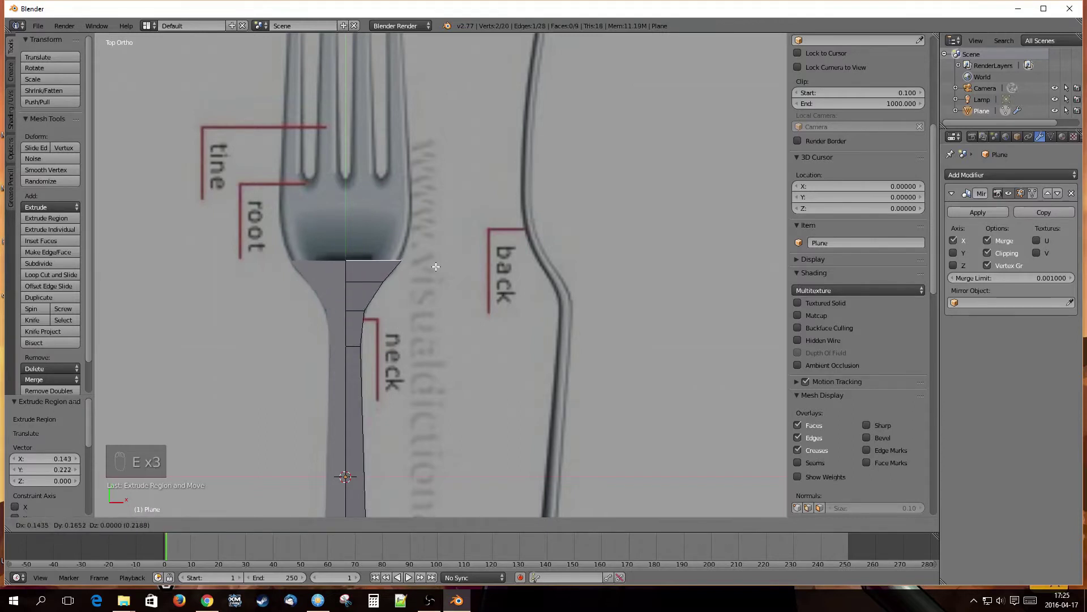
{"action": "left_click", "coordinate": [436, 265]}
{"action": "key", "text": "e"}
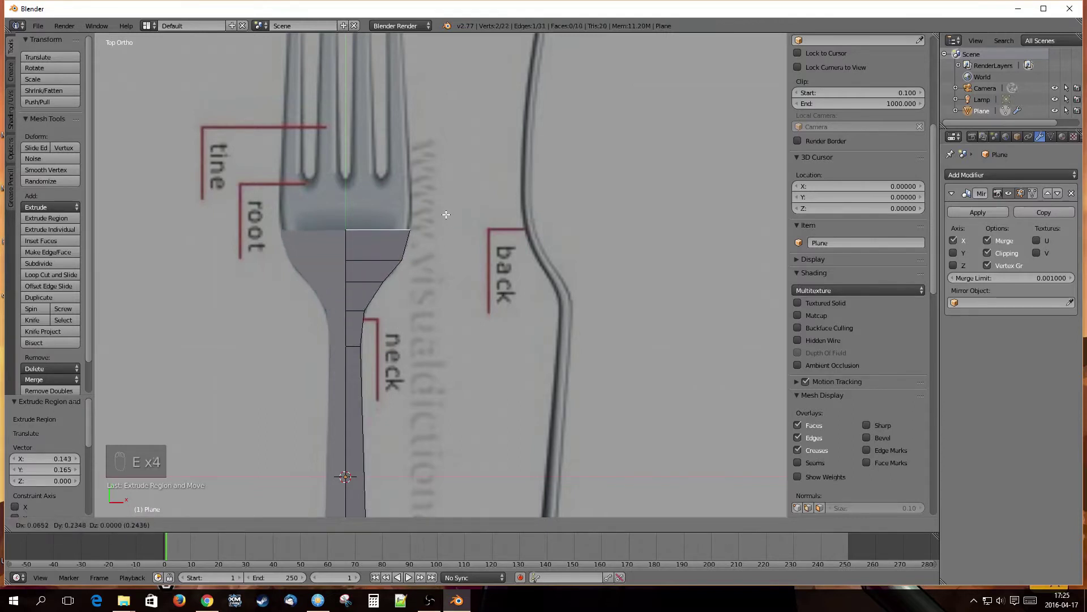
{"action": "left_click", "coordinate": [446, 215]}
{"action": "key", "text": "e"}
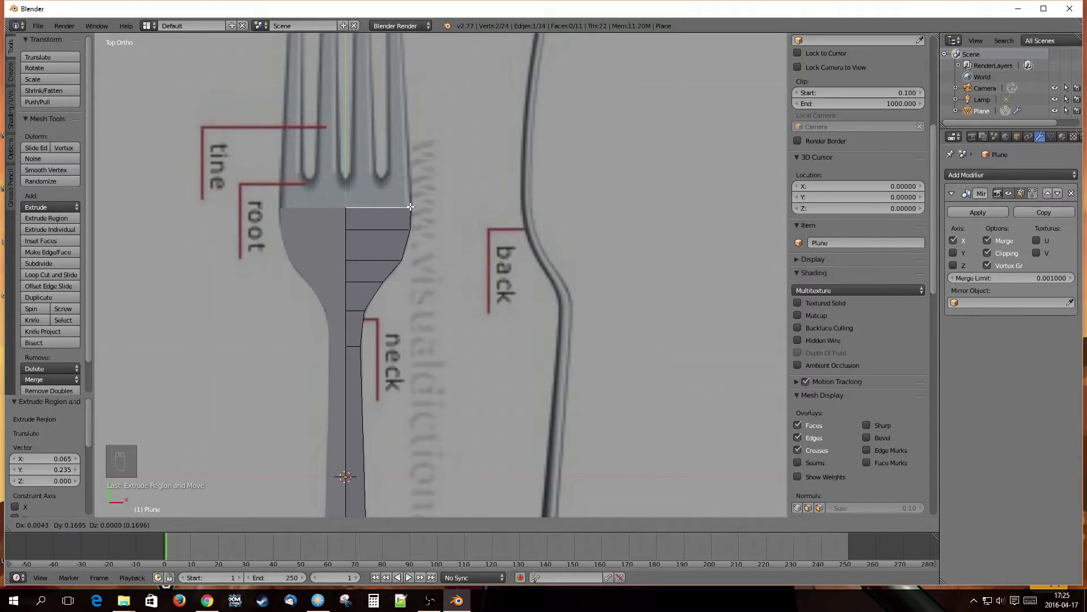
{"action": "key", "text": "y"}
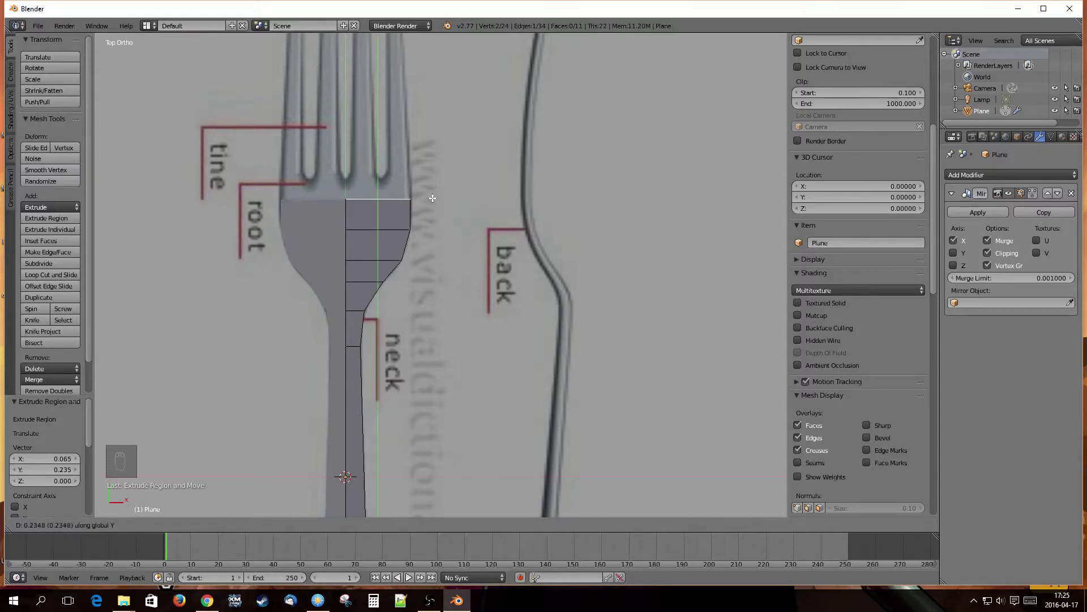
{"action": "left_click", "coordinate": [434, 199]}
Step: Add one lengthwise loop cut through the half fork and slide it toward the outer edge
{"action": "scroll", "coordinate": [394, 267], "scroll_direction": "down", "scroll_amount": 2}
{"action": "scroll", "coordinate": [394, 342], "scroll_direction": "down", "scroll_amount": 3}
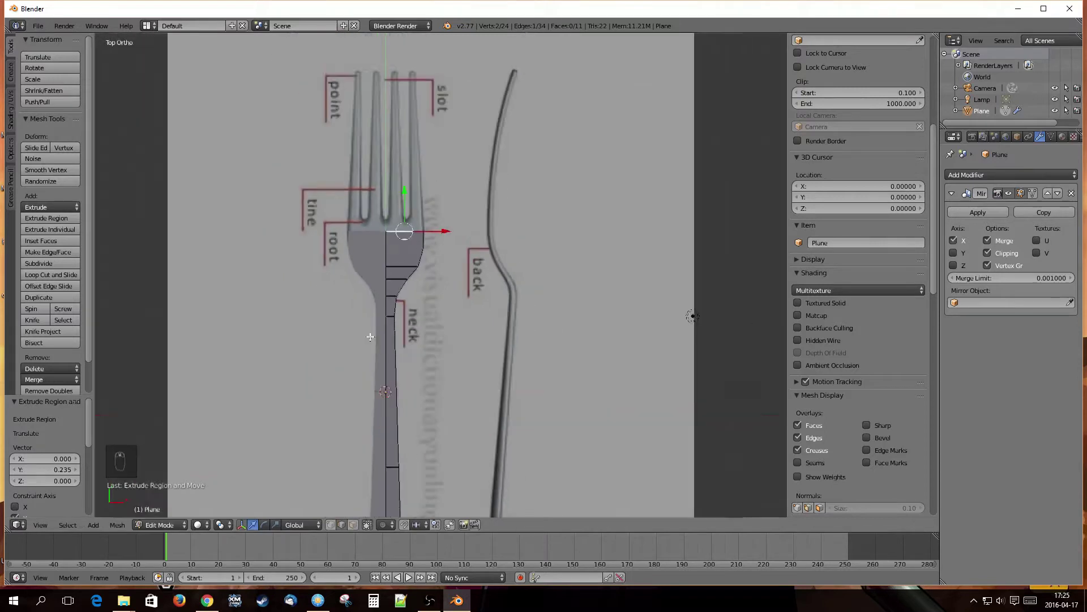
{"action": "scroll", "coordinate": [391, 213], "scroll_direction": "up", "scroll_amount": 4}
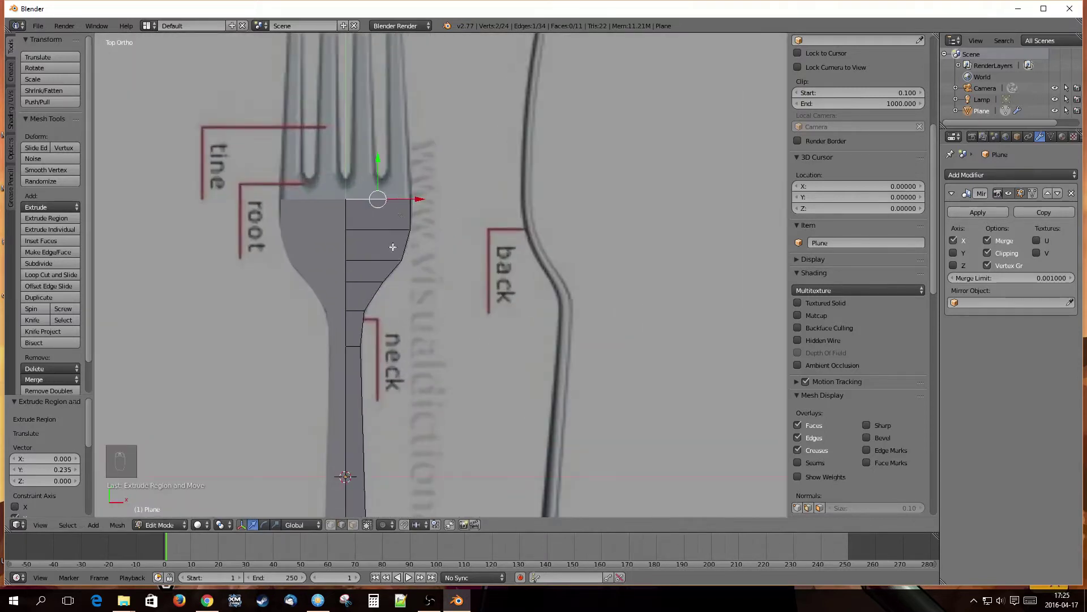
{"action": "scroll", "coordinate": [359, 375], "scroll_direction": "down", "scroll_amount": 3}
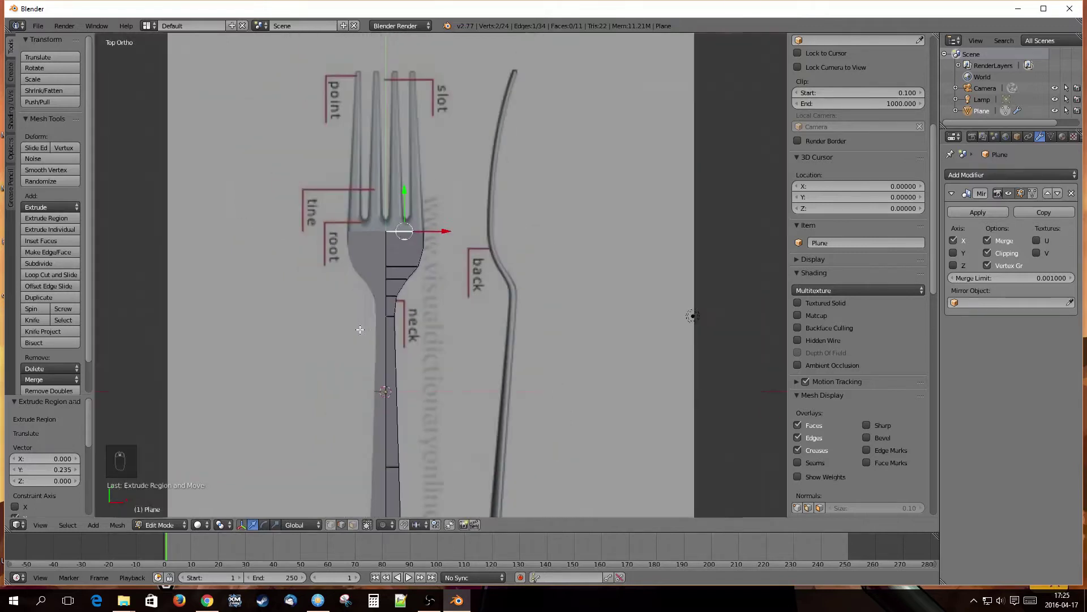
{"action": "middle_click_drag", "start_coordinate": [399, 412], "coordinate": [373, 515], "text": "shift"}
{"action": "scroll", "coordinate": [385, 434], "scroll_direction": "up", "scroll_amount": 3}
{"action": "scroll", "coordinate": [373, 439], "scroll_direction": "down", "scroll_amount": 3}
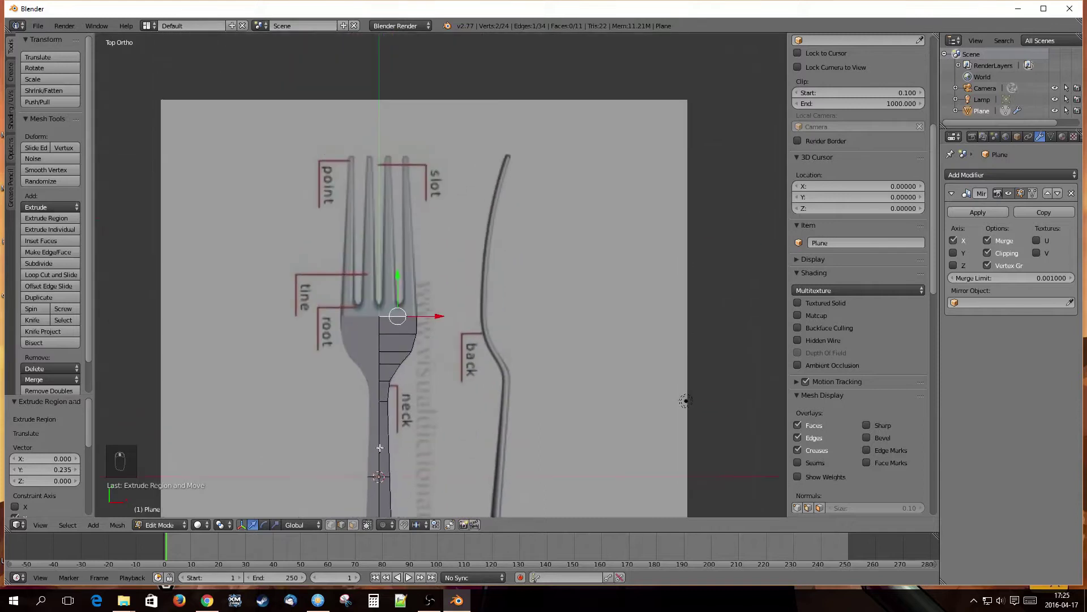
{"action": "scroll", "coordinate": [396, 392], "scroll_direction": "up", "scroll_amount": 2}
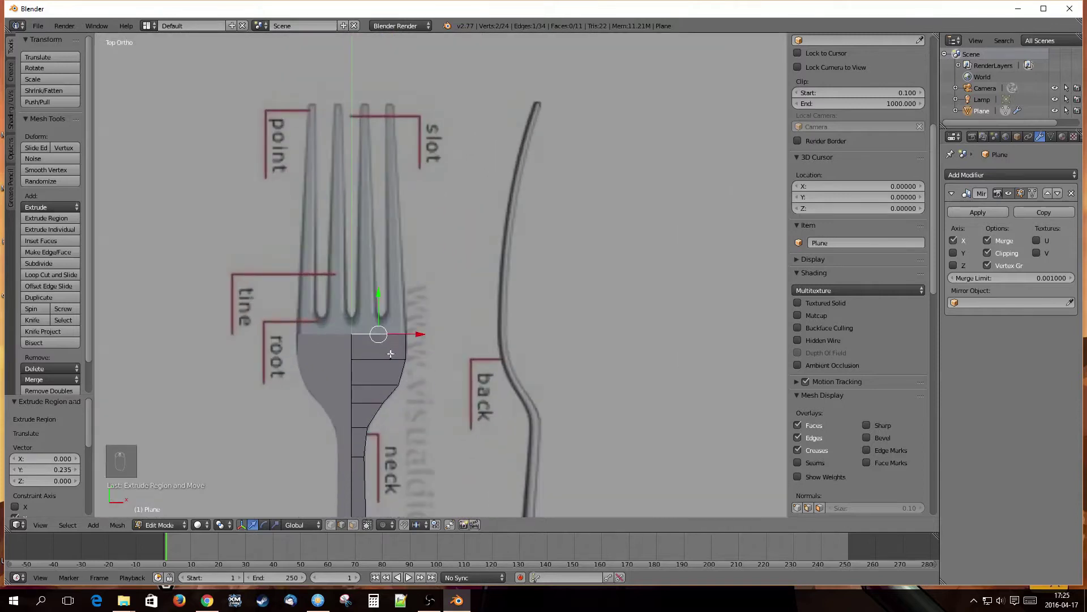
{"action": "key", "text": "ctrl+r"}
{"action": "left_click", "coordinate": [392, 336]}
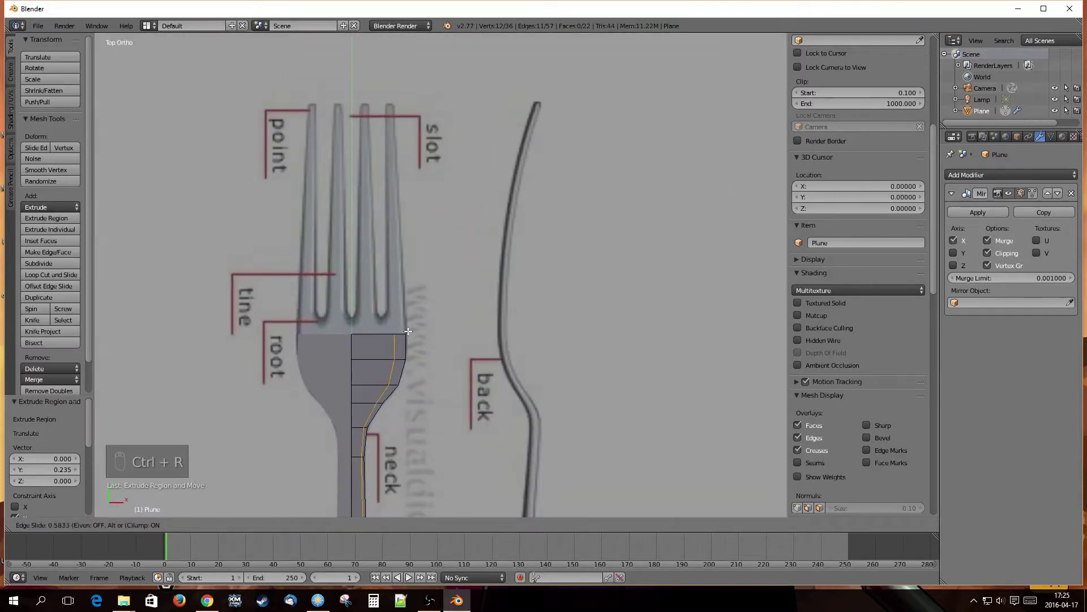
{"action": "left_click", "coordinate": [409, 333]}
Step: Extrude the inner edge at the handle's rounded end by about 0.018 in X and -0.051 in Y
{"action": "scroll", "coordinate": [374, 454], "scroll_direction": "down", "scroll_amount": 2}
{"action": "middle_click_drag", "start_coordinate": [385, 477], "coordinate": [383, 176], "text": "shift"}
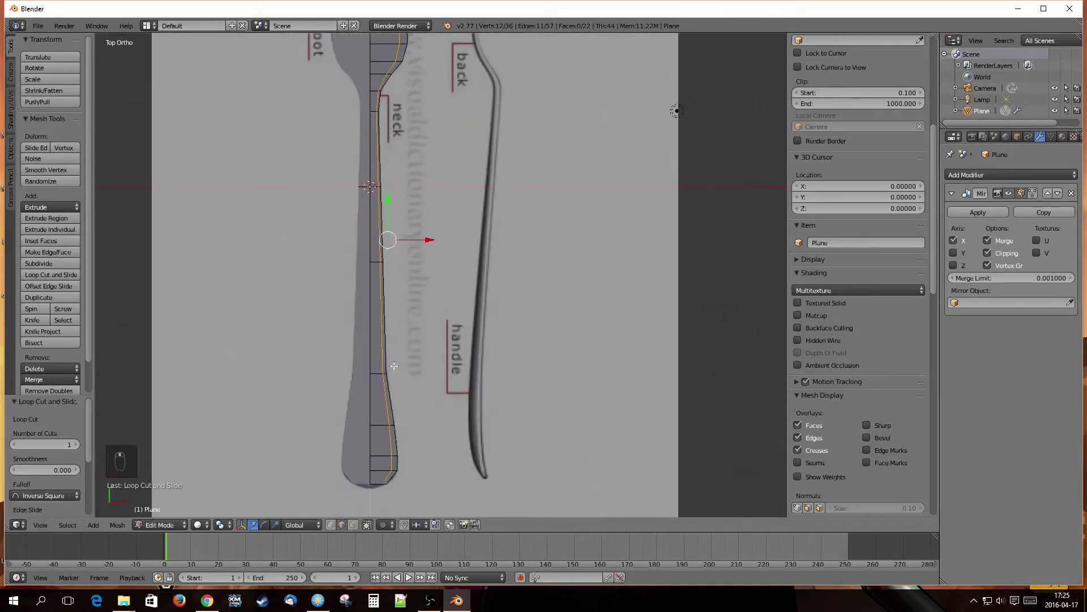
{"action": "scroll", "coordinate": [395, 453], "scroll_direction": "up", "scroll_amount": 2}
{"action": "middle_click_drag", "start_coordinate": [384, 471], "coordinate": [445, 153], "text": "shift"}
{"action": "scroll", "coordinate": [413, 279], "scroll_direction": "up", "scroll_amount": 8}
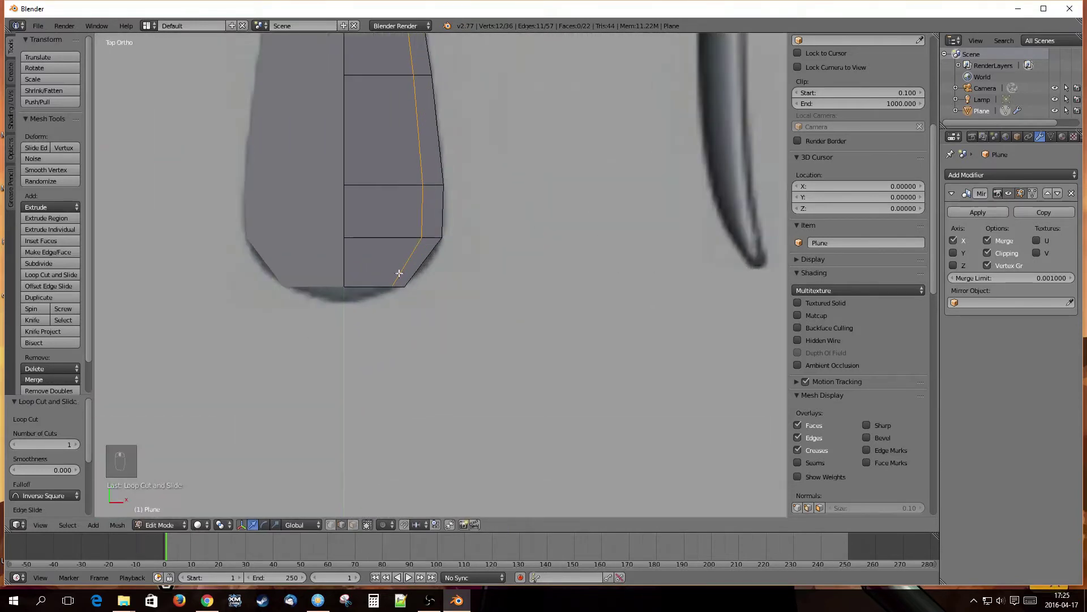
{"action": "middle_click_drag", "start_coordinate": [368, 265], "coordinate": [419, 280], "text": "shift"}
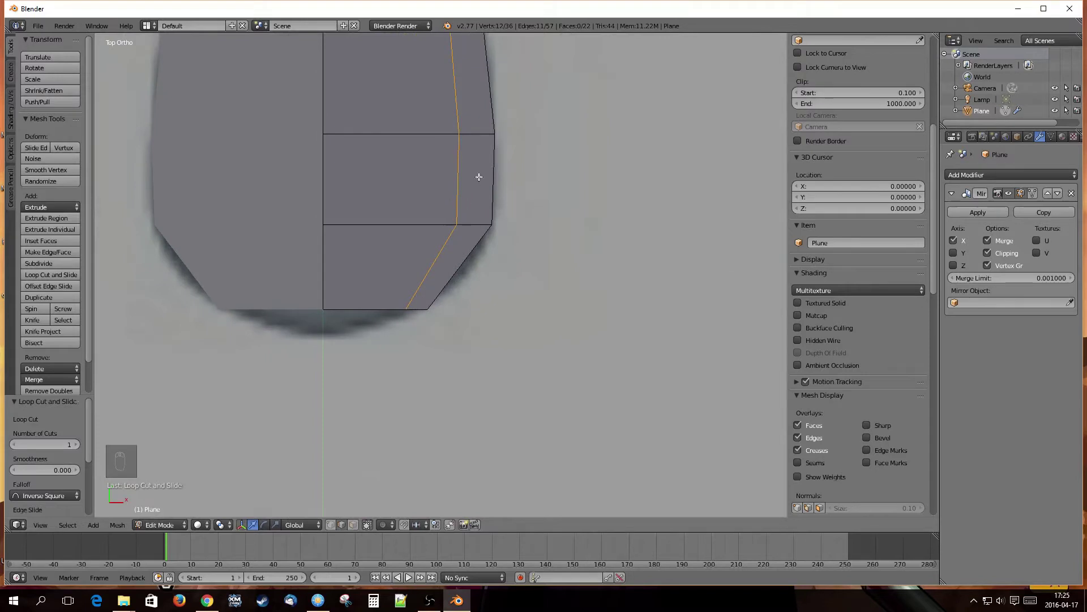
{"action": "right_click", "coordinate": [373, 310]}
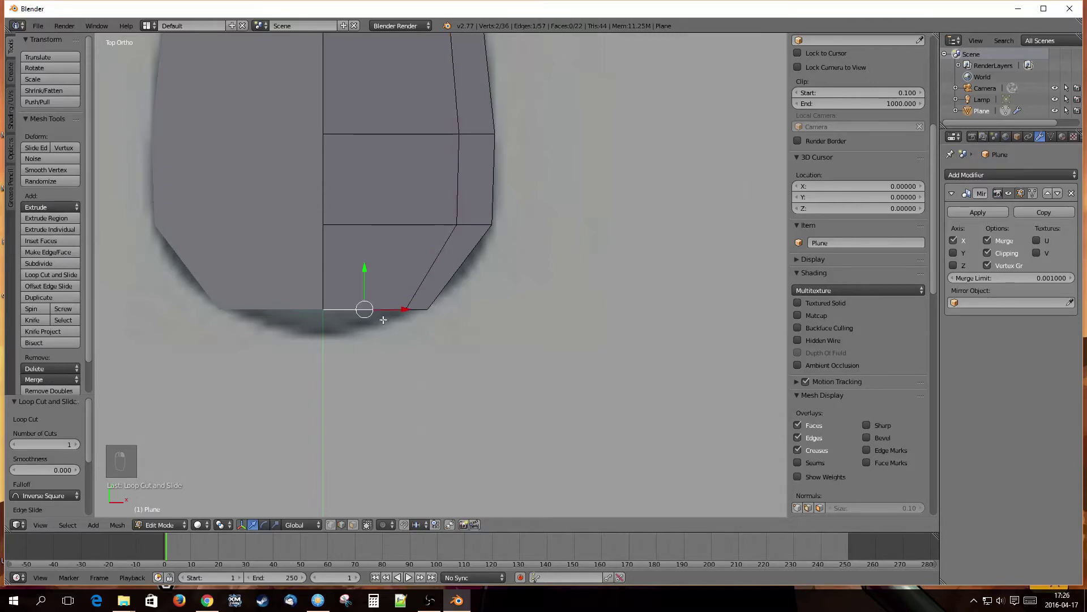
{"action": "key", "text": "e"}
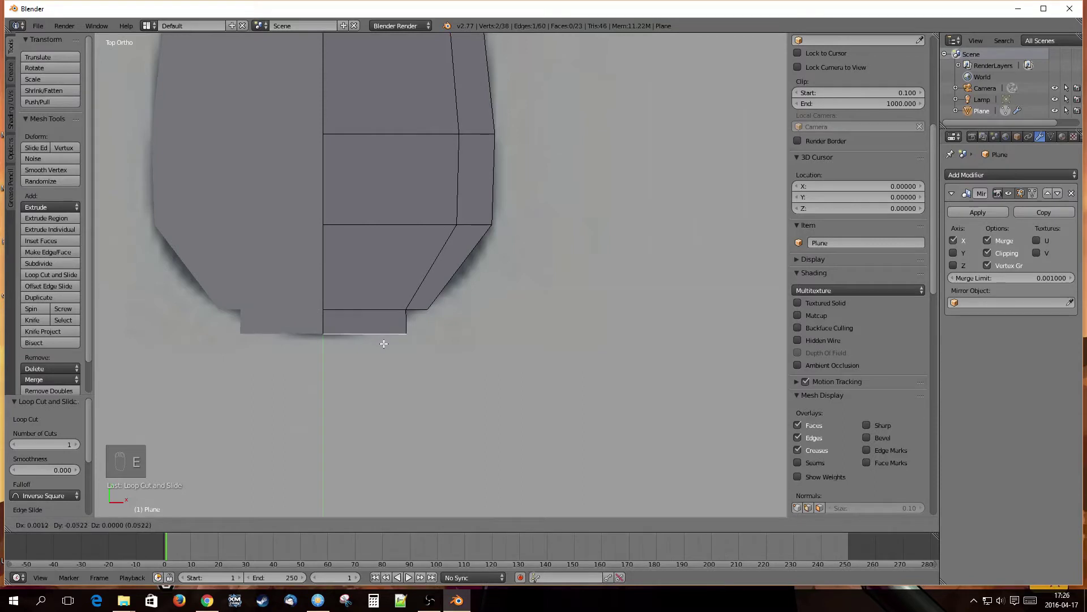
{"action": "left_click", "coordinate": [389, 339]}
Step: In vertex select mode, merge the outer end vertex into the extruded corner At Last, and move the merged vertex about 0.020 along X
{"action": "scroll", "coordinate": [425, 335], "scroll_direction": "up", "scroll_amount": 2}
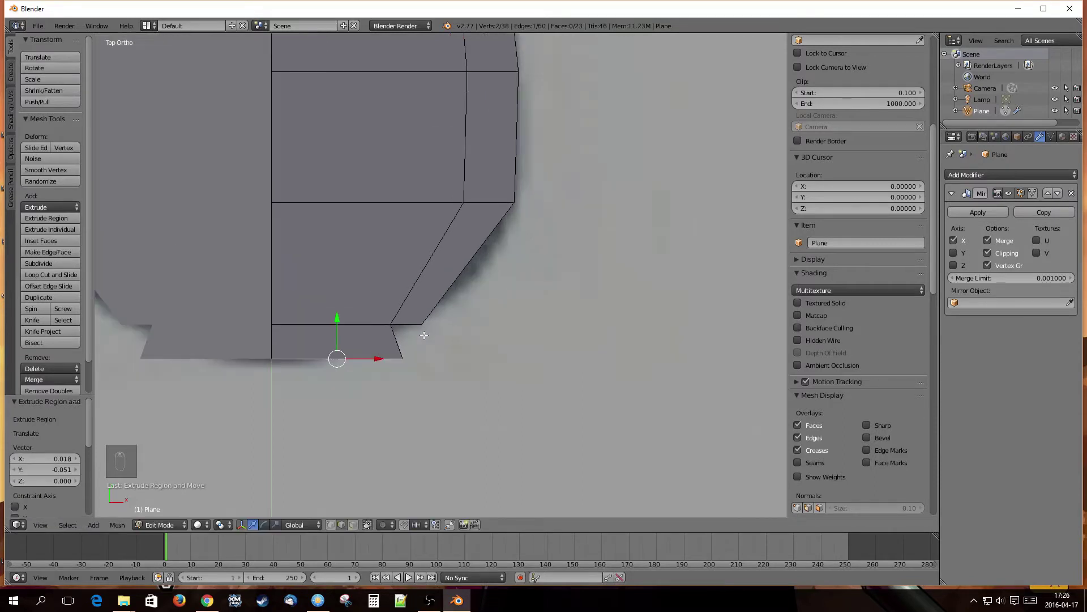
{"action": "key", "text": "ctrl+Tab"}
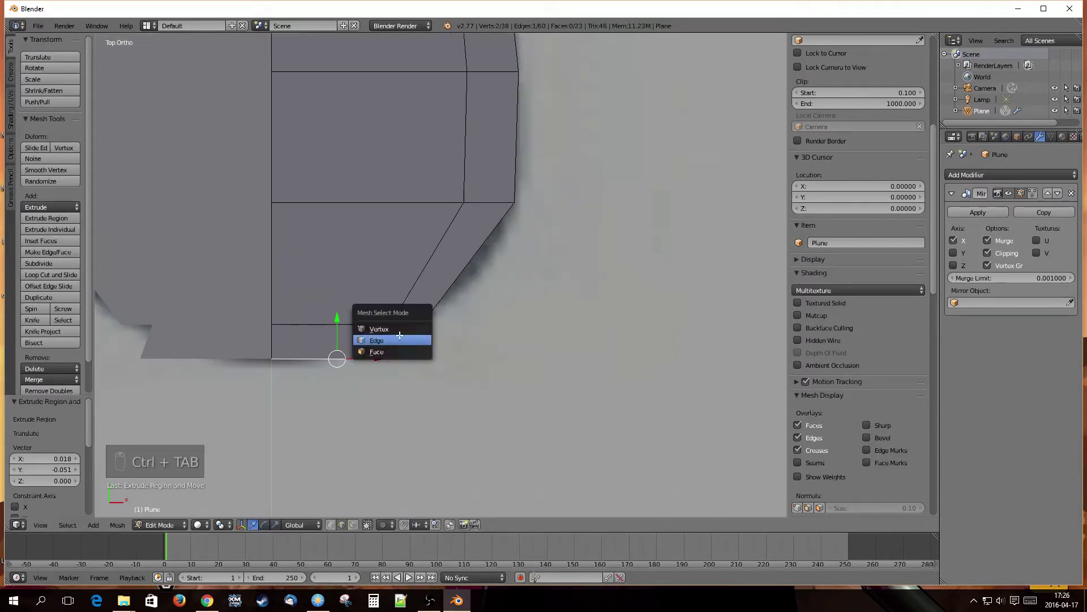
{"action": "left_click", "coordinate": [401, 329]}
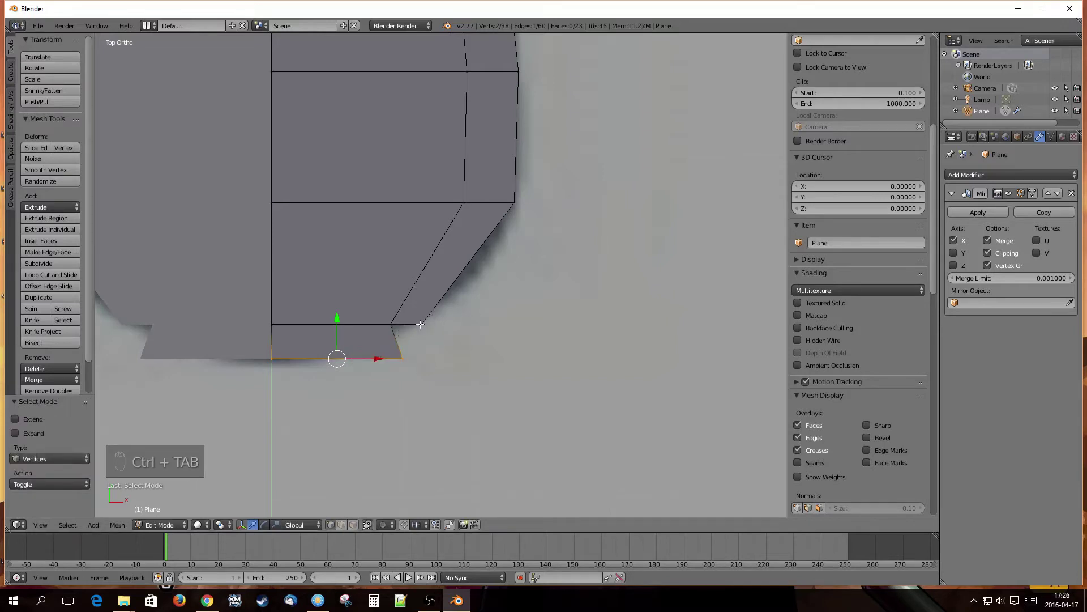
{"action": "right_click", "coordinate": [420, 324]}
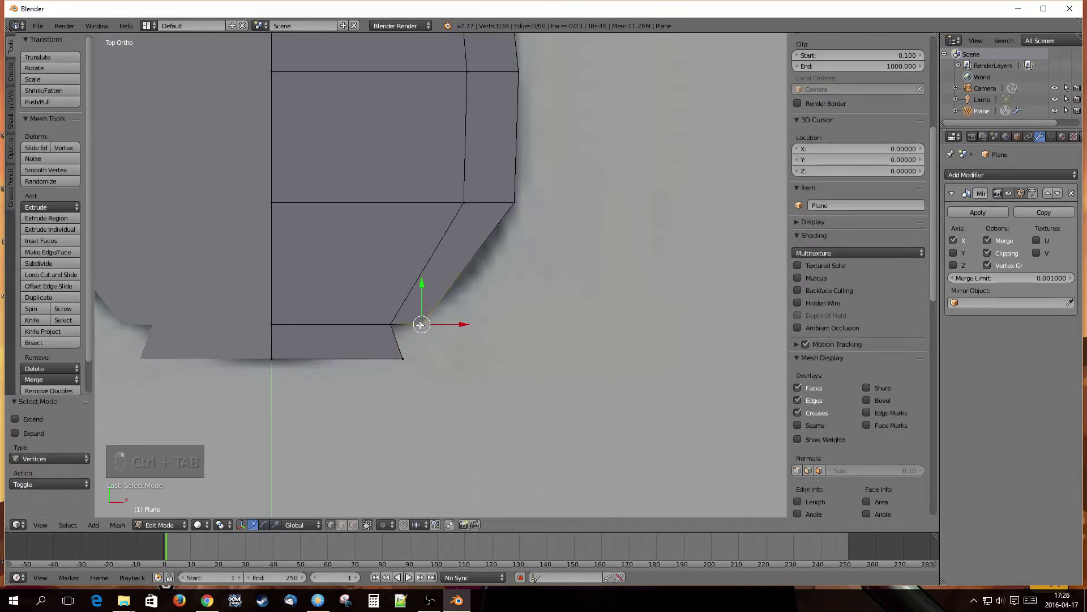
{"action": "right_click", "coordinate": [403, 359], "text": "shift"}
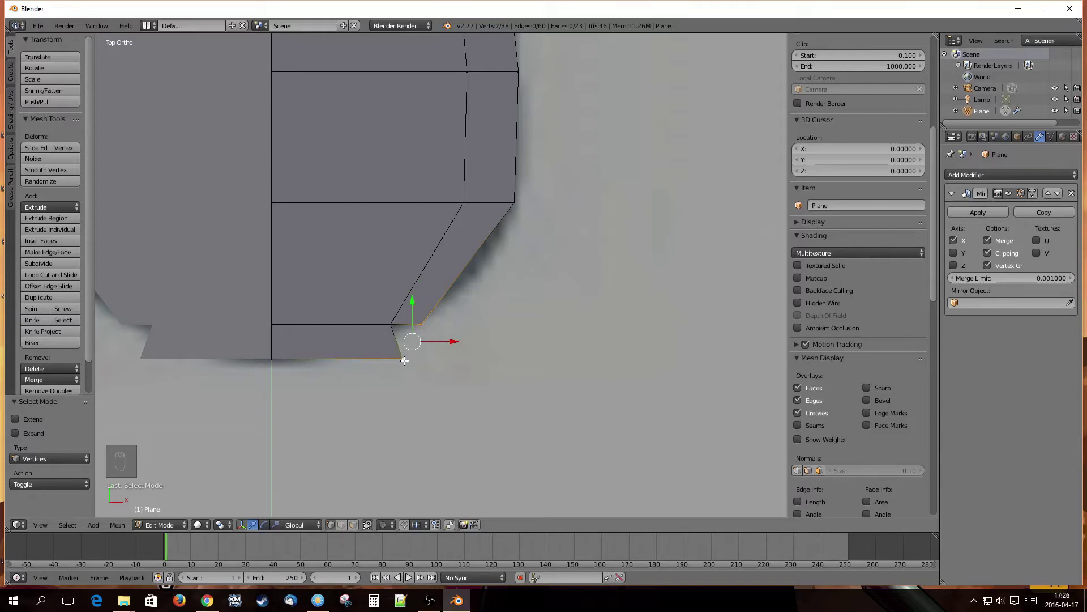
{"action": "key", "text": "alt+m"}
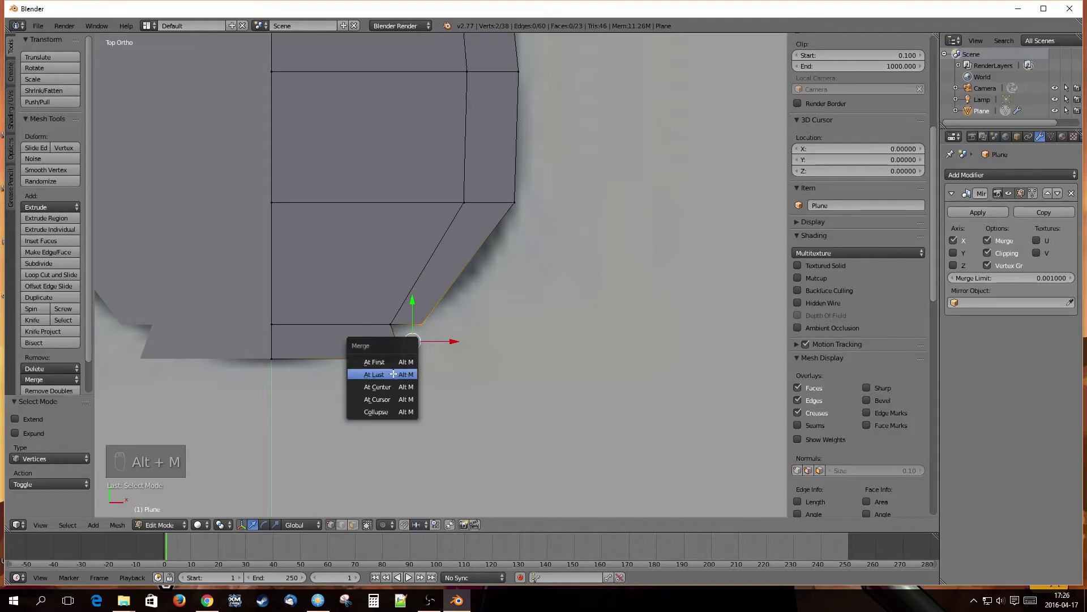
{"action": "left_click", "coordinate": [392, 375]}
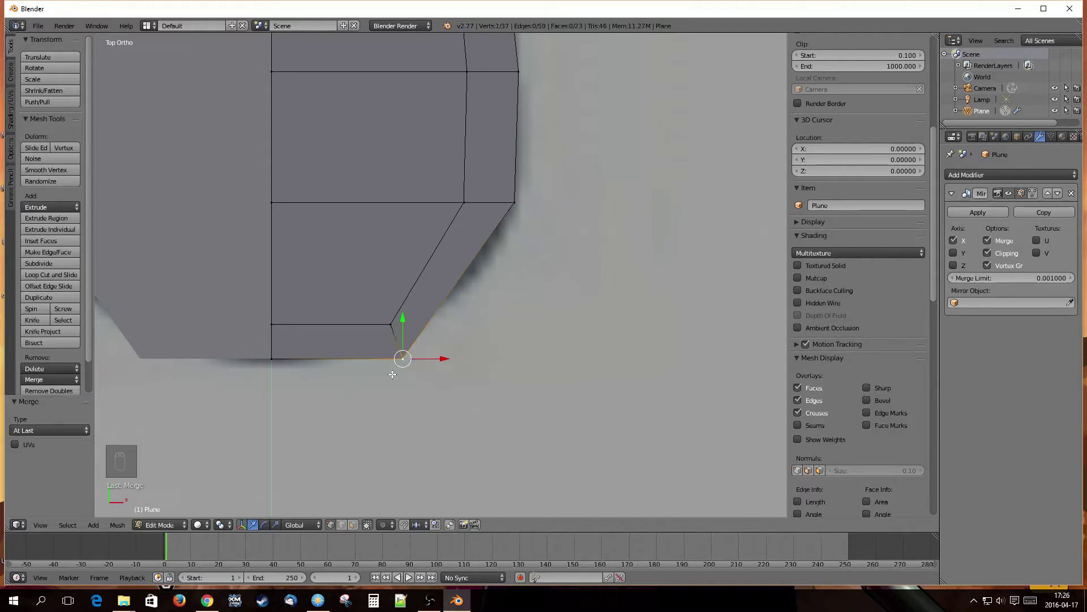
{"action": "left_click_drag", "start_coordinate": [447, 361], "coordinate": [458, 365]}
Step: Move the two inner loop vertices at the neck about -0.016 along X
{"action": "scroll", "coordinate": [460, 403], "scroll_direction": "down", "scroll_amount": 2}
{"action": "scroll", "coordinate": [461, 404], "scroll_direction": "down", "scroll_amount": 3}
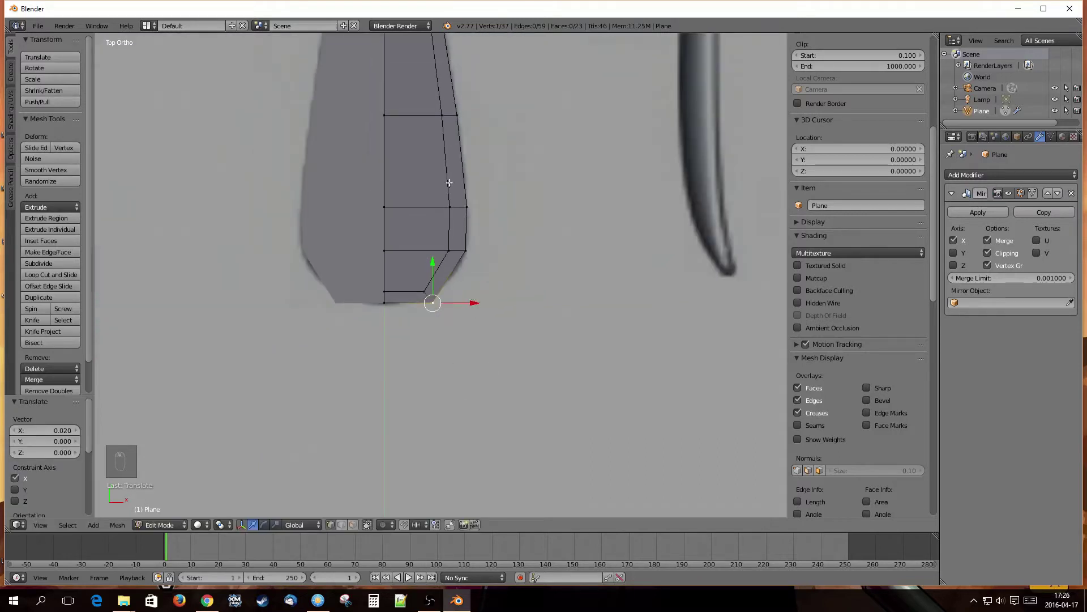
{"action": "scroll", "coordinate": [477, 269], "scroll_direction": "down", "scroll_amount": 1}
{"action": "middle_click_drag", "start_coordinate": [474, 124], "coordinate": [467, 497], "text": "shift"}
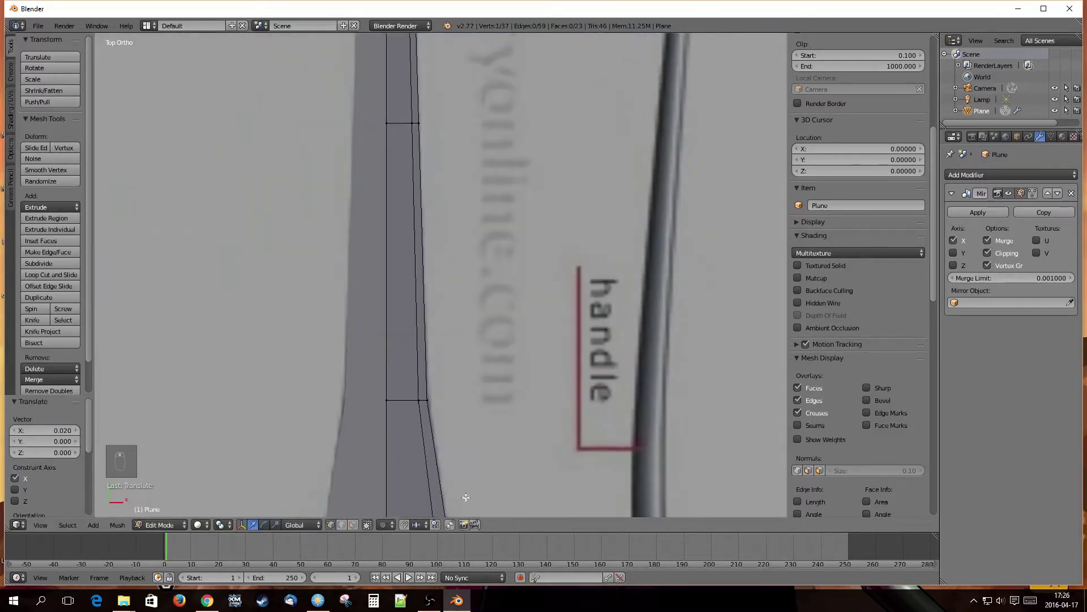
{"action": "scroll", "coordinate": [452, 378], "scroll_direction": "down", "scroll_amount": 1}
{"action": "middle_click_drag", "start_coordinate": [452, 377], "coordinate": [450, 364], "text": "shift"}
{"action": "scroll", "coordinate": [451, 364], "scroll_direction": "down", "scroll_amount": 3}
{"action": "middle_click_drag", "start_coordinate": [422, 63], "coordinate": [423, 314], "text": "shift"}
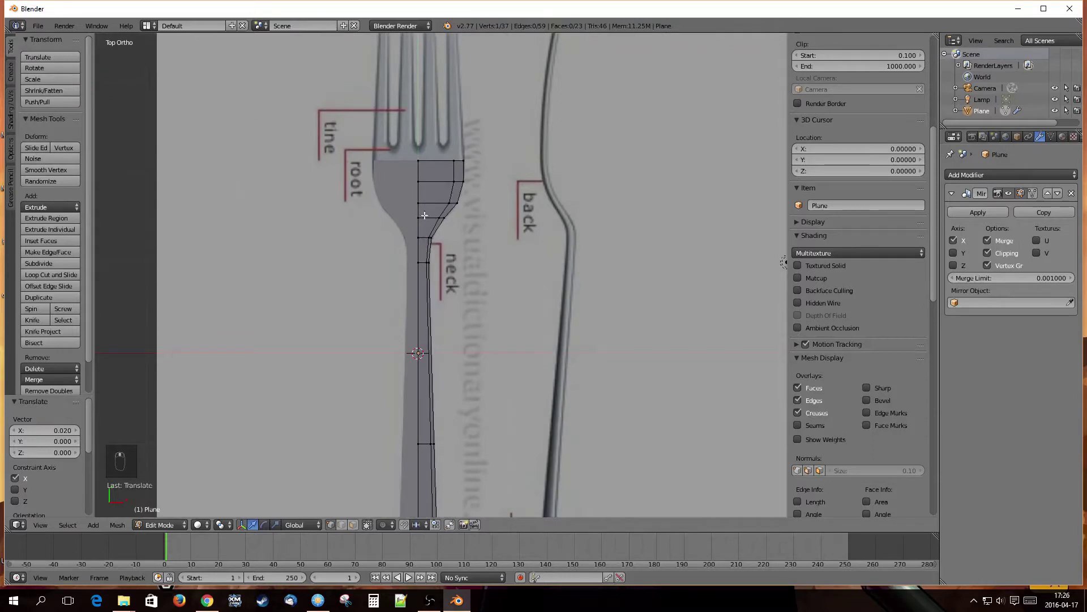
{"action": "scroll", "coordinate": [424, 218], "scroll_direction": "up", "scroll_amount": 5}
{"action": "scroll", "coordinate": [413, 186], "scroll_direction": "up", "scroll_amount": 2}
{"action": "middle_click_drag", "start_coordinate": [408, 172], "coordinate": [411, 317], "text": "shift"}
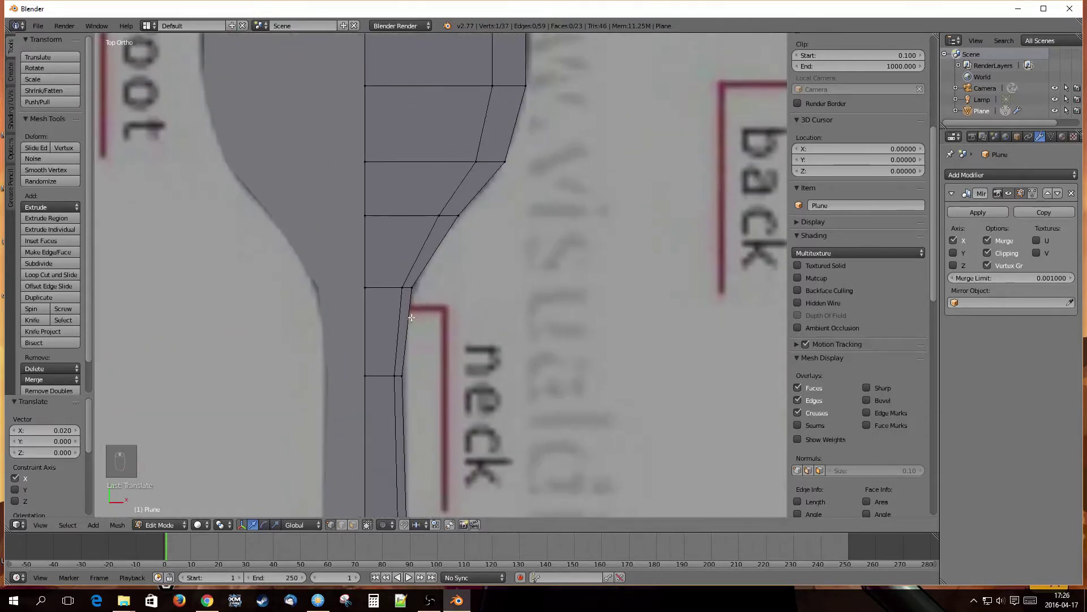
{"action": "right_click", "coordinate": [394, 374]}
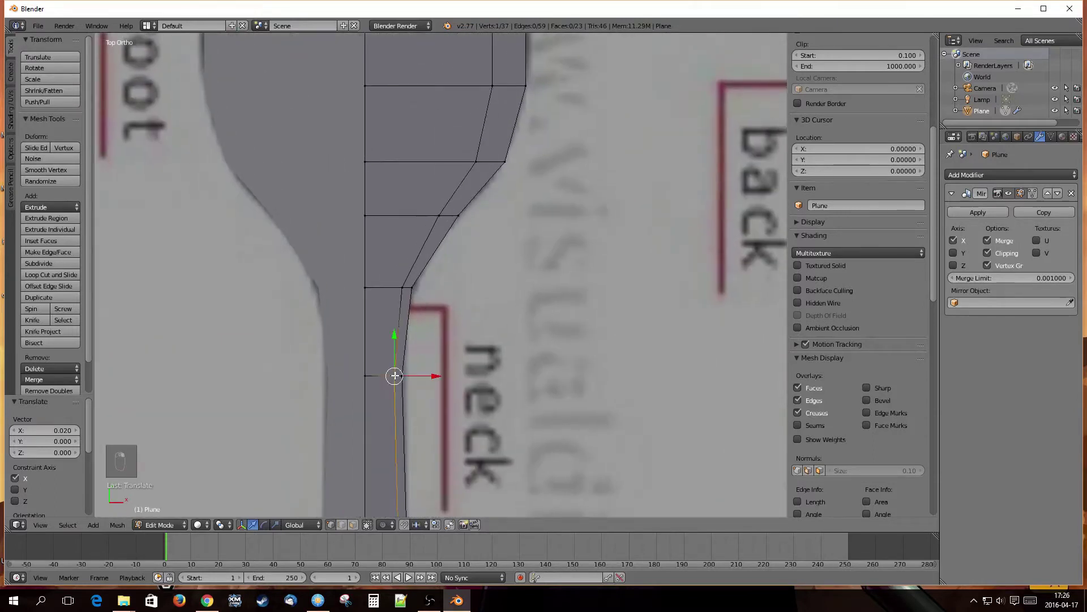
{"action": "right_click", "coordinate": [403, 288], "text": "shift"}
{"action": "left_click_drag", "start_coordinate": [439, 331], "coordinate": [433, 332]}
Step: Move the top two inner loop vertices near the tine roots about 0.024 along X toward the outline
{"action": "scroll", "coordinate": [464, 224], "scroll_direction": "down", "scroll_amount": 2}
{"action": "middle_click_drag", "start_coordinate": [457, 224], "coordinate": [426, 362], "text": "shift"}
{"action": "scroll", "coordinate": [423, 364], "scroll_direction": "up", "scroll_amount": 2}
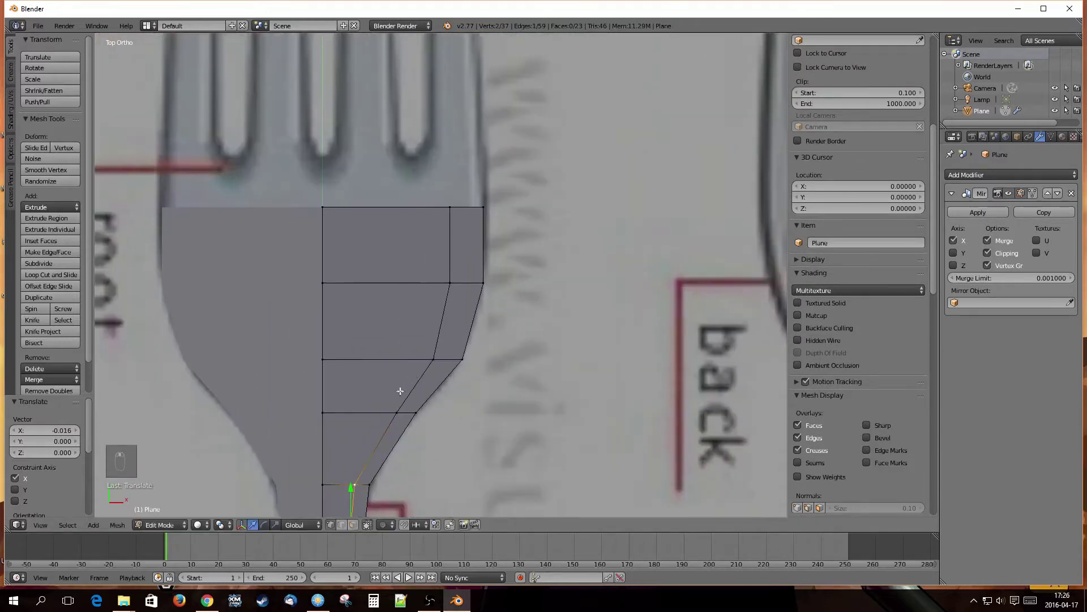
{"action": "right_click", "coordinate": [434, 359]}
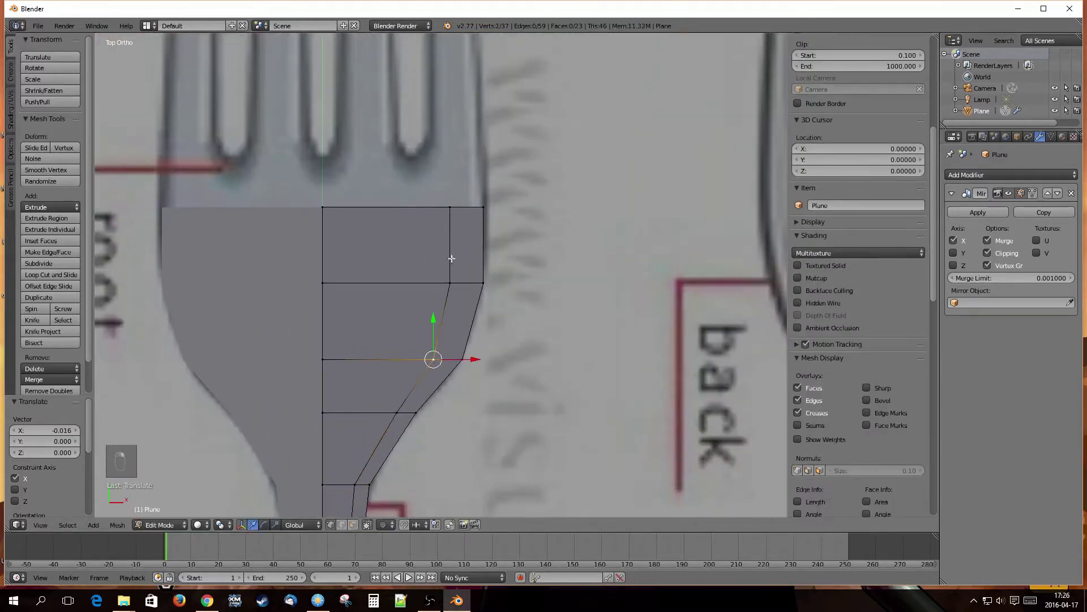
{"action": "right_click", "coordinate": [450, 282]}
{"action": "right_click", "coordinate": [450, 207], "text": "shift"}
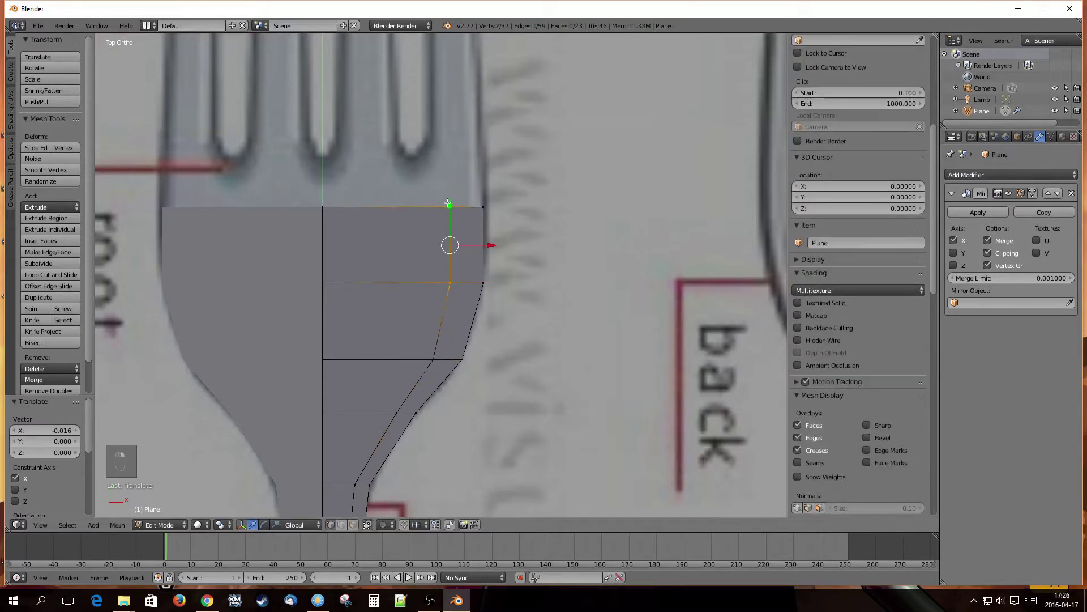
{"action": "left_click_drag", "start_coordinate": [491, 244], "coordinate": [500, 244]}
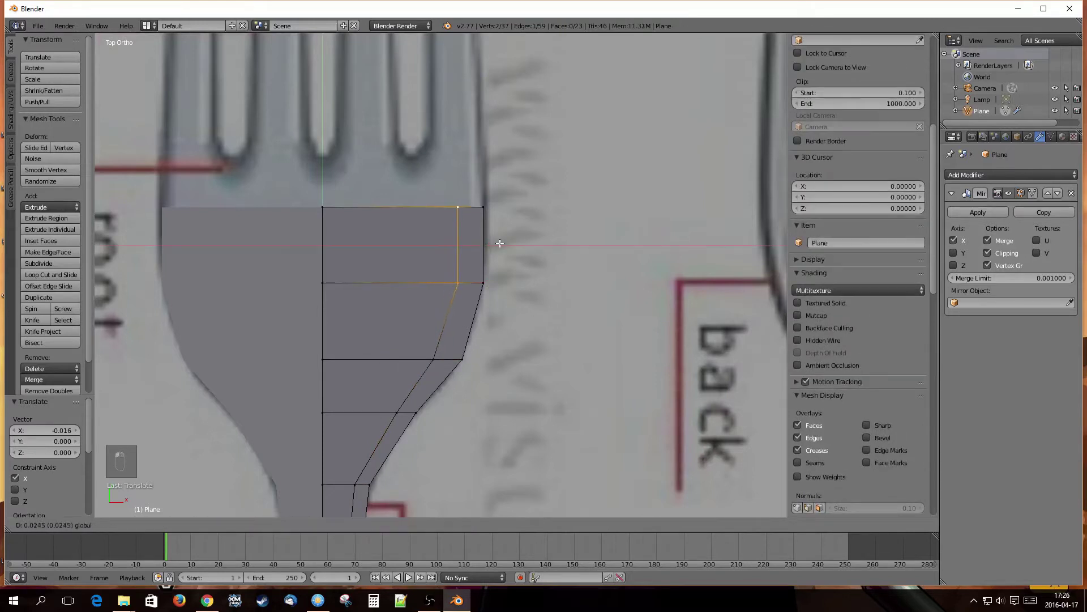
Step: Move the inner loop vertex at the head's lower curve slightly outward along X, and clear the selection
{"action": "scroll", "coordinate": [436, 307], "scroll_direction": "down", "scroll_amount": 5}
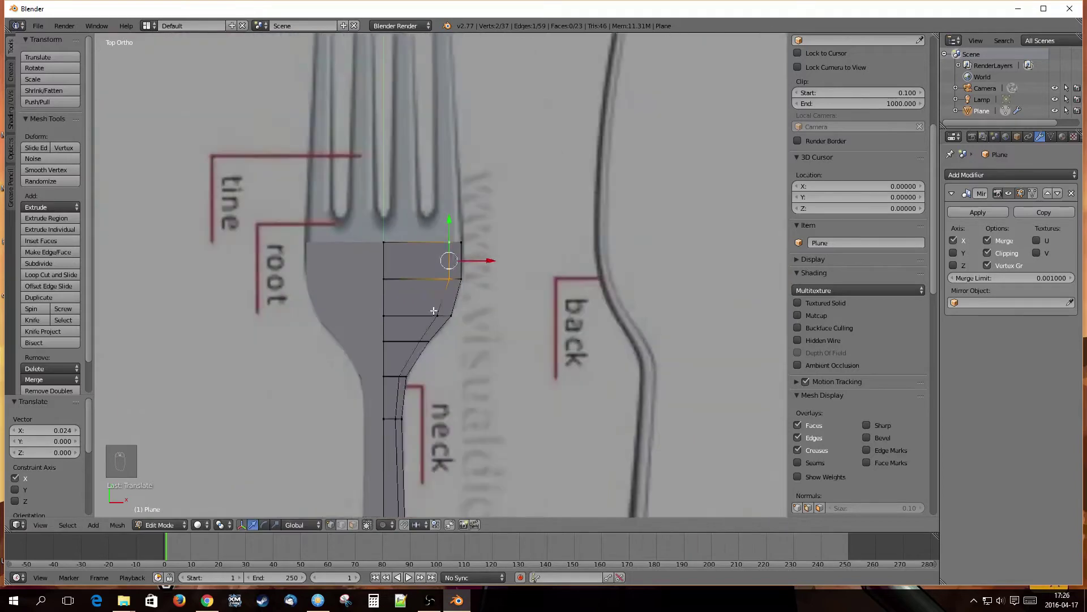
{"action": "scroll", "coordinate": [438, 310], "scroll_direction": "up", "scroll_amount": 4}
{"action": "right_click", "coordinate": [434, 346]}
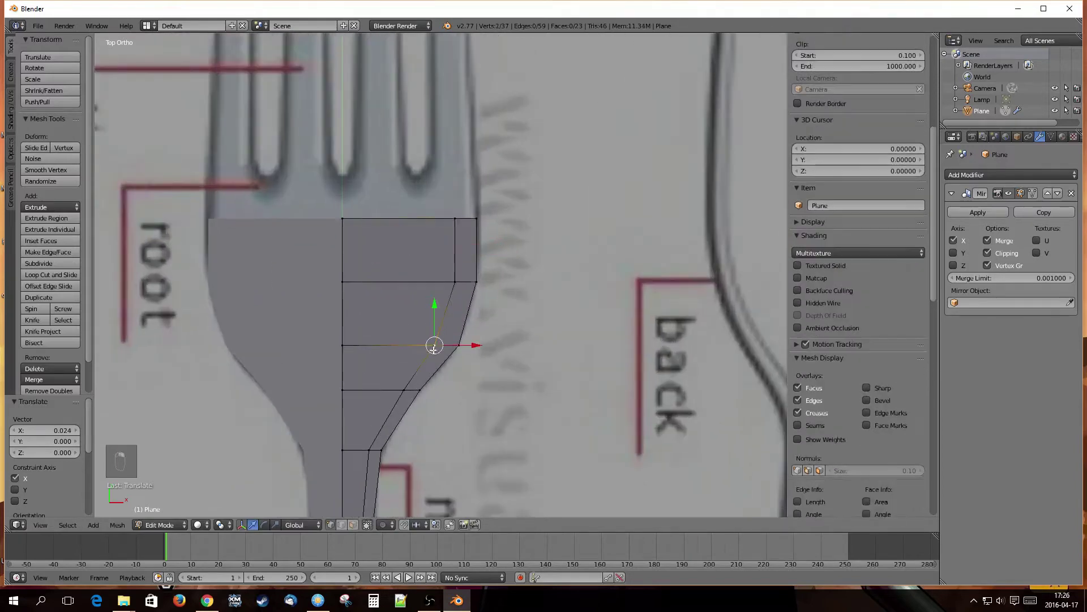
{"action": "left_click_drag", "start_coordinate": [471, 346], "coordinate": [476, 345]}
{"action": "key", "text": "a"}
Step: Add a Solidify modifier to the fork mesh and set its thickness to 0.0590
{"action": "scroll", "coordinate": [473, 342], "scroll_direction": "down", "scroll_amount": 2}
{"action": "scroll", "coordinate": [472, 342], "scroll_direction": "down", "scroll_amount": 1}
{"action": "middle_click_drag", "start_coordinate": [474, 350], "coordinate": [437, 320]}
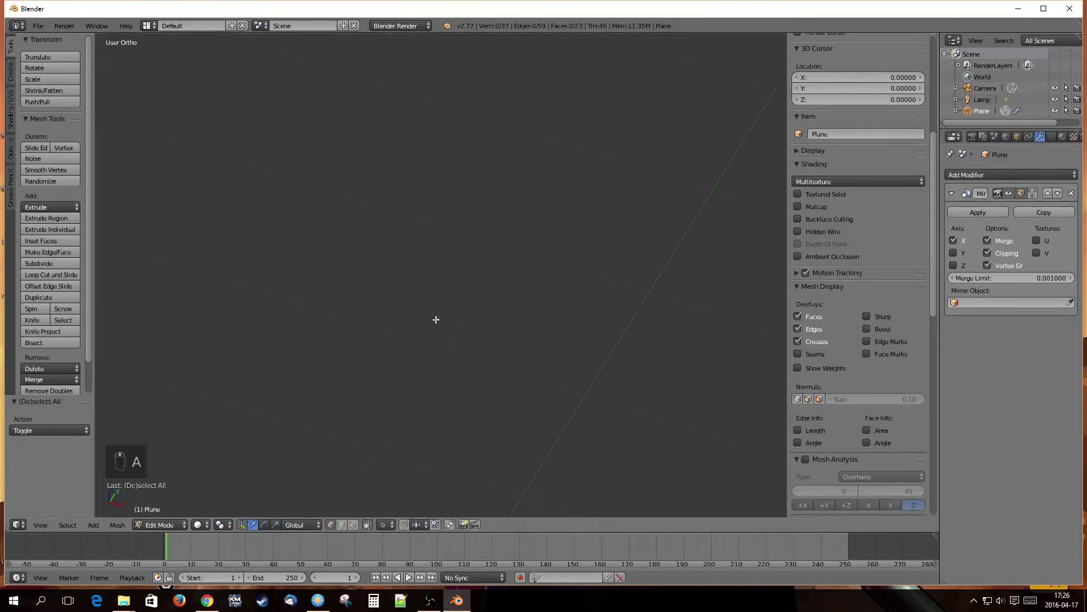
{"action": "scroll", "coordinate": [444, 321], "scroll_direction": "down", "scroll_amount": 6}
{"action": "middle_click_drag", "start_coordinate": [398, 420], "coordinate": [510, 173], "text": "shift"}
{"action": "scroll", "coordinate": [458, 328], "scroll_direction": "up", "scroll_amount": 3}
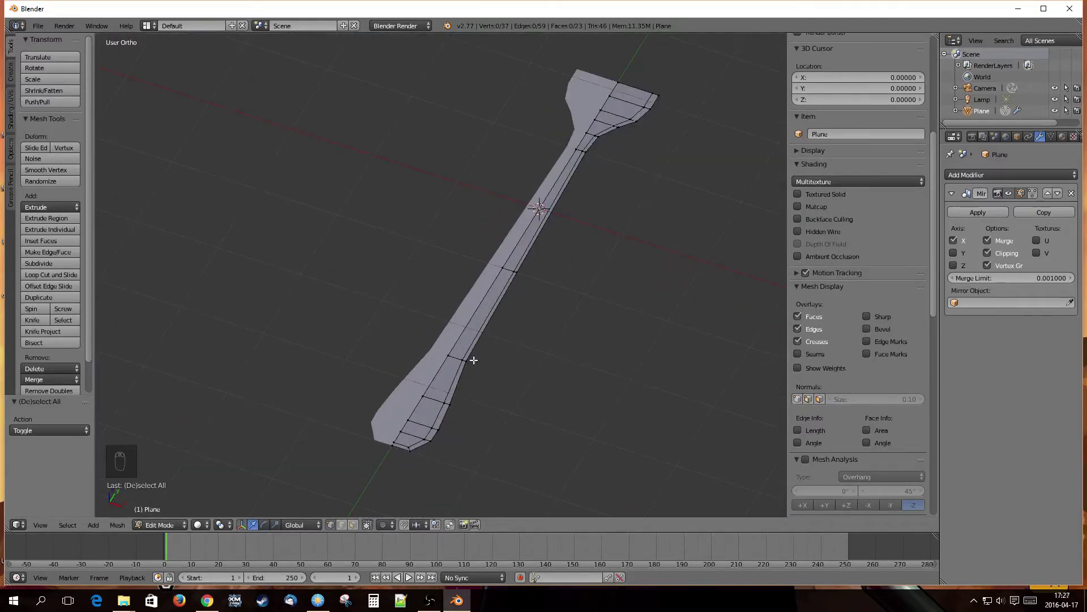
{"action": "middle_click_drag", "start_coordinate": [473, 358], "coordinate": [735, 287]}
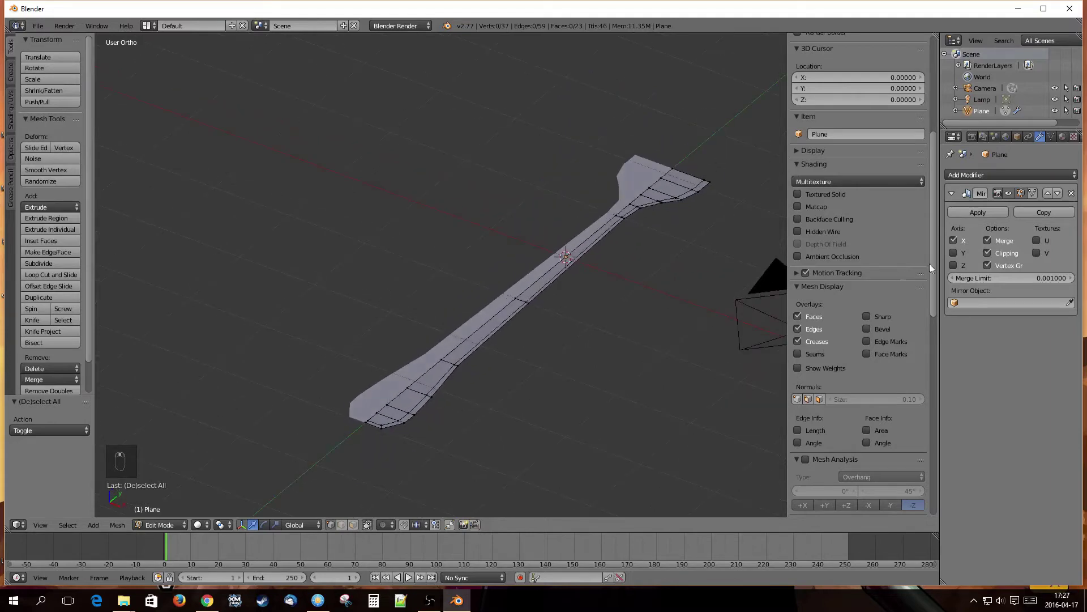
{"action": "left_click", "coordinate": [972, 173]}
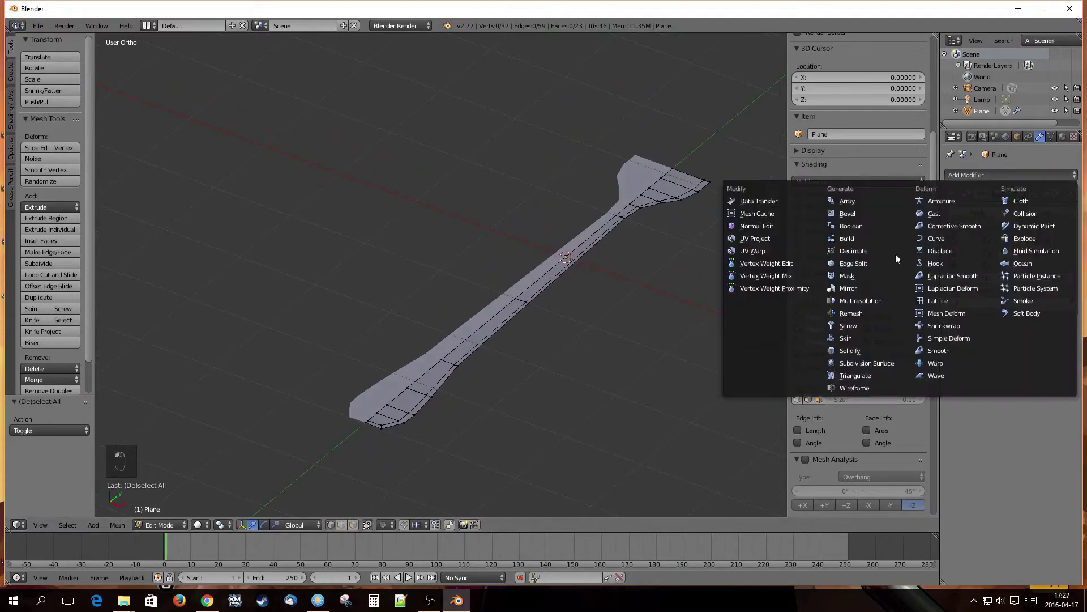
{"action": "left_click", "coordinate": [850, 350]}
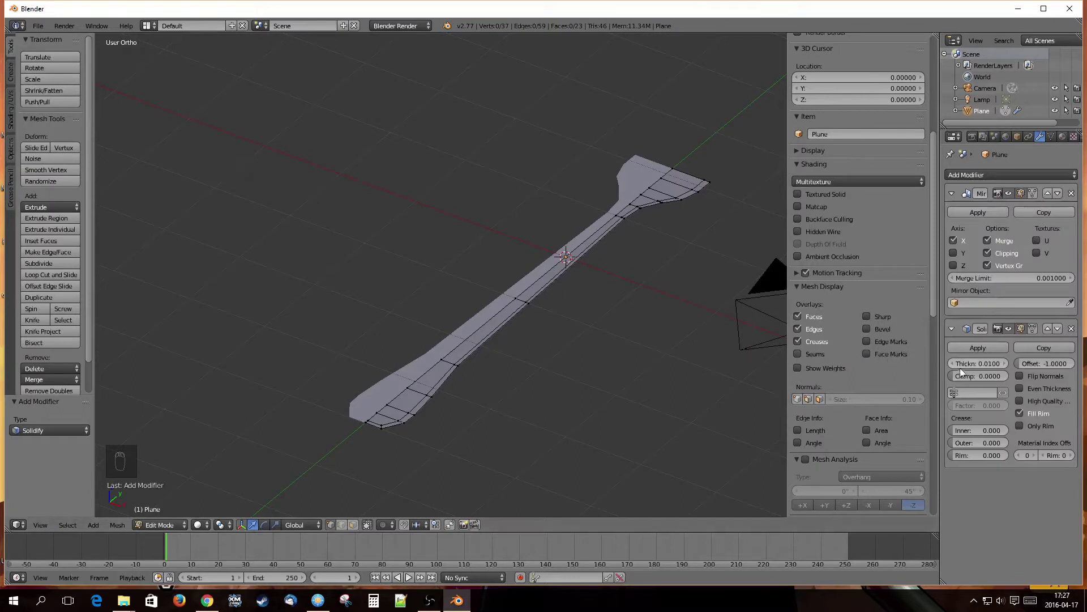
{"action": "left_click_drag", "start_coordinate": [971, 365], "coordinate": [990, 364]}
Step: Switch to Object Mode and apply the Solidify modifier
{"action": "middle_click_drag", "start_coordinate": [598, 342], "coordinate": [450, 356]}
{"action": "scroll", "coordinate": [624, 338], "scroll_direction": "up", "scroll_amount": 2}
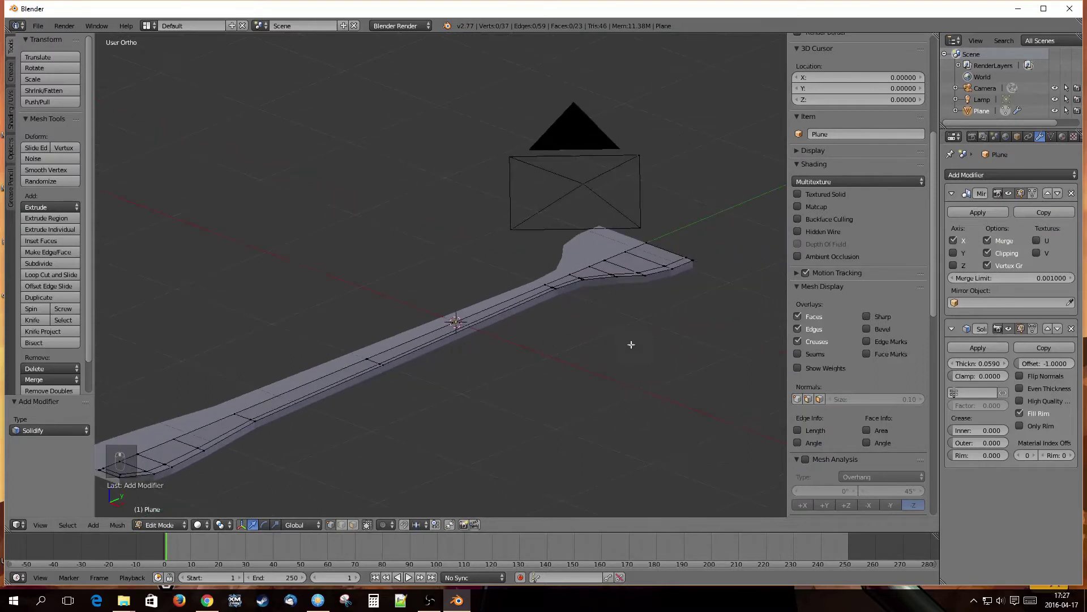
{"action": "middle_click_drag", "start_coordinate": [709, 328], "coordinate": [626, 372]}
{"action": "scroll", "coordinate": [608, 356], "scroll_direction": "down", "scroll_amount": 2}
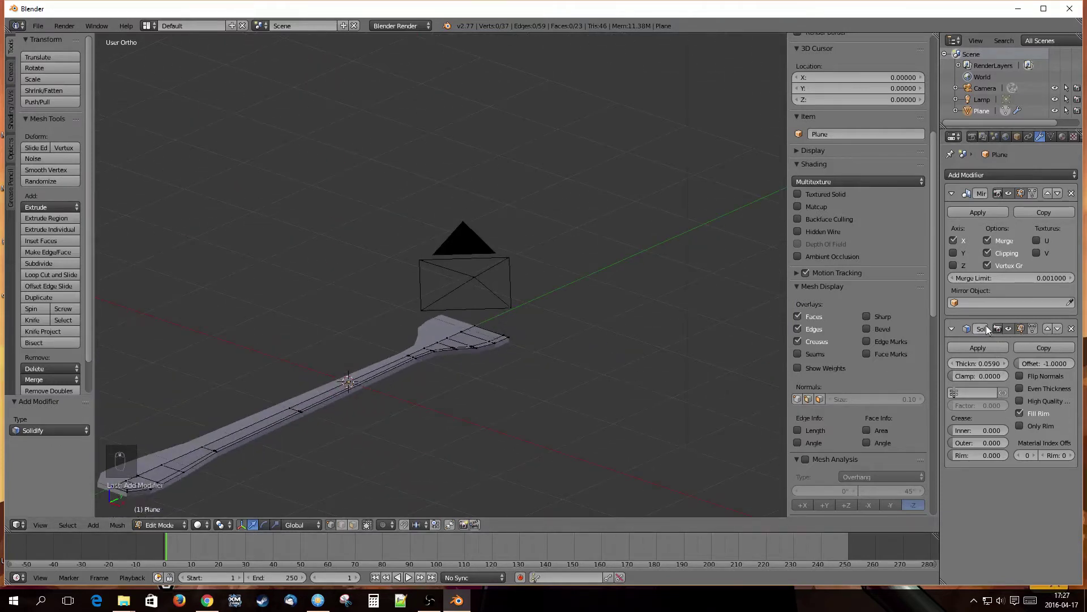
{"action": "middle_click_drag", "start_coordinate": [411, 362], "coordinate": [585, 330], "text": "shift"}
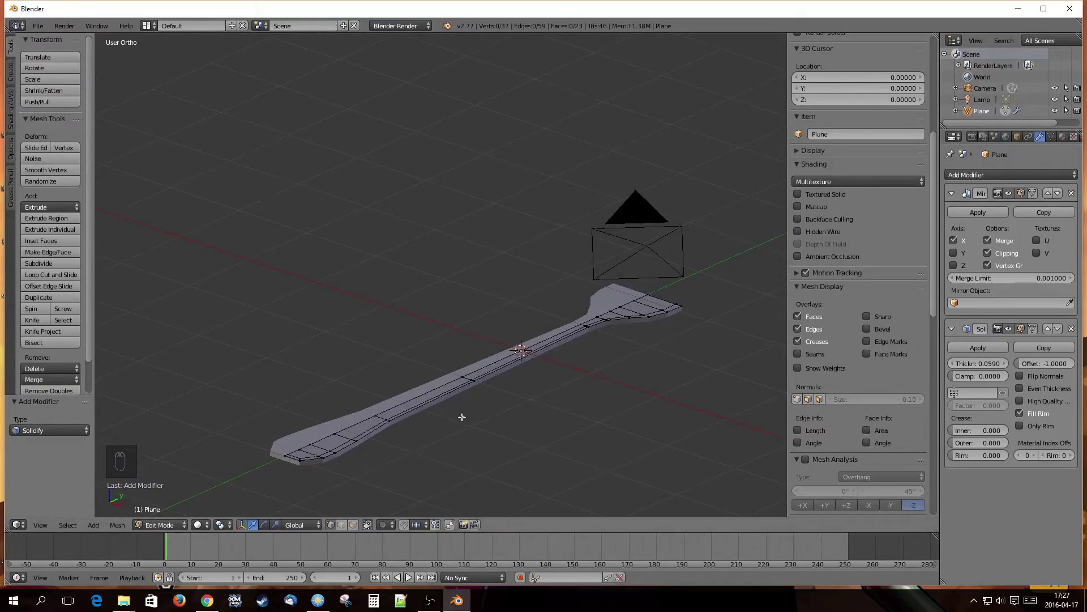
{"action": "key", "text": "Tab"}
{"action": "middle_click_drag", "start_coordinate": [490, 384], "coordinate": [535, 365]}
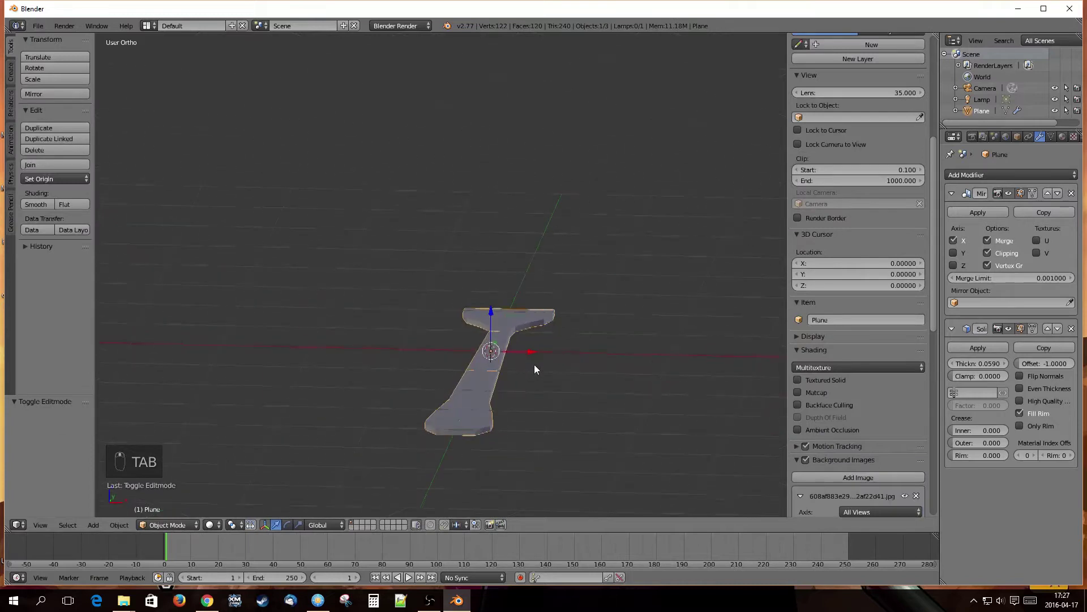
{"action": "left_click", "coordinate": [988, 348]}
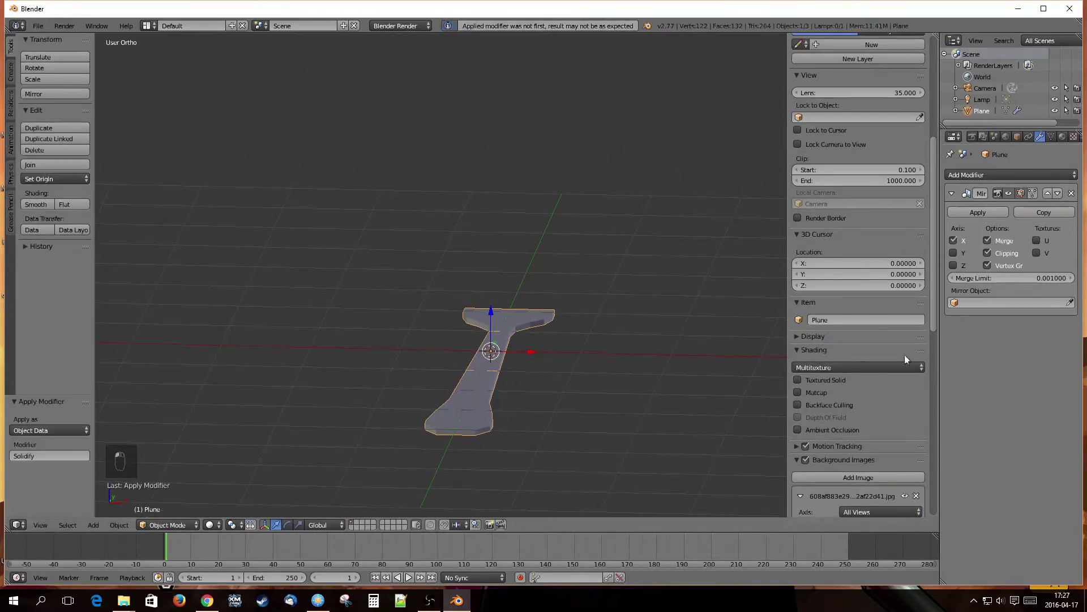
Step: Return to Edit Mode and turn off the Mirror modifier's viewport display to expose the fork's centre seam
{"action": "mouse_move", "coordinate": [565, 328]}
{"action": "middle_mouse_down"}
{"action": "mouse_move", "coordinate": [516, 362]}
{"action": "mouse_move", "coordinate": [535, 406]}
{"action": "mouse_move", "coordinate": [546, 329]}
{"action": "middle_mouse_up"}
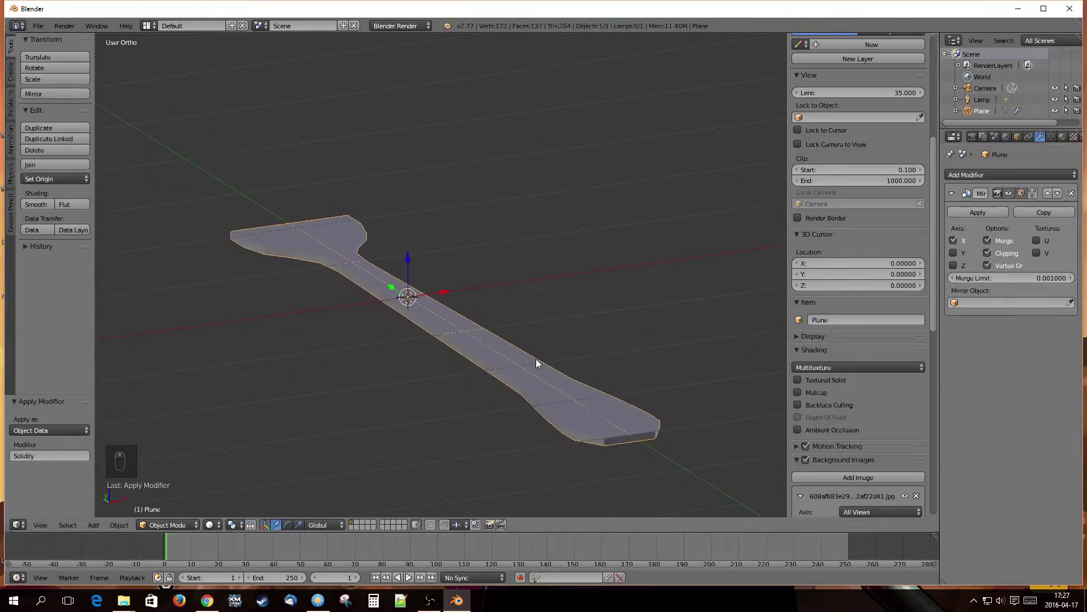
{"action": "key", "text": "Tab"}
{"action": "scroll", "coordinate": [643, 448], "scroll_direction": "up", "scroll_amount": 2}
{"action": "middle_click_drag", "start_coordinate": [673, 436], "coordinate": [597, 359], "text": "shift"}
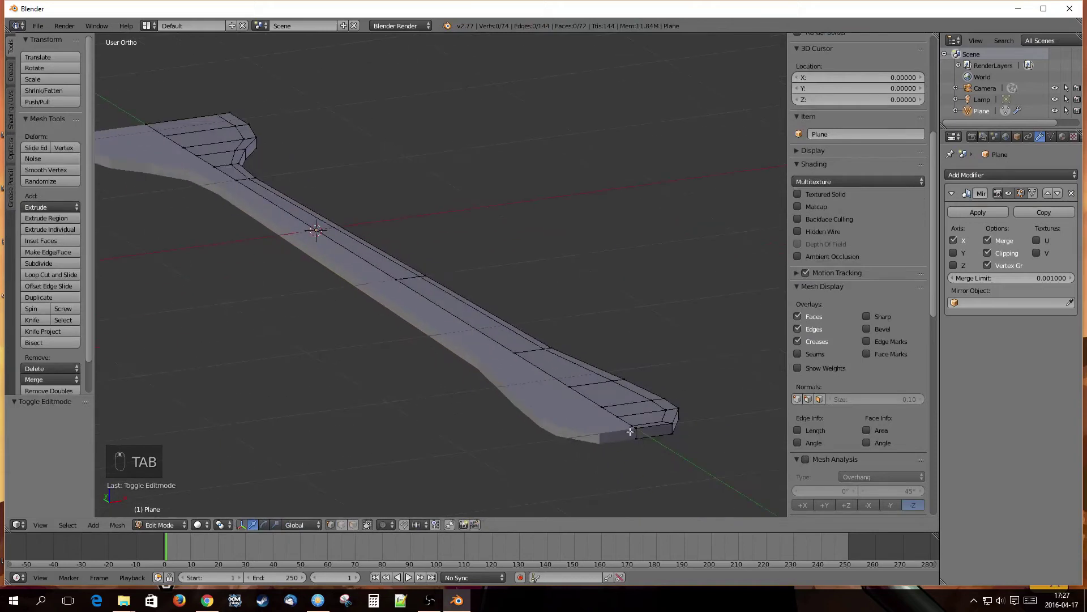
{"action": "scroll", "coordinate": [570, 404], "scroll_direction": "up", "scroll_amount": 3}
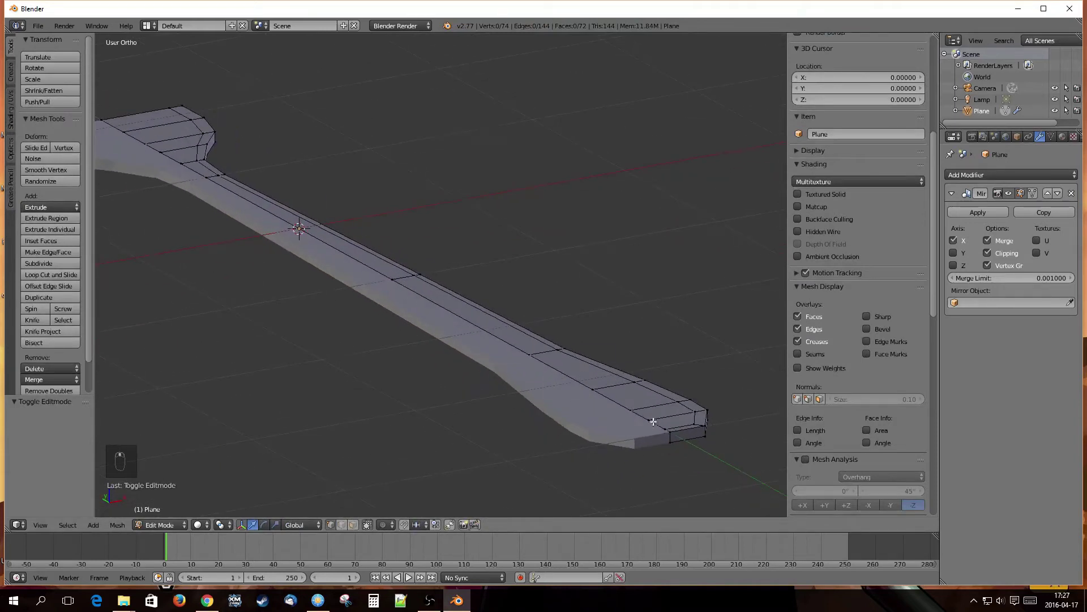
{"action": "middle_click_drag", "start_coordinate": [657, 444], "coordinate": [572, 418], "text": "shift"}
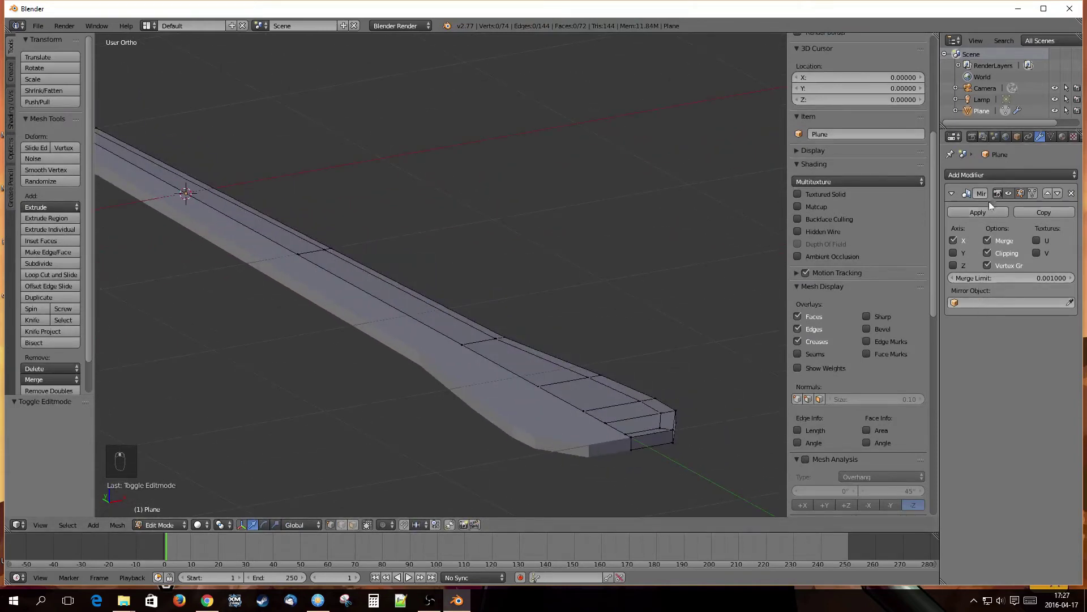
{"action": "left_click", "coordinate": [1008, 196]}
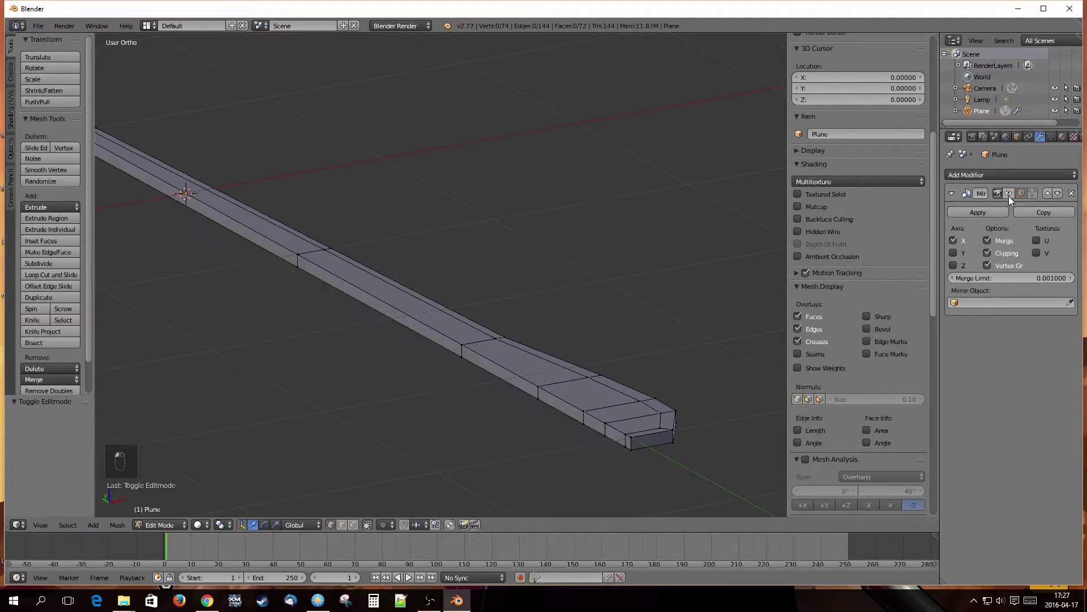
Step: In face select mode, select the strip of inner faces along the centre seam from handle end to head, and delete the faces
{"action": "scroll", "coordinate": [596, 416], "scroll_direction": "down", "scroll_amount": 2}
{"action": "scroll", "coordinate": [570, 415], "scroll_direction": "up", "scroll_amount": 4}
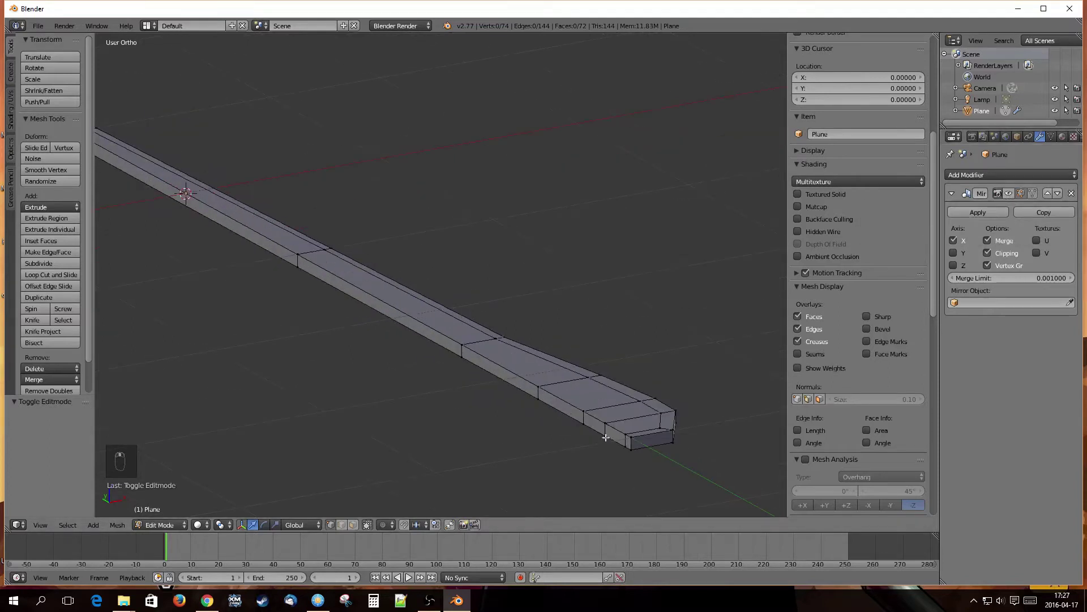
{"action": "scroll", "coordinate": [710, 510], "scroll_direction": "down", "scroll_amount": 2}
{"action": "middle_click_drag", "start_coordinate": [192, 263], "coordinate": [418, 364], "text": "shift"}
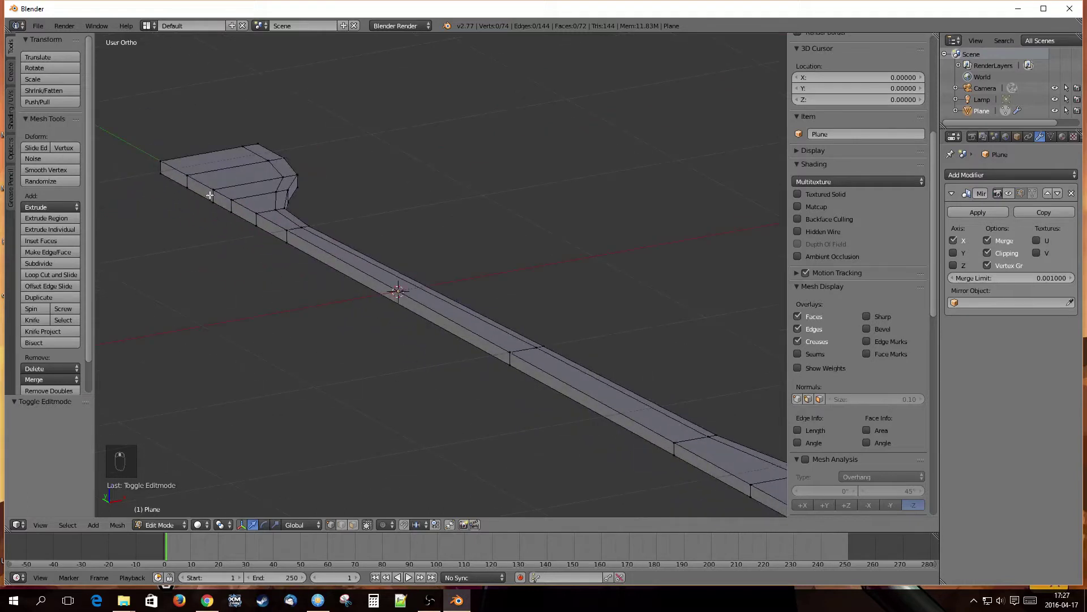
{"action": "middle_click_drag", "start_coordinate": [511, 346], "coordinate": [357, 281], "text": "shift"}
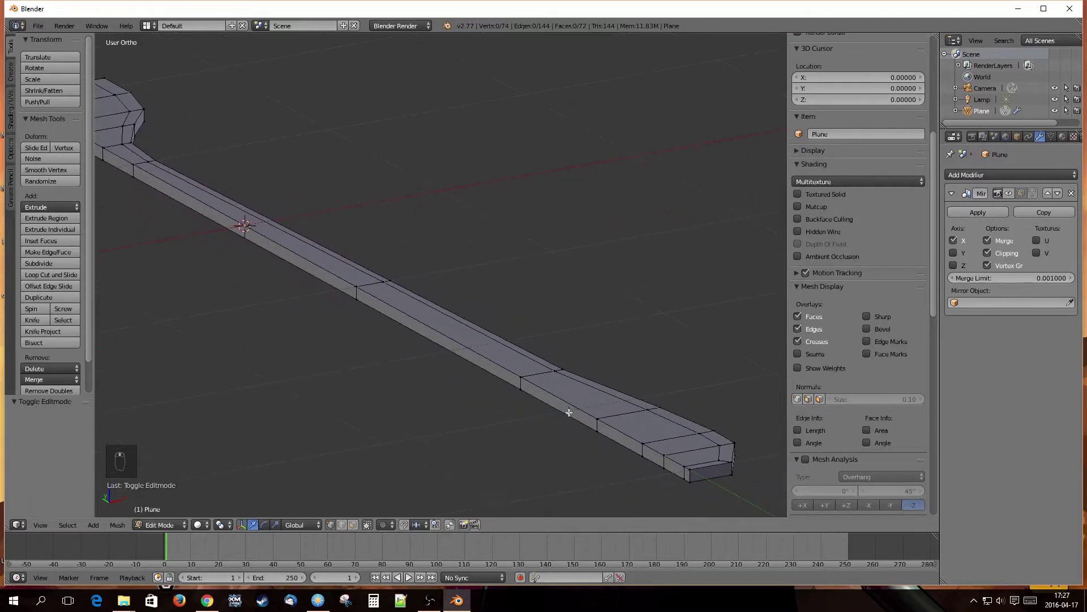
{"action": "key", "text": "ctrl+Tab"}
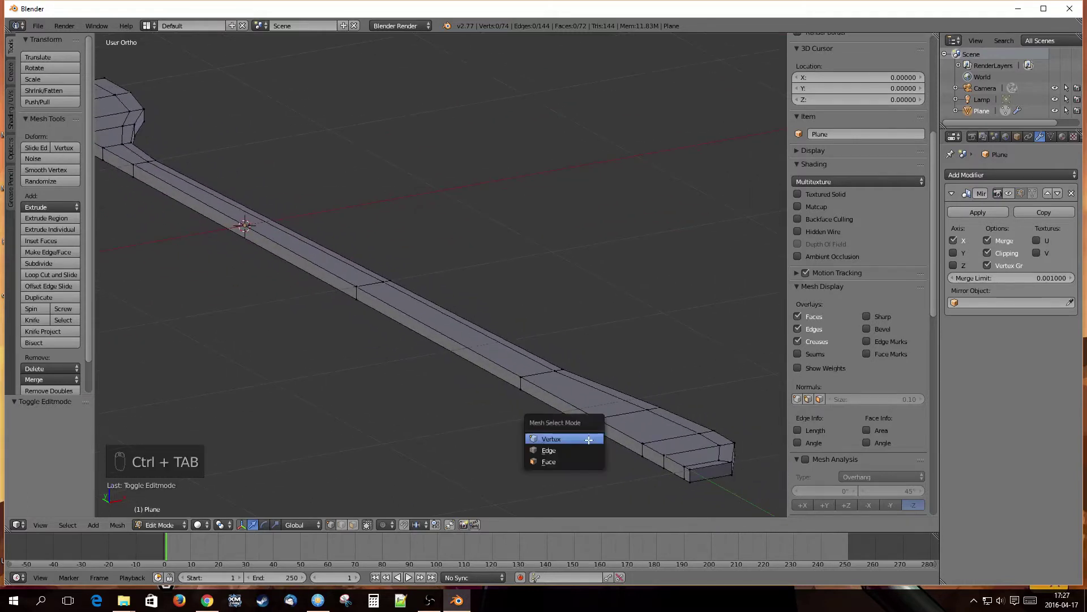
{"action": "left_click", "coordinate": [569, 463]}
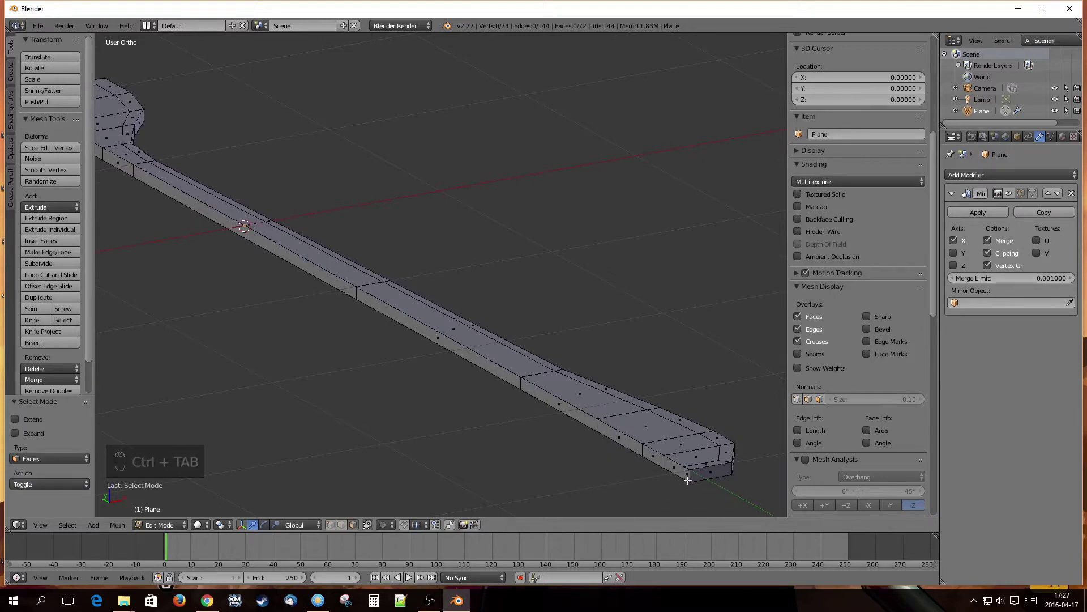
{"action": "scroll", "coordinate": [687, 479], "scroll_direction": "up", "scroll_amount": 5}
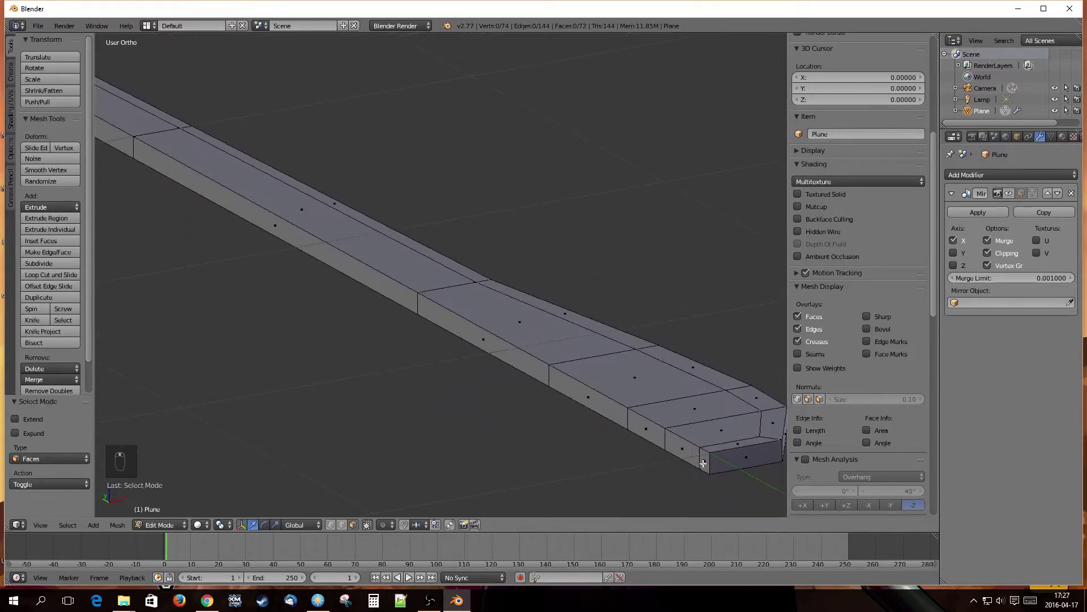
{"action": "right_click", "coordinate": [707, 460]}
{"action": "scroll", "coordinate": [707, 460], "scroll_direction": "down", "scroll_amount": 8}
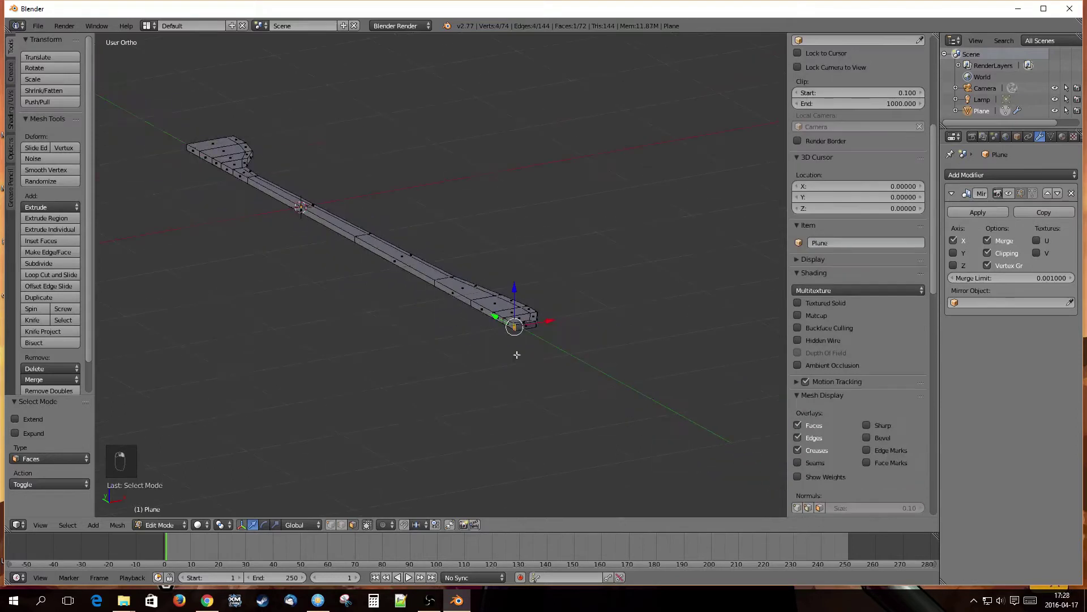
{"action": "middle_click_drag", "start_coordinate": [351, 271], "coordinate": [521, 364], "text": "shift"}
{"action": "scroll", "coordinate": [521, 364], "scroll_direction": "up", "scroll_amount": 4}
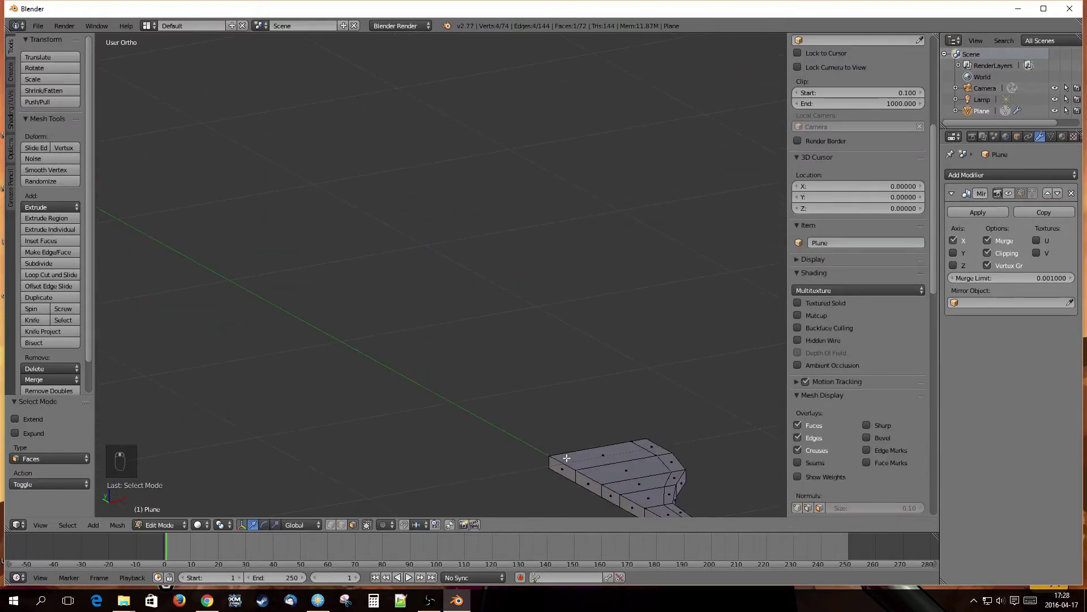
{"action": "middle_click_drag", "start_coordinate": [566, 468], "coordinate": [505, 332], "text": "shift"}
{"action": "scroll", "coordinate": [510, 340], "scroll_direction": "up", "scroll_amount": 1}
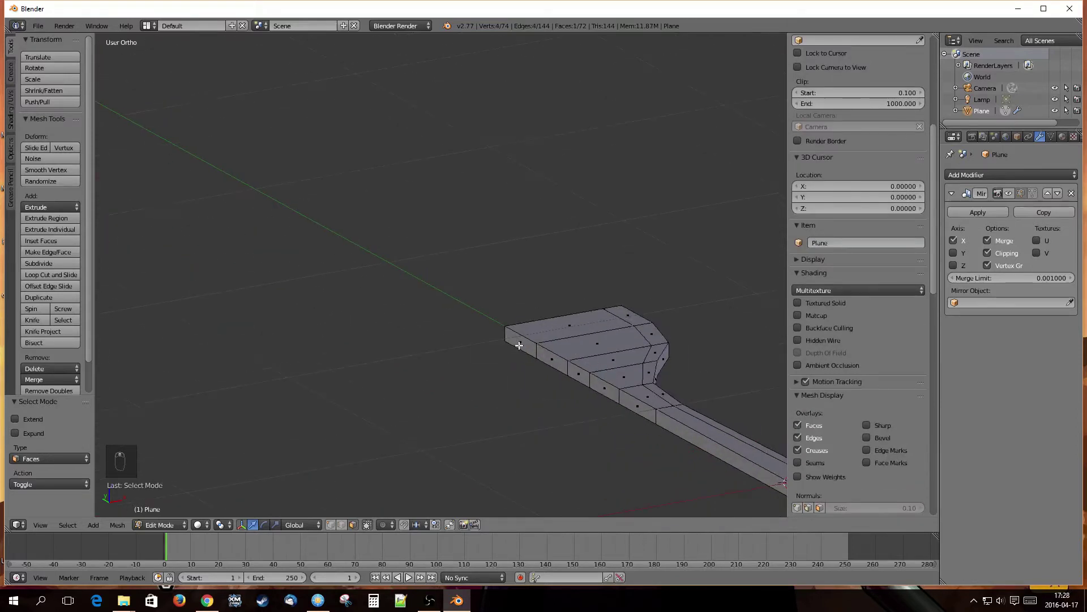
{"action": "right_click", "coordinate": [520, 344], "text": "ctrl"}
{"action": "scroll", "coordinate": [493, 352], "scroll_direction": "down", "scroll_amount": 1}
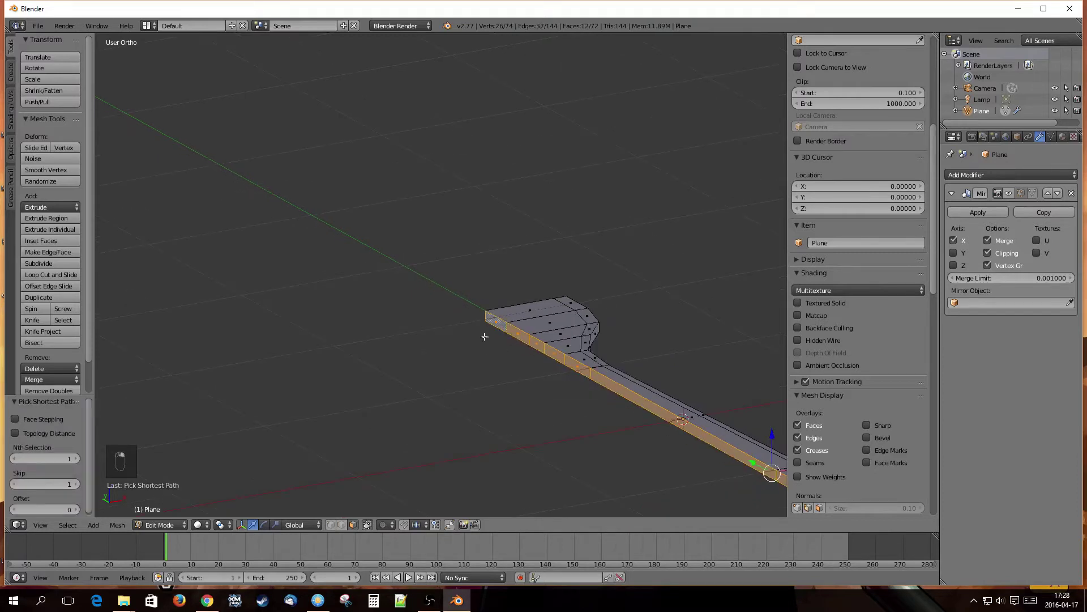
{"action": "scroll", "coordinate": [485, 337], "scroll_direction": "down", "scroll_amount": 2}
{"action": "middle_click_drag", "start_coordinate": [721, 461], "coordinate": [549, 391], "text": "shift"}
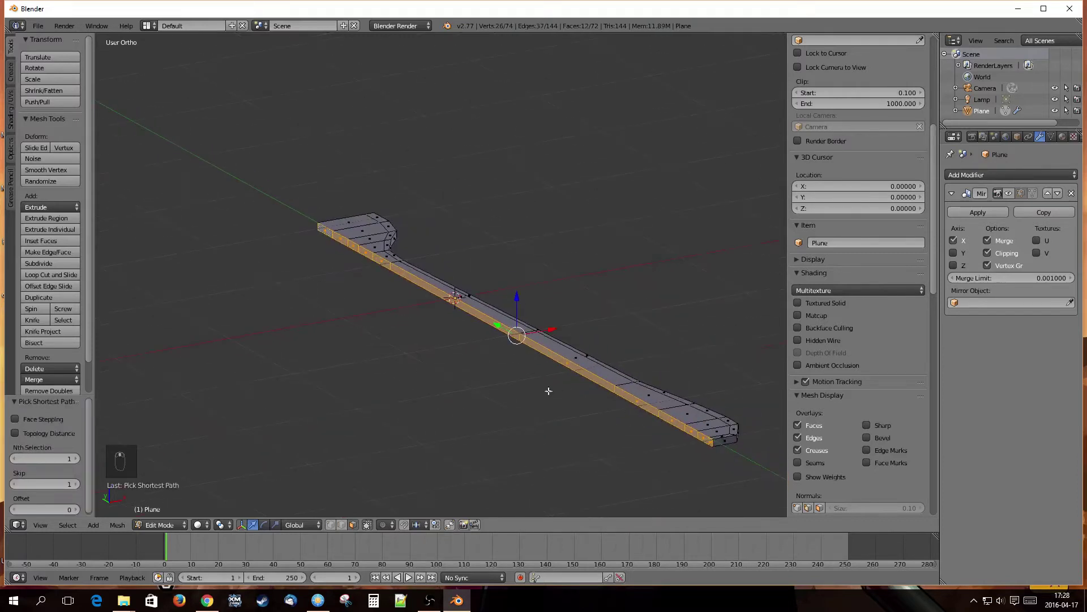
{"action": "scroll", "coordinate": [550, 392], "scroll_direction": "down", "scroll_amount": 1}
{"action": "scroll", "coordinate": [559, 374], "scroll_direction": "up", "scroll_amount": 2}
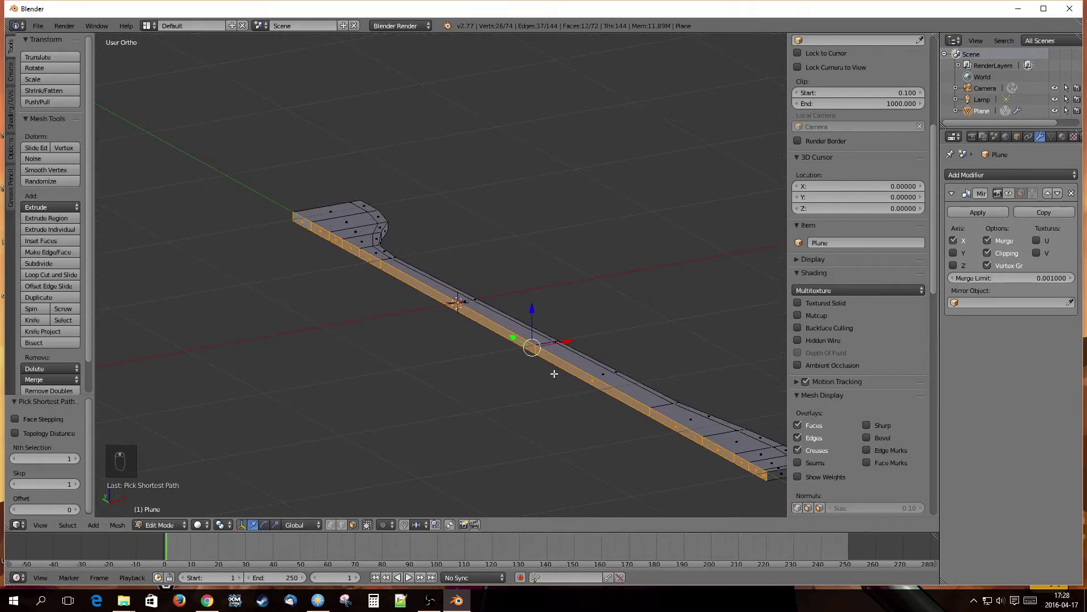
{"action": "key", "text": "x"}
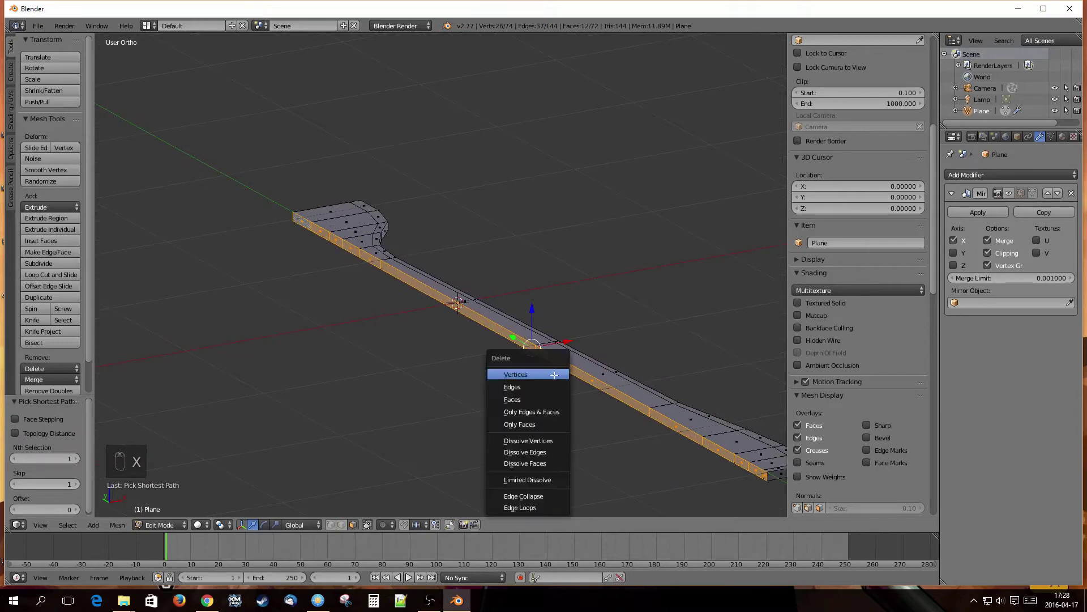
{"action": "left_click", "coordinate": [528, 400]}
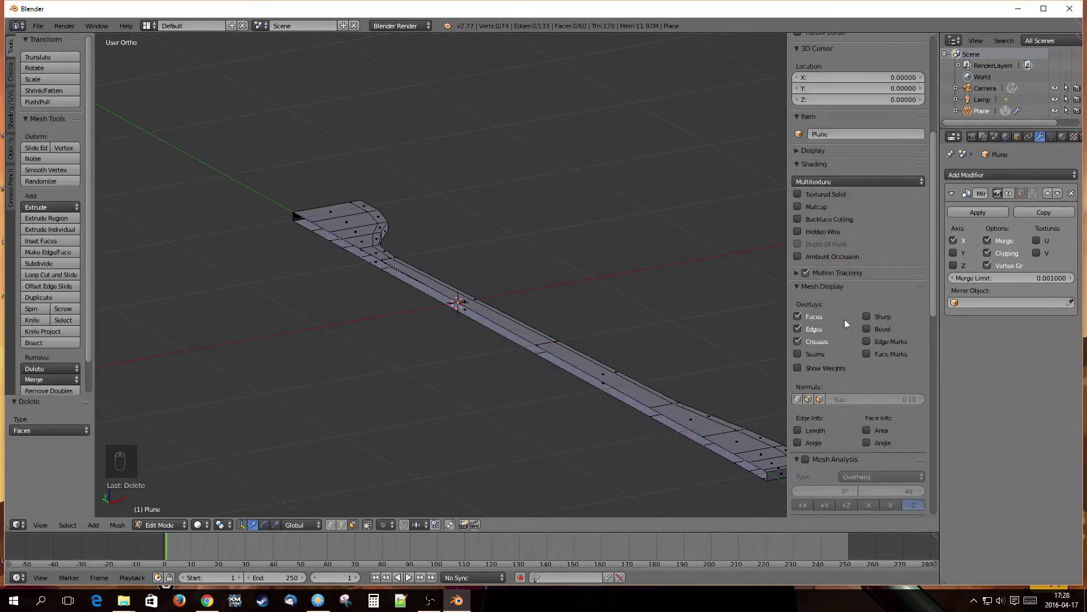
Step: Turn the Mirror modifier's viewport display back on and leave the mesh deselected
{"action": "left_click", "coordinate": [1008, 194]}
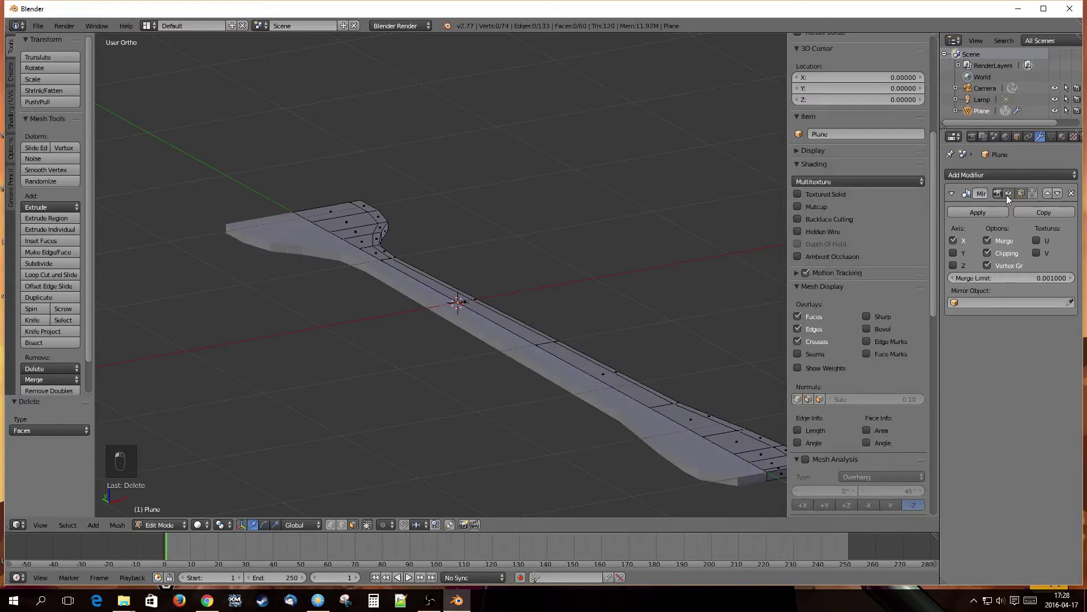
{"action": "middle_click_drag", "start_coordinate": [638, 401], "coordinate": [553, 382]}
{"action": "key", "text": "a"}
{"action": "key", "text": "a"}
Step: Add a Subdivision Surface modifier to the fork mesh
{"action": "scroll", "coordinate": [498, 390], "scroll_direction": "up", "scroll_amount": 2}
{"action": "middle_click_drag", "start_coordinate": [523, 415], "coordinate": [531, 393], "text": "shift"}
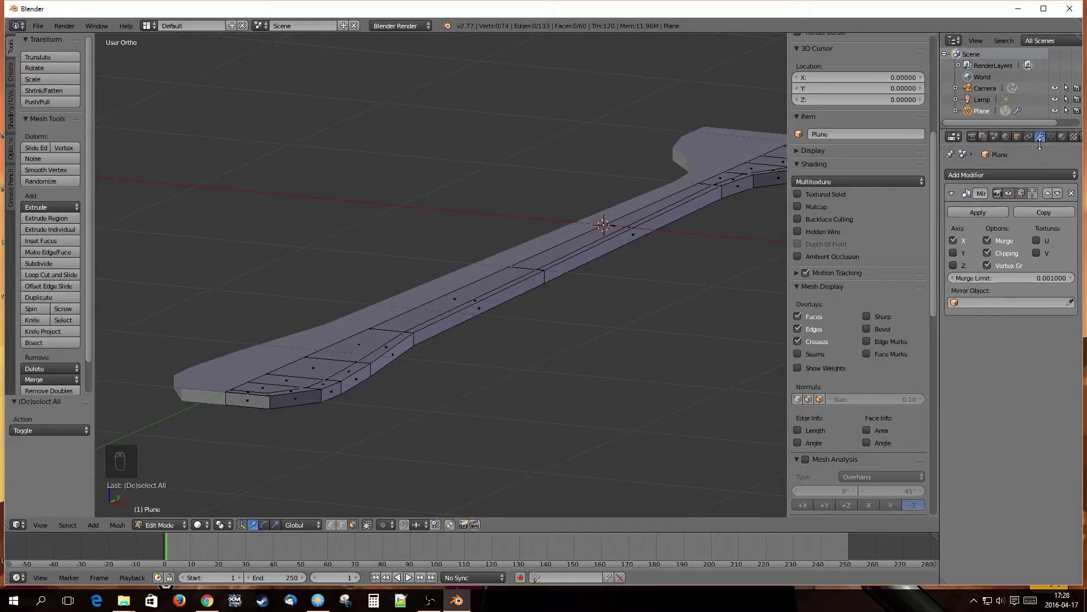
{"action": "left_click", "coordinate": [1027, 173]}
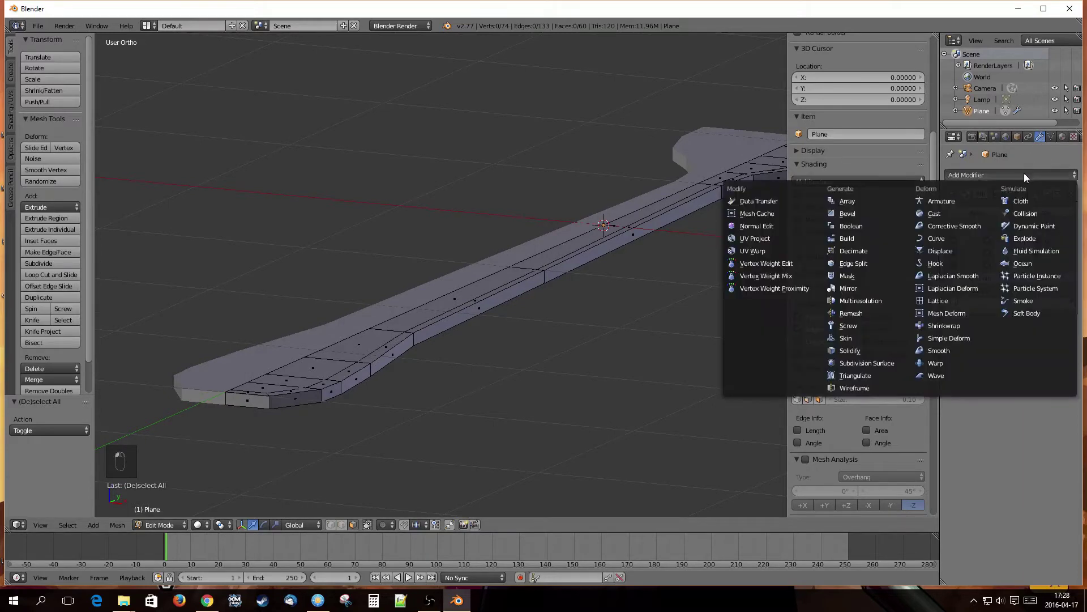
{"action": "left_click", "coordinate": [866, 363]}
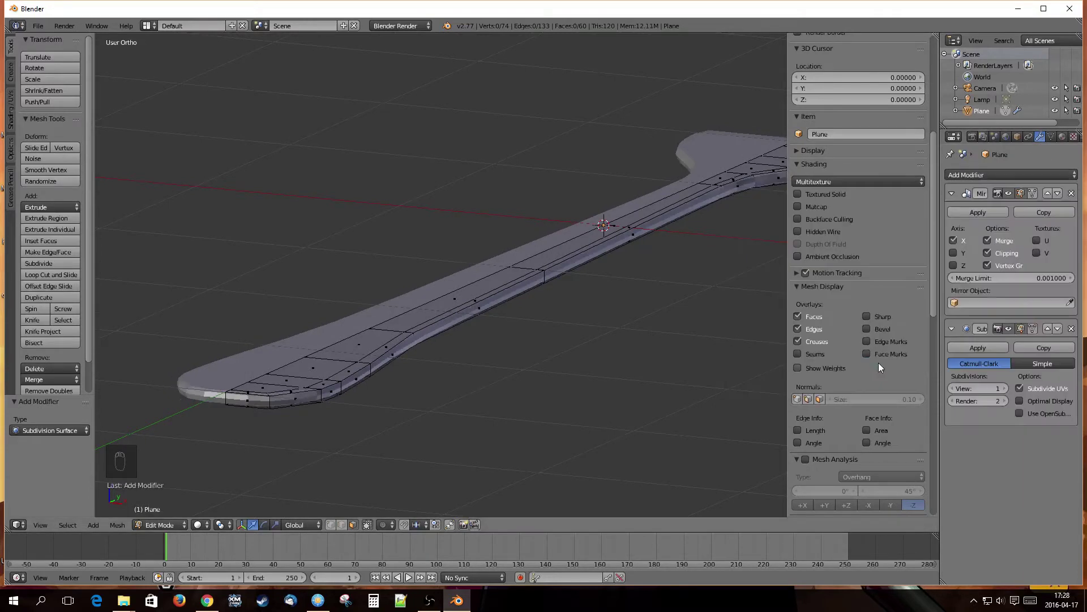
Step: Examine how the Subdivision Surface modifier rounds the fork's handle end and its side edges up close
{"action": "scroll", "coordinate": [436, 353], "scroll_direction": "up", "scroll_amount": 2}
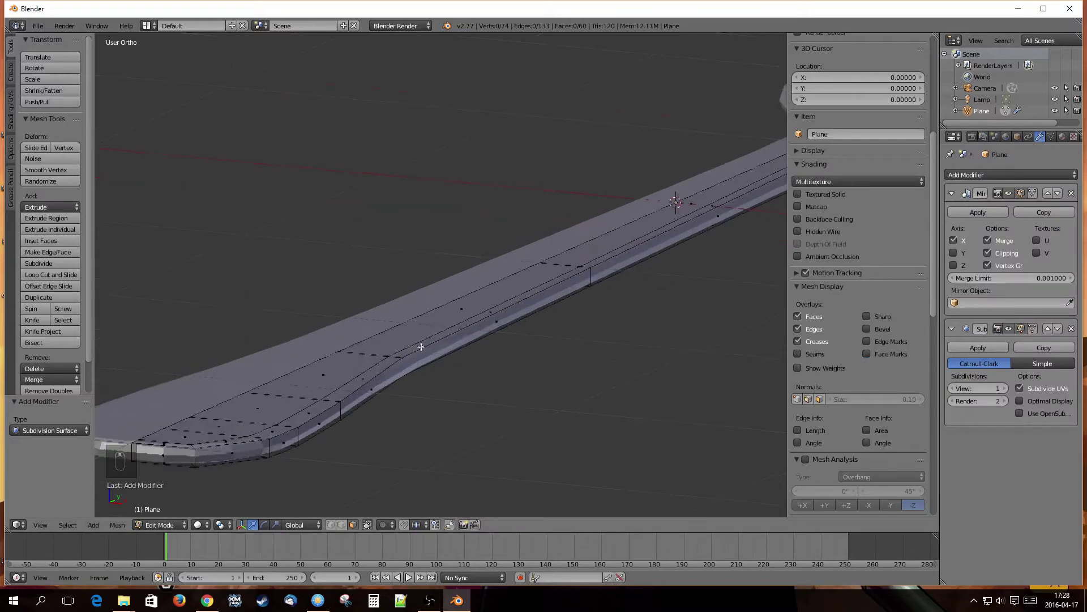
{"action": "middle_click_drag", "start_coordinate": [420, 348], "coordinate": [748, 213], "text": "shift"}
{"action": "scroll", "coordinate": [555, 342], "scroll_direction": "up", "scroll_amount": 2}
{"action": "middle_click_drag", "start_coordinate": [608, 332], "coordinate": [581, 348]}
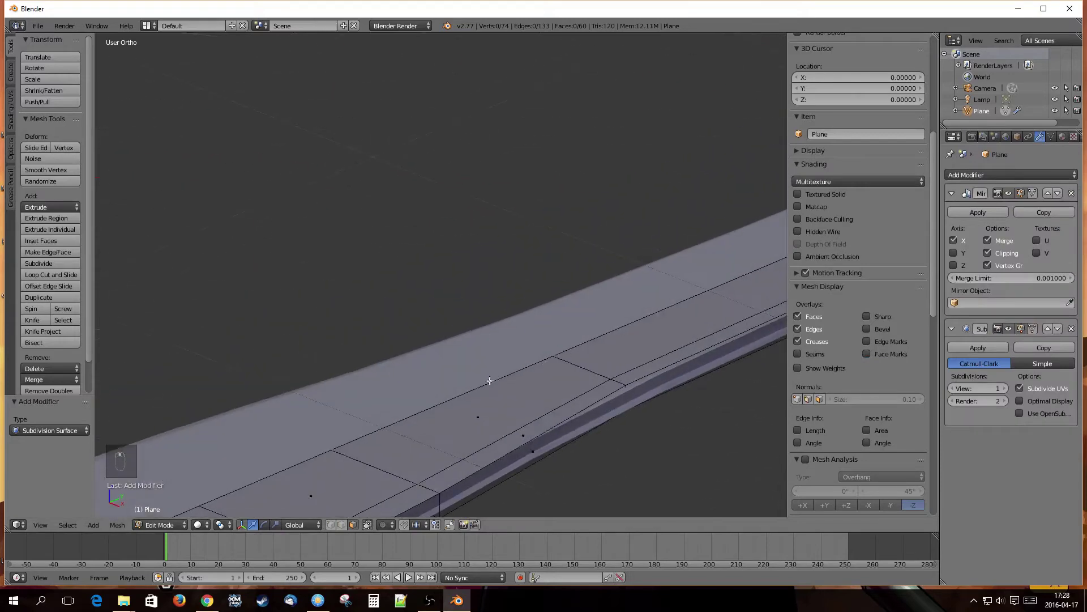
{"action": "middle_click_drag", "start_coordinate": [489, 380], "coordinate": [738, 185], "text": "shift"}
{"action": "scroll", "coordinate": [527, 353], "scroll_direction": "up", "scroll_amount": 1}
{"action": "scroll", "coordinate": [528, 353], "scroll_direction": "up", "scroll_amount": 1}
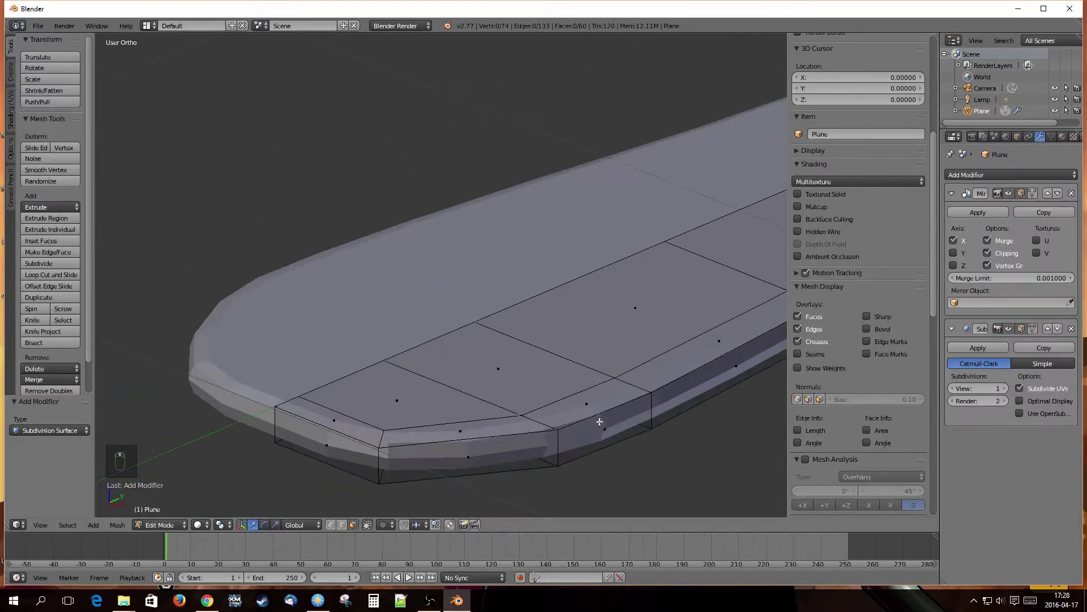
{"action": "scroll", "coordinate": [573, 413], "scroll_direction": "down", "scroll_amount": 3}
{"action": "scroll", "coordinate": [408, 388], "scroll_direction": "up", "scroll_amount": 4}
{"action": "middle_click_drag", "start_coordinate": [420, 415], "coordinate": [517, 283], "text": "shift"}
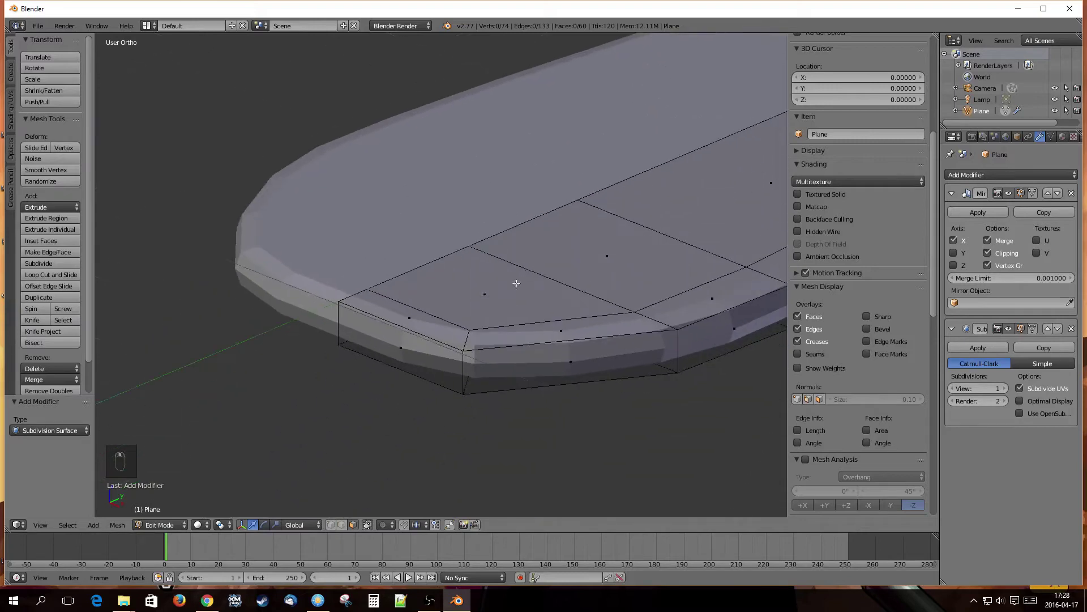
{"action": "scroll", "coordinate": [496, 365], "scroll_direction": "up", "scroll_amount": 2}
{"action": "mouse_move", "coordinate": [514, 356]}
{"action": "middle_mouse_down"}
{"action": "mouse_move", "coordinate": [576, 329]}
{"action": "mouse_move", "coordinate": [509, 364]}
{"action": "middle_mouse_up"}
{"action": "scroll", "coordinate": [504, 342], "scroll_direction": "down", "scroll_amount": 6}
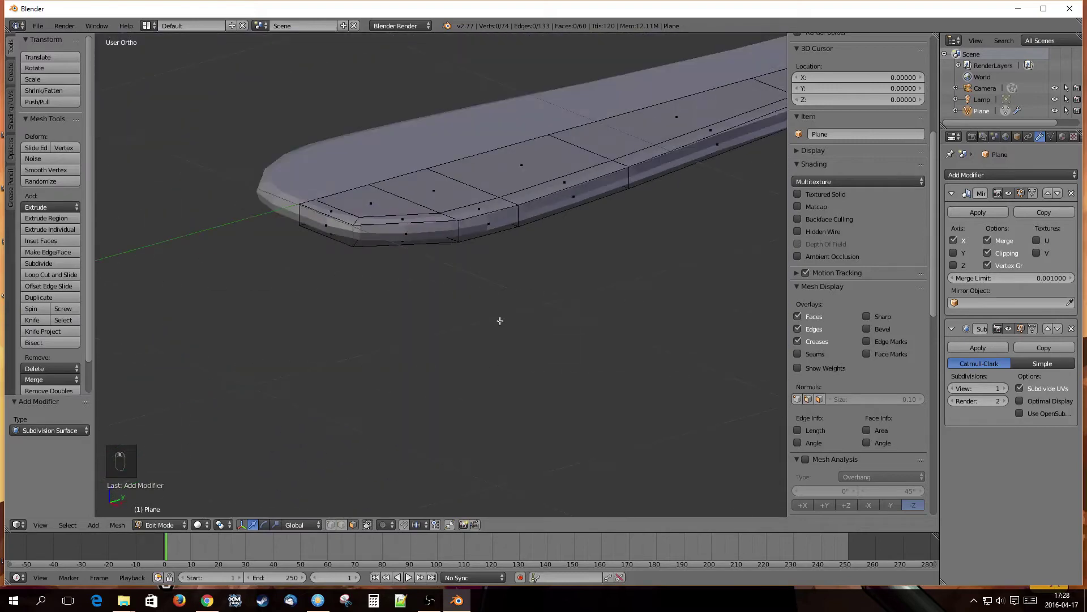
{"action": "mouse_move", "coordinate": [500, 320]}
{"action": "middle_mouse_down"}
{"action": "mouse_move", "coordinate": [537, 296]}
{"action": "mouse_move", "coordinate": [512, 310]}
{"action": "middle_mouse_up"}
{"action": "scroll", "coordinate": [520, 317], "scroll_direction": "down", "scroll_amount": 3}
{"action": "middle_click_drag", "start_coordinate": [661, 298], "coordinate": [572, 301], "text": "shift"}
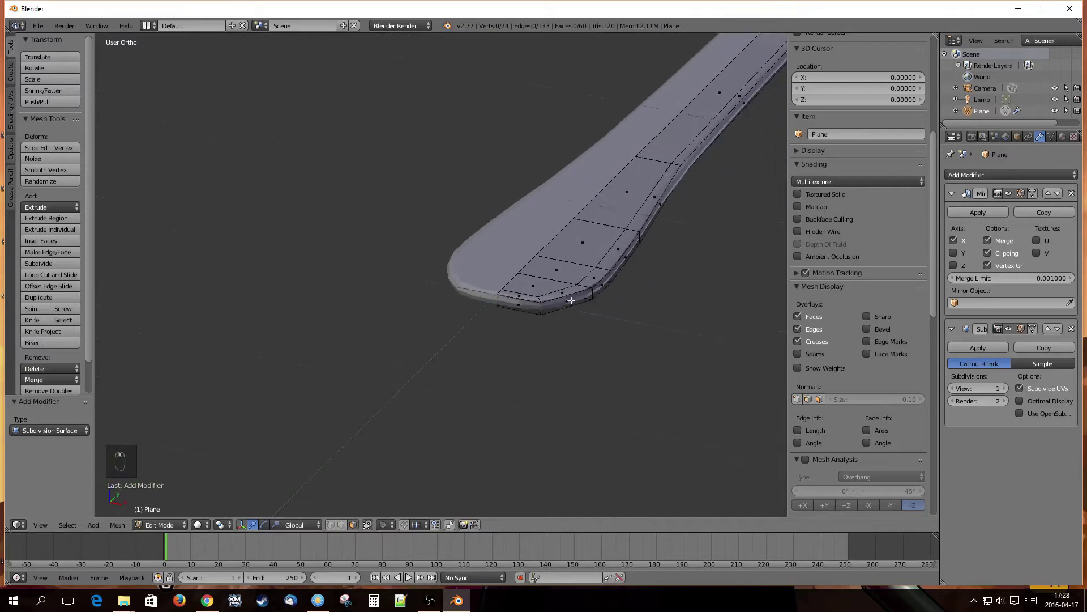
{"action": "scroll", "coordinate": [572, 302], "scroll_direction": "up", "scroll_amount": 5}
{"action": "middle_click_drag", "start_coordinate": [666, 327], "coordinate": [476, 322], "text": "shift"}
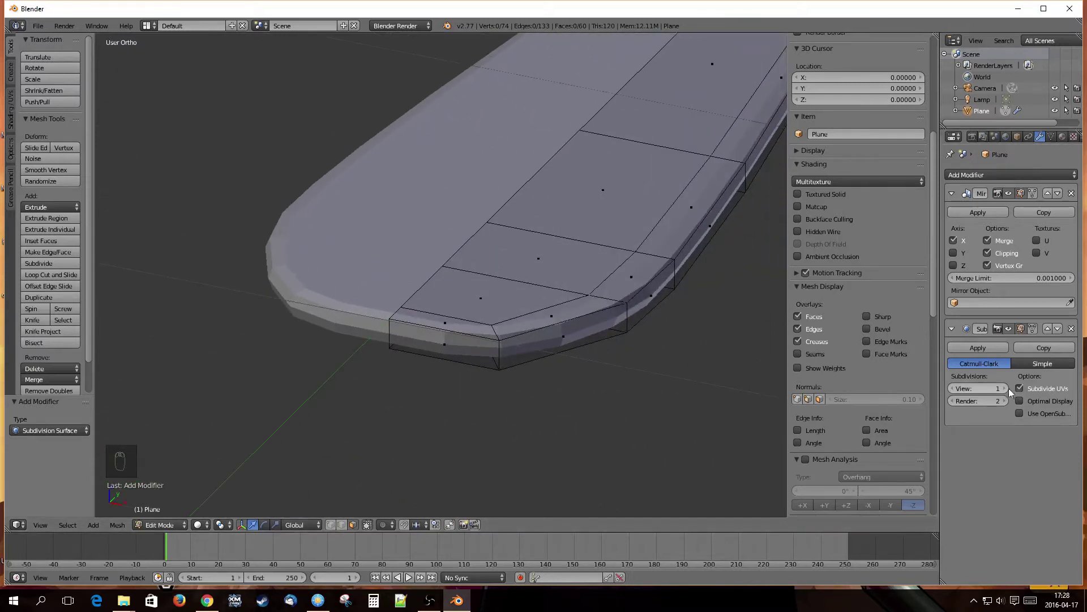
Step: Set the Subdivision Surface modifier's viewport subdivisions to 2 and check the rounding at the handle end
{"action": "left_click", "coordinate": [1005, 389]}
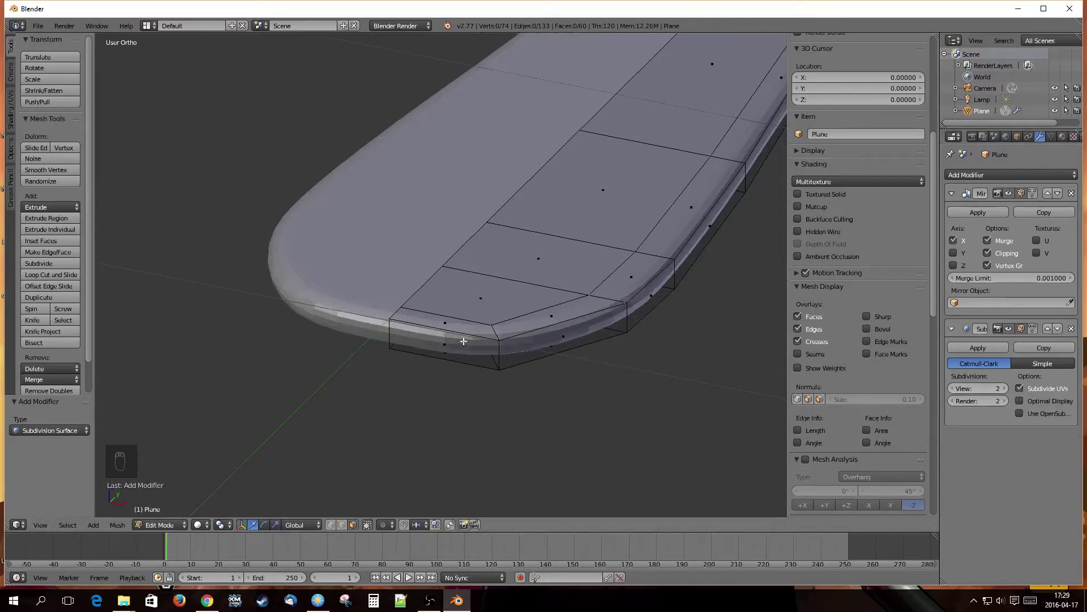
{"action": "scroll", "coordinate": [472, 374], "scroll_direction": "down", "scroll_amount": 1}
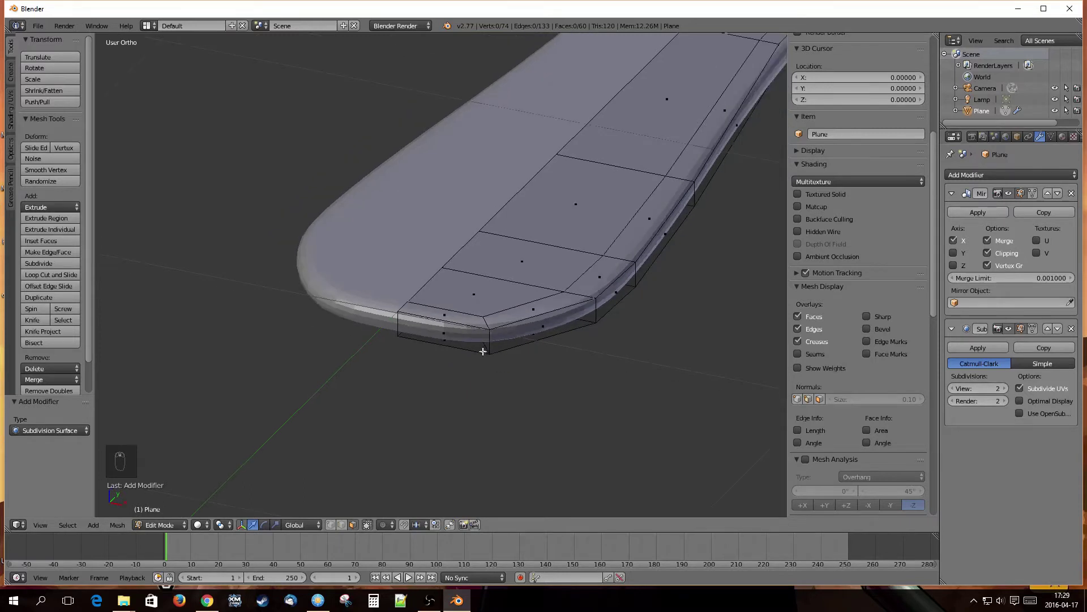
{"action": "scroll", "coordinate": [483, 351], "scroll_direction": "up", "scroll_amount": 2}
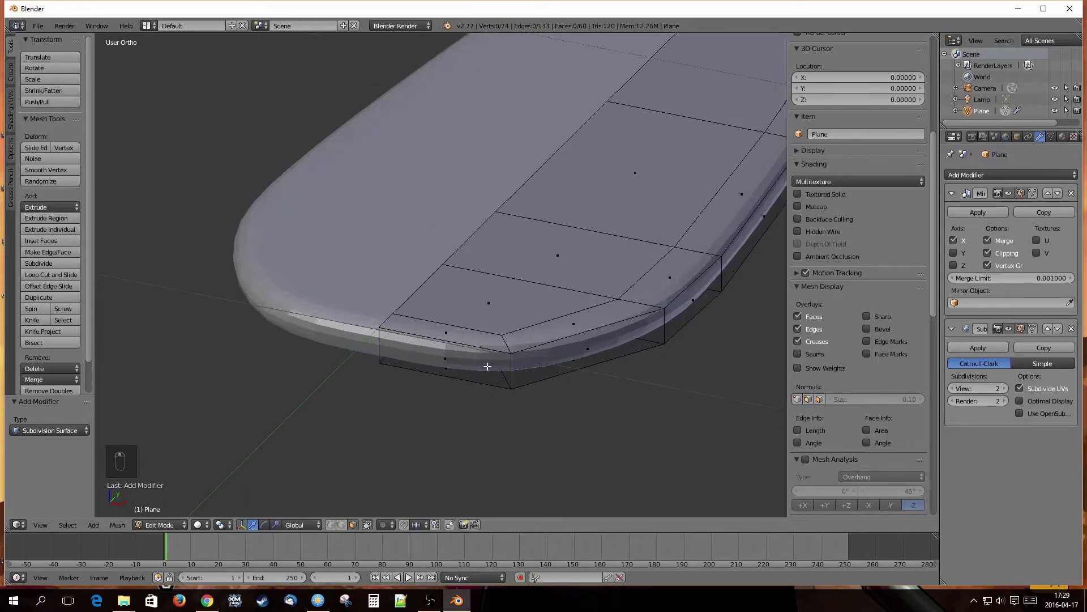
{"action": "scroll", "coordinate": [489, 366], "scroll_direction": "down", "scroll_amount": 1}
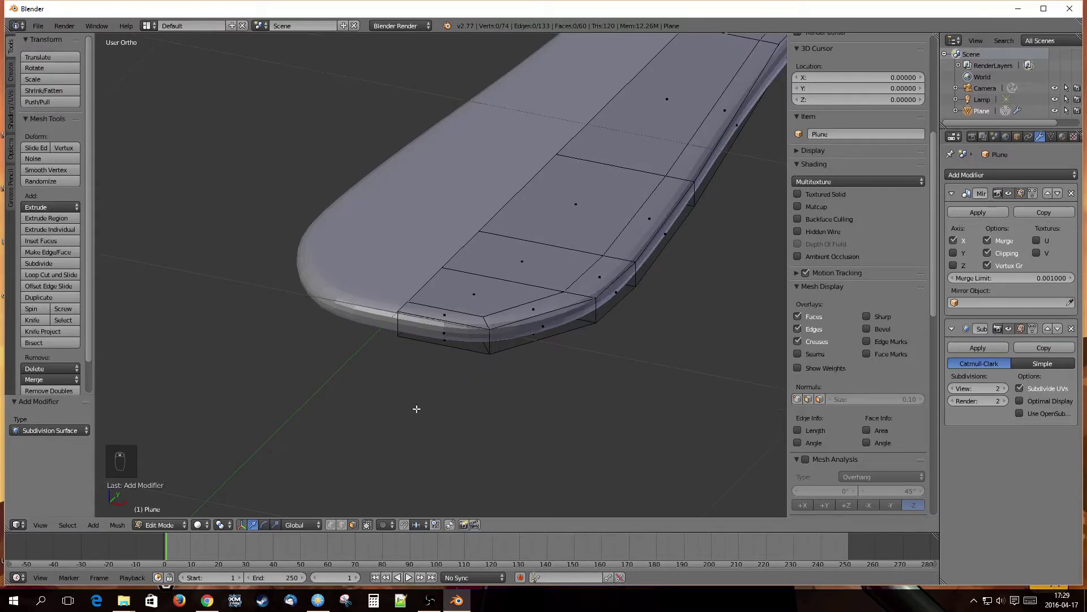
Step: Switch to Object Mode and apply smooth shading to the fork
{"action": "key", "text": "Tab"}
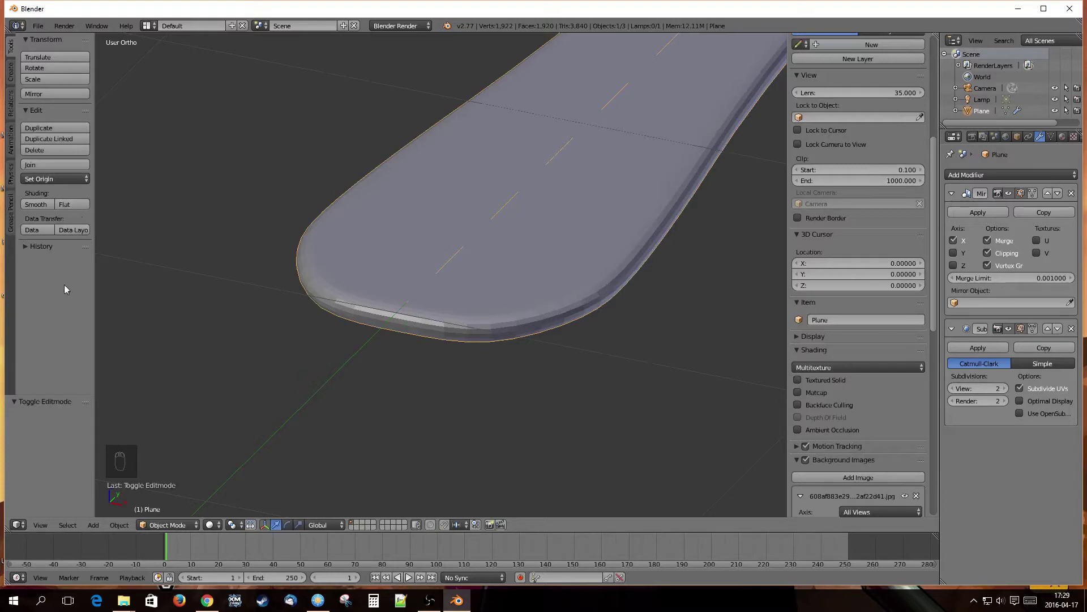
{"action": "key", "text": "t"}
{"action": "key", "text": "t"}
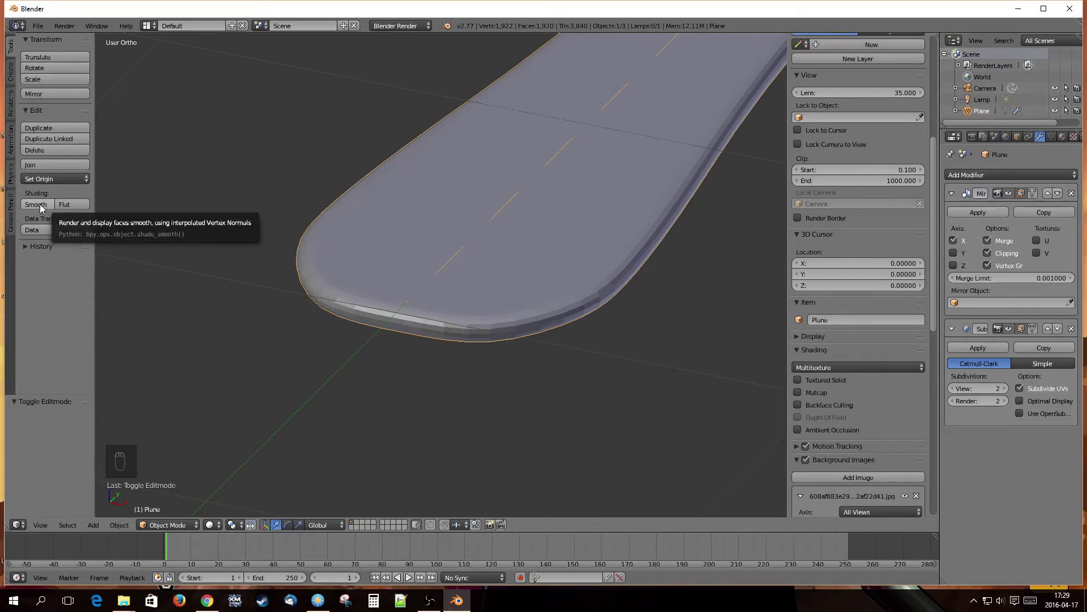
{"action": "left_click", "coordinate": [36, 204]}
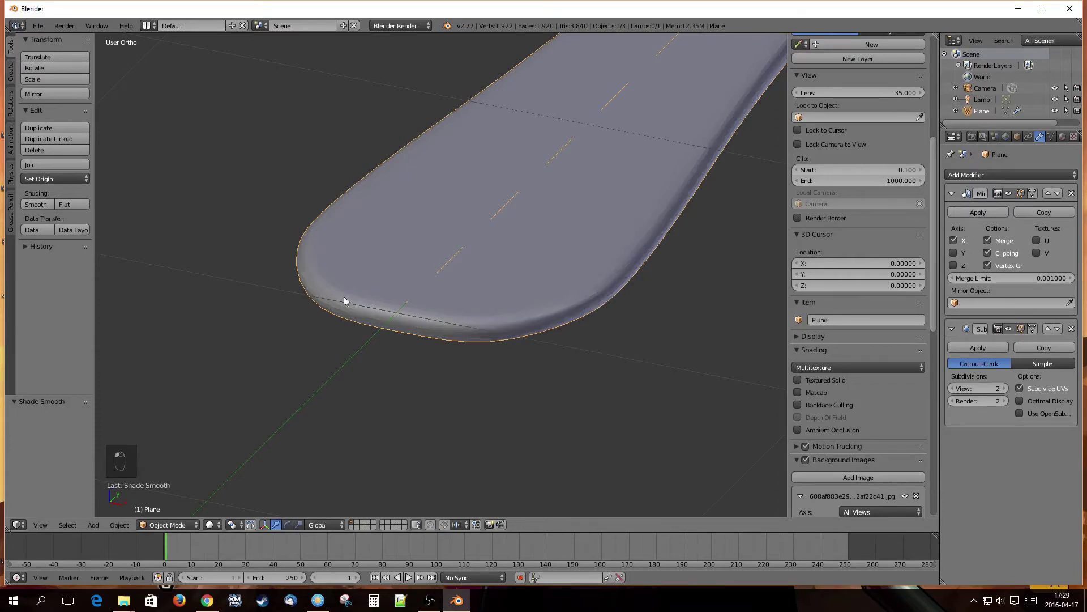
Step: Inspect the smooth-shaded fork along the handle and around the head from several angles
{"action": "scroll", "coordinate": [354, 348], "scroll_direction": "down", "scroll_amount": 2}
{"action": "middle_click_drag", "start_coordinate": [574, 223], "coordinate": [313, 492], "text": "shift"}
{"action": "scroll", "coordinate": [426, 403], "scroll_direction": "down", "scroll_amount": 3}
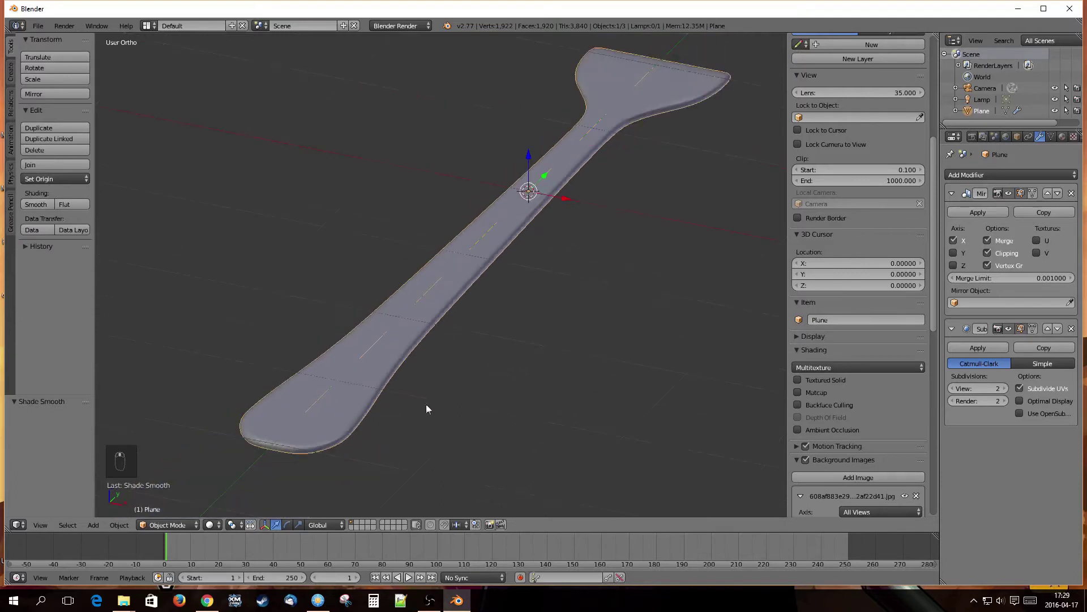
{"action": "middle_click_drag", "start_coordinate": [514, 350], "coordinate": [312, 561], "text": "shift"}
{"action": "scroll", "coordinate": [437, 345], "scroll_direction": "up", "scroll_amount": 4}
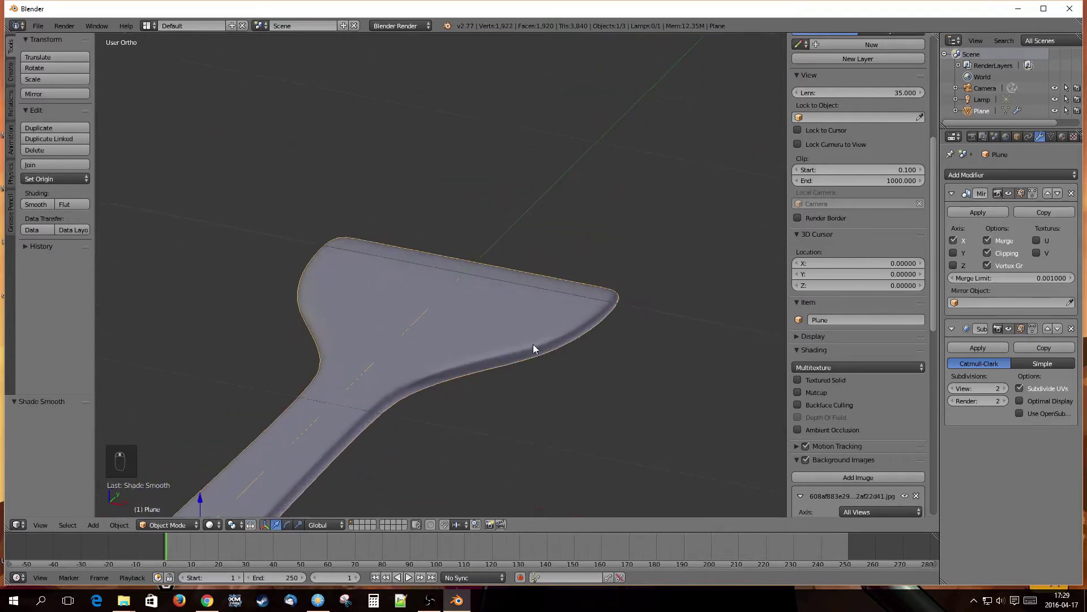
{"action": "middle_click_drag", "start_coordinate": [532, 345], "coordinate": [441, 358]}
{"action": "scroll", "coordinate": [509, 397], "scroll_direction": "down", "scroll_amount": 3, "text": "shift"}
{"action": "scroll", "coordinate": [512, 399], "scroll_direction": "down", "scroll_amount": 7}
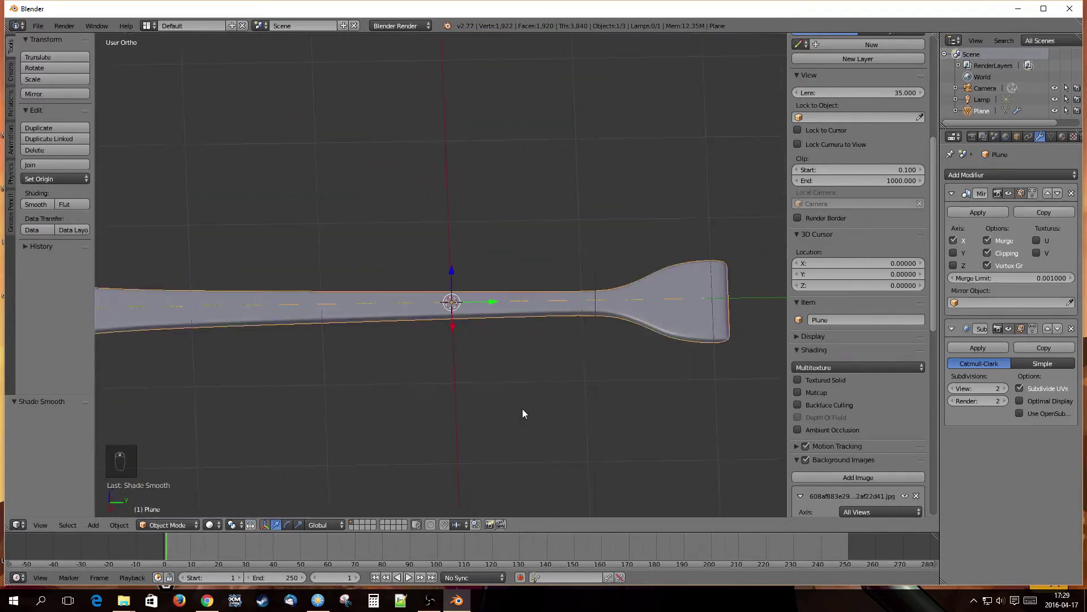
{"action": "middle_click_drag", "start_coordinate": [563, 382], "coordinate": [419, 249], "text": "shift"}
{"action": "scroll", "coordinate": [481, 407], "scroll_direction": "up", "scroll_amount": 3}
{"action": "scroll", "coordinate": [492, 403], "scroll_direction": "up", "scroll_amount": 3}
{"action": "scroll", "coordinate": [417, 328], "scroll_direction": "down", "scroll_amount": 1}
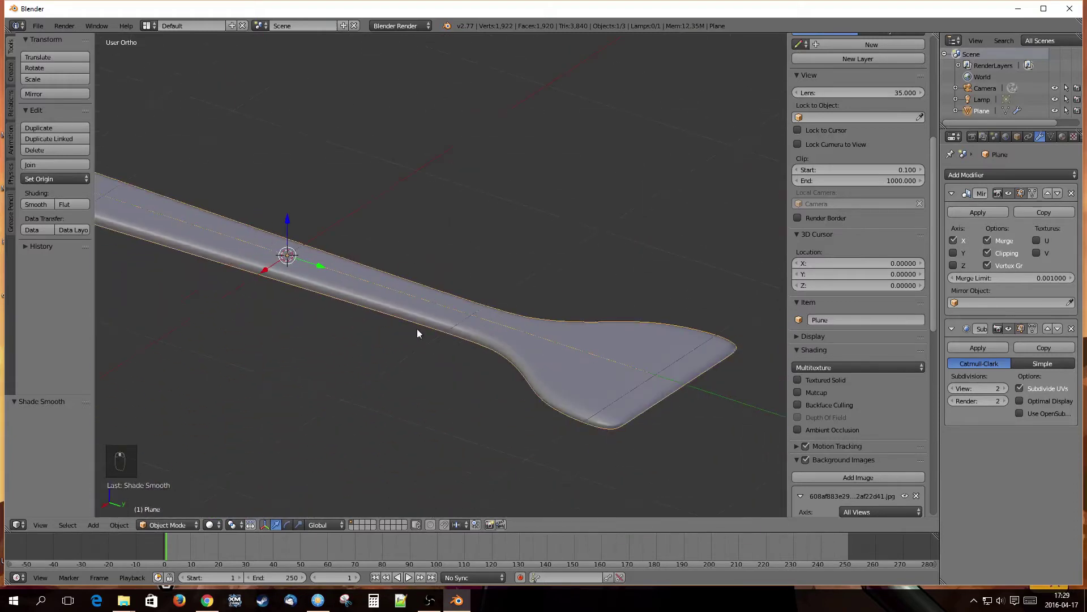
{"action": "middle_click_drag", "start_coordinate": [424, 383], "coordinate": [522, 369]}
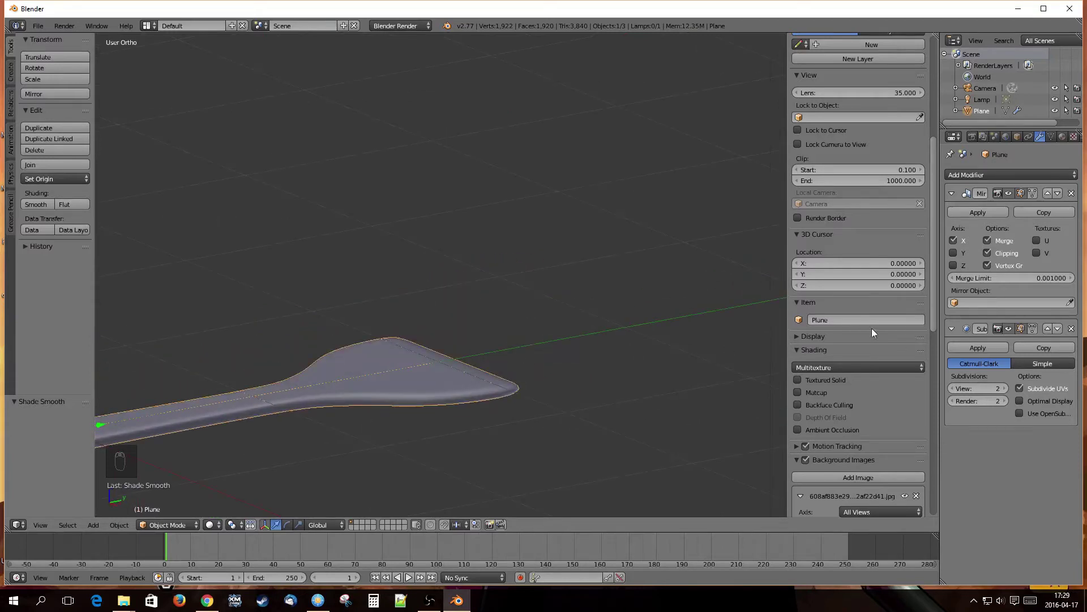
Step: Enable Matcap viewport shading and choose the dark chrome-like reflective material
{"action": "key", "text": "n"}
{"action": "key", "text": "n"}
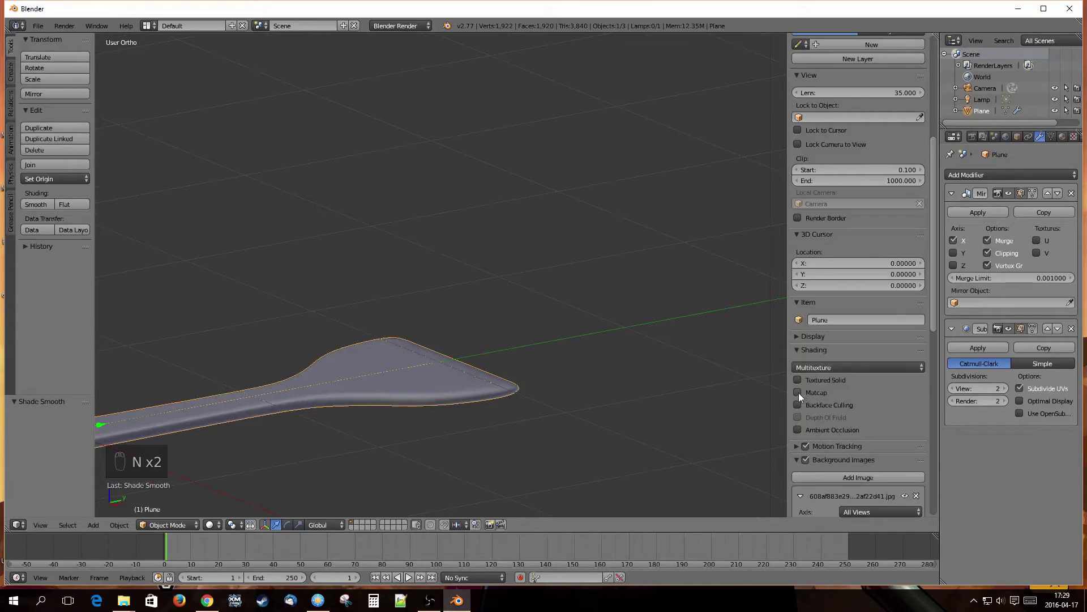
{"action": "left_click", "coordinate": [798, 392]}
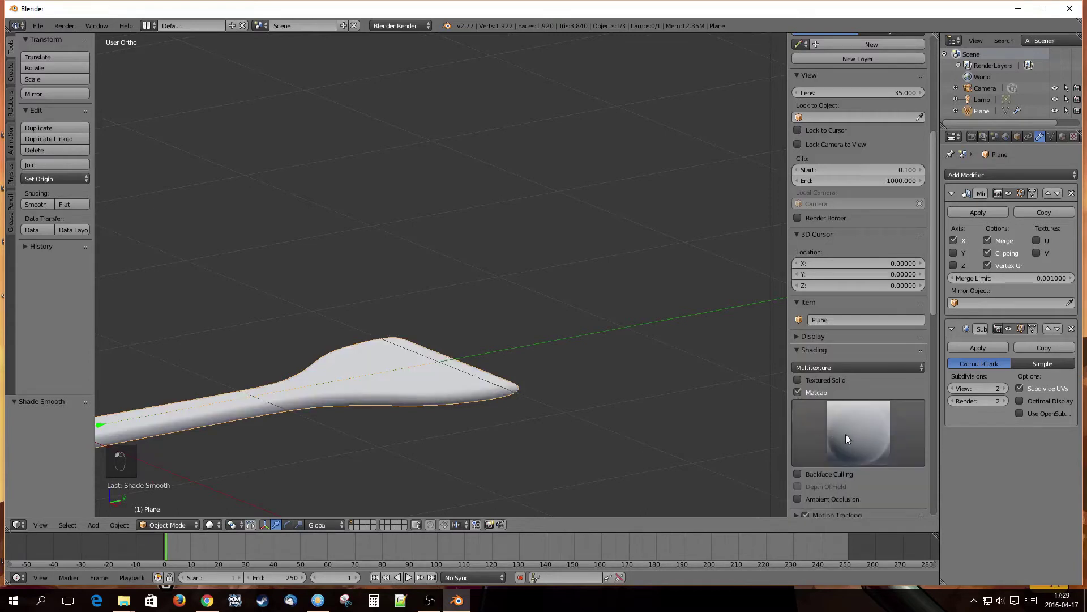
{"action": "left_click", "coordinate": [846, 437]}
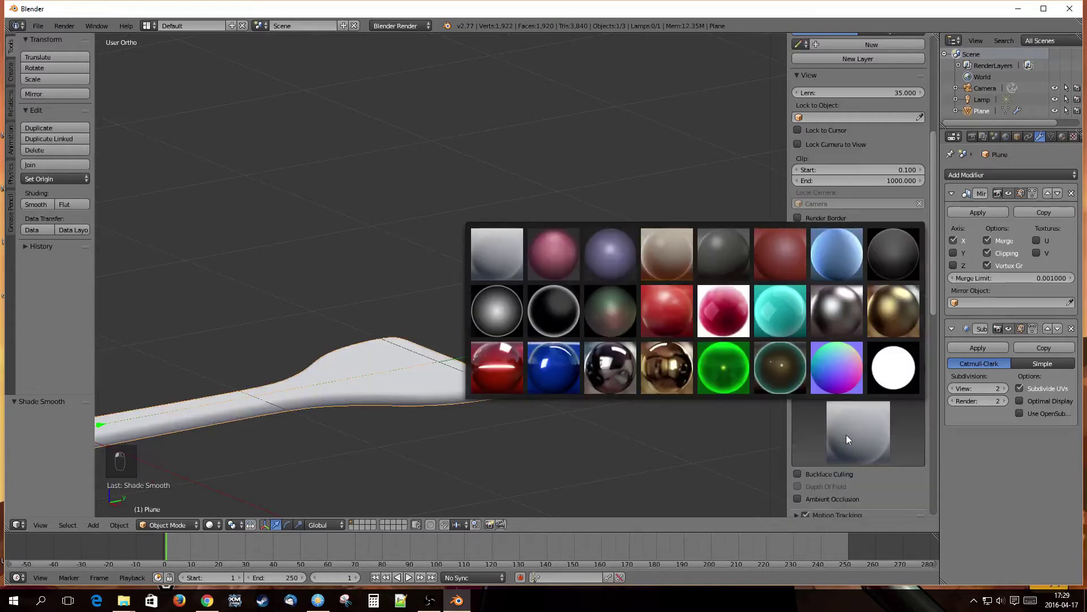
{"action": "left_click", "coordinate": [617, 370]}
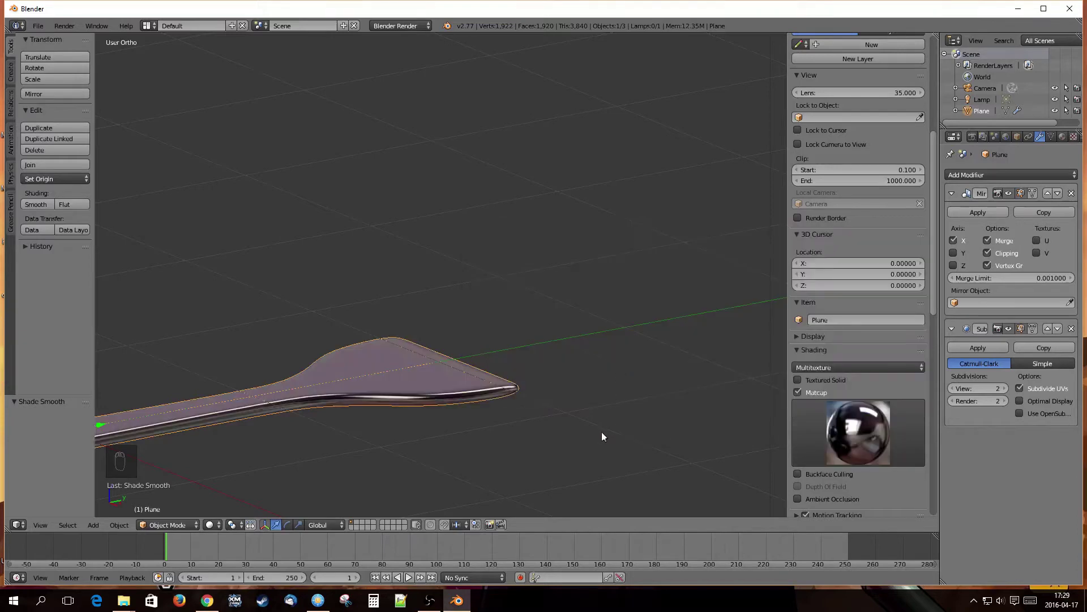
Step: Enter Edit Mode and select the long narrow face on the front end of the fork's head
{"action": "middle_click_drag", "start_coordinate": [602, 434], "coordinate": [361, 367]}
{"action": "scroll", "coordinate": [628, 397], "scroll_direction": "up", "scroll_amount": 4}
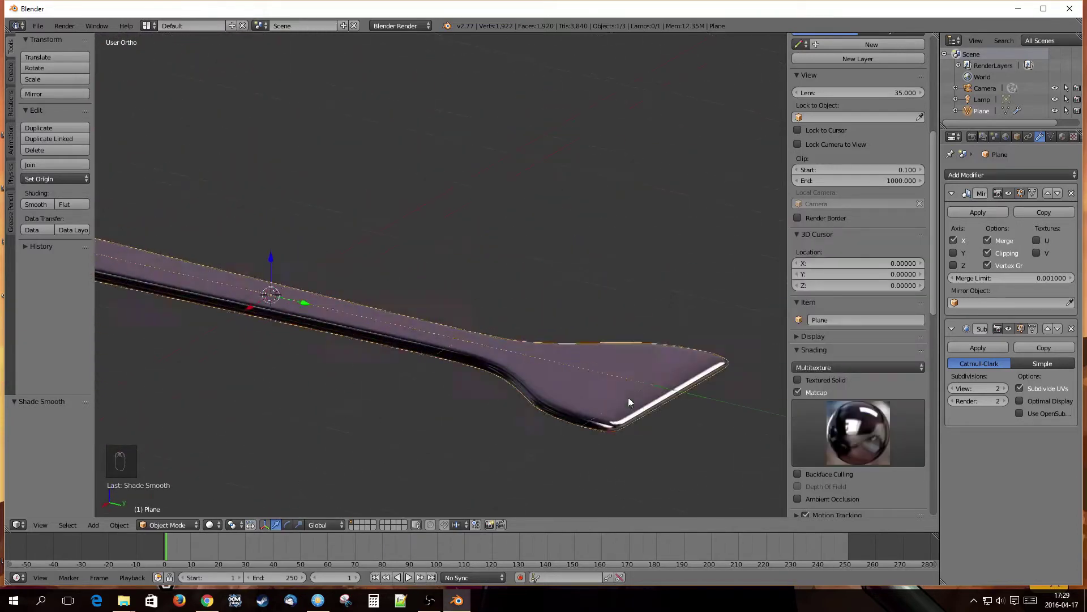
{"action": "middle_click_drag", "start_coordinate": [655, 436], "coordinate": [479, 302], "text": "shift"}
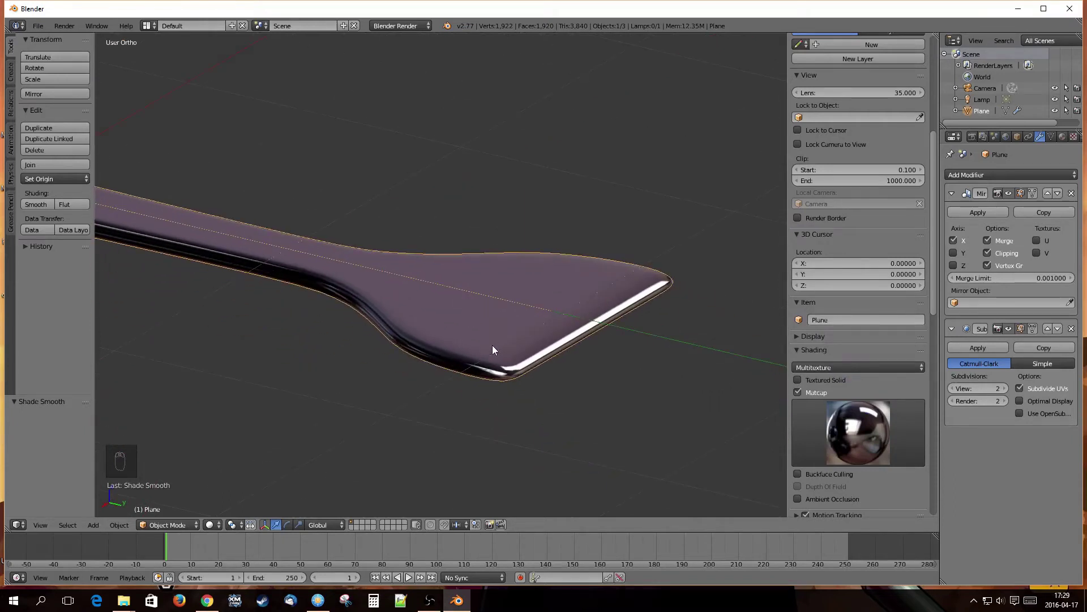
{"action": "key", "text": "Tab"}
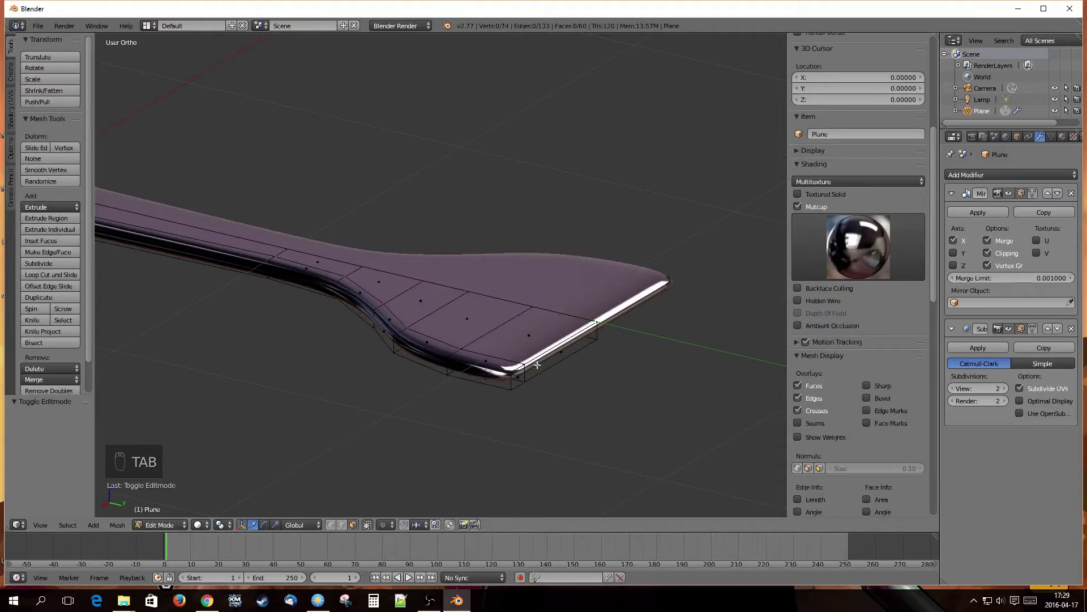
{"action": "middle_click_drag", "start_coordinate": [568, 382], "coordinate": [518, 382]}
{"action": "scroll", "coordinate": [489, 374], "scroll_direction": "down", "scroll_amount": 2}
{"action": "scroll", "coordinate": [548, 364], "scroll_direction": "up", "scroll_amount": 4}
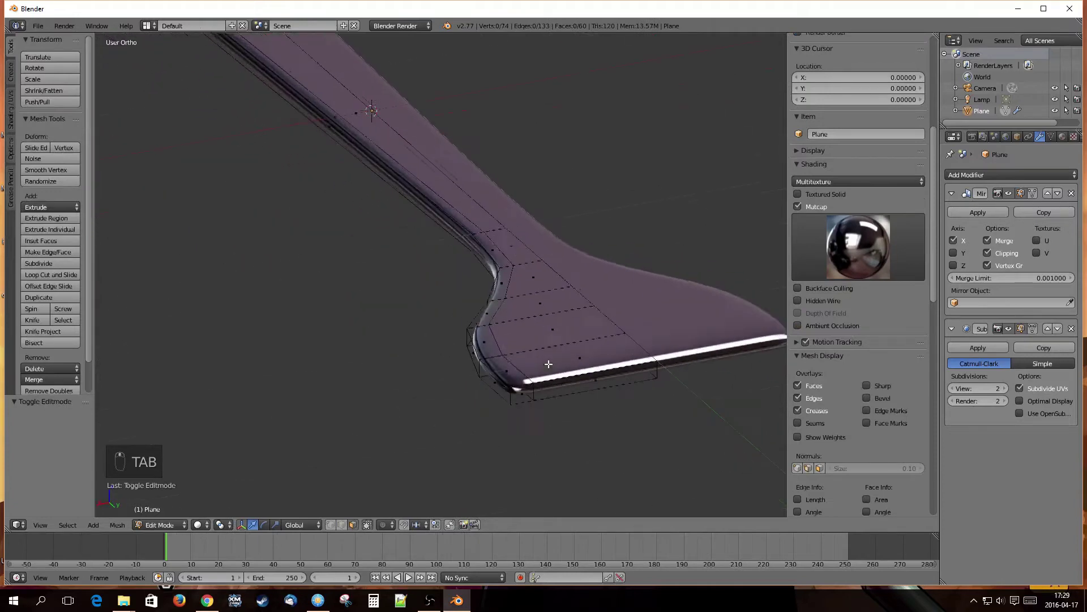
{"action": "middle_click_drag", "start_coordinate": [644, 405], "coordinate": [414, 338], "text": "shift"}
{"action": "right_click", "coordinate": [425, 328]}
{"action": "scroll", "coordinate": [414, 339], "scroll_direction": "up", "scroll_amount": 4}
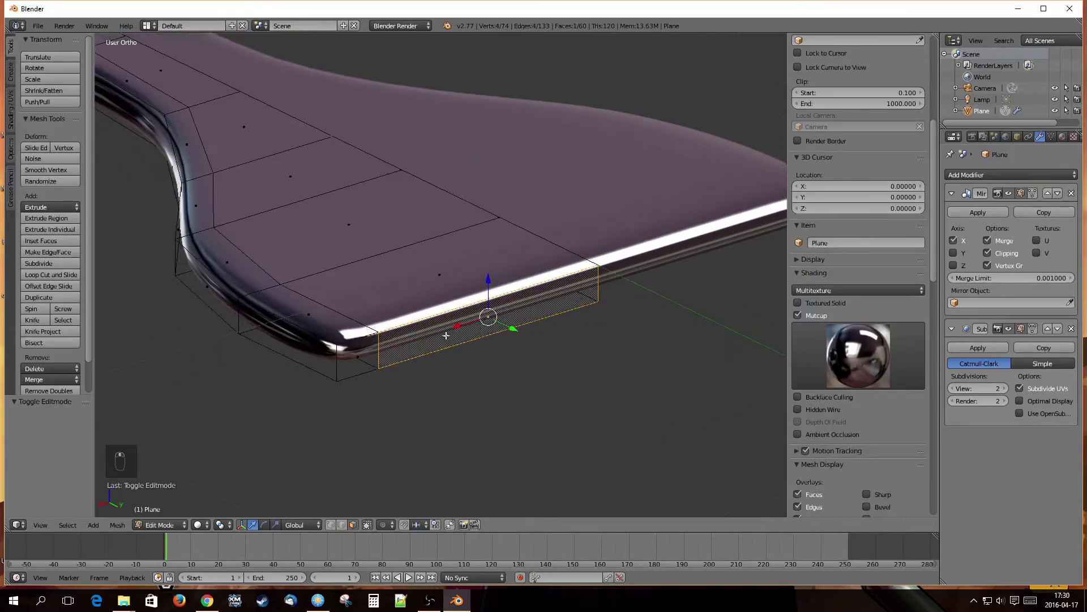
{"action": "scroll", "coordinate": [423, 355], "scroll_direction": "down", "scroll_amount": 2}
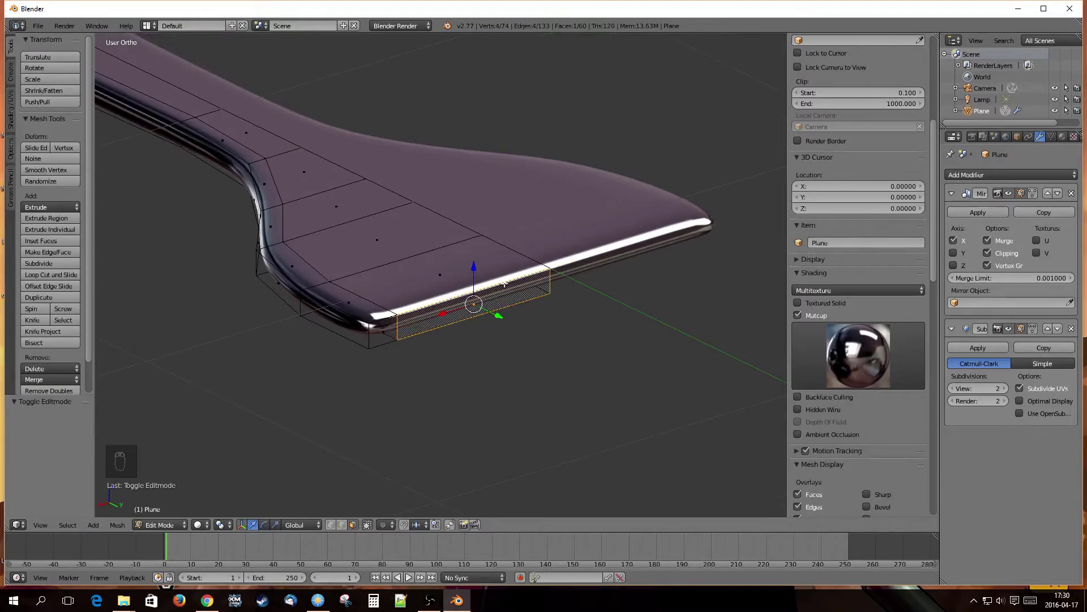
{"action": "middle_click_drag", "start_coordinate": [474, 333], "coordinate": [445, 344]}
{"action": "scroll", "coordinate": [450, 328], "scroll_direction": "up", "scroll_amount": 1}
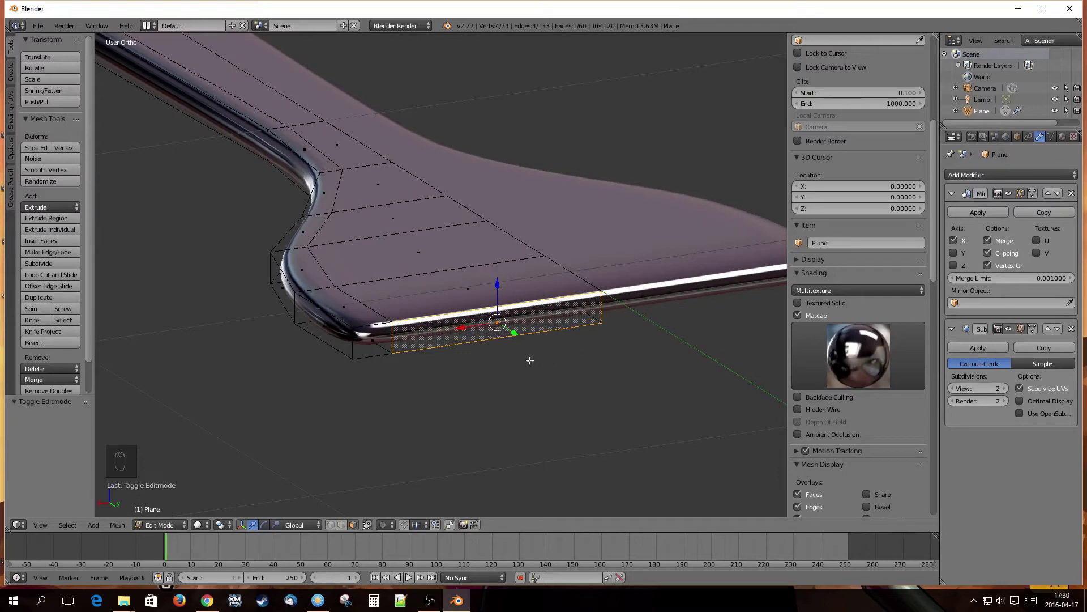
Step: Subdivide the upper and lower edges of the head's long front face with 2 cuts
{"action": "key", "text": "ctrl+Tab"}
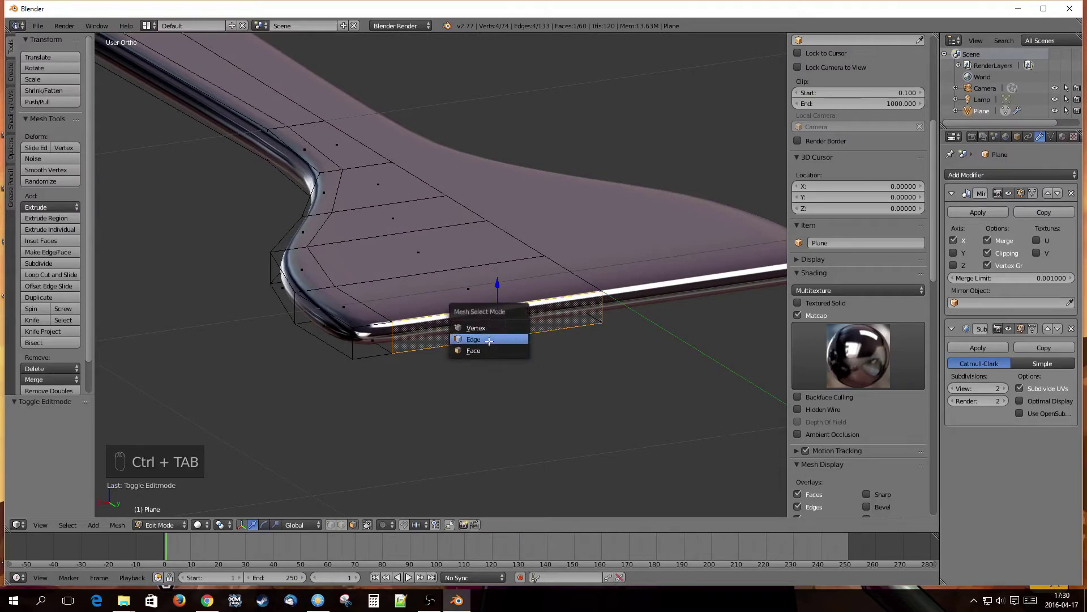
{"action": "left_click", "coordinate": [489, 339]}
{"action": "right_click", "coordinate": [454, 313]}
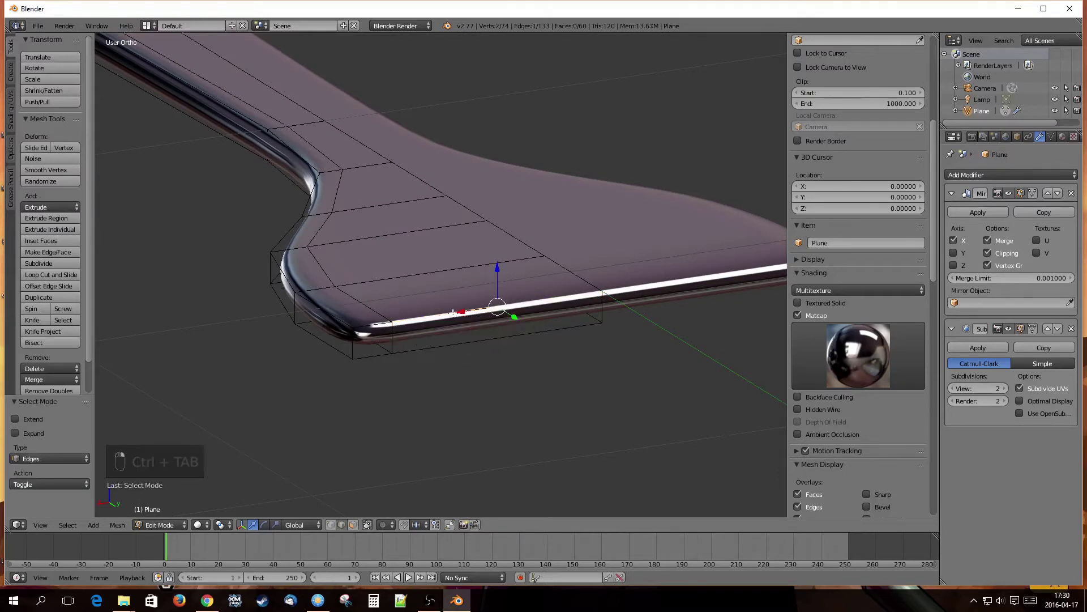
{"action": "mouse_move", "coordinate": [462, 335]}
{"action": "middle_mouse_down"}
{"action": "mouse_move", "coordinate": [457, 301]}
{"action": "mouse_move", "coordinate": [462, 339]}
{"action": "middle_mouse_up"}
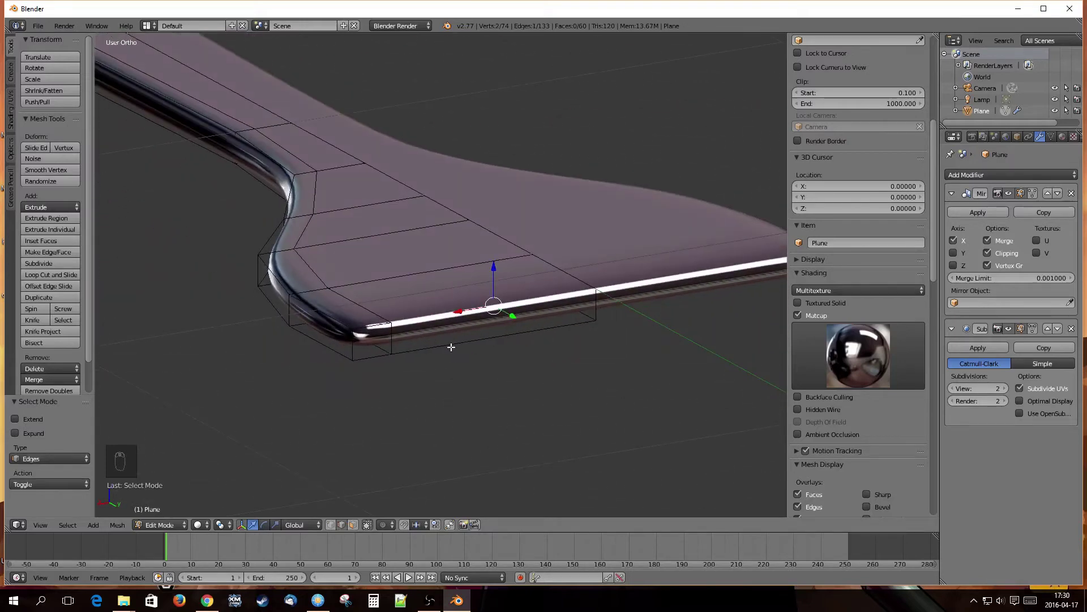
{"action": "right_click", "coordinate": [451, 345], "text": "shift"}
{"action": "middle_click_drag", "start_coordinate": [454, 346], "coordinate": [472, 362]}
{"action": "key", "text": "w"}
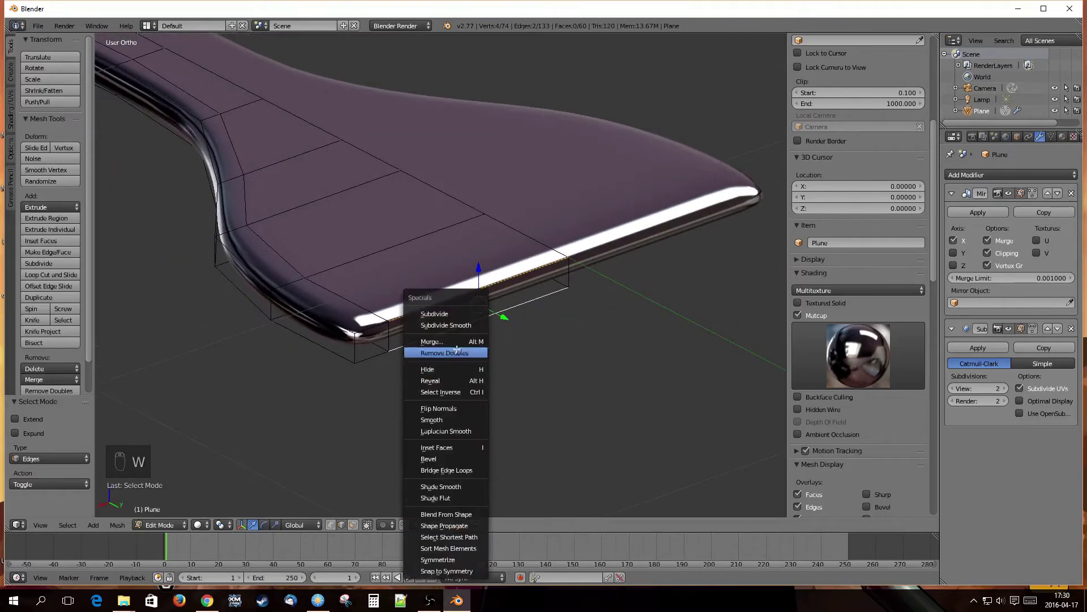
{"action": "left_click", "coordinate": [450, 315]}
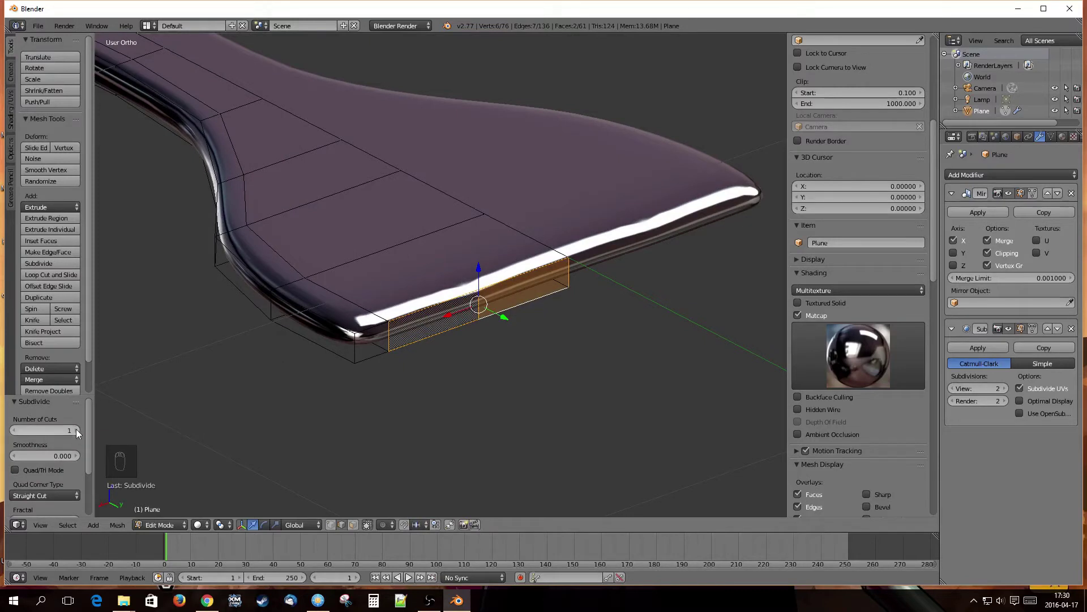
{"action": "left_click", "coordinate": [76, 430]}
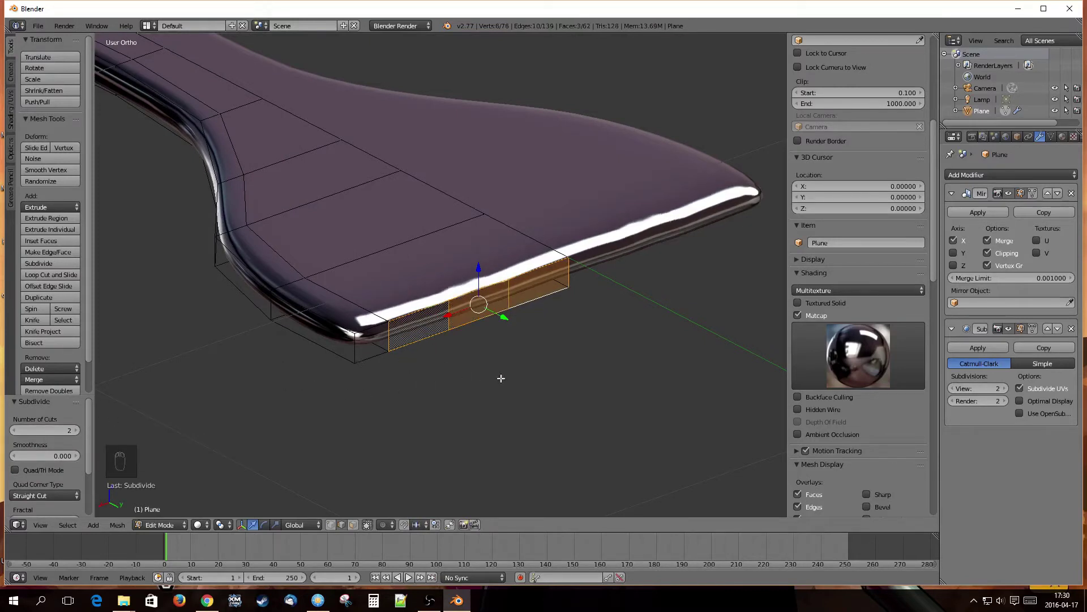
Step: Add the narrow outer corner face to the three front faces and extrude all four forward about 0.064
{"action": "key", "text": "ctrl+Tab"}
{"action": "left_click", "coordinate": [487, 389]}
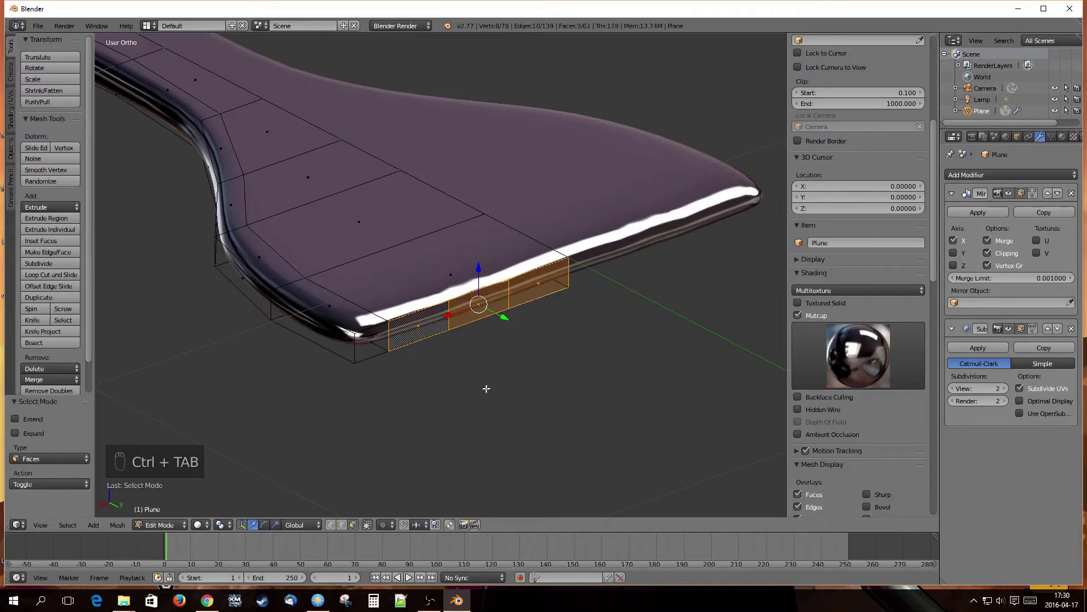
{"action": "right_click", "coordinate": [371, 342], "text": "shift"}
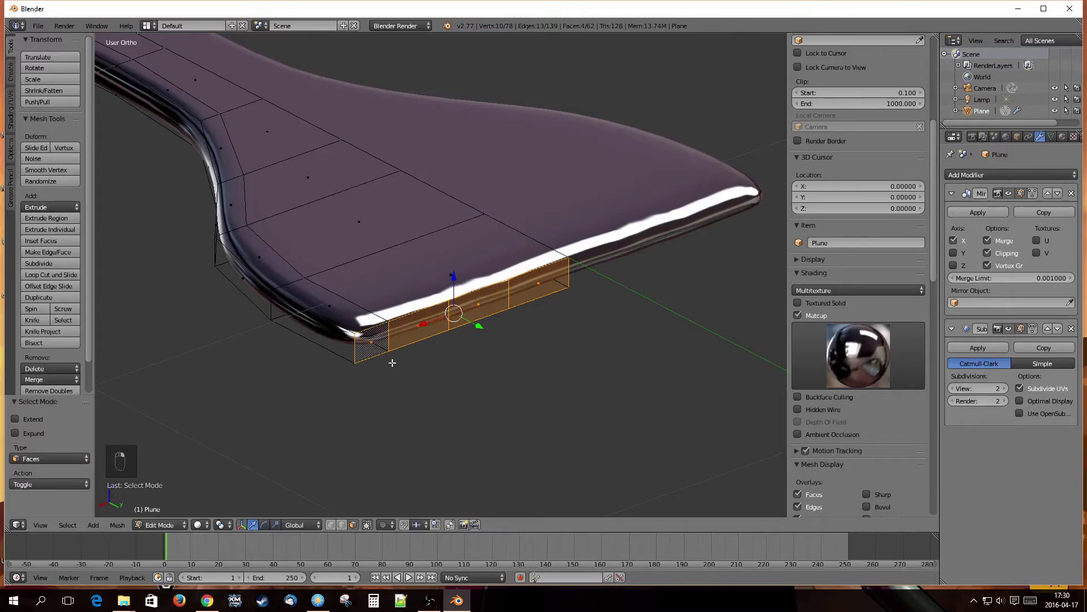
{"action": "middle_click_drag", "start_coordinate": [392, 362], "coordinate": [476, 359]}
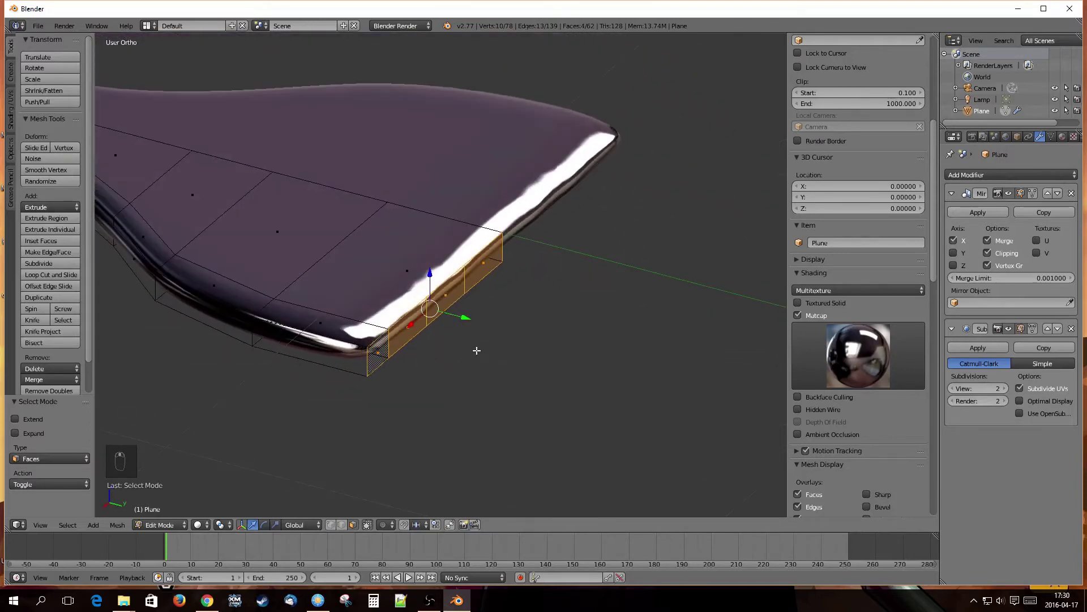
{"action": "key", "text": "e"}
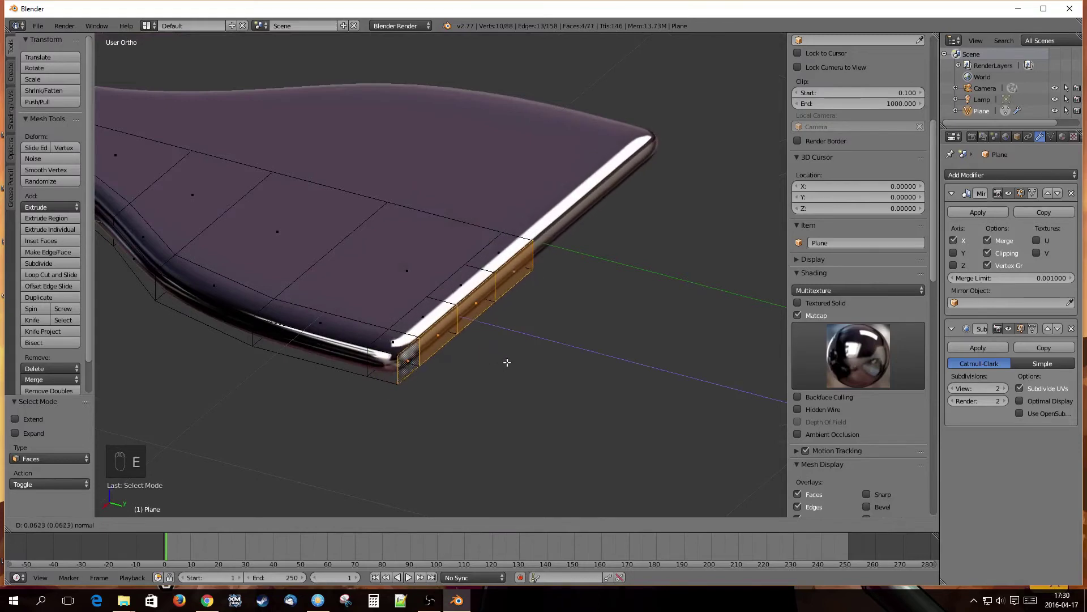
{"action": "left_click", "coordinate": [507, 362]}
Step: Select the upper and lower edges of the three wide front segments and subdivide them with 1 cut
{"action": "middle_click_drag", "start_coordinate": [507, 362], "coordinate": [420, 370]}
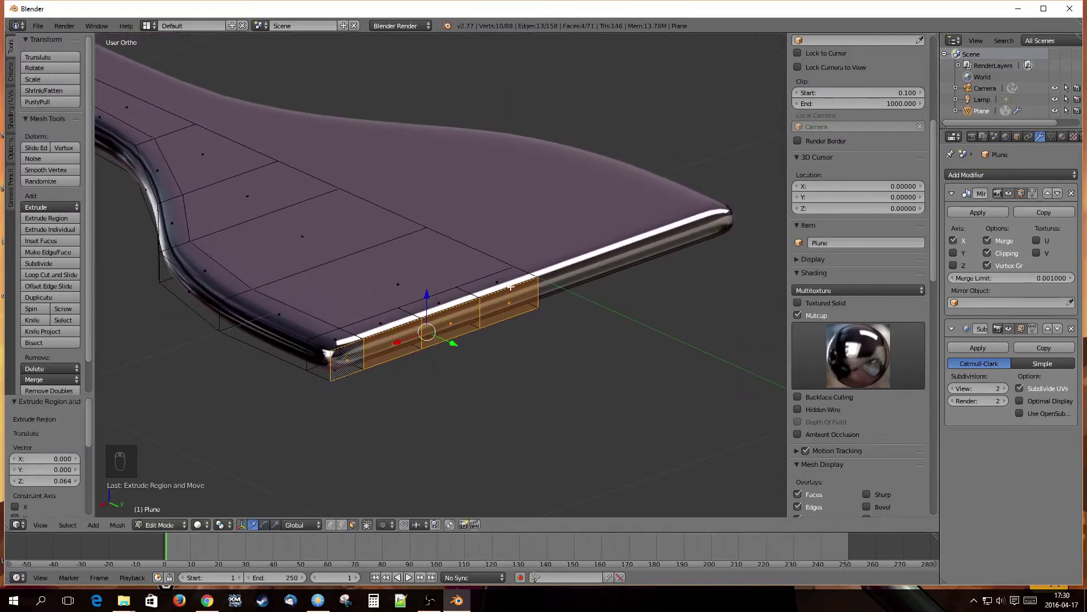
{"action": "key", "text": "ctrl+Tab"}
{"action": "left_click", "coordinate": [390, 373]}
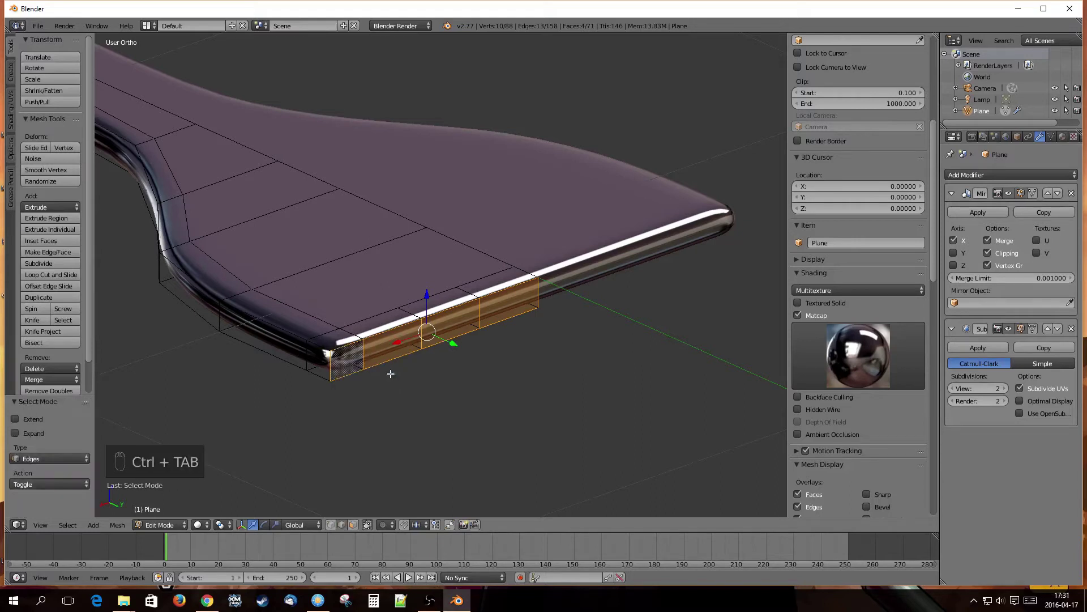
{"action": "right_click", "coordinate": [394, 329]}
{"action": "right_click", "coordinate": [402, 355], "text": "shift"}
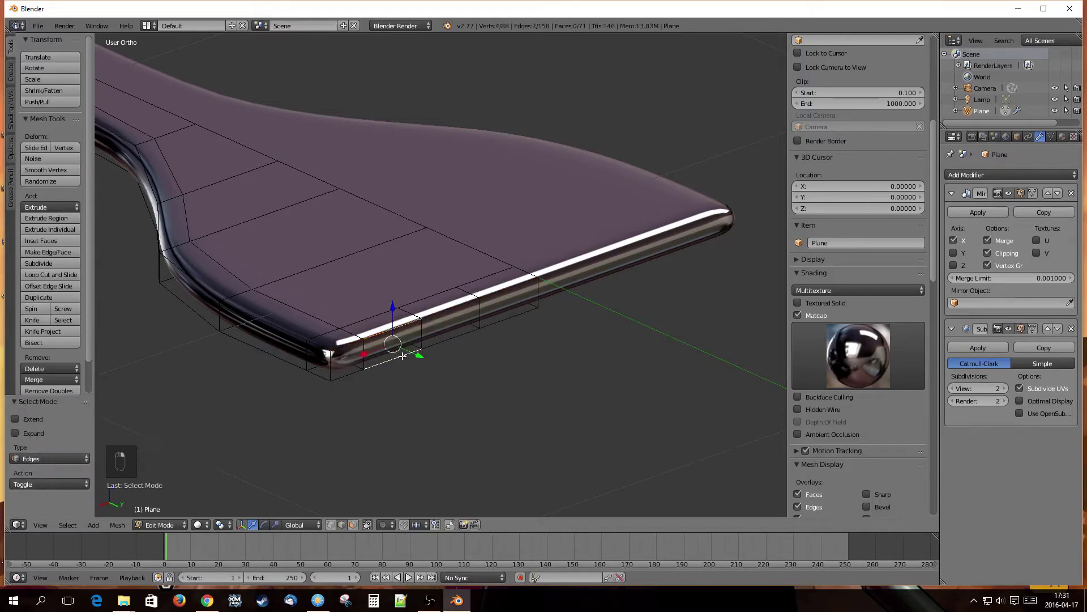
{"action": "right_click", "coordinate": [439, 312], "text": "shift"}
{"action": "right_click", "coordinate": [447, 340], "text": "shift"}
{"action": "right_click", "coordinate": [496, 292], "text": "shift"}
{"action": "right_click", "coordinate": [503, 321], "text": "shift"}
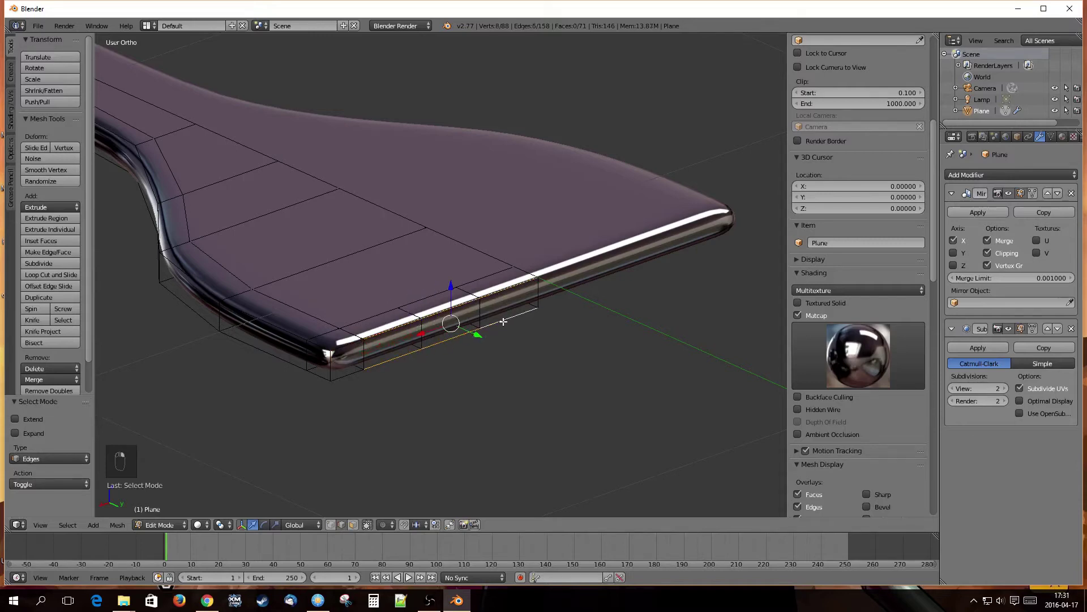
{"action": "mouse_move", "coordinate": [406, 362]}
{"action": "middle_mouse_down"}
{"action": "mouse_move", "coordinate": [429, 360]}
{"action": "mouse_move", "coordinate": [396, 362]}
{"action": "middle_mouse_up"}
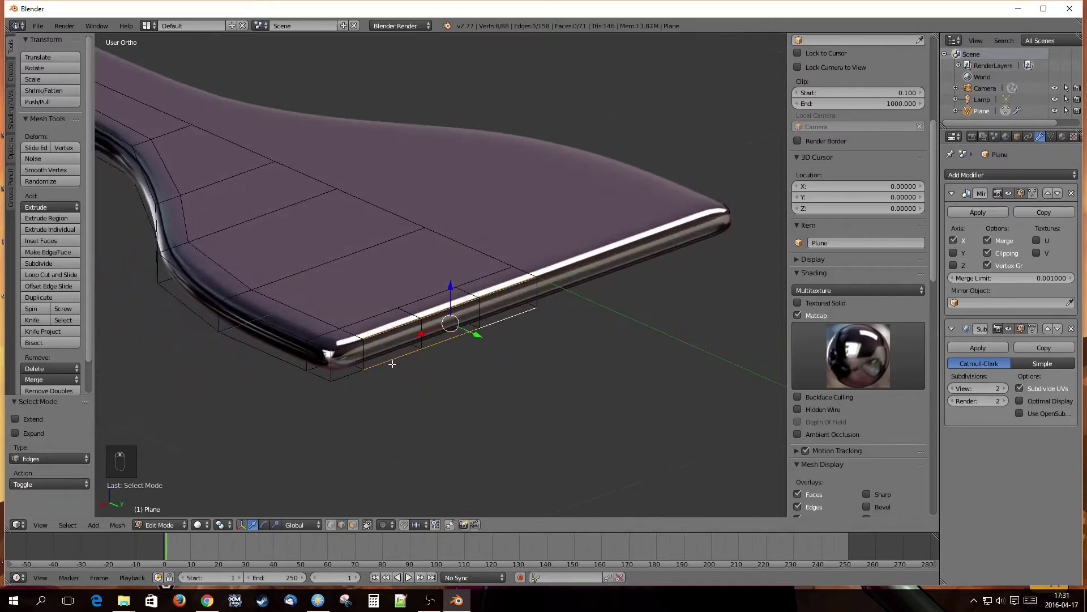
{"action": "key", "text": "w"}
{"action": "left_click", "coordinate": [374, 313]}
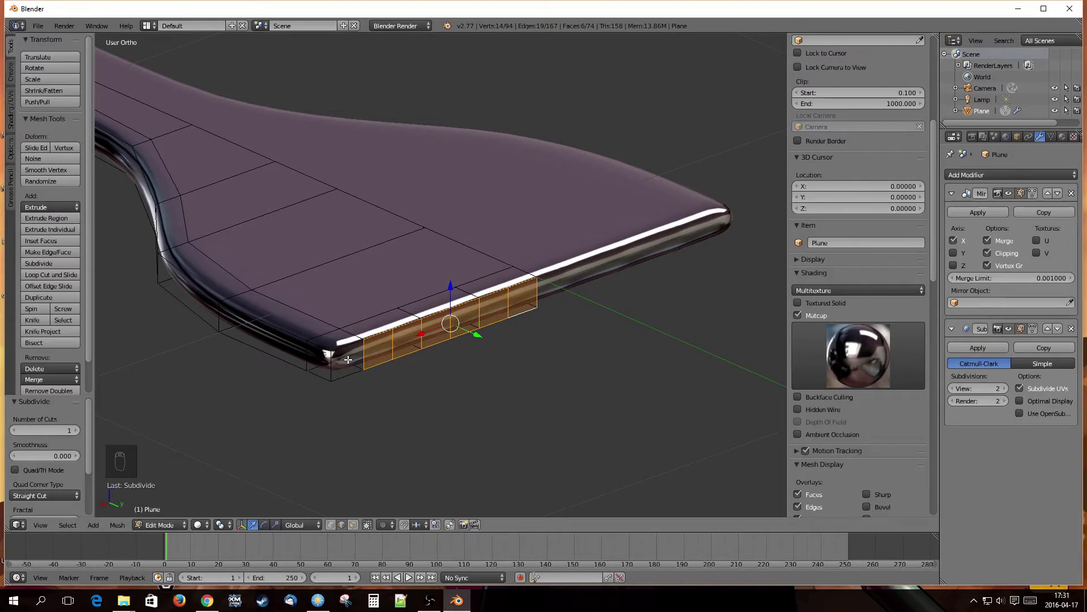
Step: Switch to face selection and clear the selection on the head's front faces
{"action": "key", "text": "ctrl+Tab"}
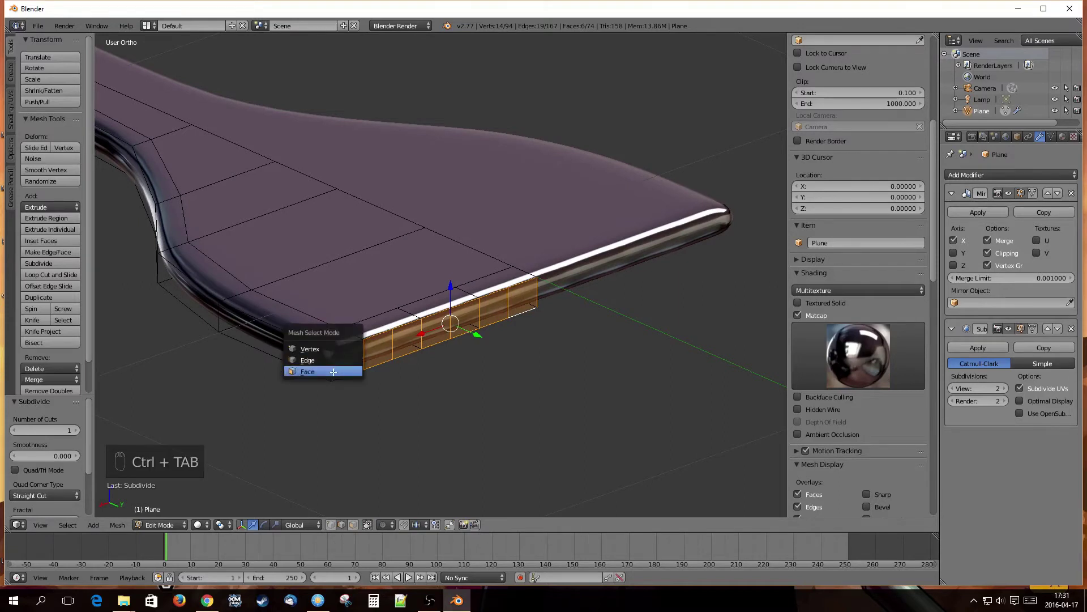
{"action": "left_click", "coordinate": [333, 371]}
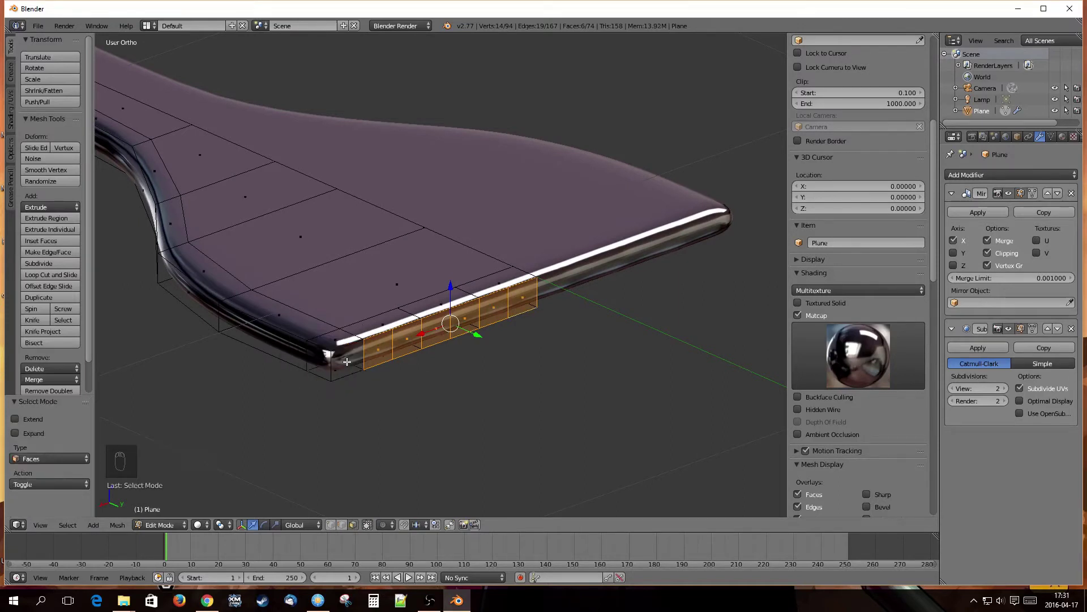
{"action": "right_click", "coordinate": [347, 362], "text": "shift"}
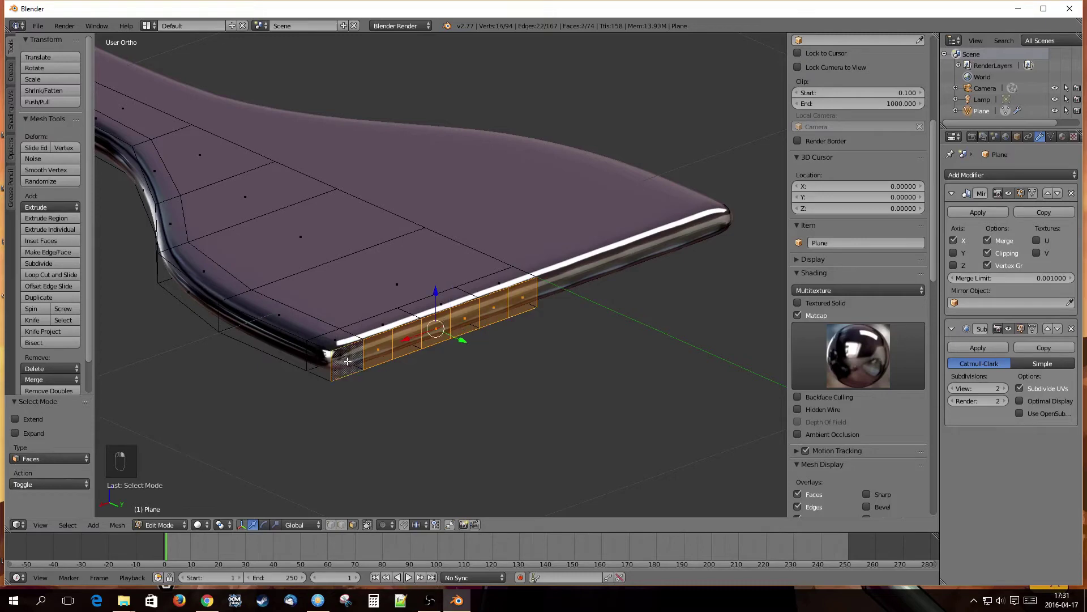
{"action": "middle_click_drag", "start_coordinate": [470, 389], "coordinate": [435, 357]}
{"action": "scroll", "coordinate": [461, 367], "scroll_direction": "down", "scroll_amount": 2}
{"action": "scroll", "coordinate": [478, 327], "scroll_direction": "up", "scroll_amount": 2}
{"action": "key", "text": "a"}
{"action": "key", "text": "a"}
{"action": "key", "text": "a"}
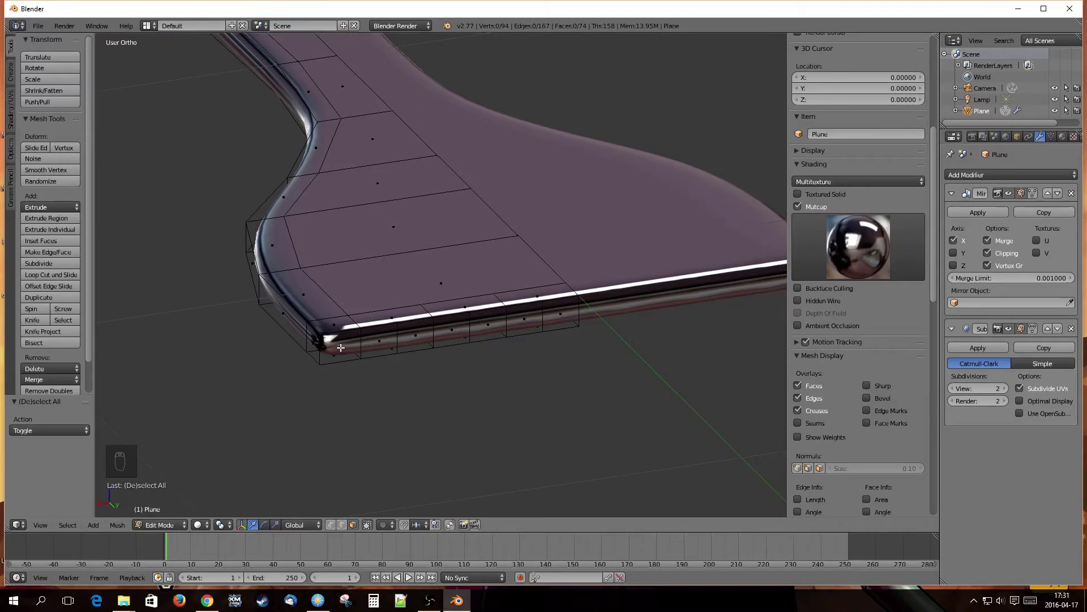
Step: Extrude two pairs of front faces, the outer corner pair and the pair beyond a two-face gap, about 0.085 as tine stubs
{"action": "right_click", "coordinate": [341, 347]}
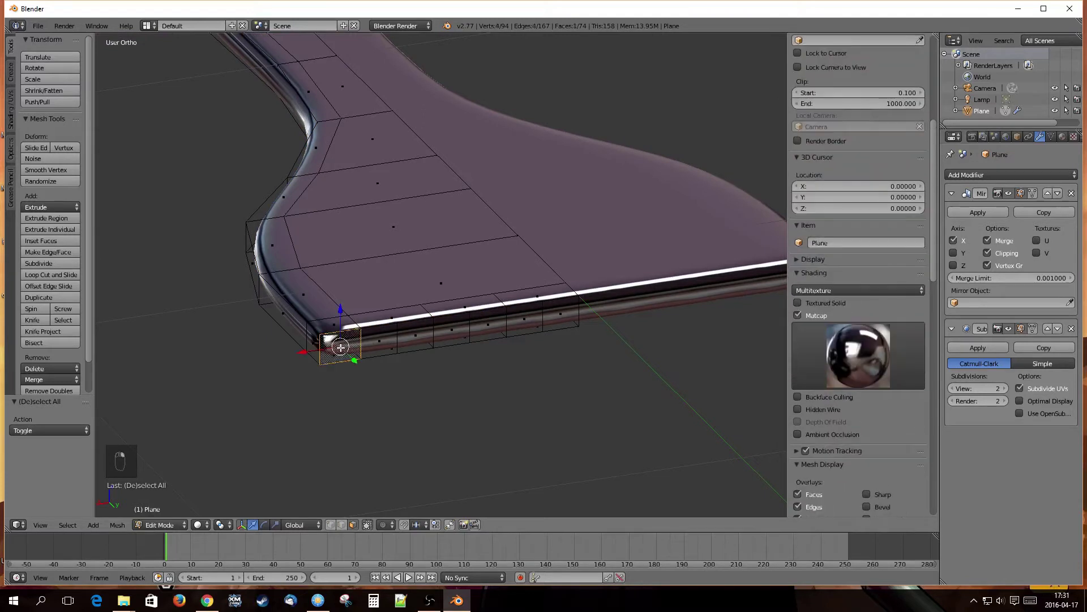
{"action": "right_click", "coordinate": [379, 342], "text": "shift"}
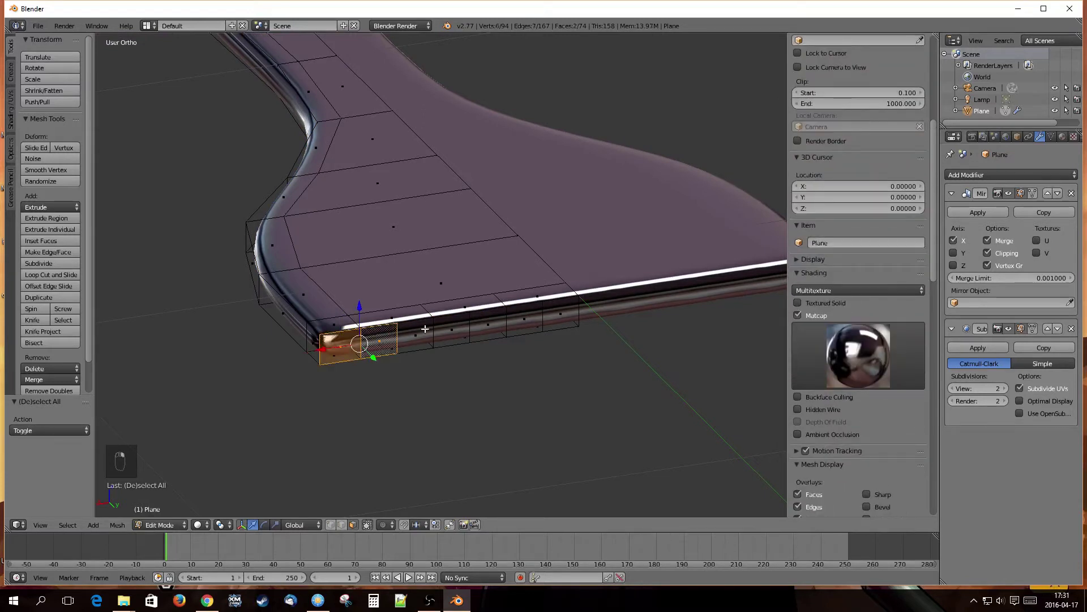
{"action": "right_click", "coordinate": [488, 325], "text": "shift"}
{"action": "right_click", "coordinate": [522, 321], "text": "shift"}
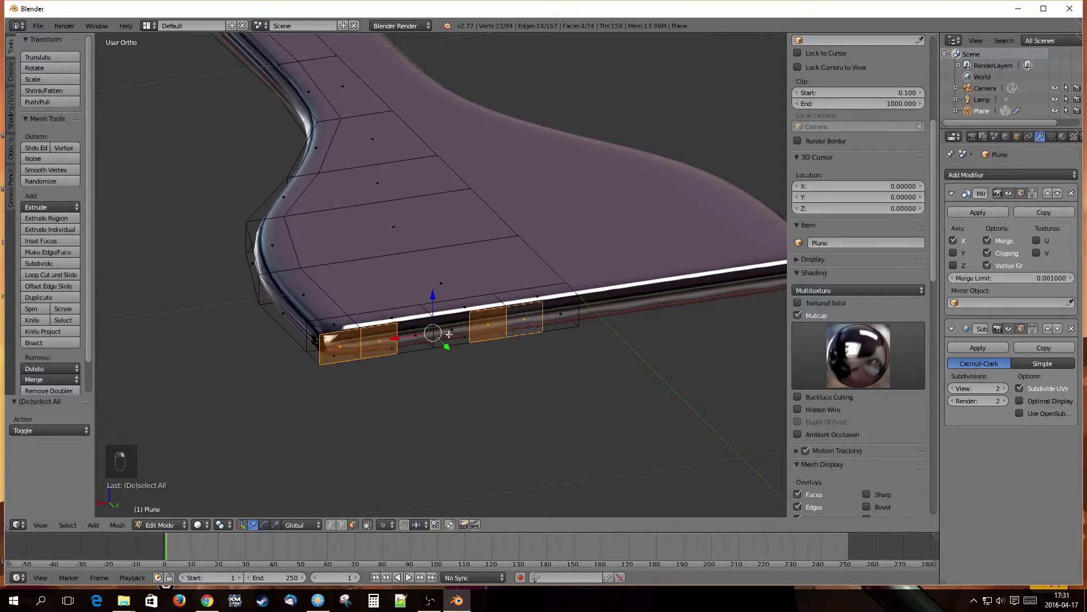
{"action": "scroll", "coordinate": [446, 328], "scroll_direction": "down", "scroll_amount": 3}
{"action": "middle_click_drag", "start_coordinate": [444, 322], "coordinate": [464, 346]}
{"action": "key", "text": "e"}
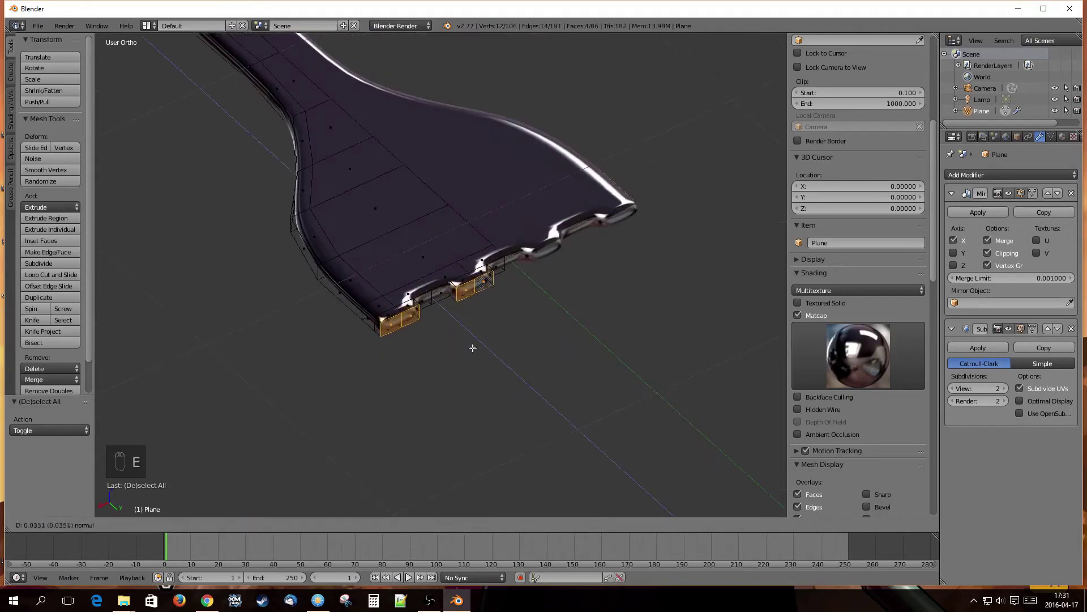
{"action": "left_click", "coordinate": [479, 360]}
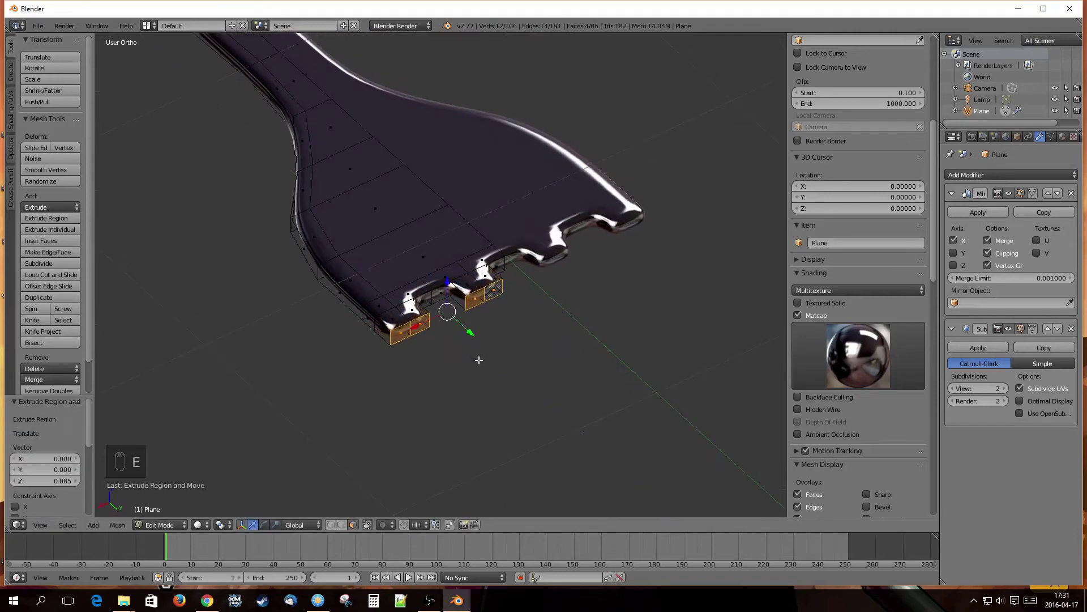
Step: Compare the tine stubs with the reference image in top view and examine their shape from several angles
{"action": "mouse_move", "coordinate": [479, 360]}
{"action": "middle_mouse_down"}
{"action": "mouse_move", "coordinate": [462, 409]}
{"action": "mouse_move", "coordinate": [347, 401]}
{"action": "mouse_move", "coordinate": [359, 369]}
{"action": "mouse_move", "coordinate": [377, 409]}
{"action": "mouse_move", "coordinate": [400, 374]}
{"action": "middle_mouse_up"}
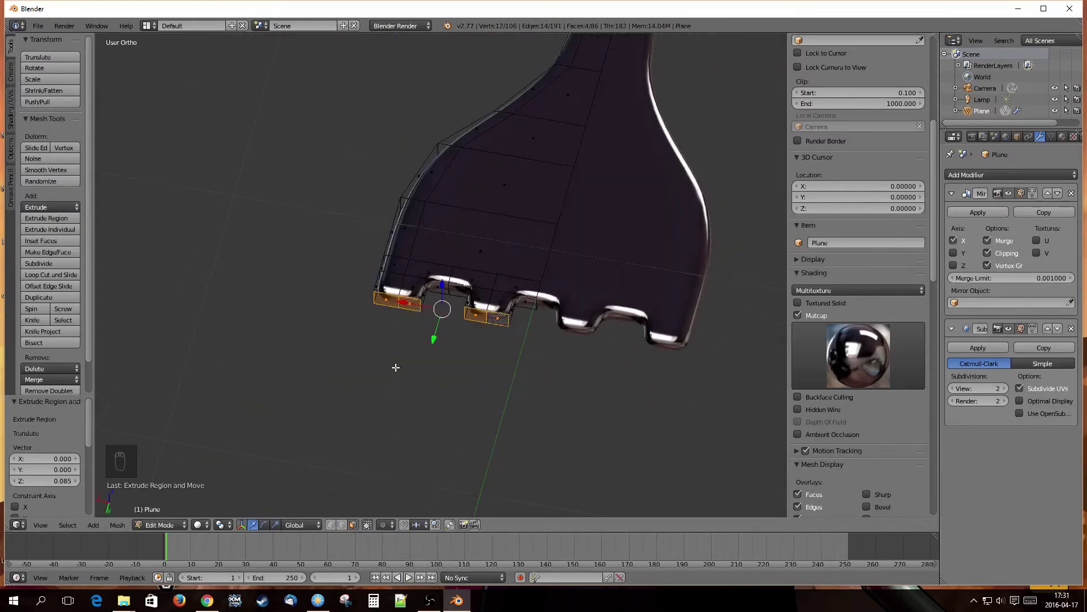
{"action": "key", "text": "KP_7"}
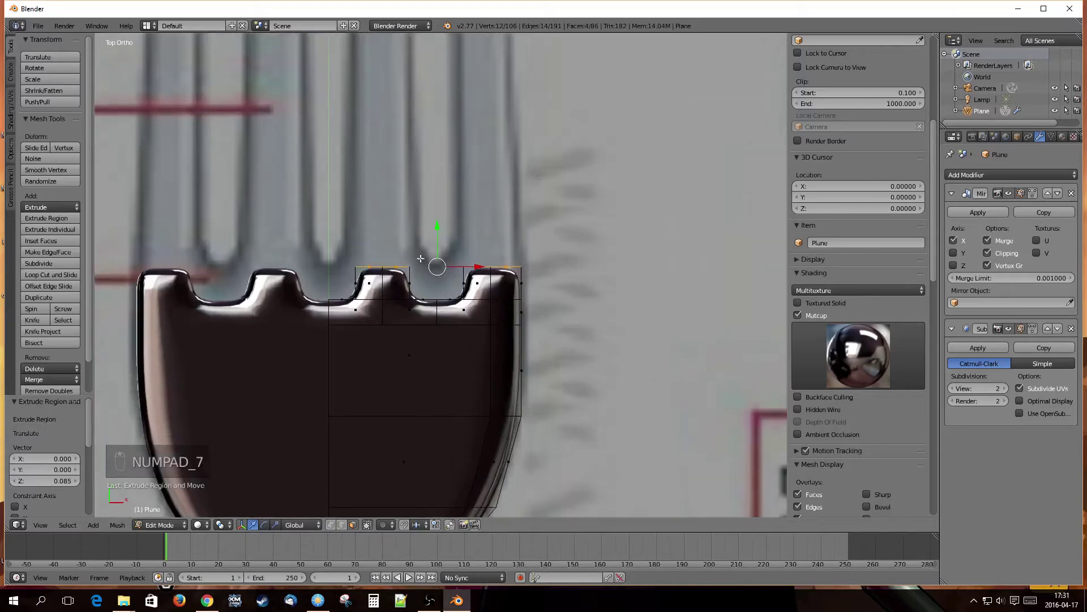
{"action": "middle_click_drag", "start_coordinate": [422, 256], "coordinate": [405, 345]}
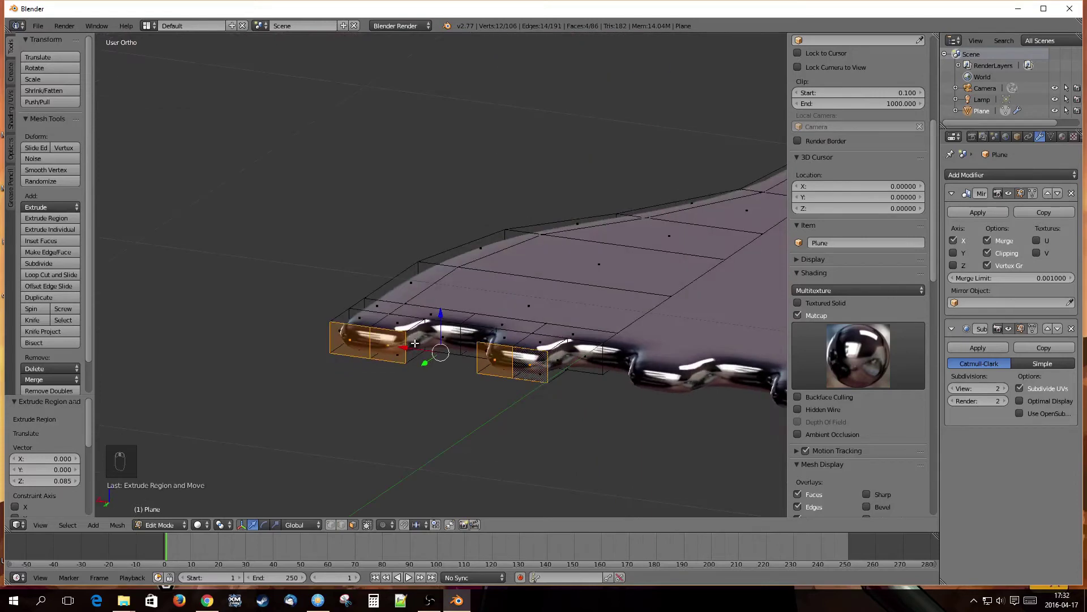
{"action": "middle_click_drag", "start_coordinate": [414, 338], "coordinate": [460, 343]}
{"action": "scroll", "coordinate": [460, 344], "scroll_direction": "up", "scroll_amount": 2}
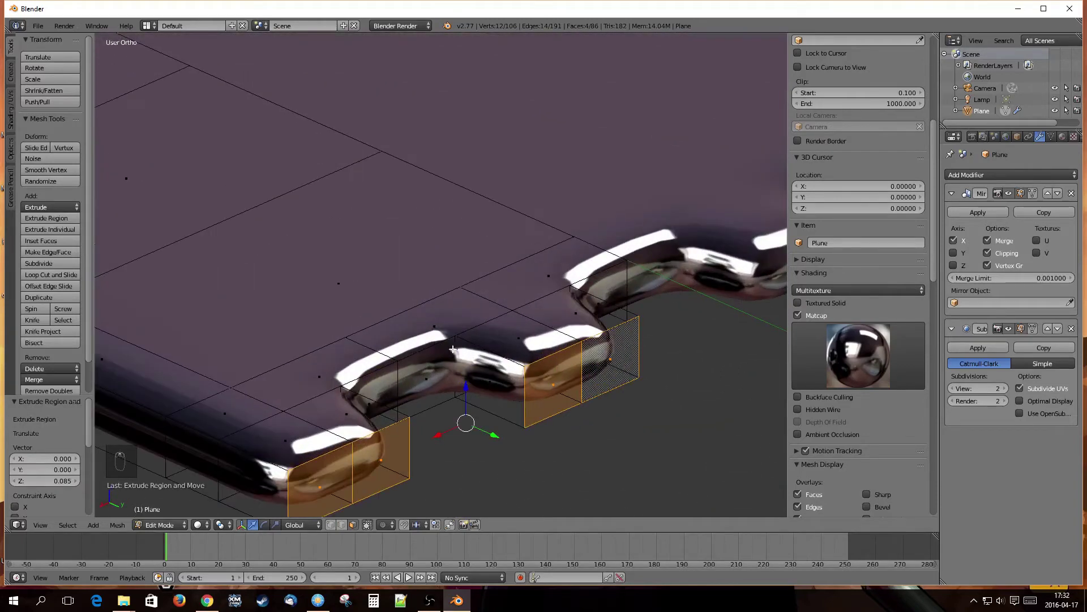
{"action": "scroll", "coordinate": [469, 348], "scroll_direction": "down", "scroll_amount": 2}
{"action": "middle_click_drag", "start_coordinate": [408, 390], "coordinate": [437, 409]}
{"action": "middle_click_drag", "start_coordinate": [479, 374], "coordinate": [502, 322], "text": "shift"}
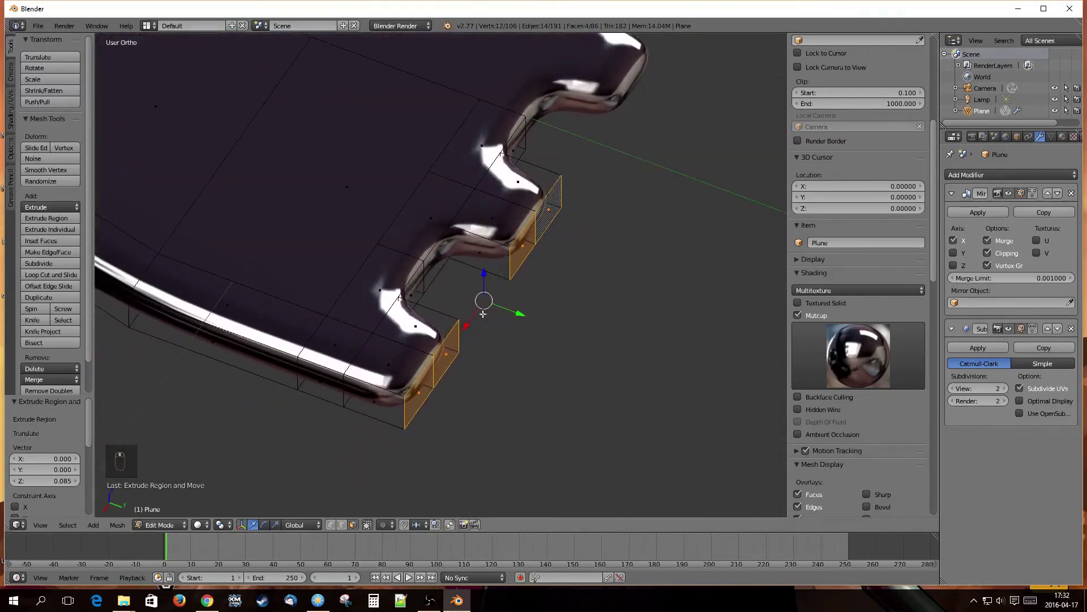
{"action": "mouse_move", "coordinate": [533, 257]}
{"action": "middle_mouse_down"}
{"action": "mouse_move", "coordinate": [517, 226]}
{"action": "mouse_move", "coordinate": [526, 246]}
{"action": "middle_mouse_up"}
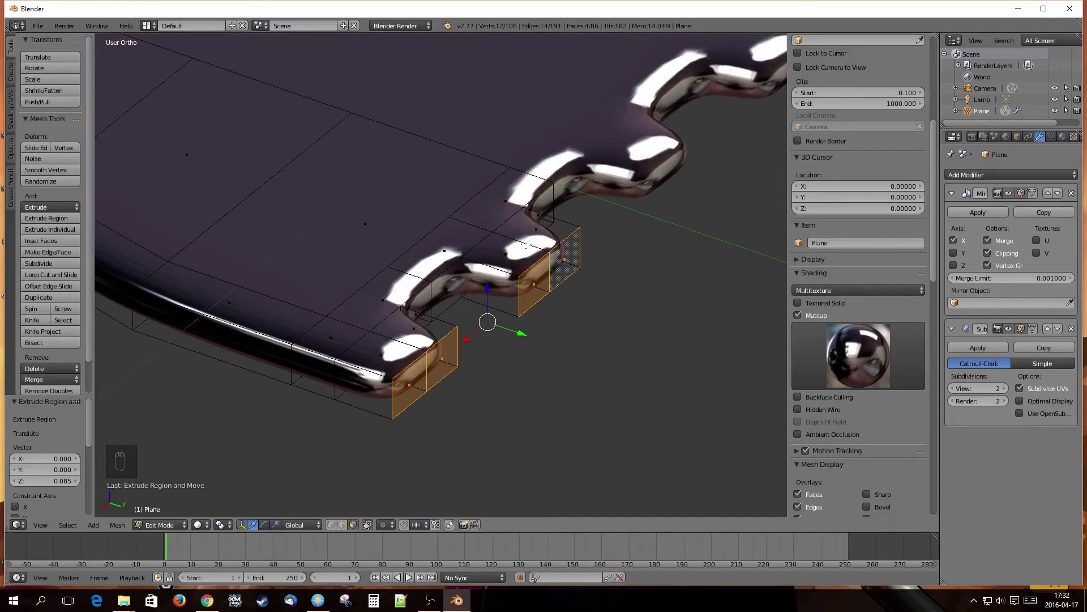
Step: Grow the selection twice to cover the stubs and the strip behind them, and move it about 0.098 along Y toward the reference tines
{"action": "key", "text": "ctrl+KP_Add"}
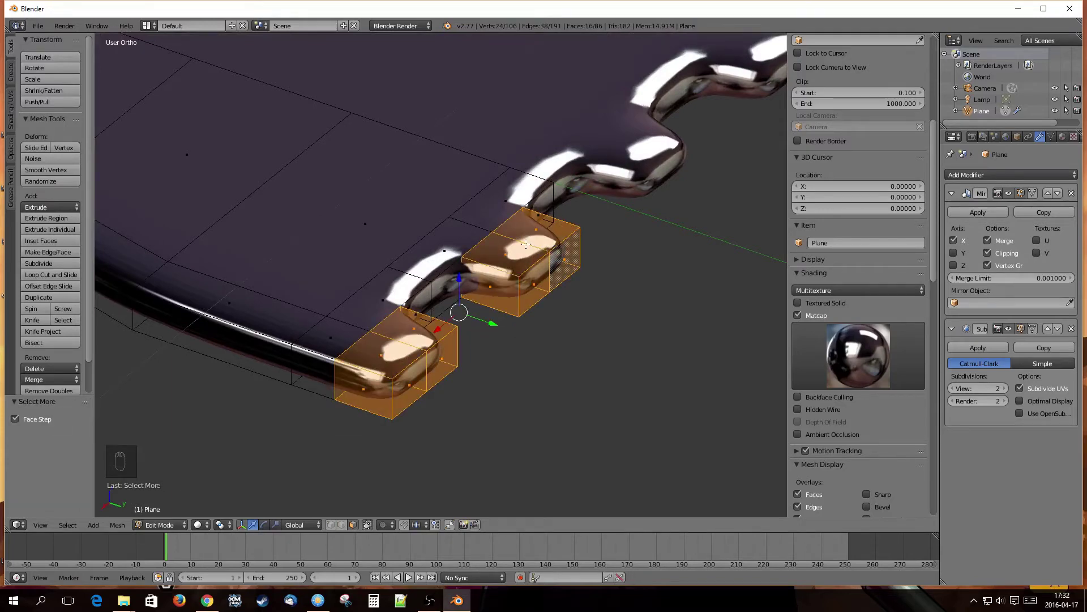
{"action": "key", "text": "ctrl+KP_Add"}
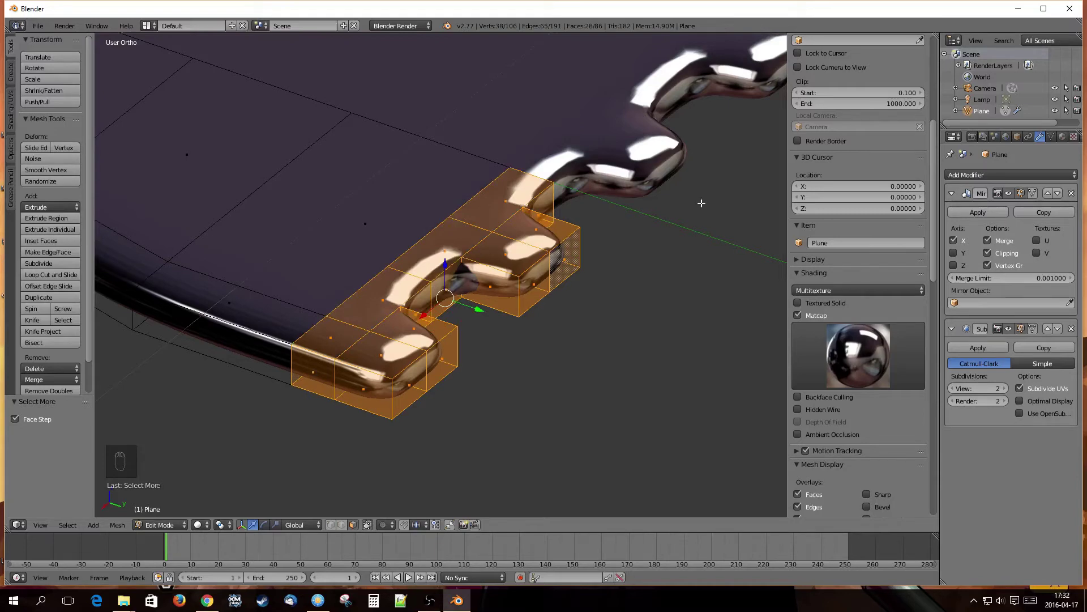
{"action": "key", "text": "KP_7"}
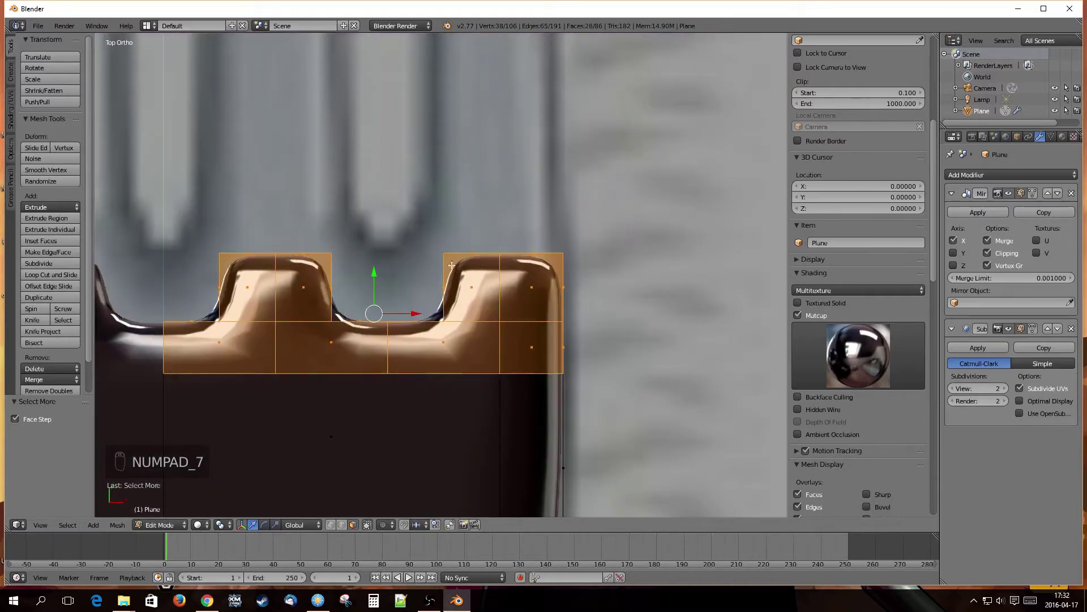
{"action": "left_click_drag", "start_coordinate": [374, 273], "coordinate": [373, 194]}
{"action": "middle_click_drag", "start_coordinate": [602, 289], "coordinate": [383, 202]}
{"action": "middle_click_drag", "start_coordinate": [558, 296], "coordinate": [435, 213], "text": "shift"}
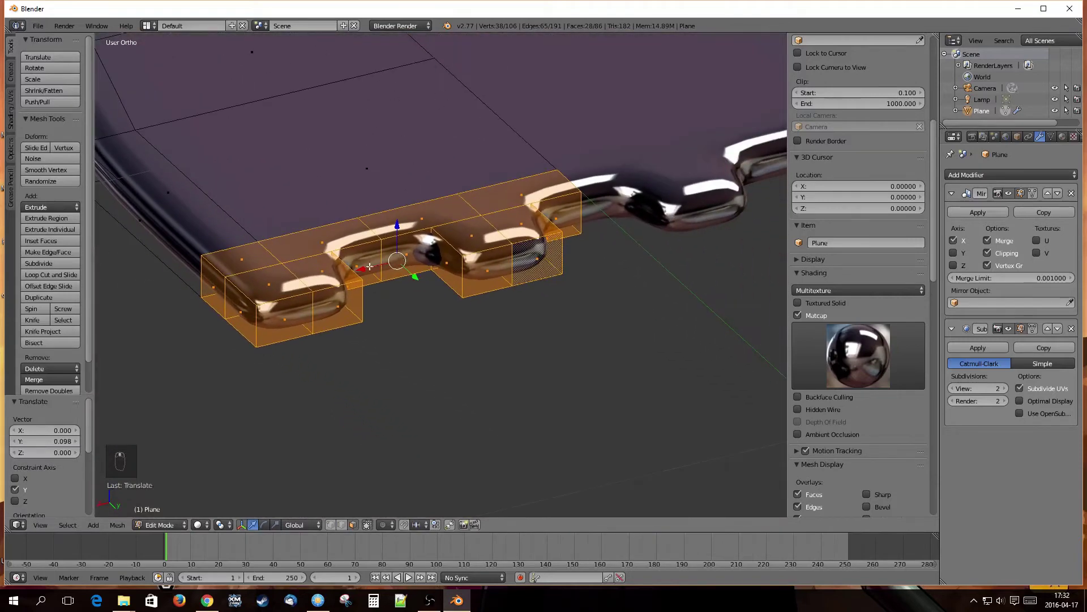
Step: Switch to edge selection and move the vertical edges at the middle of both slots about -0.016 along Y
{"action": "key", "text": "ctrl+Tab"}
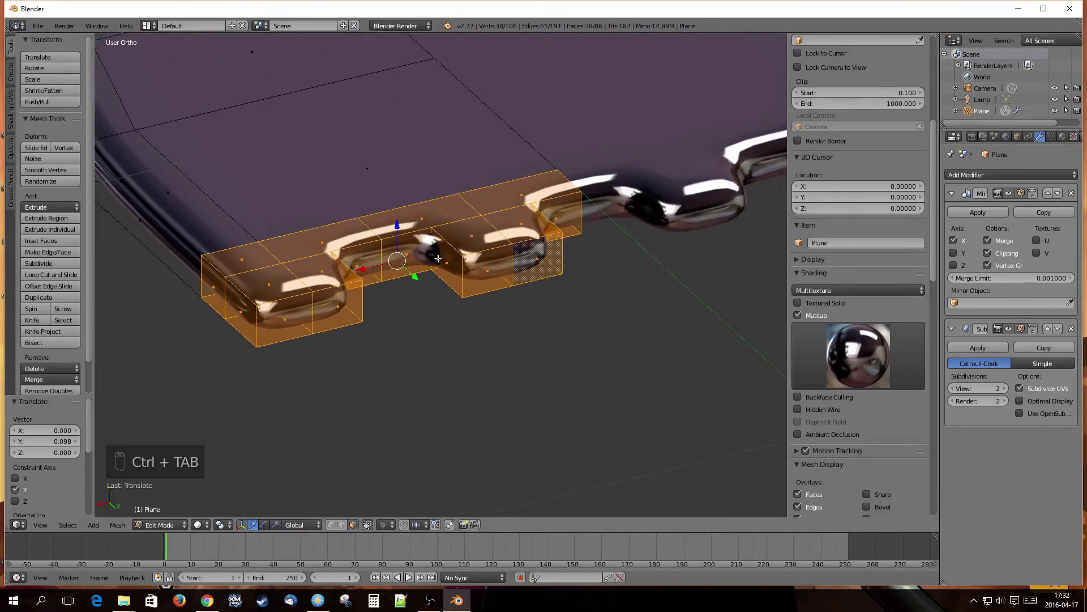
{"action": "key", "text": "ctrl+Tab"}
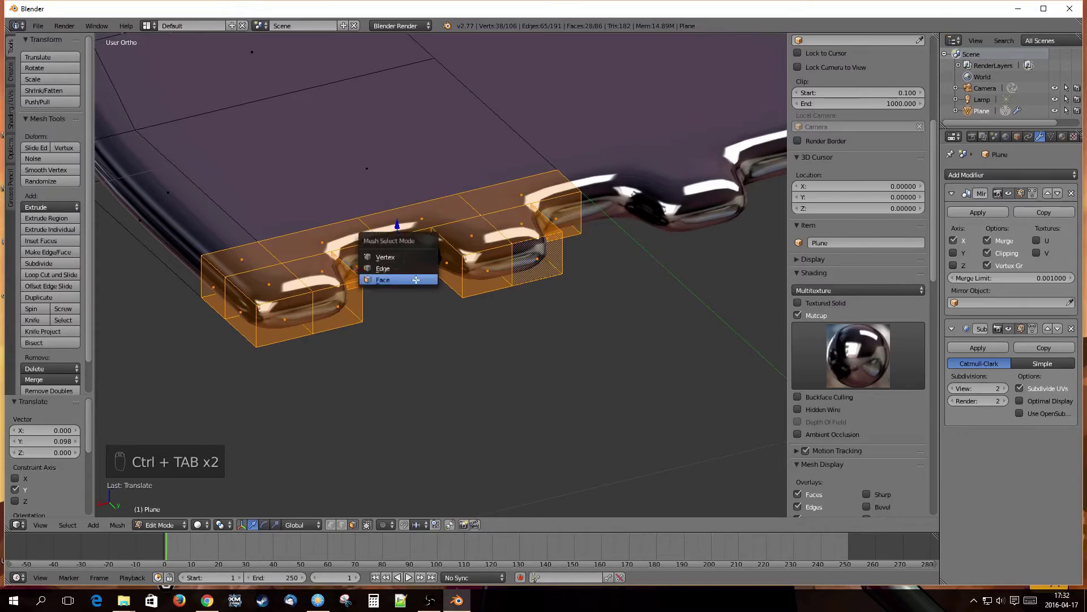
{"action": "left_click", "coordinate": [391, 264]}
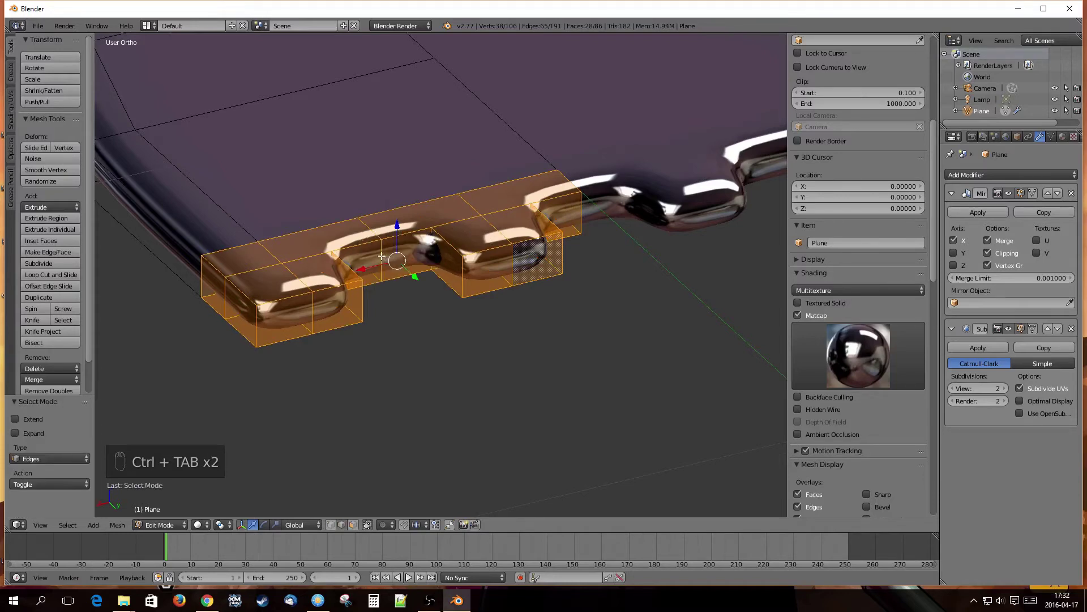
{"action": "right_click", "coordinate": [382, 257]}
{"action": "right_click", "coordinate": [582, 205], "text": "shift"}
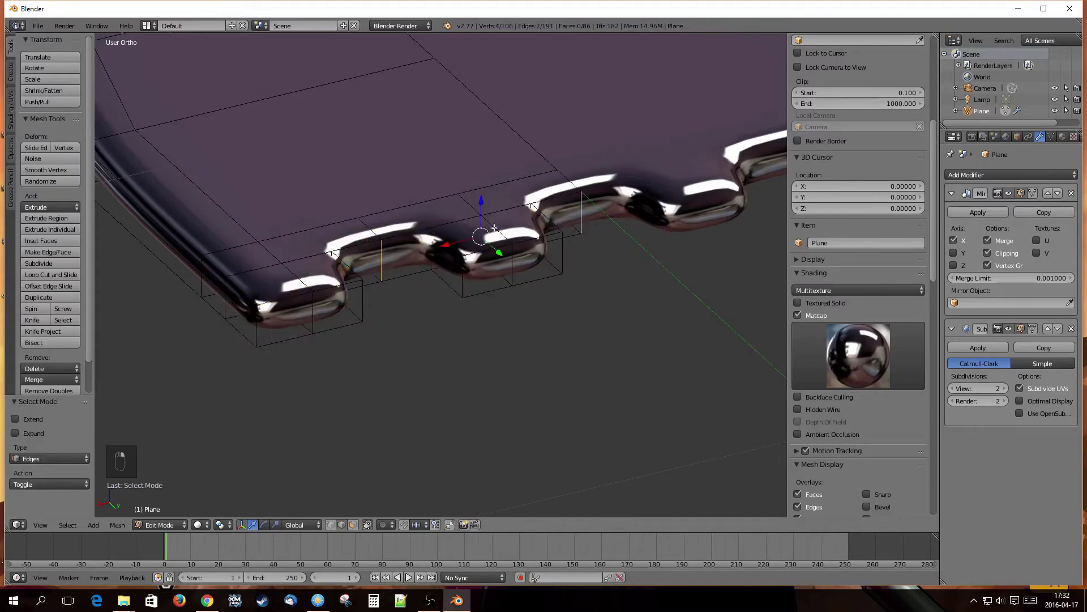
{"action": "middle_click_drag", "start_coordinate": [494, 228], "coordinate": [453, 219]}
{"action": "mouse_move", "coordinate": [449, 215]}
{"action": "left_mouse_down"}
{"action": "mouse_move", "coordinate": [432, 211]}
{"action": "mouse_move", "coordinate": [439, 221]}
{"action": "left_mouse_up"}
{"action": "middle_click_drag", "start_coordinate": [480, 285], "coordinate": [457, 315]}
{"action": "scroll", "coordinate": [457, 315], "scroll_direction": "down", "scroll_amount": 6}
{"action": "scroll", "coordinate": [469, 262], "scroll_direction": "up", "scroll_amount": 3}
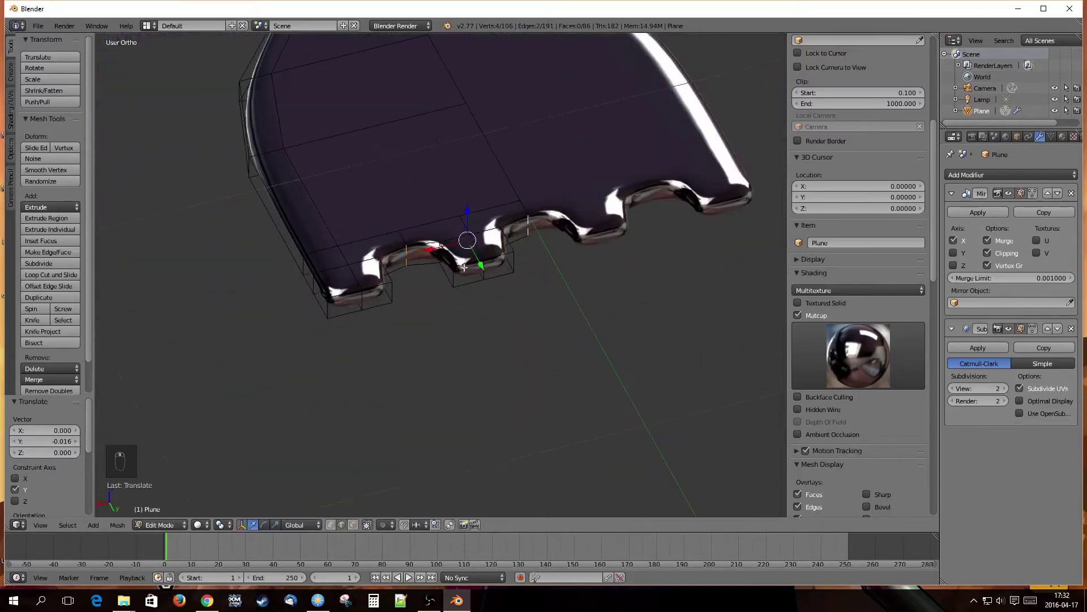
Step: Select the front and side faces of both tine stubs on the modelled half of the head
{"action": "middle_click_drag", "start_coordinate": [469, 263], "coordinate": [492, 323]}
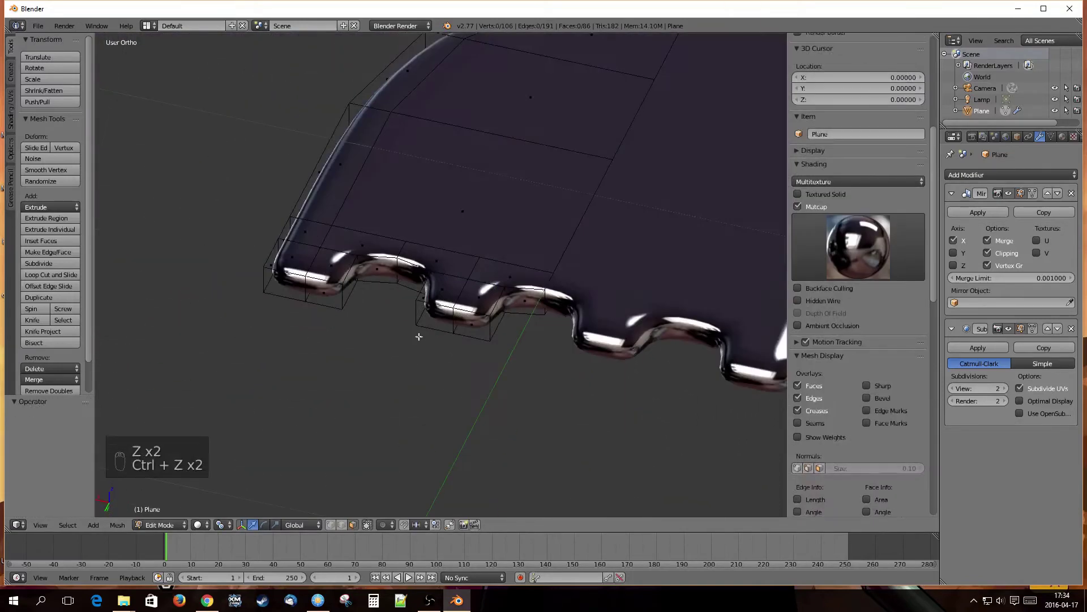
{"action": "middle_click_drag", "start_coordinate": [419, 336], "coordinate": [465, 319]}
{"action": "middle_click_drag", "start_coordinate": [412, 348], "coordinate": [388, 384], "text": "shift"}
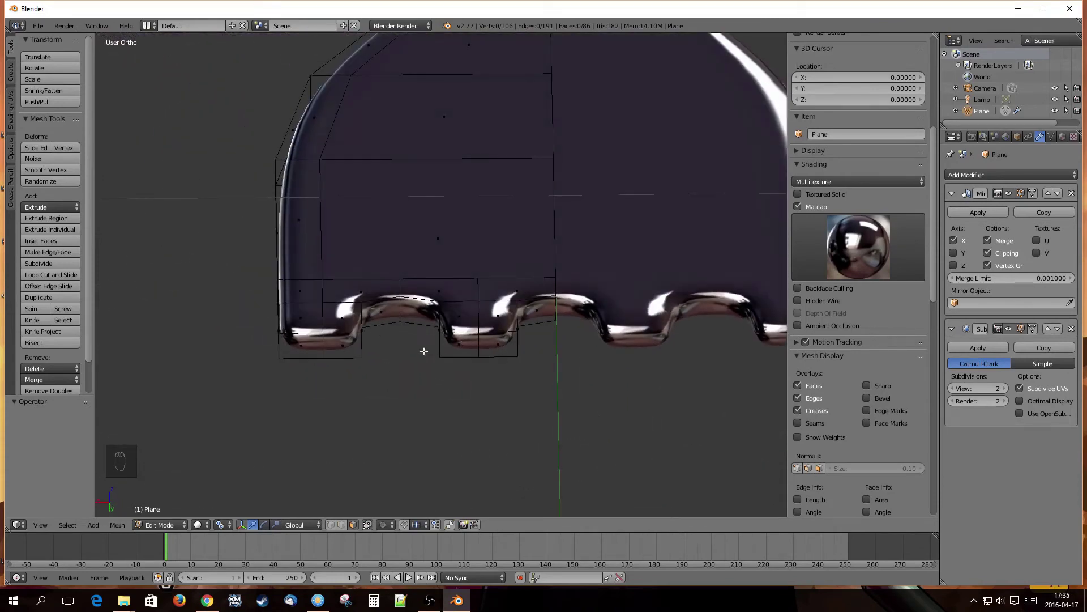
{"action": "middle_click_drag", "start_coordinate": [425, 347], "coordinate": [457, 352]}
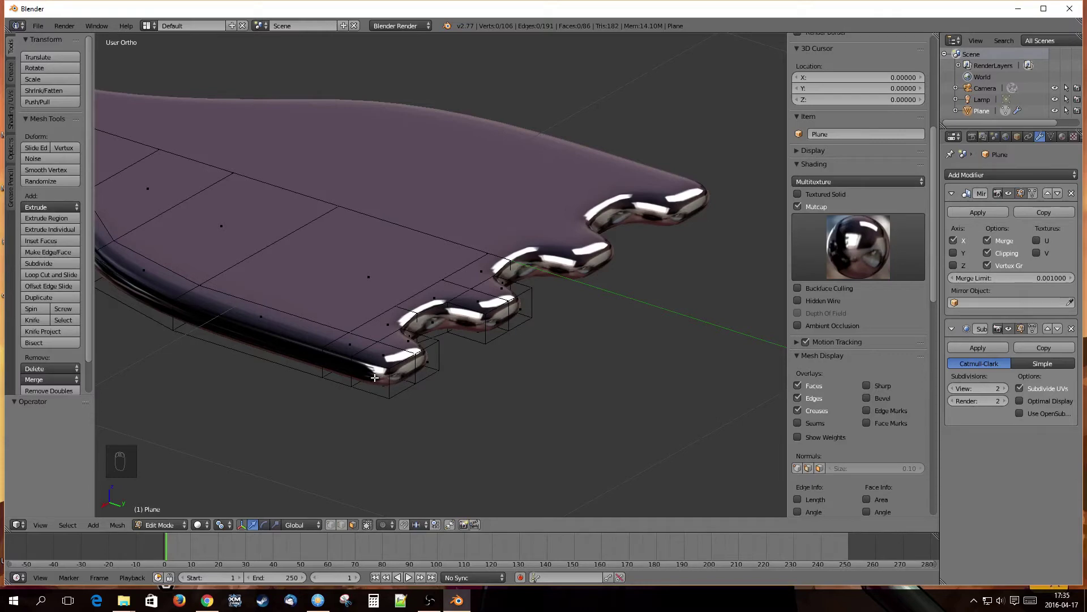
{"action": "right_click", "coordinate": [375, 378]}
{"action": "right_click", "coordinate": [404, 376], "text": "shift"}
{"action": "right_click", "coordinate": [428, 364], "text": "shift"}
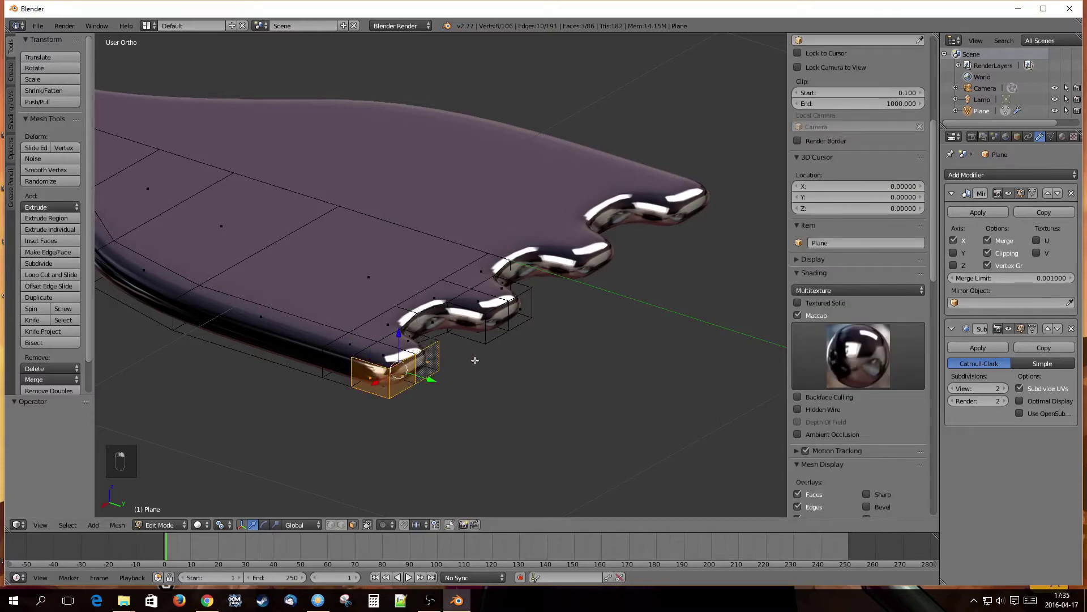
{"action": "middle_click_drag", "start_coordinate": [475, 360], "coordinate": [450, 327]}
{"action": "right_click", "coordinate": [355, 317], "text": "shift"}
{"action": "right_click", "coordinate": [449, 324], "text": "shift"}
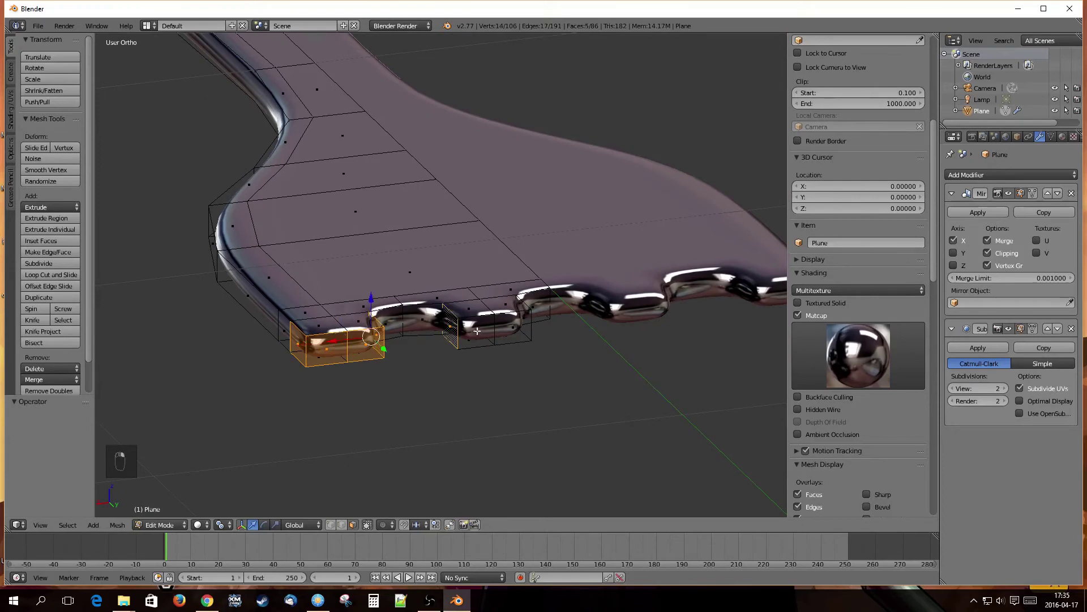
{"action": "right_click", "coordinate": [479, 333], "text": "shift"}
{"action": "right_click", "coordinate": [512, 332], "text": "shift"}
{"action": "middle_click_drag", "start_coordinate": [523, 334], "coordinate": [438, 332]}
{"action": "right_click", "coordinate": [474, 347], "text": "shift"}
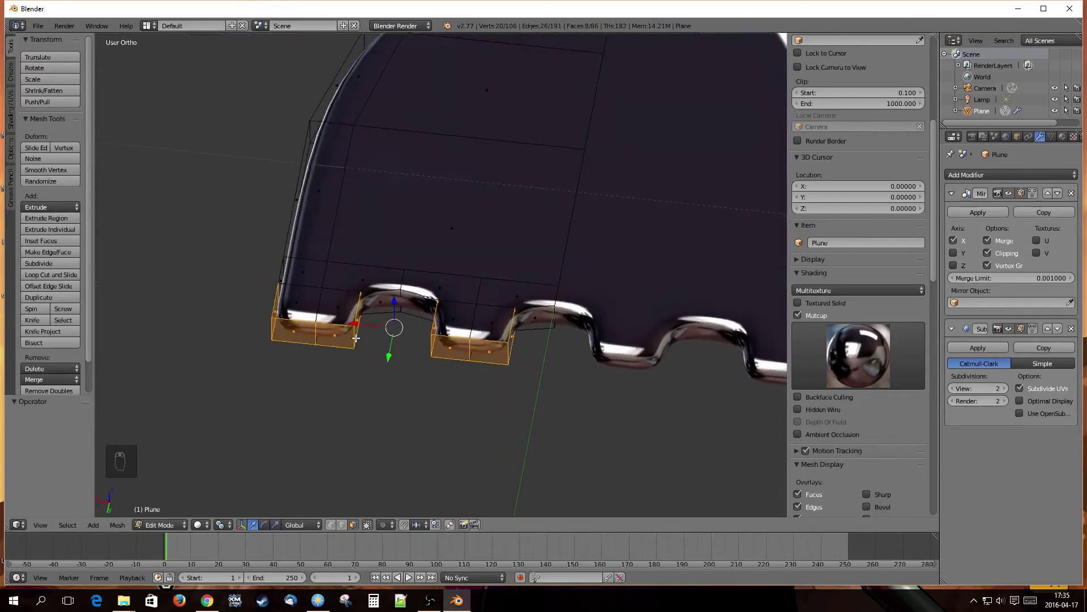
Step: Set the pivot point to Individual Origins and scale the selected stub faces along X by about 1.218
{"action": "left_click", "coordinate": [222, 525]}
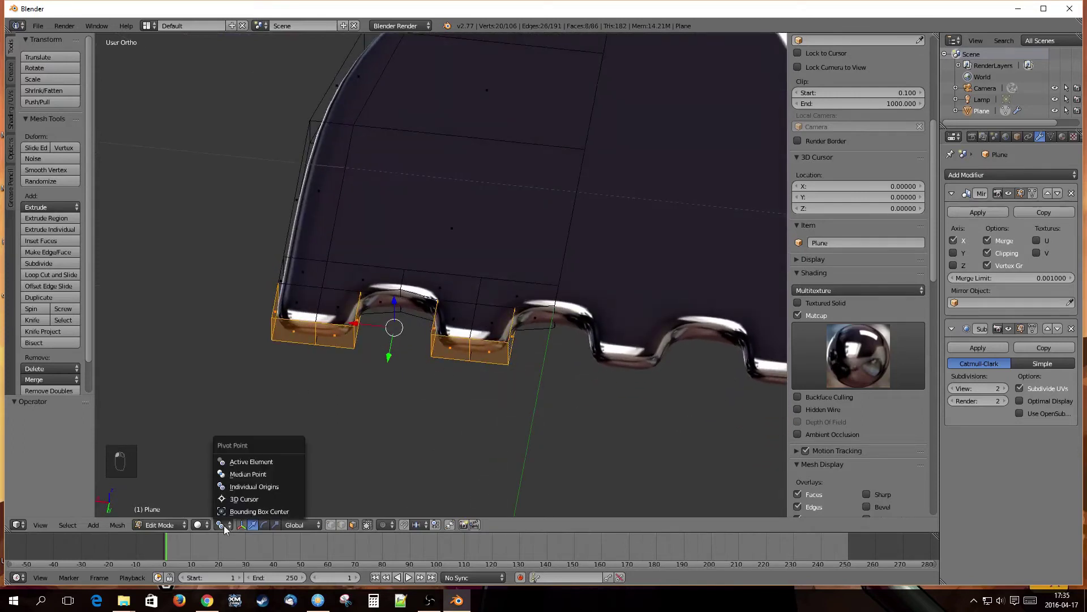
{"action": "left_click", "coordinate": [249, 486]}
{"action": "middle_click_drag", "start_coordinate": [348, 426], "coordinate": [343, 409]}
{"action": "key", "text": "s"}
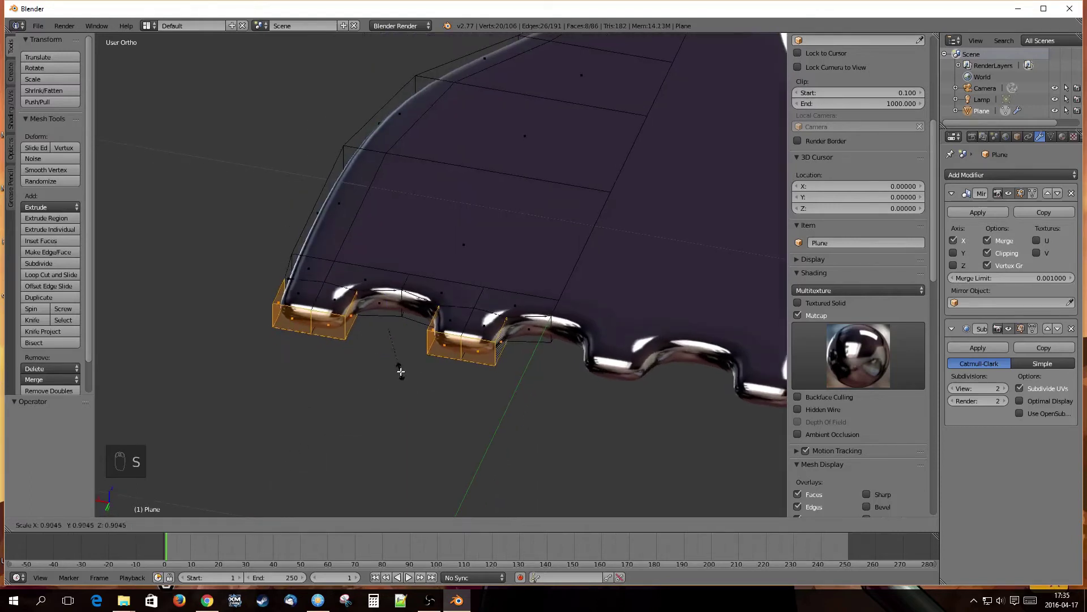
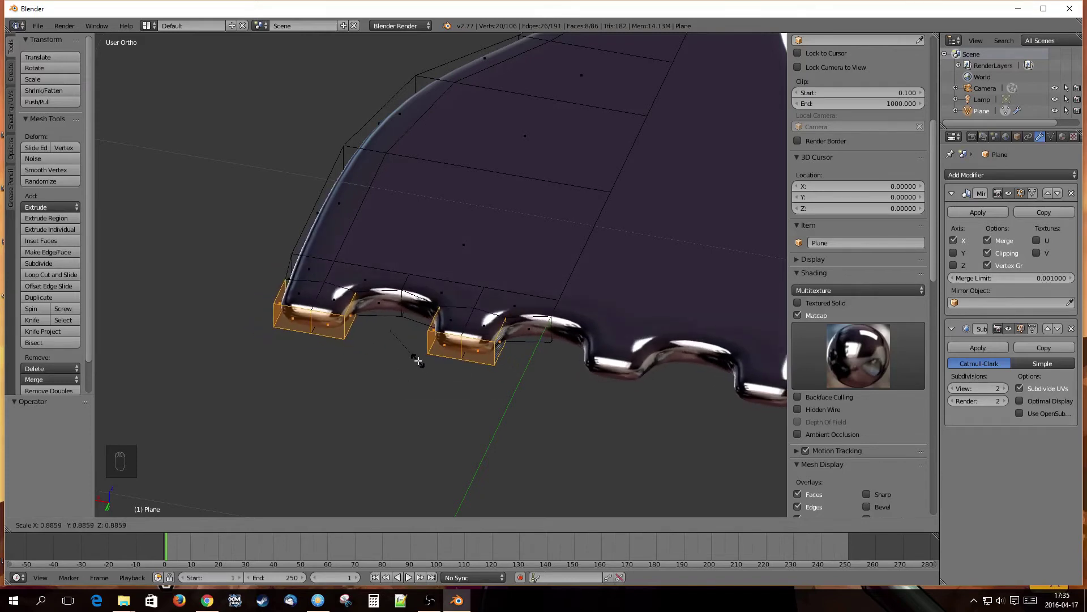
{"action": "key", "text": "x"}
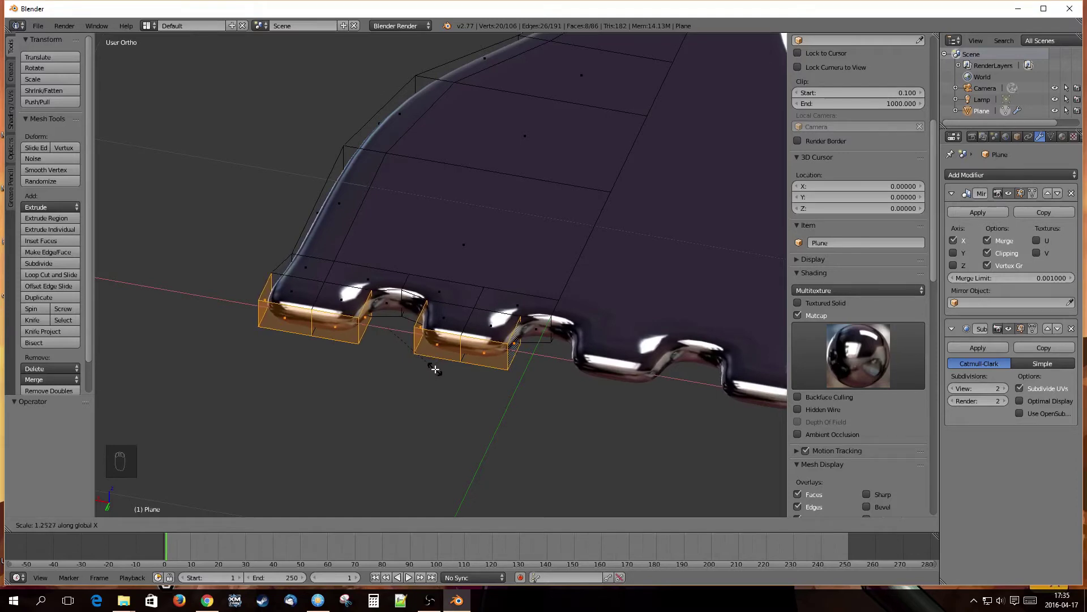
{"action": "left_click", "coordinate": [432, 369]}
Step: Switch to edge selection and move the head's outer side edge just behind the corner stub about 0.020 outward along X
{"action": "middle_click_drag", "start_coordinate": [381, 394], "coordinate": [471, 408]}
{"action": "middle_click_drag", "start_coordinate": [425, 441], "coordinate": [490, 434]}
{"action": "middle_click_drag", "start_coordinate": [554, 421], "coordinate": [471, 406], "text": "shift"}
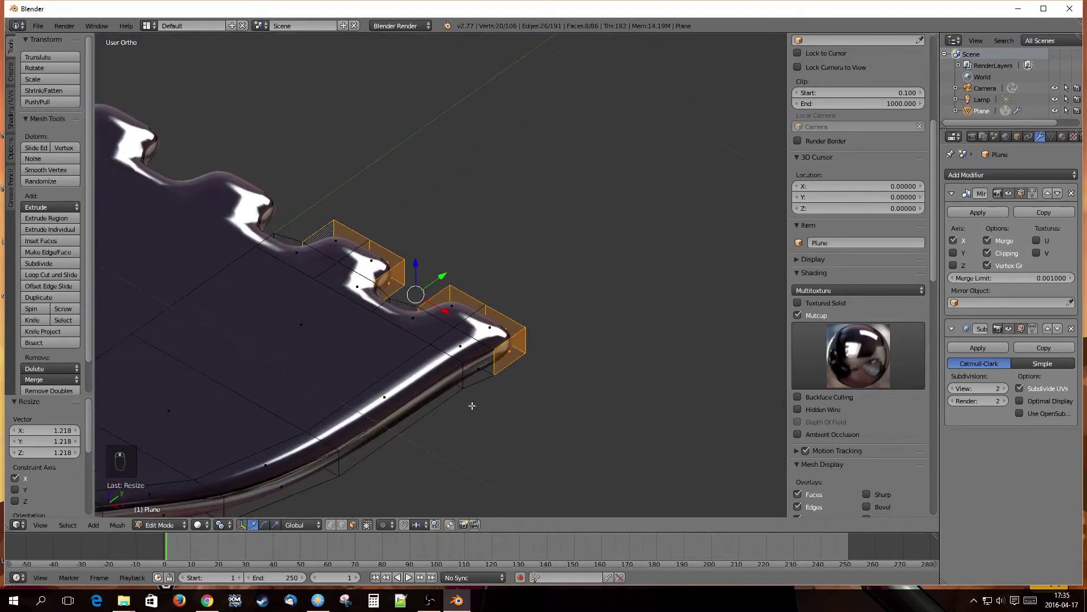
{"action": "scroll", "coordinate": [471, 389], "scroll_direction": "up", "scroll_amount": 1}
{"action": "key", "text": "ctrl+Tab"}
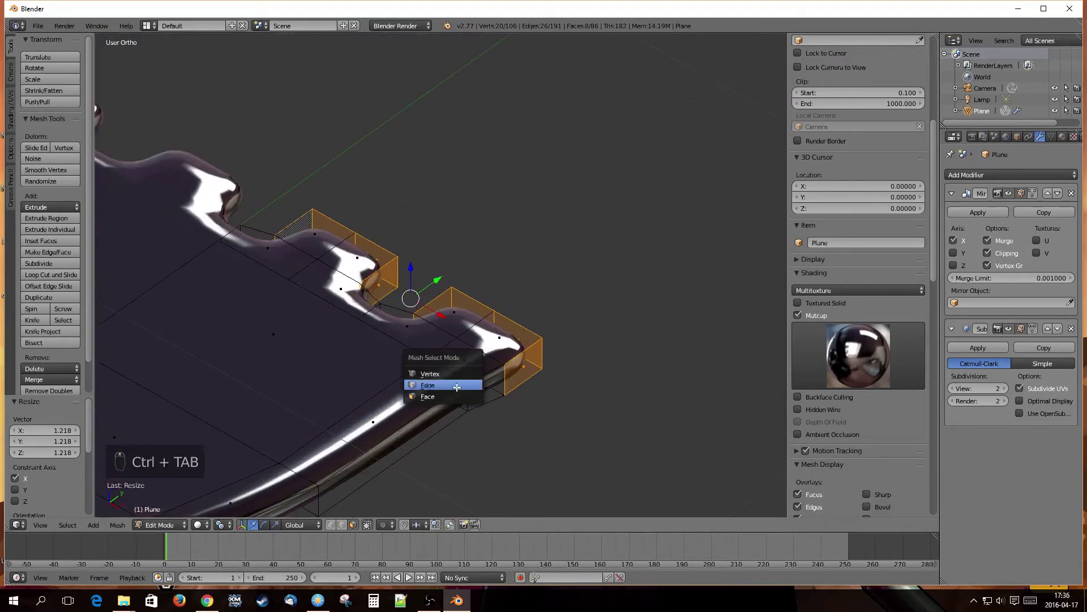
{"action": "left_click", "coordinate": [458, 387]}
{"action": "right_click", "coordinate": [468, 394]}
{"action": "middle_click_drag", "start_coordinate": [457, 406], "coordinate": [495, 441]}
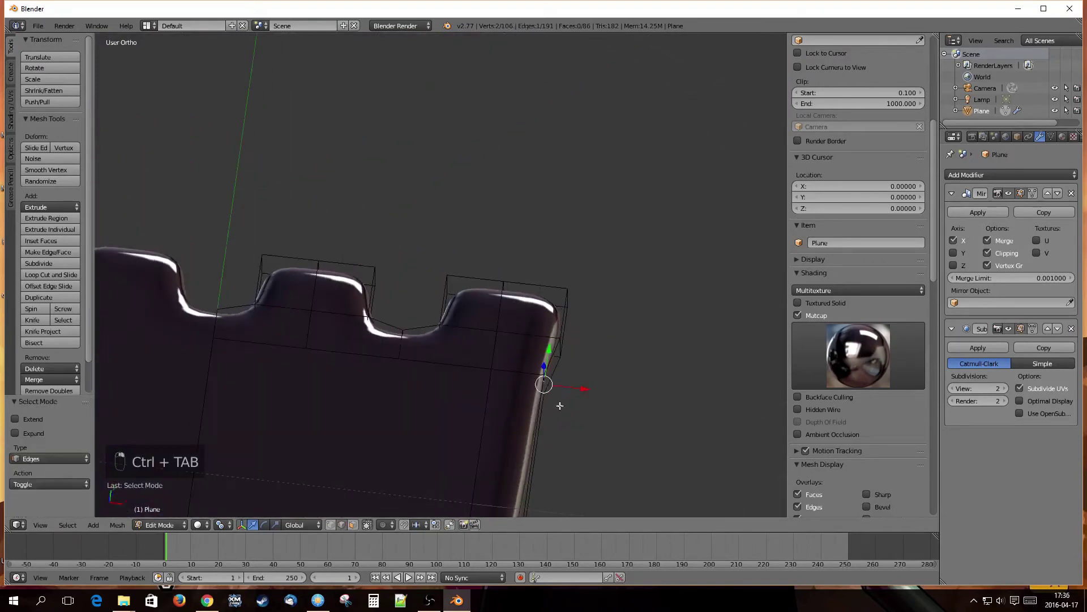
{"action": "left_click_drag", "start_coordinate": [585, 391], "coordinate": [598, 392]}
{"action": "scroll", "coordinate": [541, 477], "scroll_direction": "down", "scroll_amount": 3}
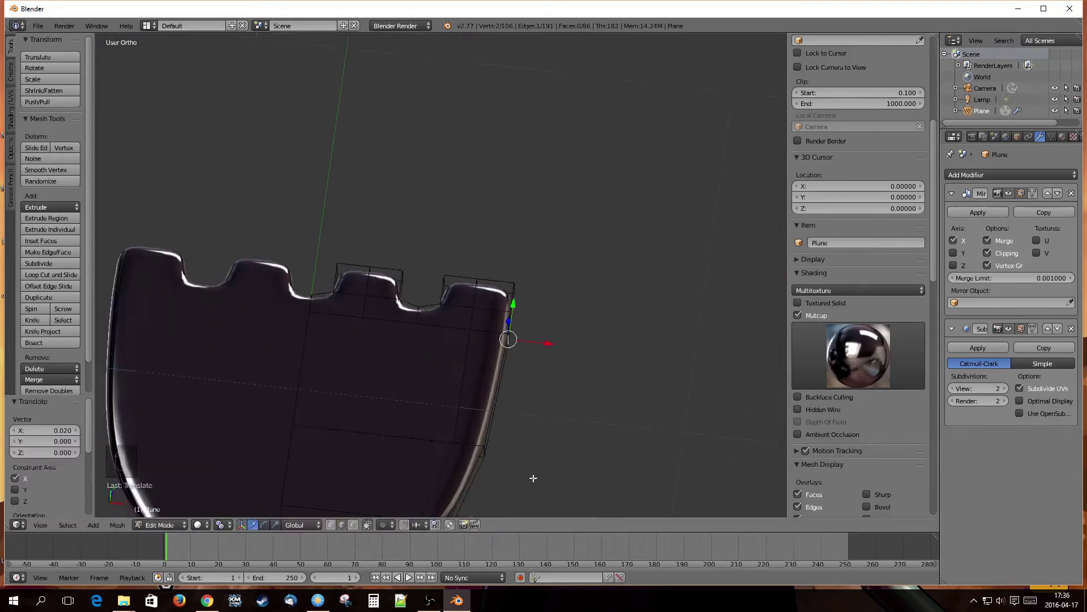
{"action": "middle_click_drag", "start_coordinate": [523, 466], "coordinate": [377, 364], "text": "shift"}
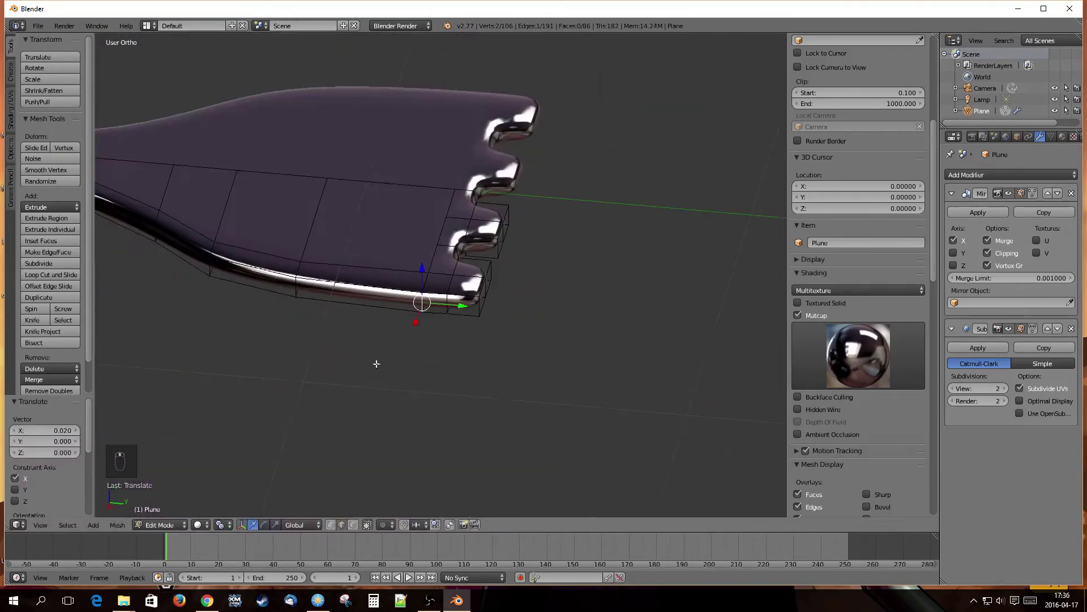
Step: Clear the selection, switch to face selection and select the two front end faces of each tine stub
{"action": "key", "text": "a"}
{"action": "middle_click_drag", "start_coordinate": [453, 294], "coordinate": [405, 292]}
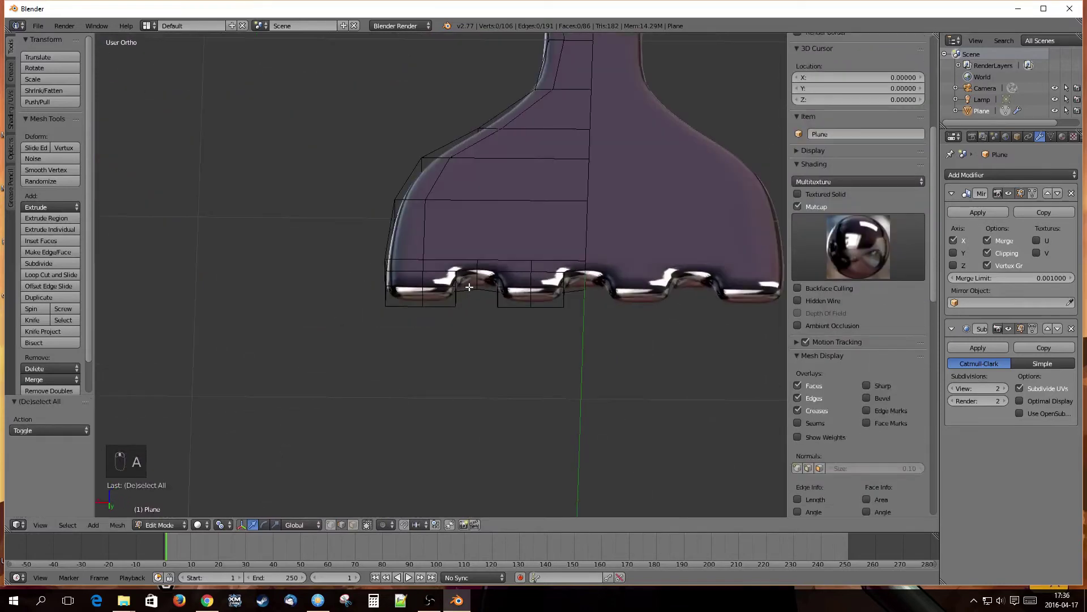
{"action": "middle_click_drag", "start_coordinate": [490, 305], "coordinate": [464, 289], "text": "shift"}
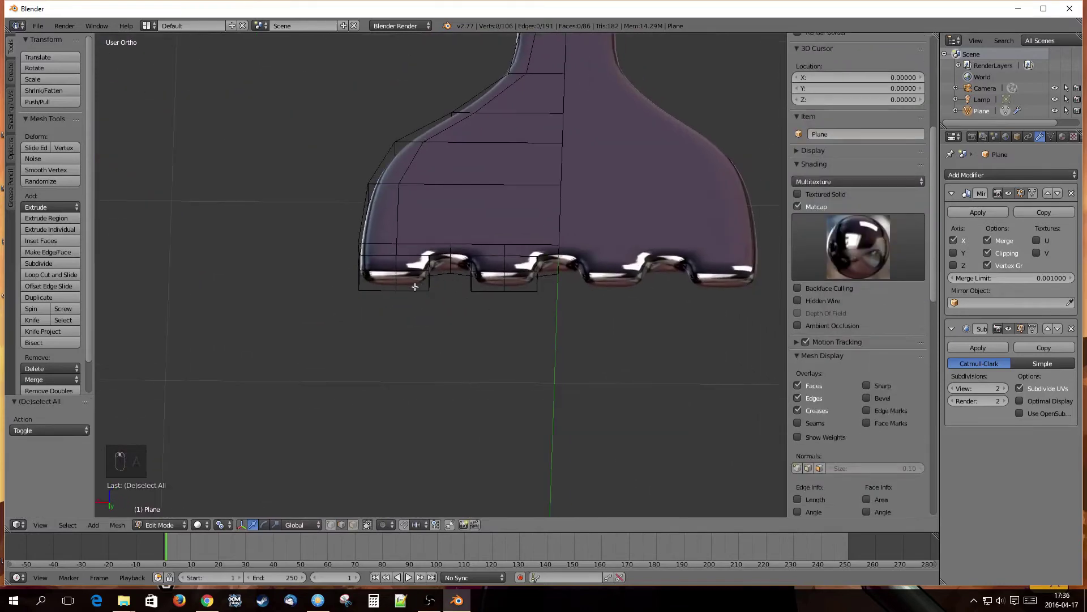
{"action": "key", "text": "ctrl+Tab"}
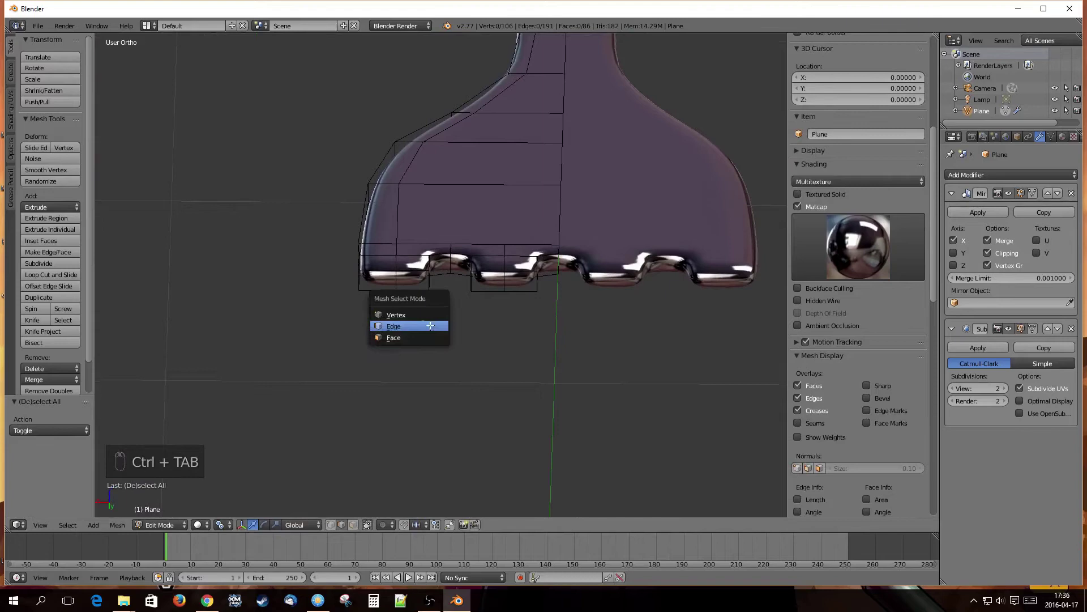
{"action": "left_click", "coordinate": [403, 338]}
{"action": "right_click", "coordinate": [378, 282]}
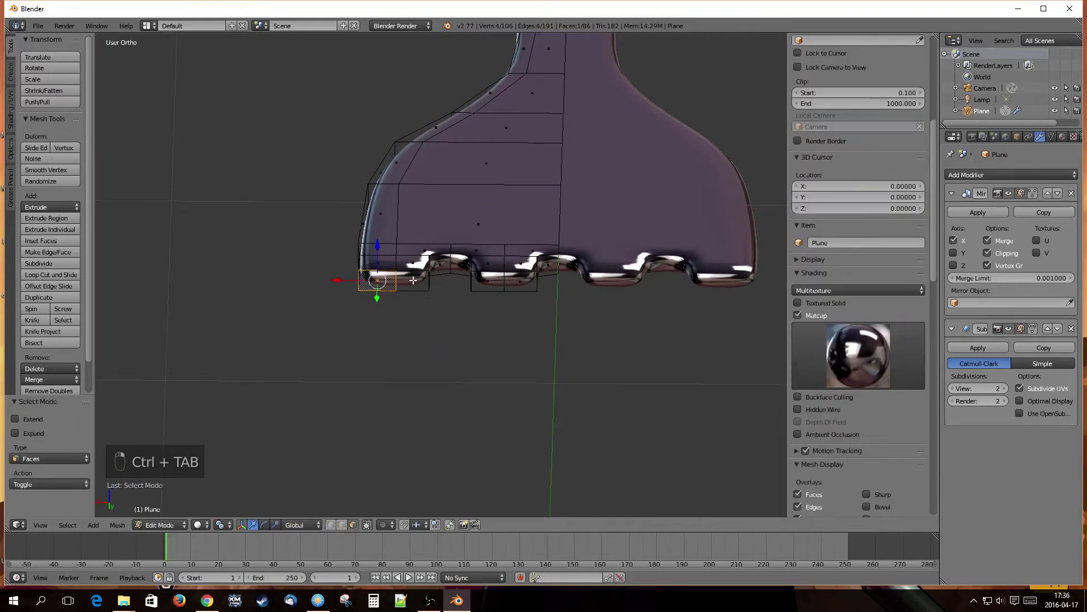
{"action": "right_click", "coordinate": [413, 281], "text": "shift"}
{"action": "right_click", "coordinate": [483, 280], "text": "shift"}
{"action": "right_click", "coordinate": [522, 282], "text": "shift"}
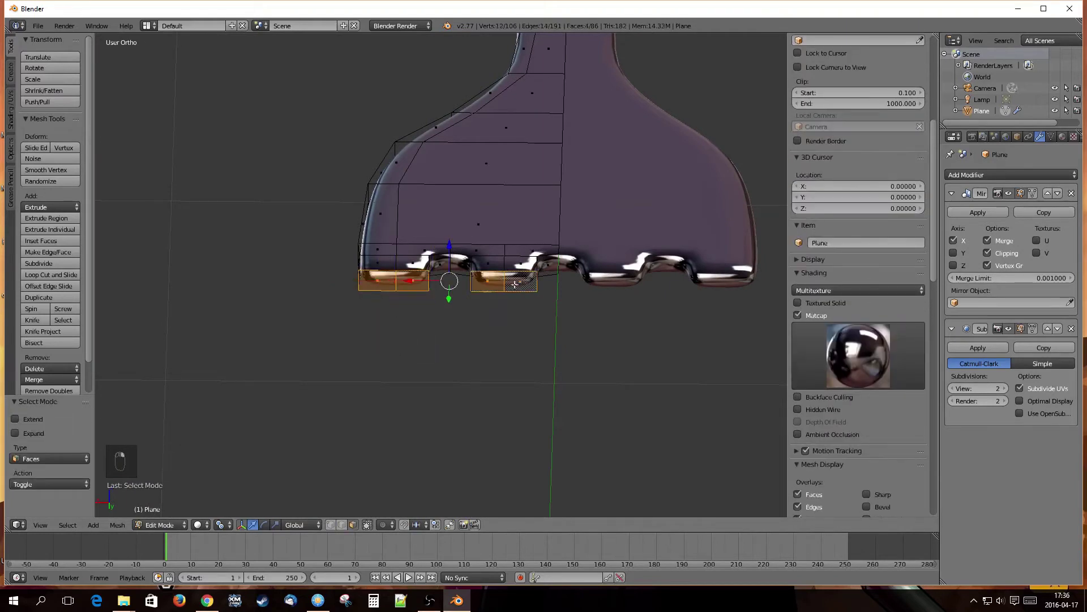
{"action": "middle_click_drag", "start_coordinate": [523, 282], "coordinate": [550, 343]}
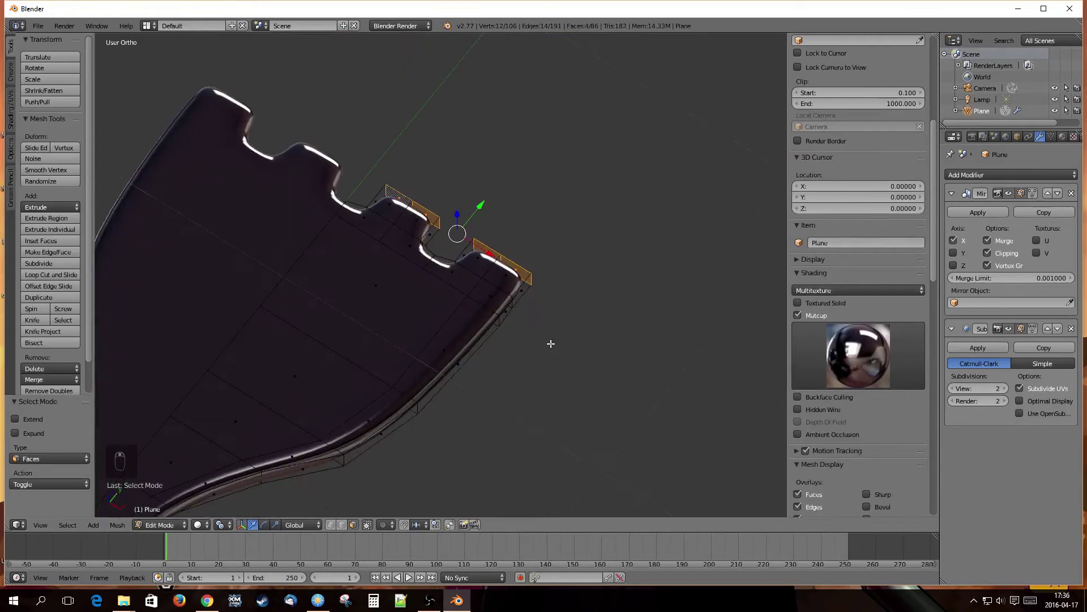
Step: In top view, extrude the stub end faces about 1.923 to the length of the reference tines
{"action": "key", "text": "KP_7"}
{"action": "scroll", "coordinate": [511, 344], "scroll_direction": "down", "scroll_amount": 3}
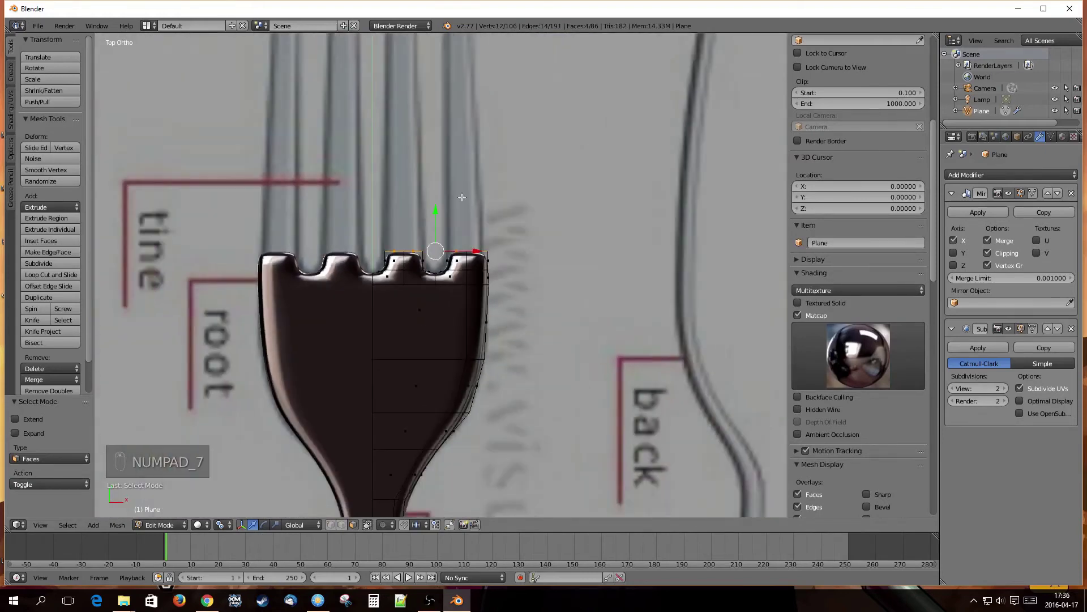
{"action": "middle_click_drag", "start_coordinate": [446, 185], "coordinate": [437, 360], "text": "shift"}
{"action": "scroll", "coordinate": [432, 331], "scroll_direction": "down", "scroll_amount": 1}
{"action": "key", "text": "e"}
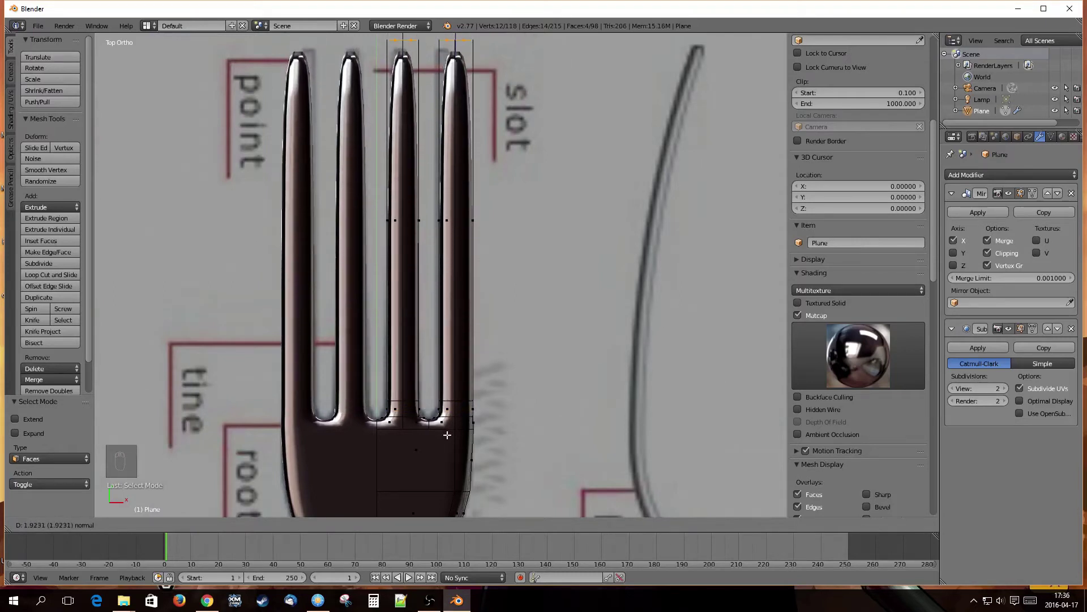
{"action": "left_click", "coordinate": [447, 435]}
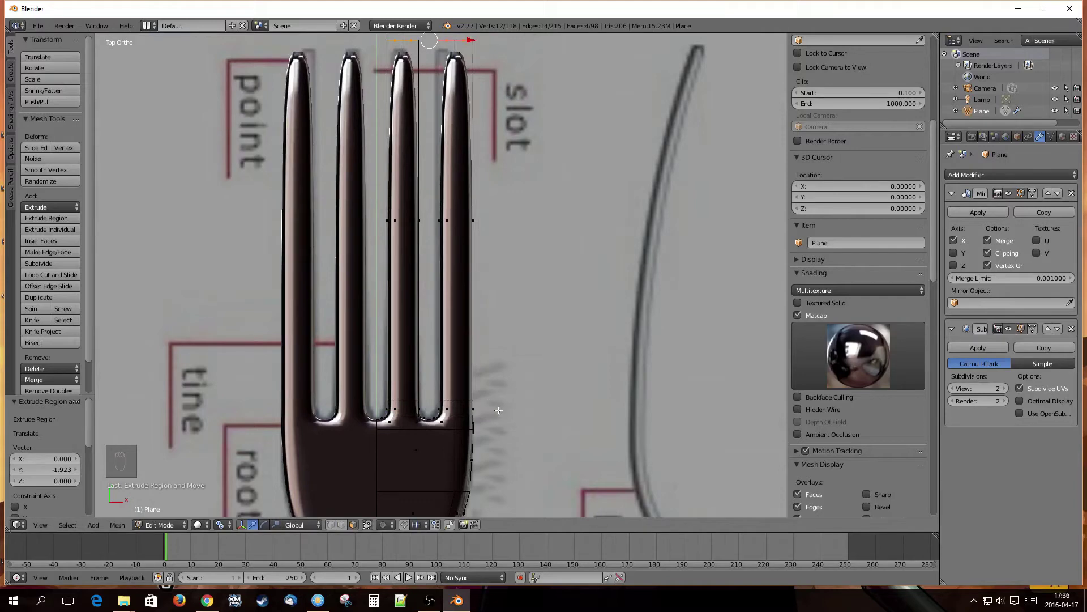
{"action": "scroll", "coordinate": [458, 374], "scroll_direction": "down", "scroll_amount": 2}
Step: Scale the end faces of both tines to about 0.507 to taper the tips
{"action": "middle_click_drag", "start_coordinate": [463, 380], "coordinate": [358, 297]}
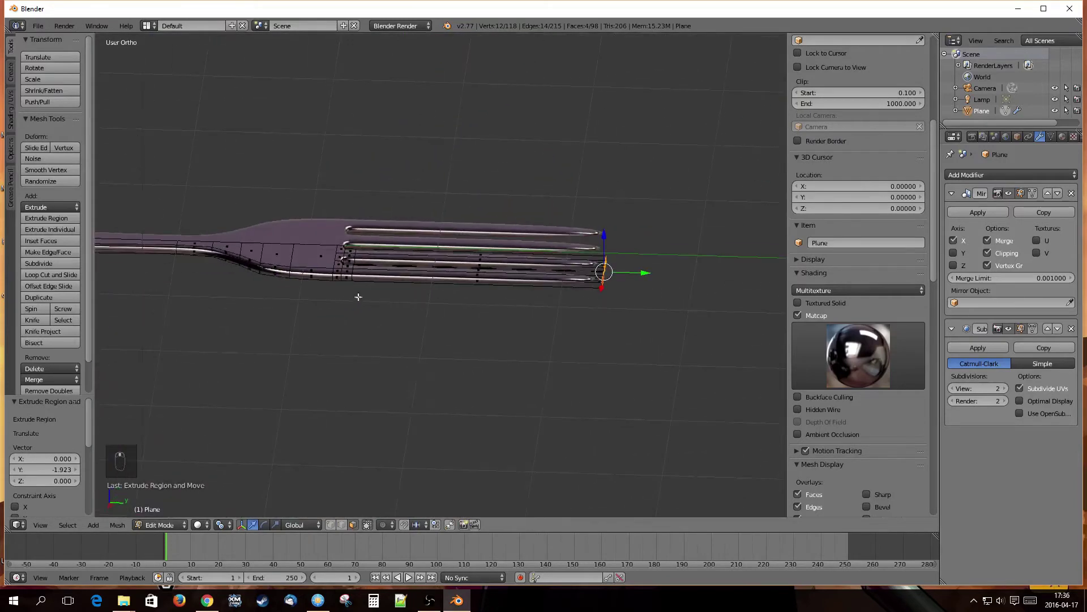
{"action": "middle_click_drag", "start_coordinate": [442, 290], "coordinate": [550, 335]}
{"action": "scroll", "coordinate": [544, 360], "scroll_direction": "up", "scroll_amount": 2}
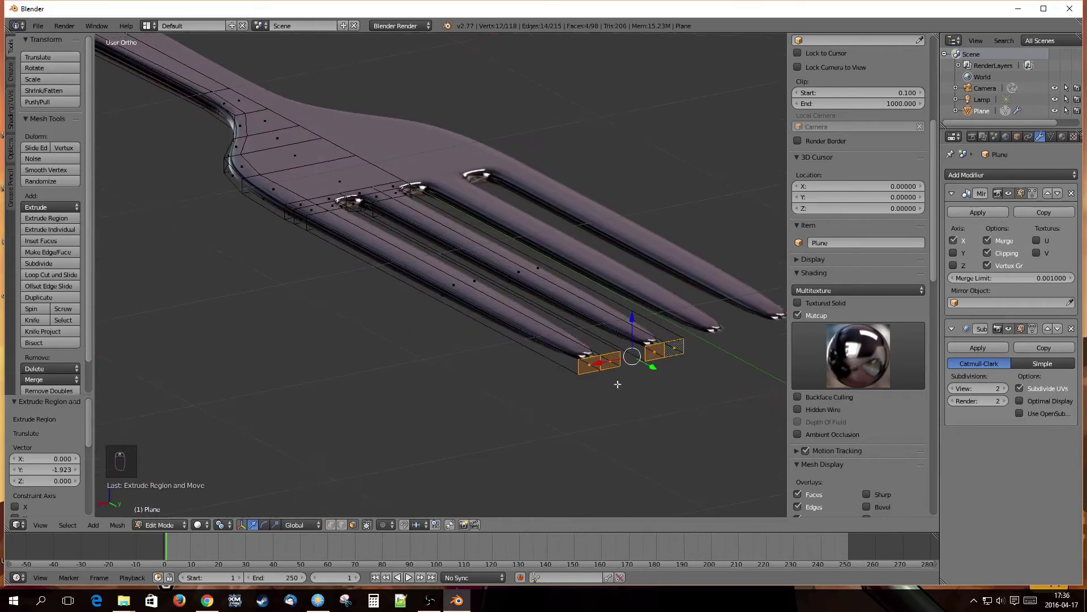
{"action": "scroll", "coordinate": [617, 384], "scroll_direction": "up", "scroll_amount": 4}
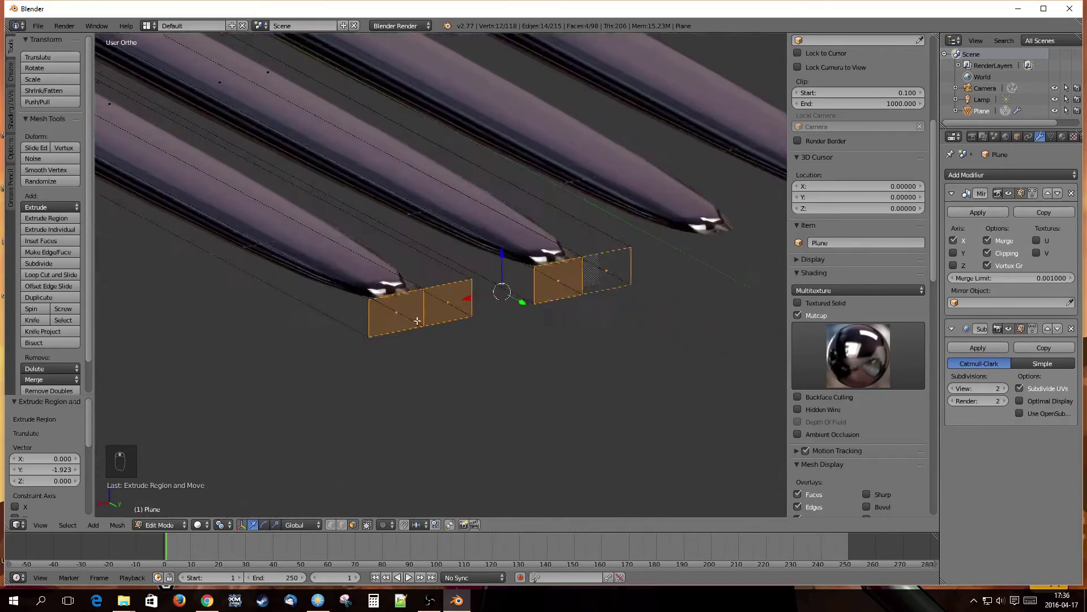
{"action": "scroll", "coordinate": [417, 320], "scroll_direction": "up", "scroll_amount": 2}
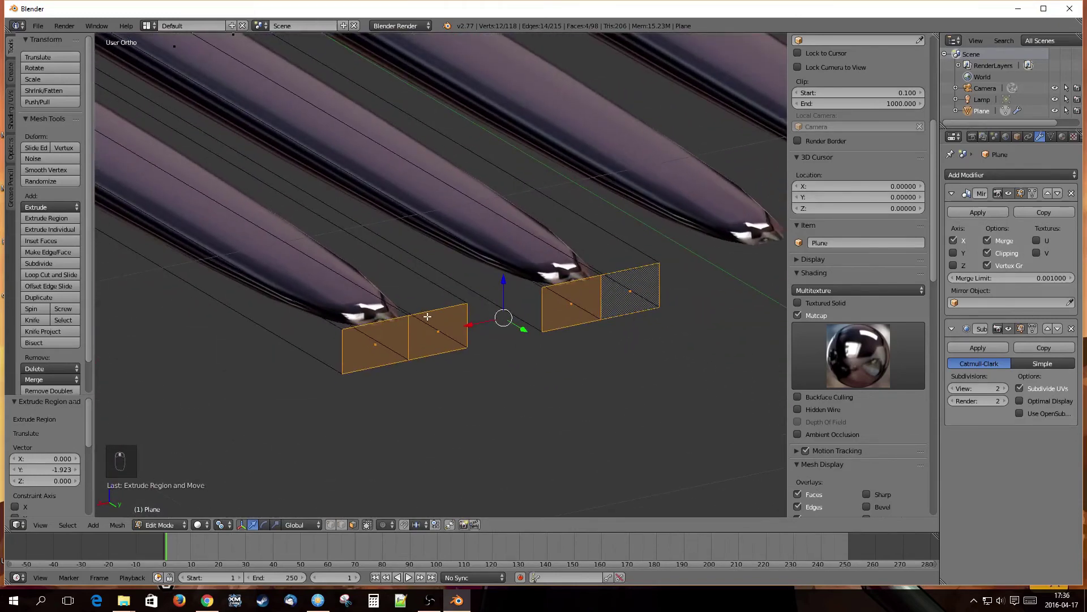
{"action": "key", "text": "s"}
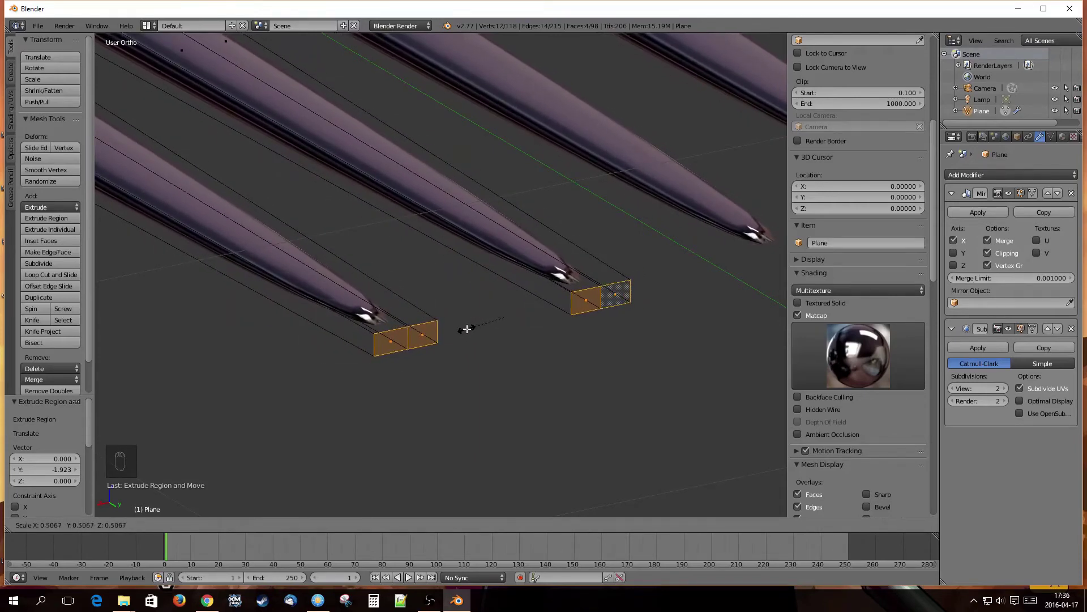
{"action": "left_click", "coordinate": [467, 329]}
{"action": "middle_click_drag", "start_coordinate": [467, 329], "coordinate": [455, 362]}
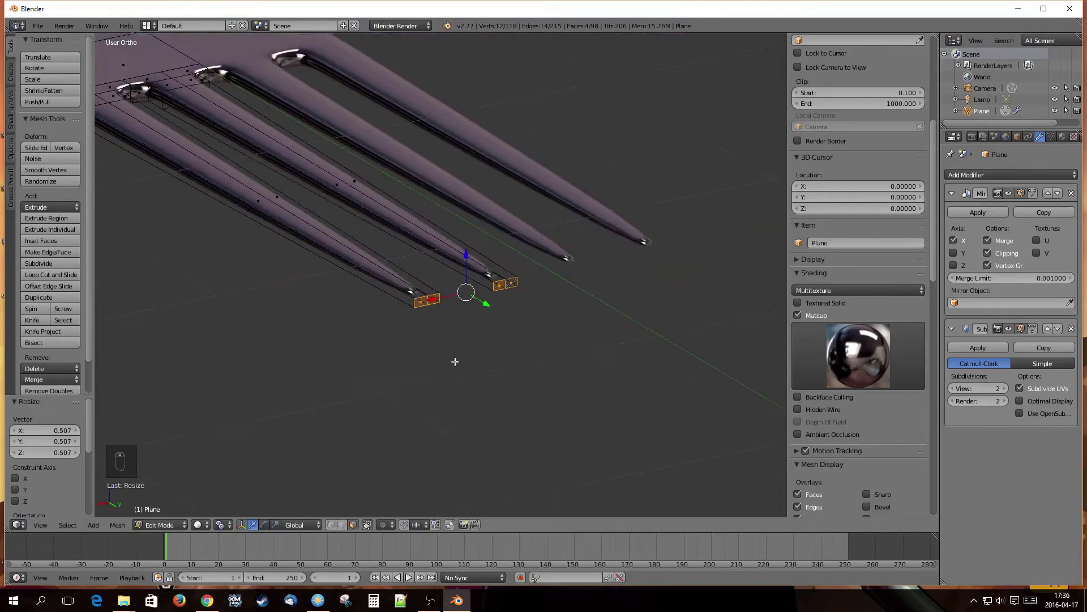
Step: Scale the end faces of both tines along X to about 0.363 to narrow the tips
{"action": "scroll", "coordinate": [414, 291], "scroll_direction": "up", "scroll_amount": 5}
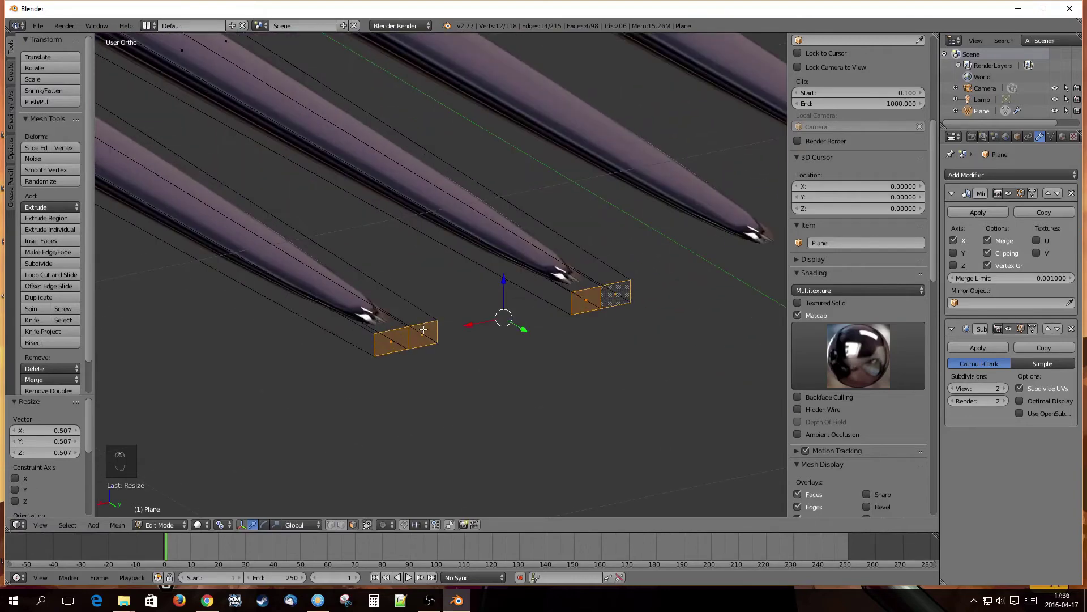
{"action": "key", "text": "s"}
{"action": "key", "text": "x"}
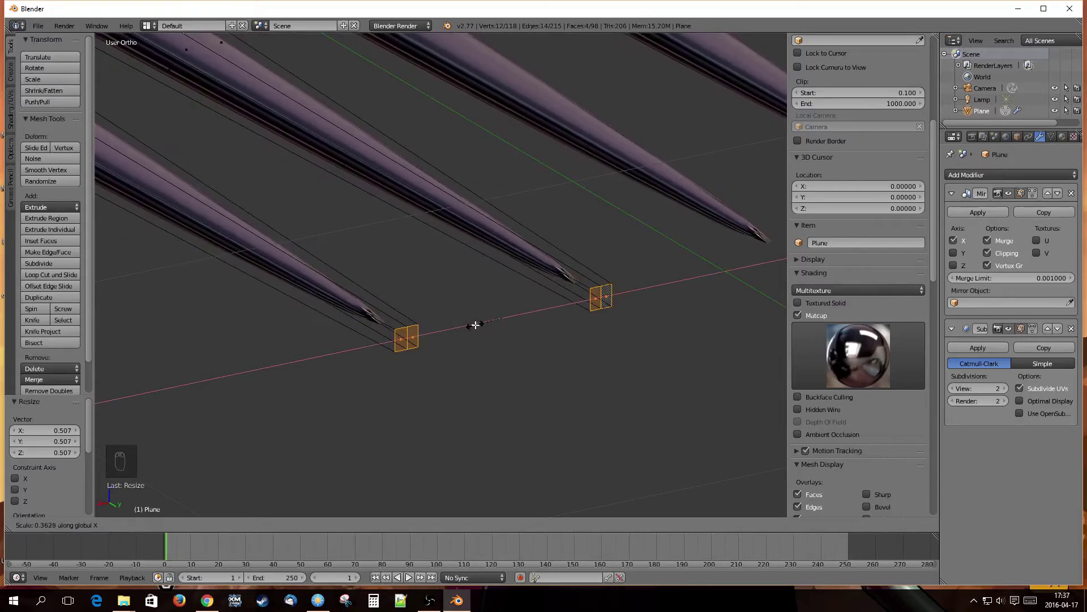
{"action": "left_click", "coordinate": [475, 324]}
{"action": "middle_click_drag", "start_coordinate": [427, 381], "coordinate": [414, 373]}
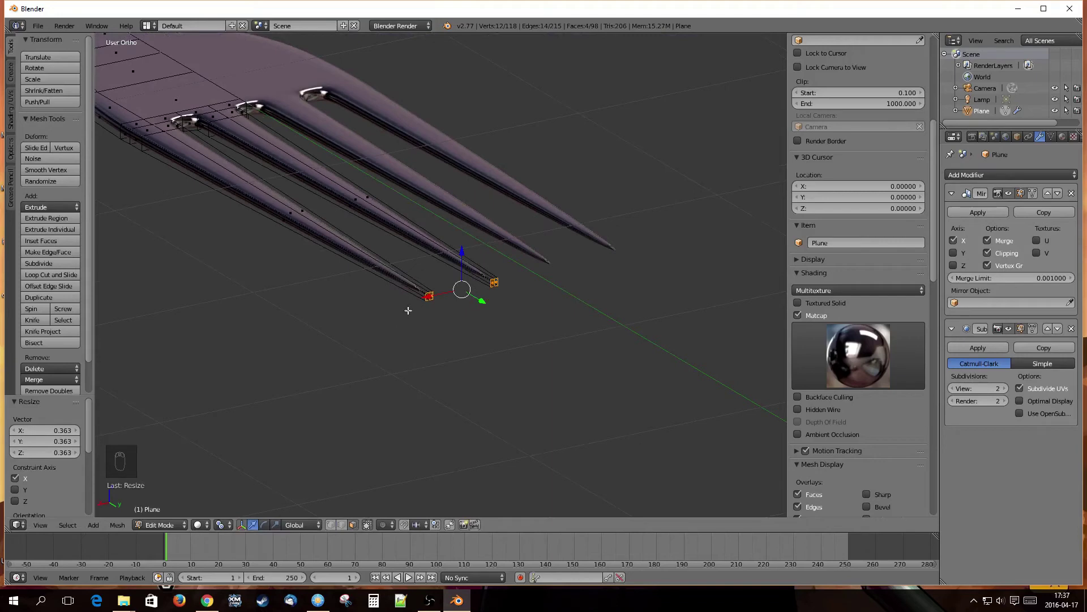
Step: Clear the selection and switch to edge selection
{"action": "key", "text": "a"}
{"action": "middle_click_drag", "start_coordinate": [310, 280], "coordinate": [405, 321]}
{"action": "scroll", "coordinate": [589, 284], "scroll_direction": "down", "scroll_amount": 1}
{"action": "scroll", "coordinate": [592, 290], "scroll_direction": "up", "scroll_amount": 2}
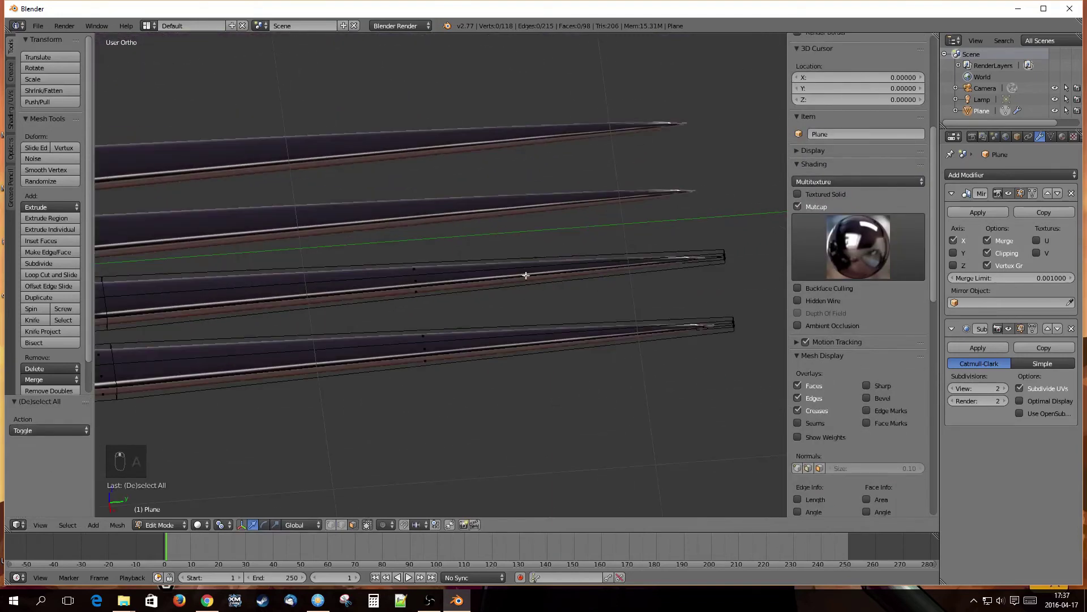
{"action": "scroll", "coordinate": [526, 276], "scroll_direction": "down", "scroll_amount": 2}
{"action": "middle_click_drag", "start_coordinate": [333, 311], "coordinate": [440, 318]}
{"action": "key", "text": "ctrl+Tab"}
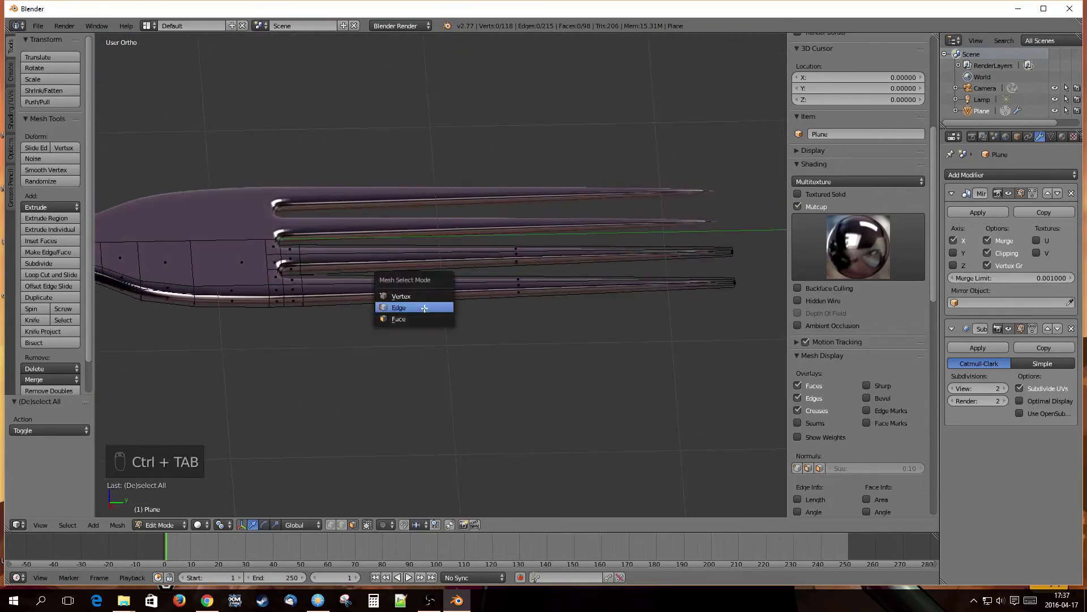
{"action": "left_click", "coordinate": [424, 307]}
{"action": "scroll", "coordinate": [406, 286], "scroll_direction": "up", "scroll_amount": 2}
{"action": "middle_click_drag", "start_coordinate": [410, 286], "coordinate": [430, 388]}
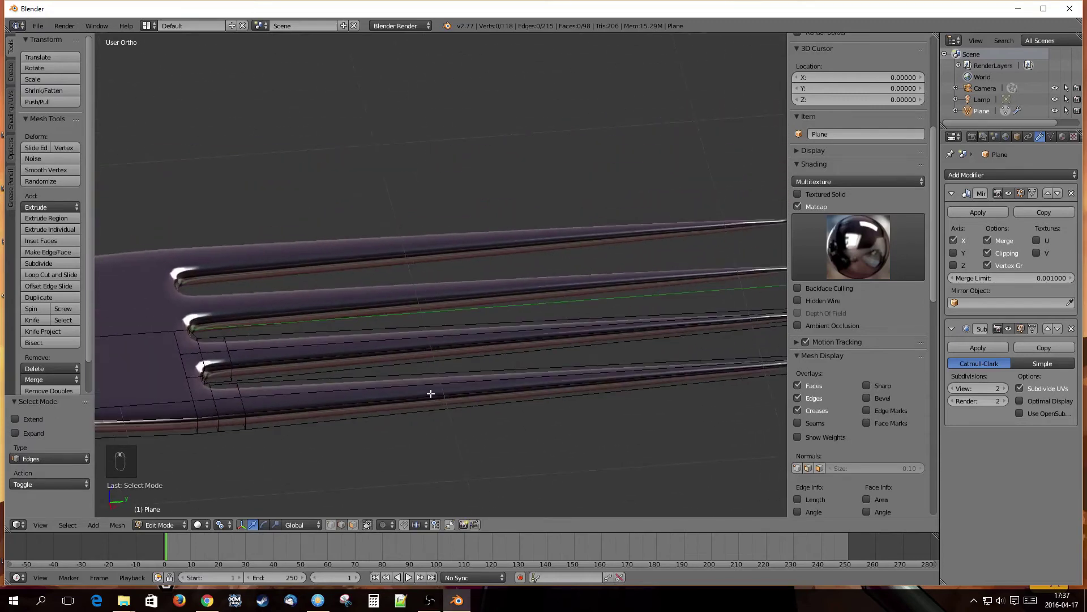
{"action": "key", "text": "a"}
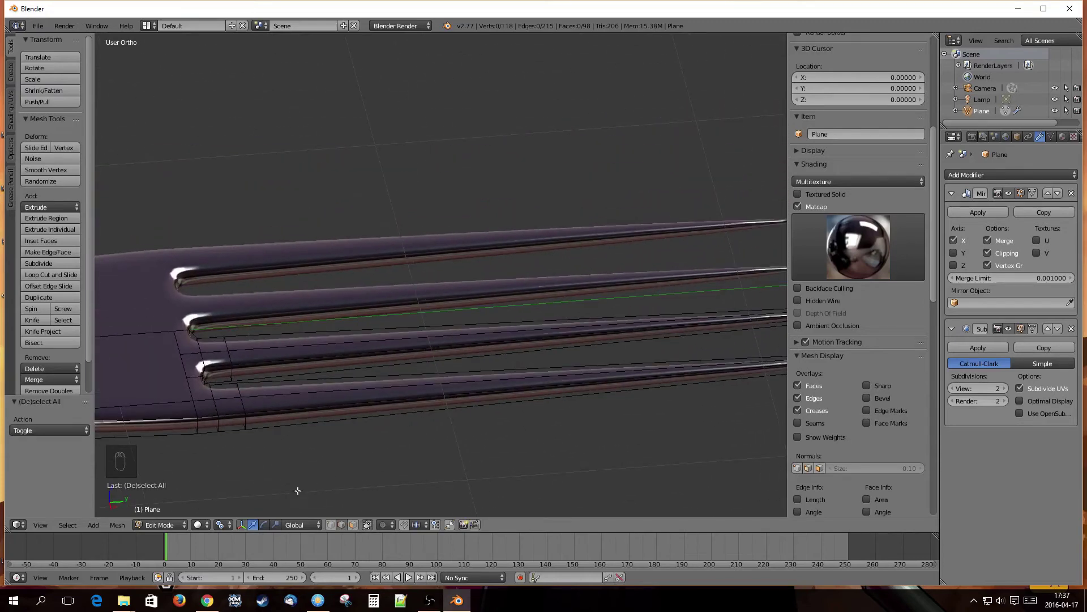
Step: With selection through the mesh allowed, box-select all the long lengthwise edges of both tines
{"action": "left_click", "coordinate": [368, 526]}
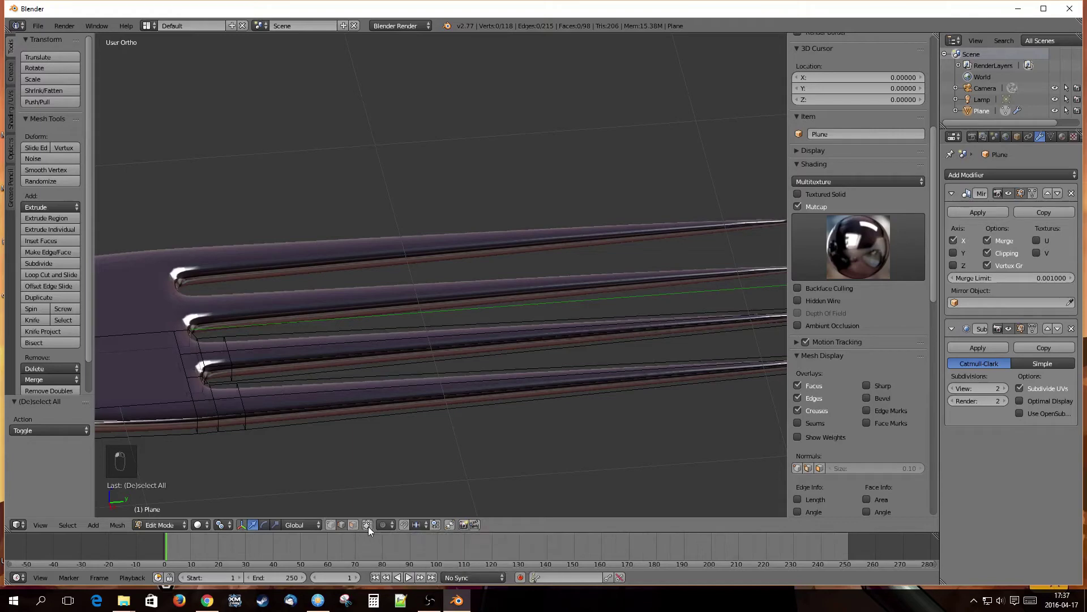
{"action": "right_click", "coordinate": [441, 339]}
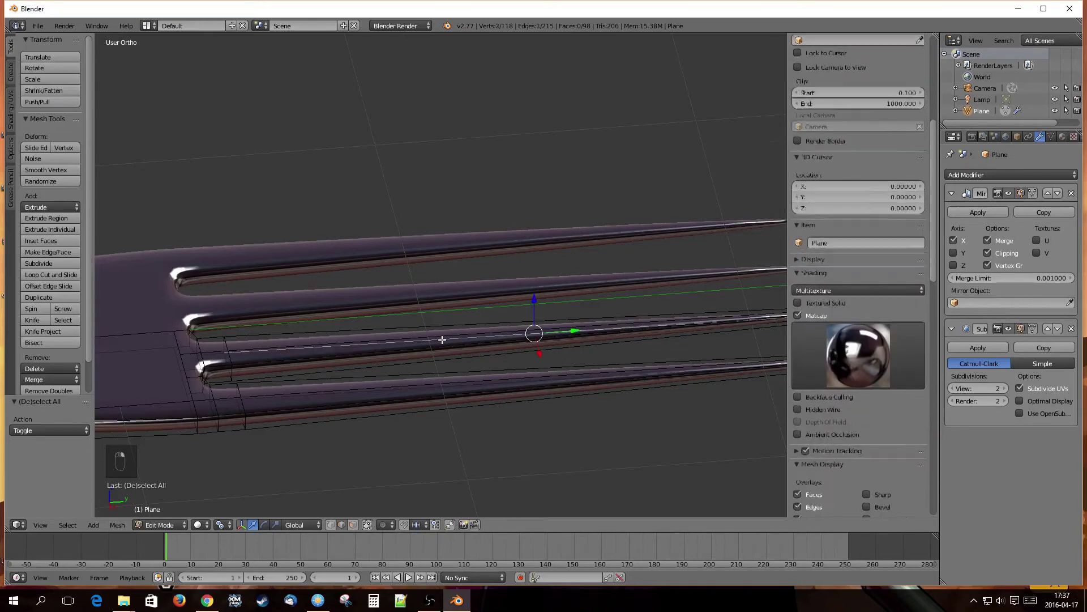
{"action": "right_click", "coordinate": [388, 352]}
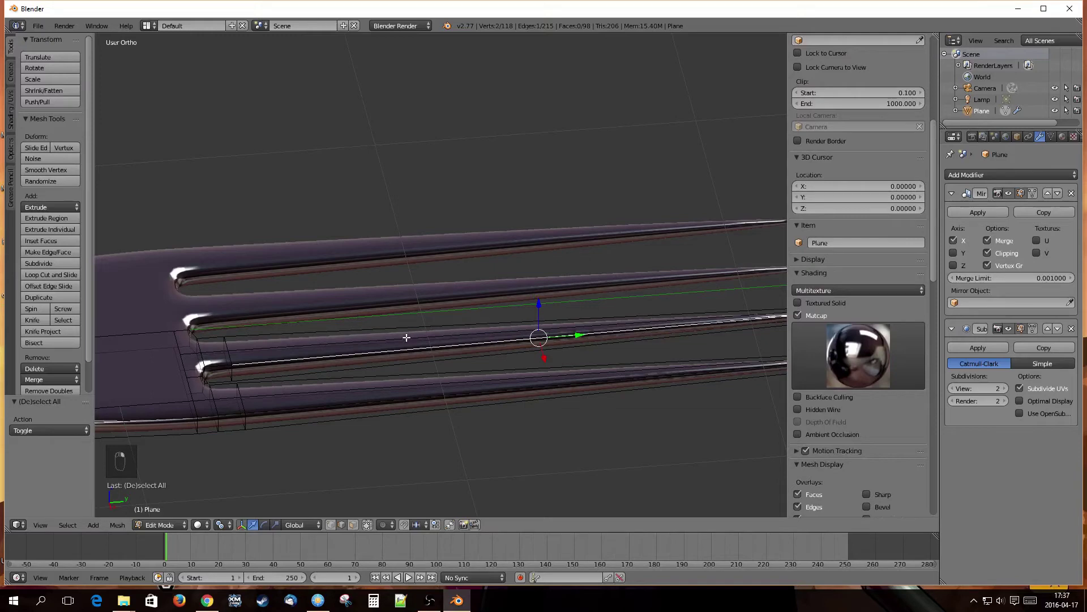
{"action": "right_click", "coordinate": [407, 337]}
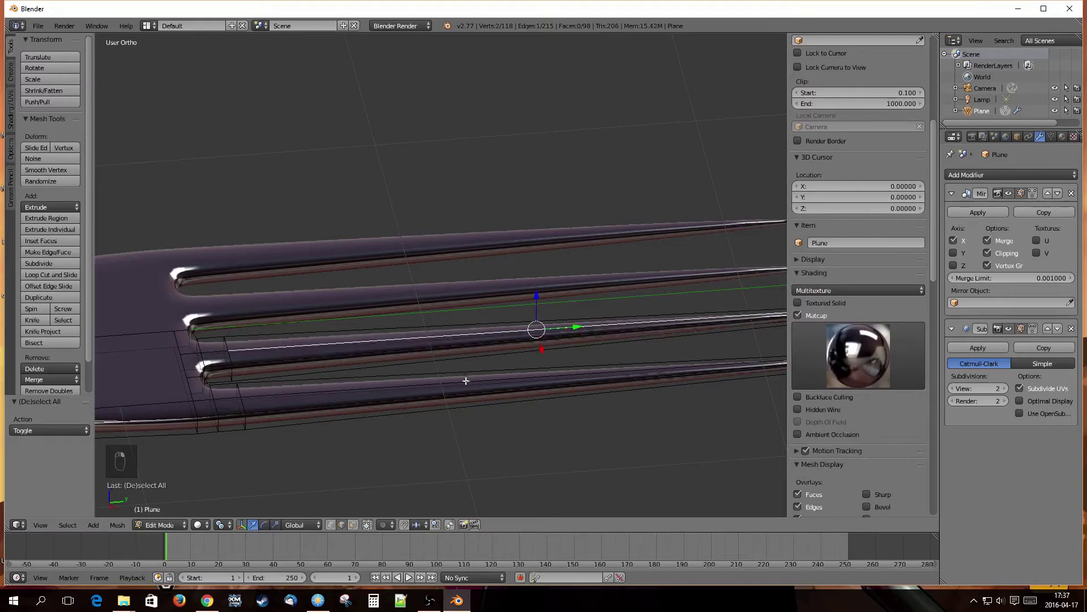
{"action": "key", "text": "b"}
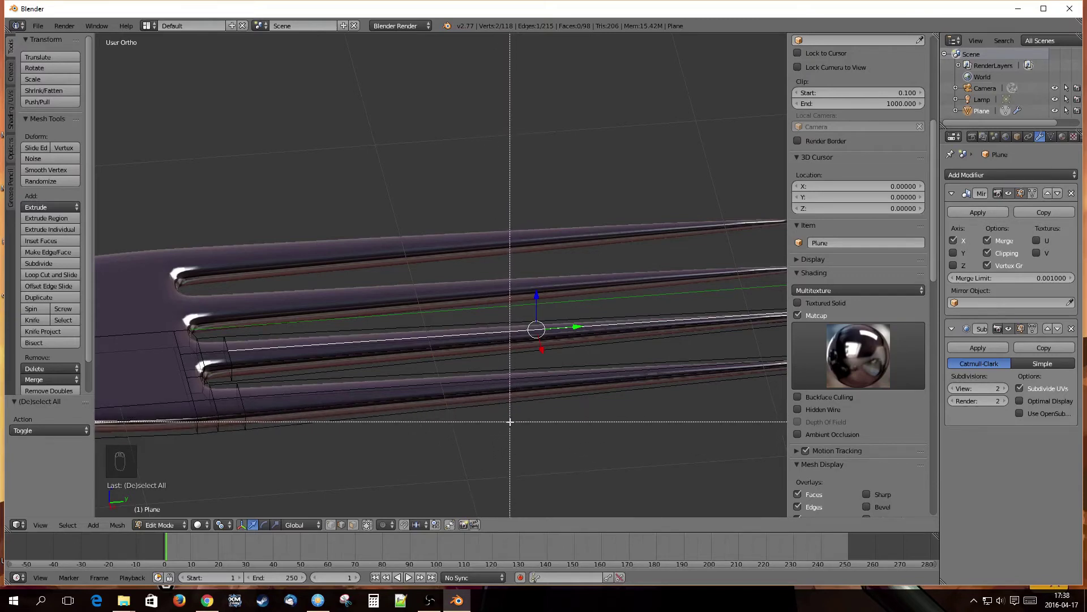
{"action": "left_click_drag", "start_coordinate": [513, 429], "coordinate": [401, 294]}
Step: Subdivide the selected lengthwise tine edges with 3 cuts, then clear the selection
{"action": "mouse_move", "coordinate": [415, 359]}
{"action": "middle_mouse_down"}
{"action": "mouse_move", "coordinate": [468, 333]}
{"action": "mouse_move", "coordinate": [478, 299]}
{"action": "mouse_move", "coordinate": [408, 333]}
{"action": "mouse_move", "coordinate": [400, 374]}
{"action": "middle_mouse_up"}
{"action": "key", "text": "w"}
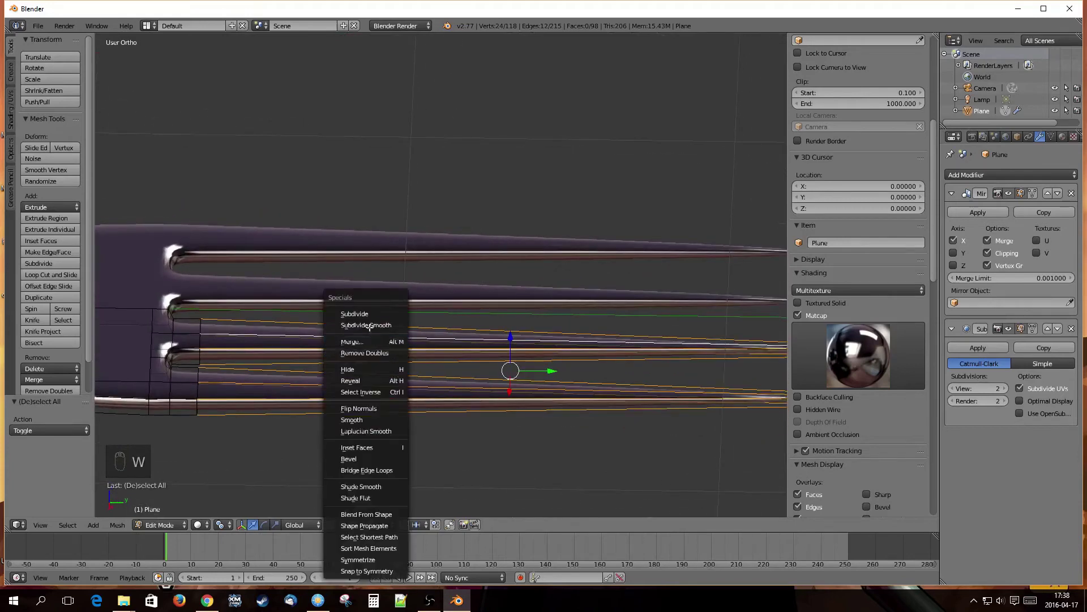
{"action": "left_click", "coordinate": [384, 317]}
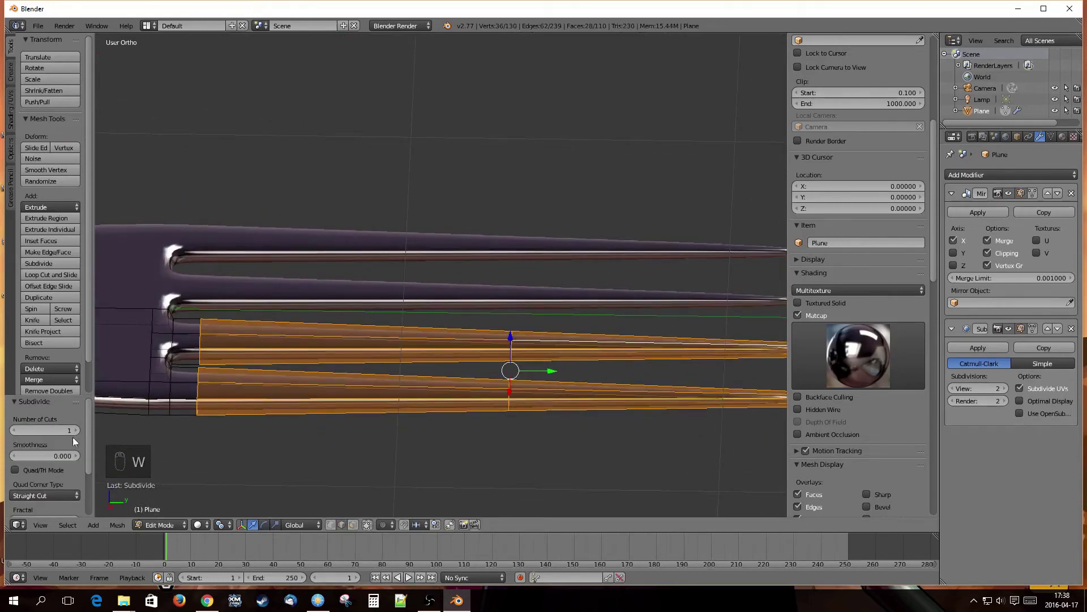
{"action": "left_click", "coordinate": [76, 431]}
{"action": "left_click", "coordinate": [76, 430]}
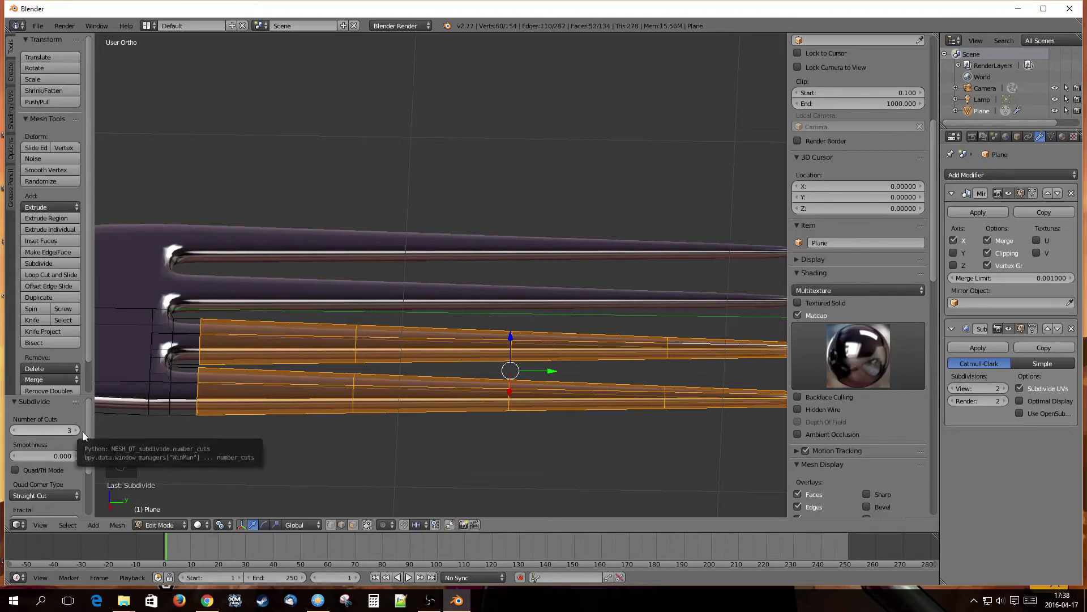
{"action": "scroll", "coordinate": [364, 424], "scroll_direction": "down", "scroll_amount": 2}
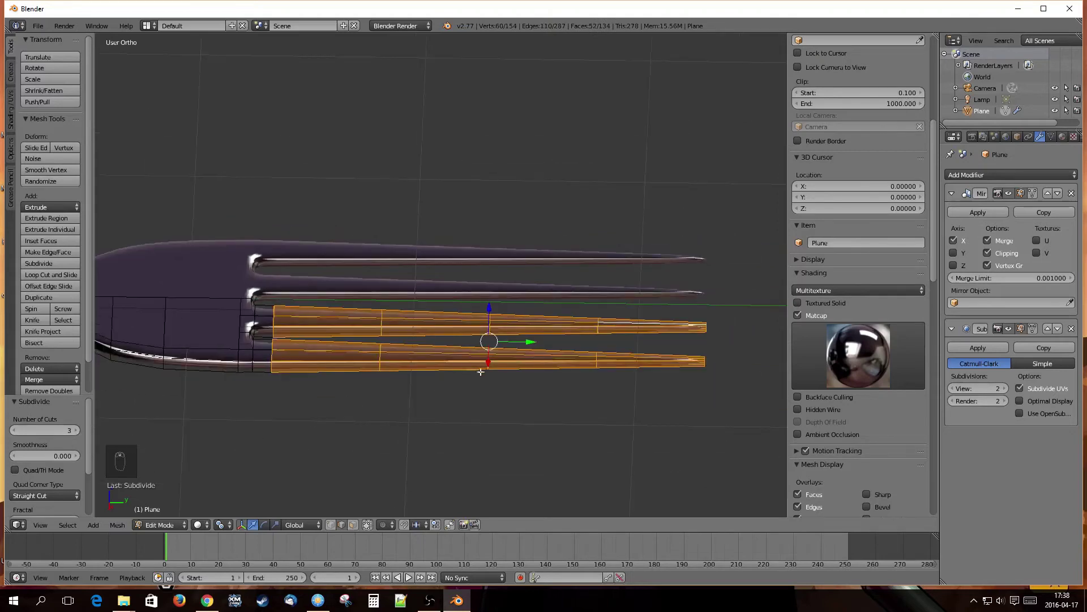
{"action": "key", "text": "a"}
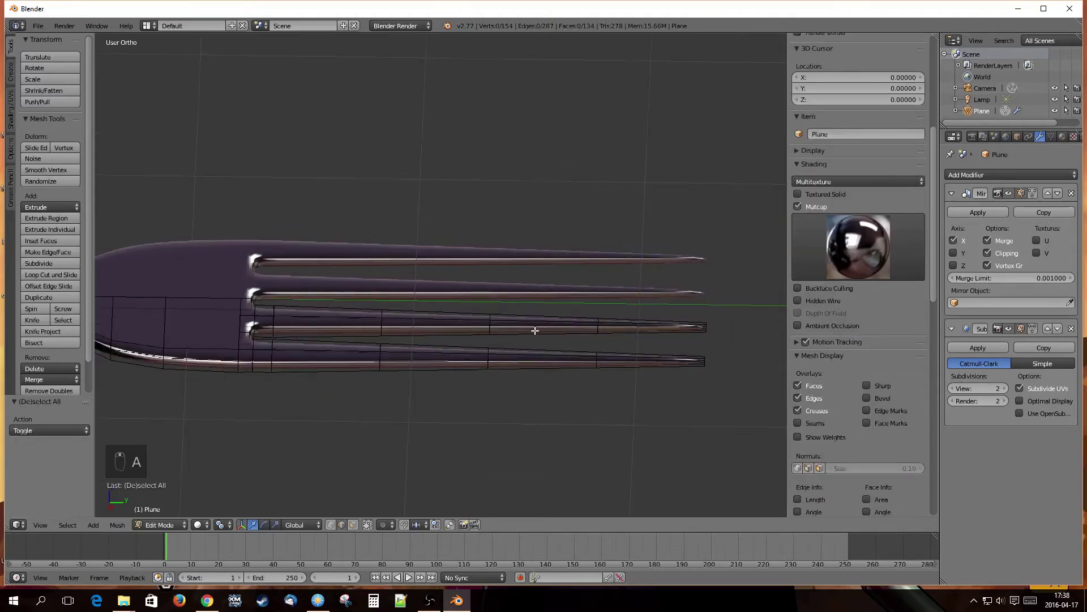
Step: Examine the subdivided tines from their tips back to the fork's head
{"action": "middle_click_drag", "start_coordinate": [536, 330], "coordinate": [482, 314]}
{"action": "scroll", "coordinate": [534, 458], "scroll_direction": "up", "scroll_amount": 2}
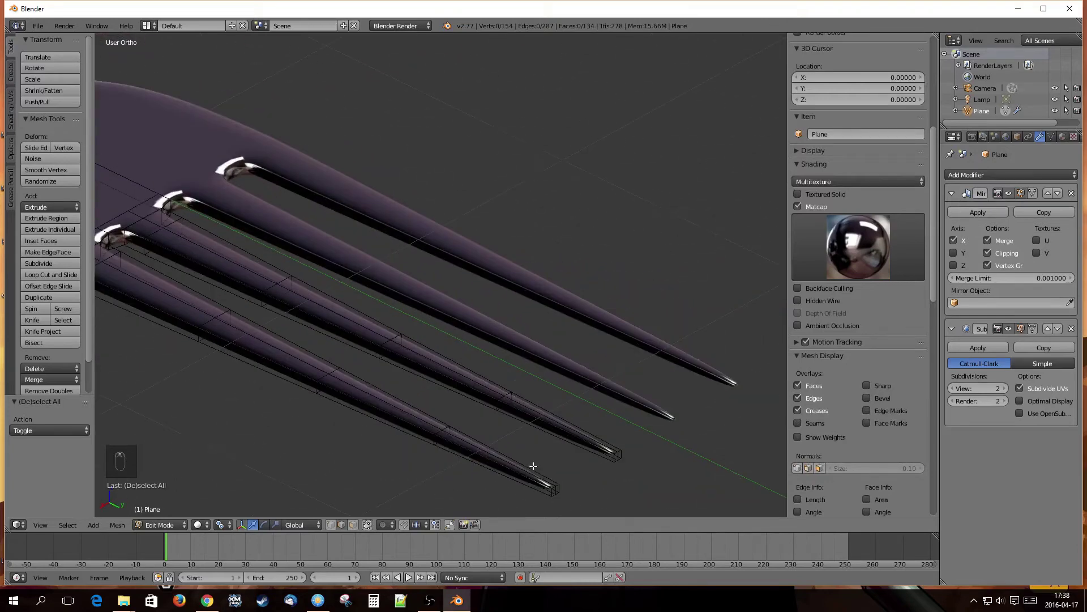
{"action": "scroll", "coordinate": [550, 479], "scroll_direction": "up", "scroll_amount": 2}
{"action": "middle_click_drag", "start_coordinate": [550, 466], "coordinate": [432, 208], "text": "shift"}
{"action": "scroll", "coordinate": [504, 384], "scroll_direction": "up", "scroll_amount": 2}
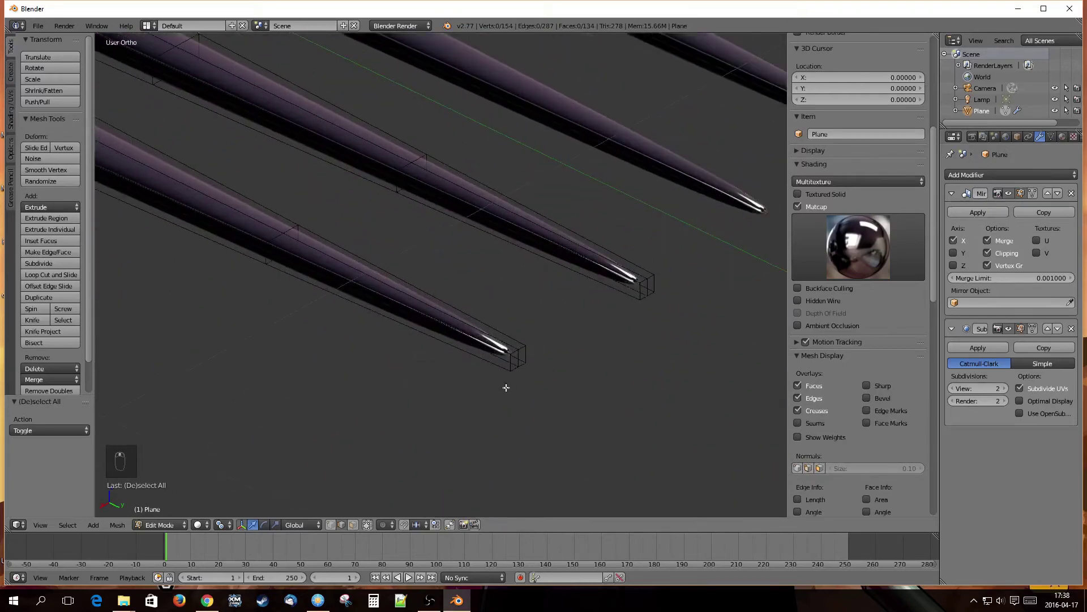
{"action": "scroll", "coordinate": [506, 387], "scroll_direction": "up", "scroll_amount": 2}
{"action": "scroll", "coordinate": [520, 389], "scroll_direction": "down", "scroll_amount": 7}
{"action": "middle_click_drag", "start_coordinate": [276, 275], "coordinate": [603, 446], "text": "shift"}
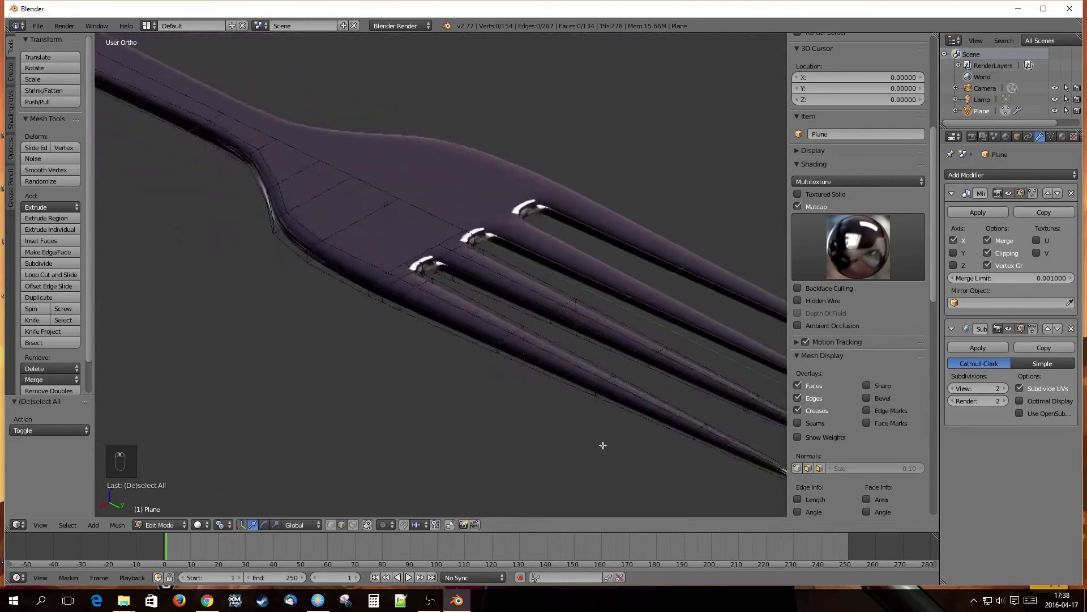
{"action": "scroll", "coordinate": [606, 436], "scroll_direction": "down", "scroll_amount": 2}
{"action": "scroll", "coordinate": [323, 222], "scroll_direction": "up", "scroll_amount": 3}
Step: Add one centred loop cut lengthwise around the fork's side wall, halfway through its thickness, and clear the selection
{"action": "middle_click_drag", "start_coordinate": [362, 259], "coordinate": [345, 214]}
{"action": "scroll", "coordinate": [324, 287], "scroll_direction": "up", "scroll_amount": 3}
{"action": "middle_click_drag", "start_coordinate": [323, 289], "coordinate": [244, 374]}
{"action": "scroll", "coordinate": [301, 311], "scroll_direction": "up", "scroll_amount": 5}
{"action": "middle_click_drag", "start_coordinate": [153, 347], "coordinate": [391, 284], "text": "shift"}
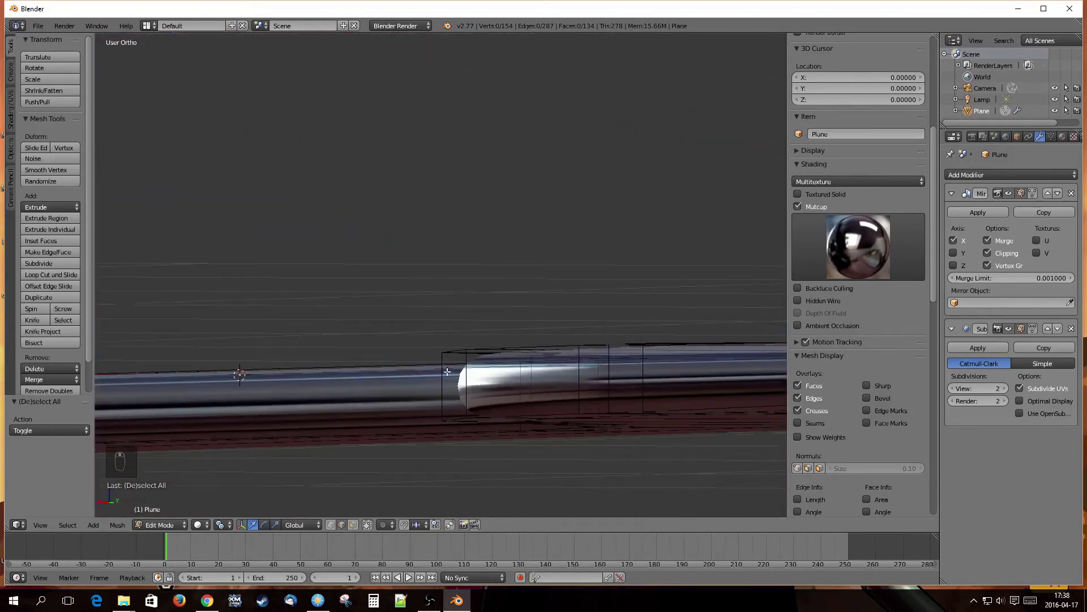
{"action": "middle_click_drag", "start_coordinate": [448, 371], "coordinate": [390, 324]}
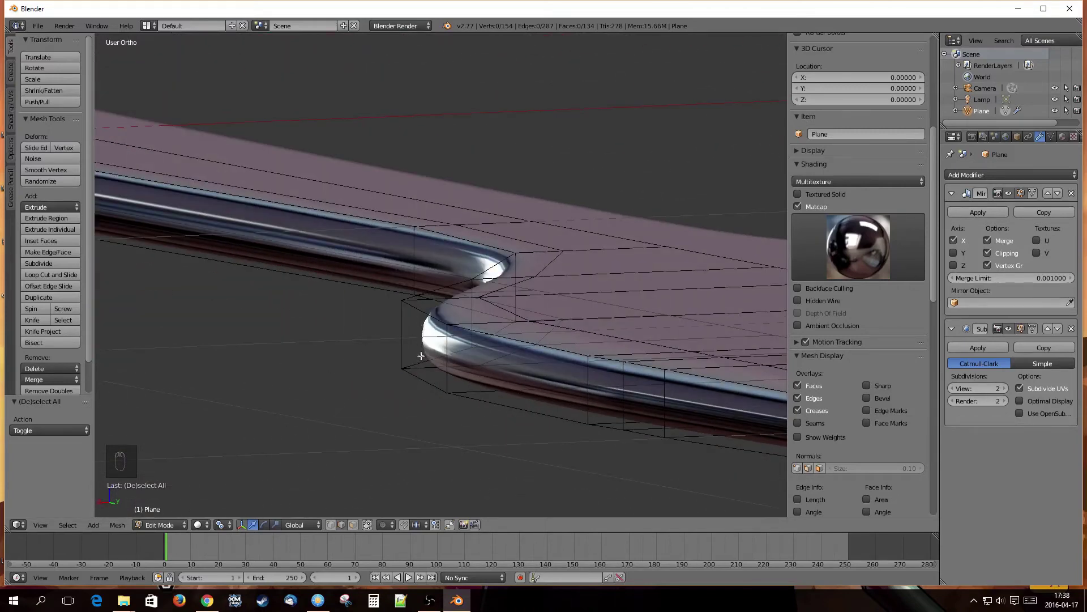
{"action": "key", "text": "ctrl+r"}
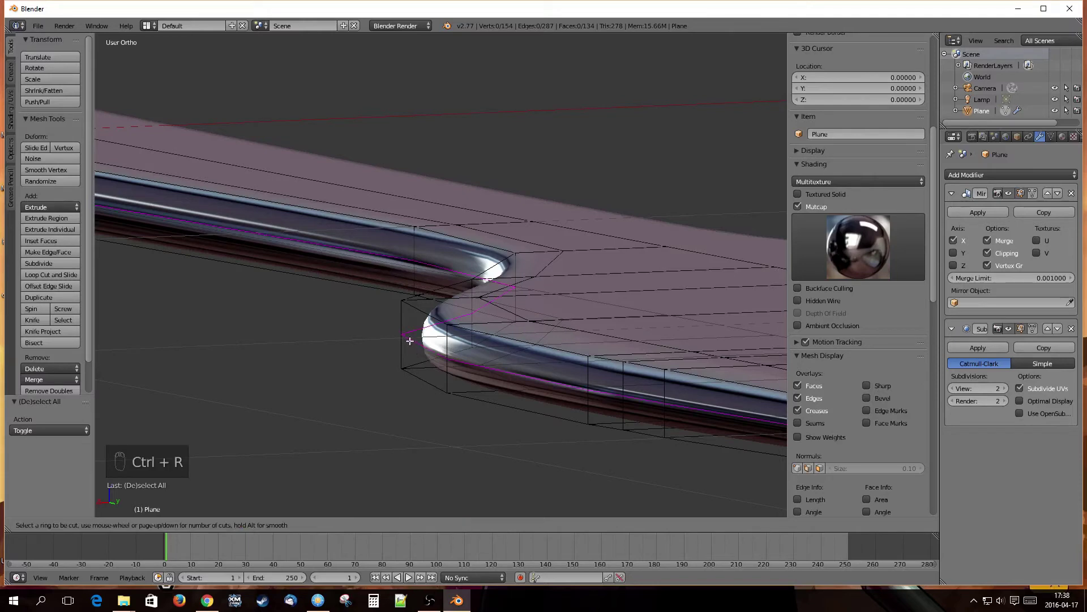
{"action": "left_click", "coordinate": [402, 333]}
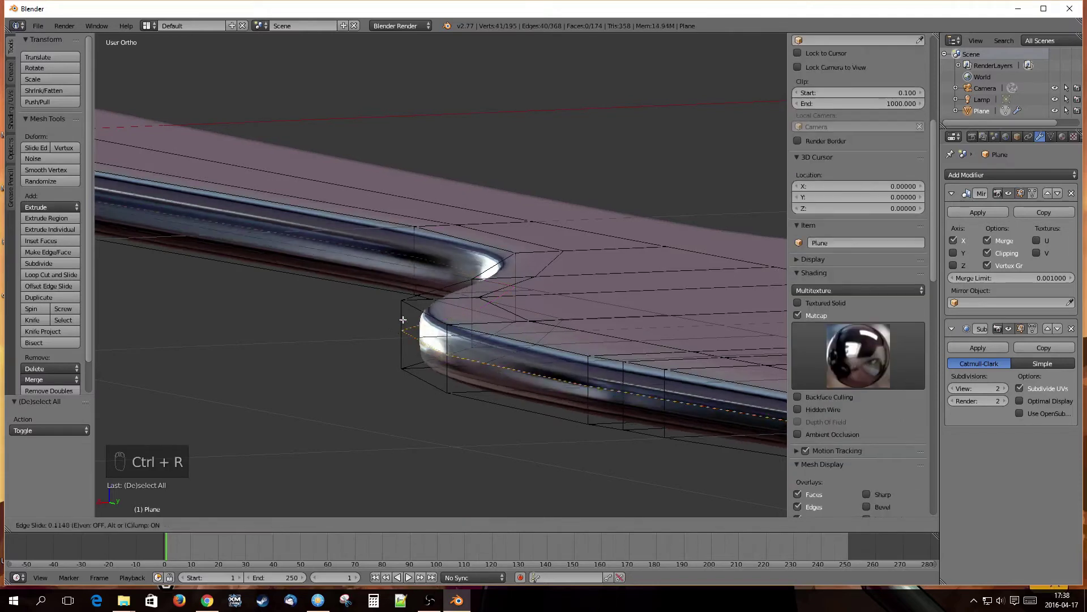
{"action": "right_click", "coordinate": [407, 337]}
{"action": "scroll", "coordinate": [343, 366], "scroll_direction": "down", "scroll_amount": 3}
{"action": "scroll", "coordinate": [342, 366], "scroll_direction": "down", "scroll_amount": 7}
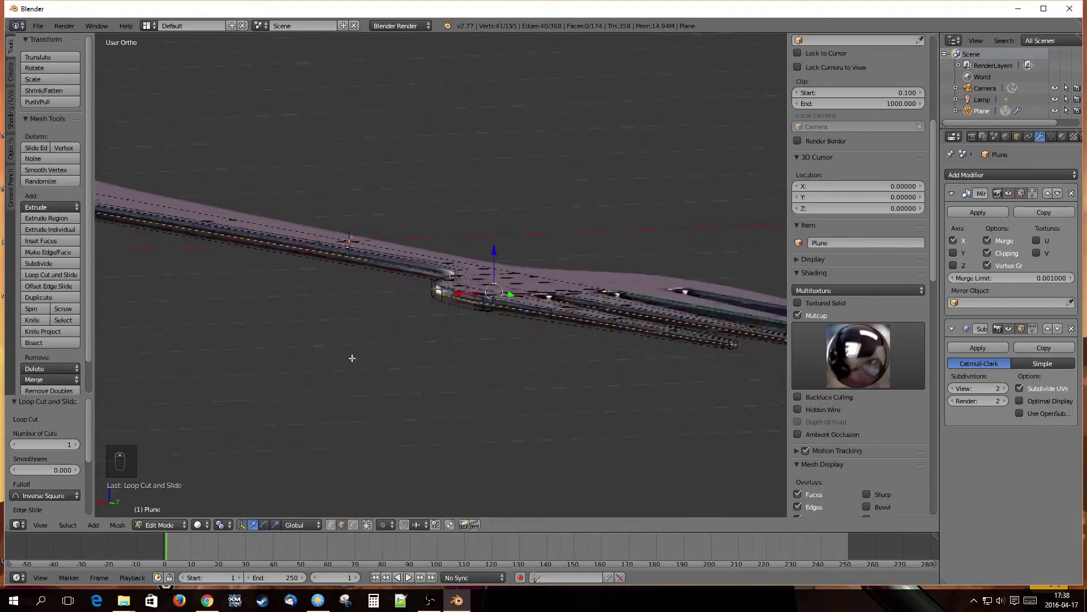
{"action": "middle_click_drag", "start_coordinate": [540, 300], "coordinate": [596, 316]}
{"action": "key", "text": "a"}
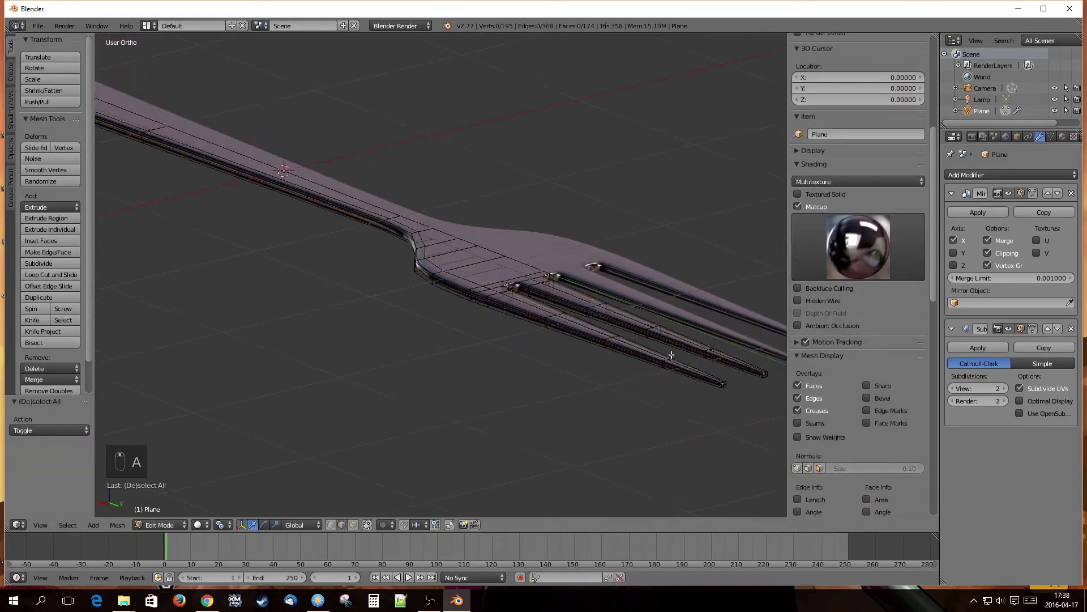
Step: Add one centred loop cut across the long middle section of the handle, near the 3D cursor
{"action": "middle_click_drag", "start_coordinate": [673, 358], "coordinate": [509, 343], "text": "shift"}
{"action": "scroll", "coordinate": [517, 355], "scroll_direction": "up", "scroll_amount": 6}
{"action": "middle_click_drag", "start_coordinate": [587, 406], "coordinate": [366, 258], "text": "shift"}
{"action": "scroll", "coordinate": [503, 364], "scroll_direction": "up", "scroll_amount": 2}
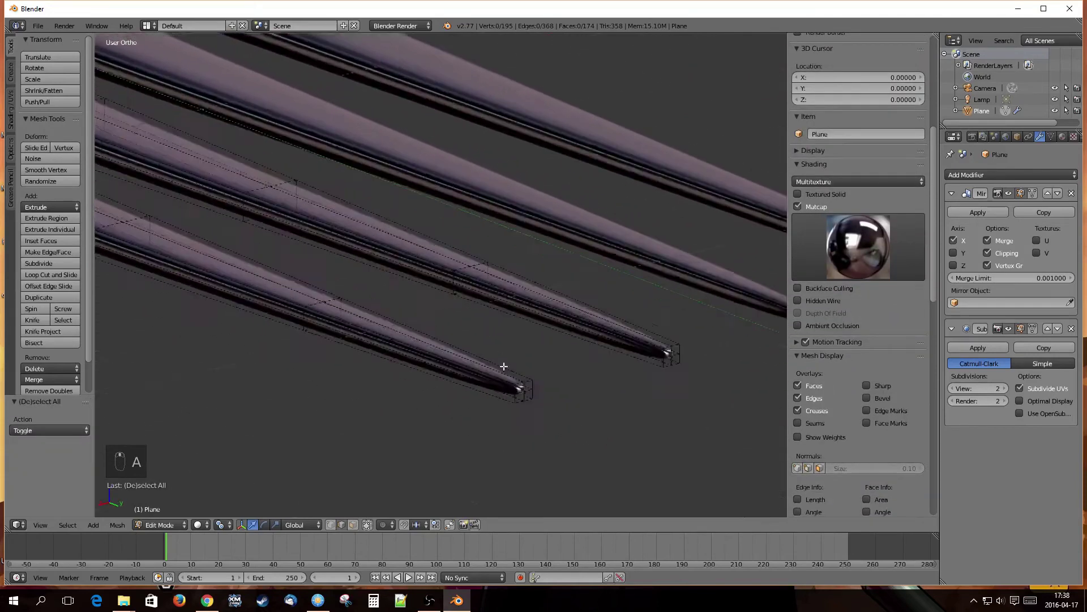
{"action": "scroll", "coordinate": [505, 360], "scroll_direction": "down", "scroll_amount": 8}
{"action": "middle_click_drag", "start_coordinate": [291, 218], "coordinate": [644, 361], "text": "shift"}
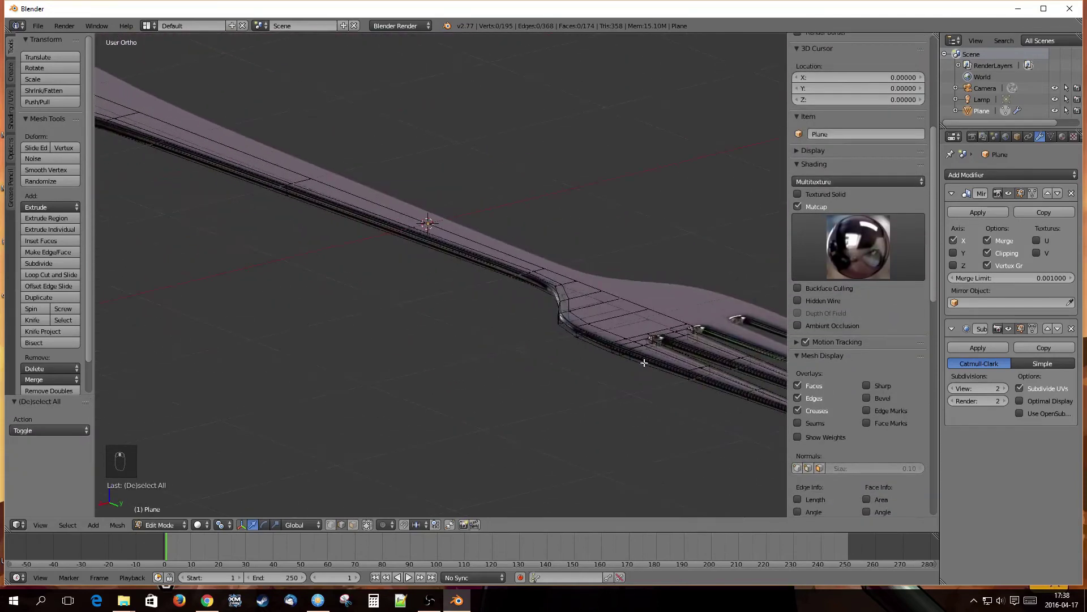
{"action": "middle_click_drag", "start_coordinate": [390, 249], "coordinate": [436, 289]}
{"action": "middle_click_drag", "start_coordinate": [342, 223], "coordinate": [532, 342], "text": "shift"}
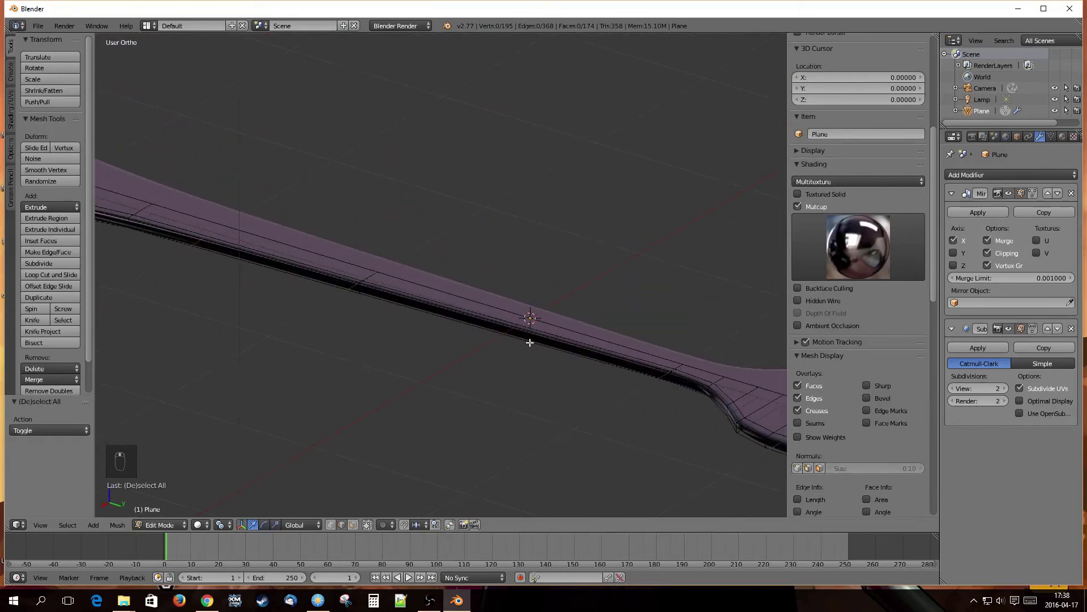
{"action": "scroll", "coordinate": [581, 367], "scroll_direction": "up", "scroll_amount": 1}
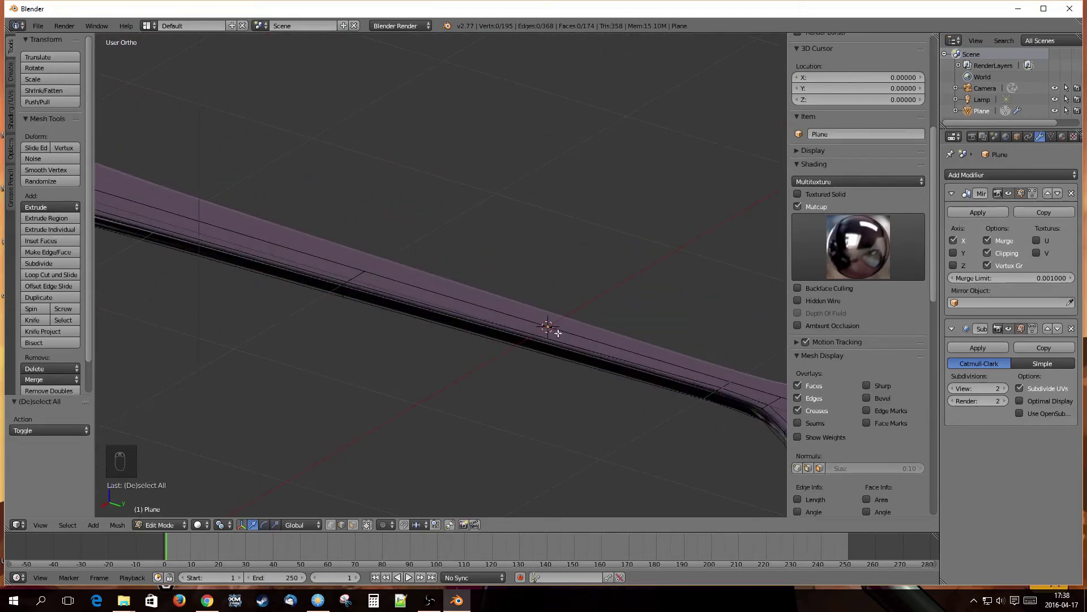
{"action": "key", "text": "ctrl+r"}
{"action": "left_click", "coordinate": [535, 358]}
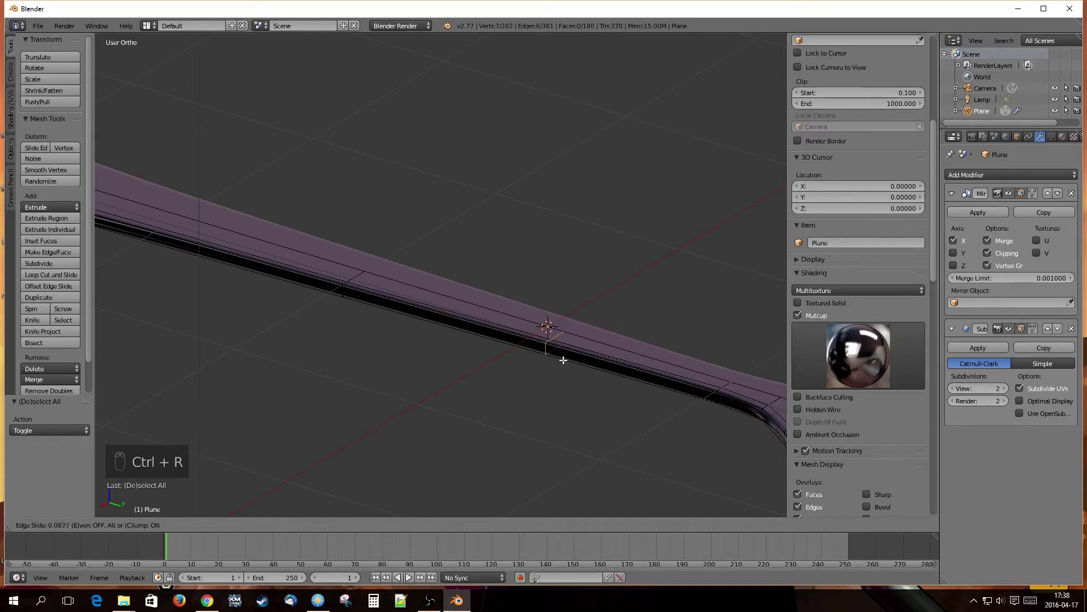
{"action": "right_click", "coordinate": [556, 352]}
Step: Examine the overall shape of the fork and the rounded end of its handle
{"action": "middle_click_drag", "start_coordinate": [556, 351], "coordinate": [495, 415]}
{"action": "middle_click_drag", "start_coordinate": [397, 380], "coordinate": [591, 379], "text": "shift"}
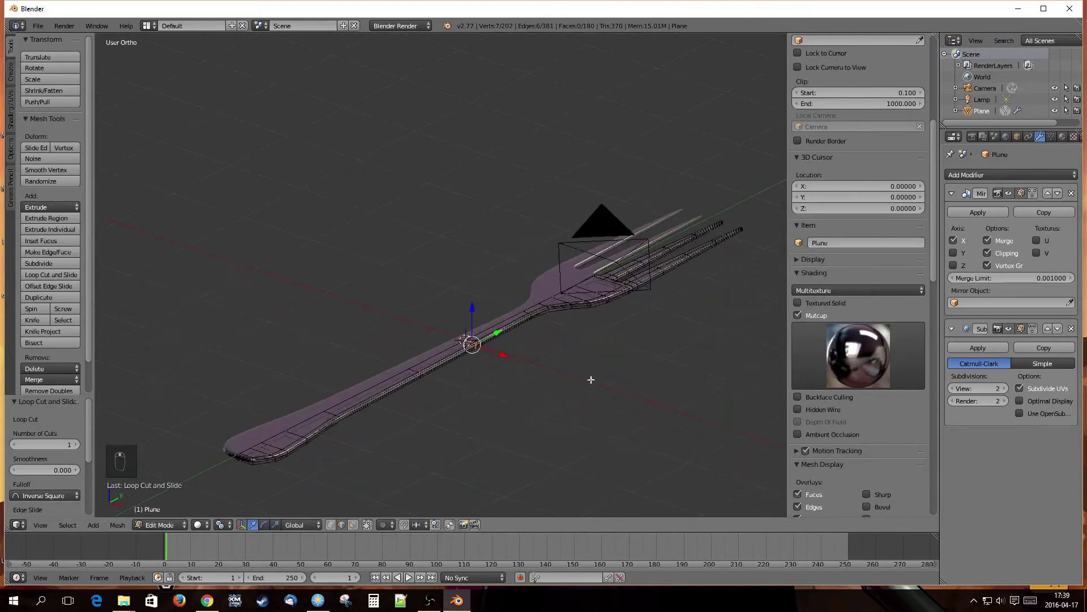
{"action": "scroll", "coordinate": [579, 379], "scroll_direction": "down", "scroll_amount": 2}
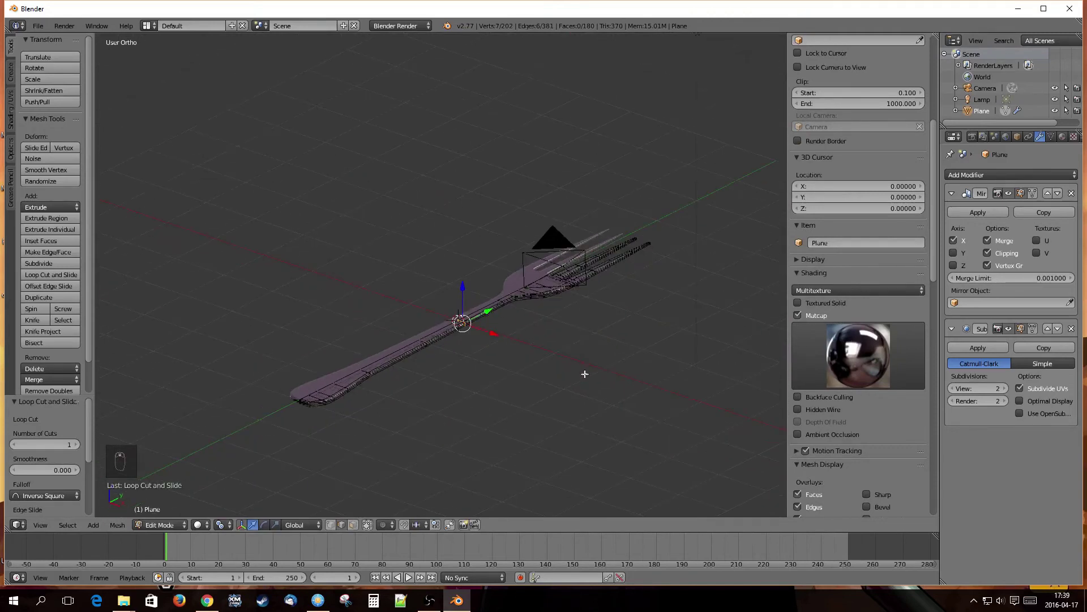
{"action": "middle_click_drag", "start_coordinate": [569, 385], "coordinate": [553, 381]}
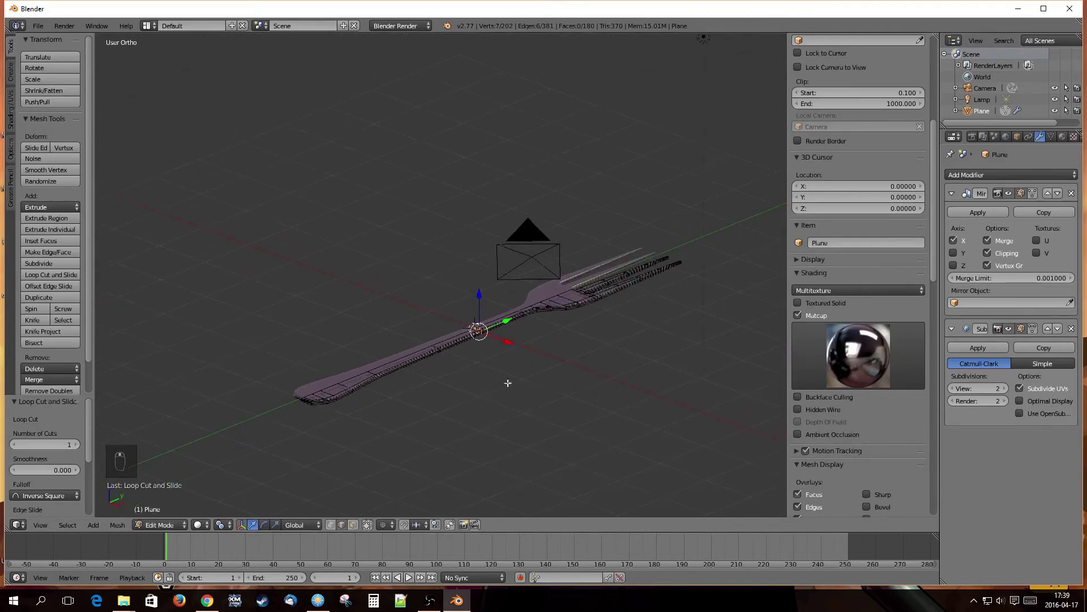
{"action": "middle_click_drag", "start_coordinate": [362, 374], "coordinate": [490, 345], "text": "shift"}
{"action": "scroll", "coordinate": [439, 393], "scroll_direction": "up", "scroll_amount": 2}
{"action": "scroll", "coordinate": [439, 393], "scroll_direction": "up", "scroll_amount": 3}
{"action": "middle_click_drag", "start_coordinate": [479, 428], "coordinate": [427, 313], "text": "shift"}
{"action": "scroll", "coordinate": [429, 385], "scroll_direction": "up", "scroll_amount": 1}
{"action": "mouse_move", "coordinate": [421, 389]}
{"action": "middle_mouse_down"}
{"action": "mouse_move", "coordinate": [410, 371]}
{"action": "mouse_move", "coordinate": [407, 381]}
{"action": "middle_mouse_up"}
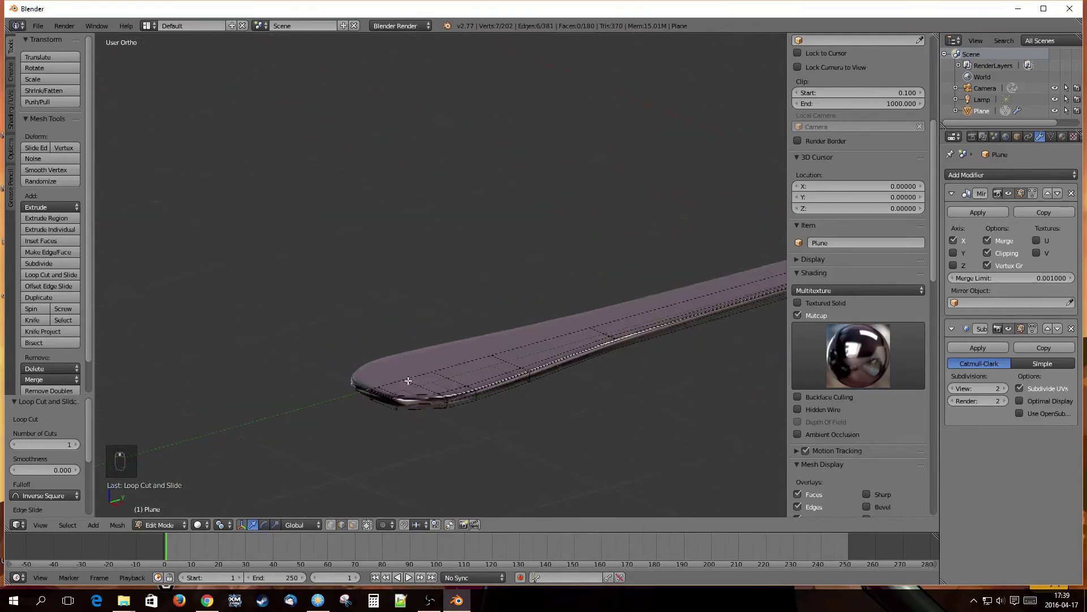
Step: In face select mode, pick two top faces near the handle's rounded end and raise them about 0.04 along Z
{"action": "scroll", "coordinate": [437, 413], "scroll_direction": "up", "scroll_amount": 3}
{"action": "middle_click_drag", "start_coordinate": [453, 409], "coordinate": [449, 333], "text": "shift"}
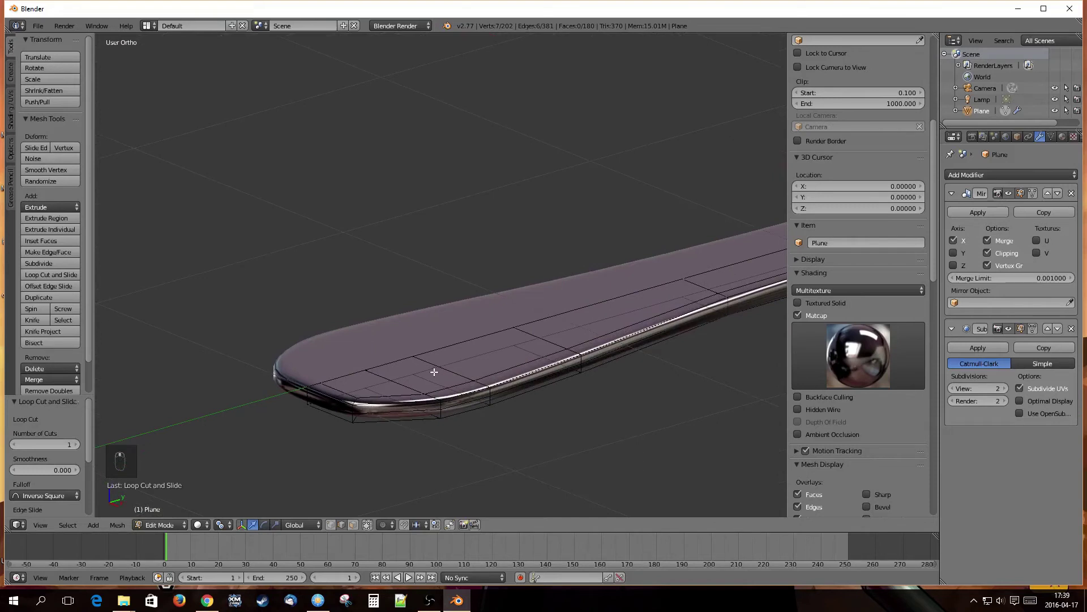
{"action": "key", "text": "ctrl+Tab"}
{"action": "left_click", "coordinate": [415, 381]}
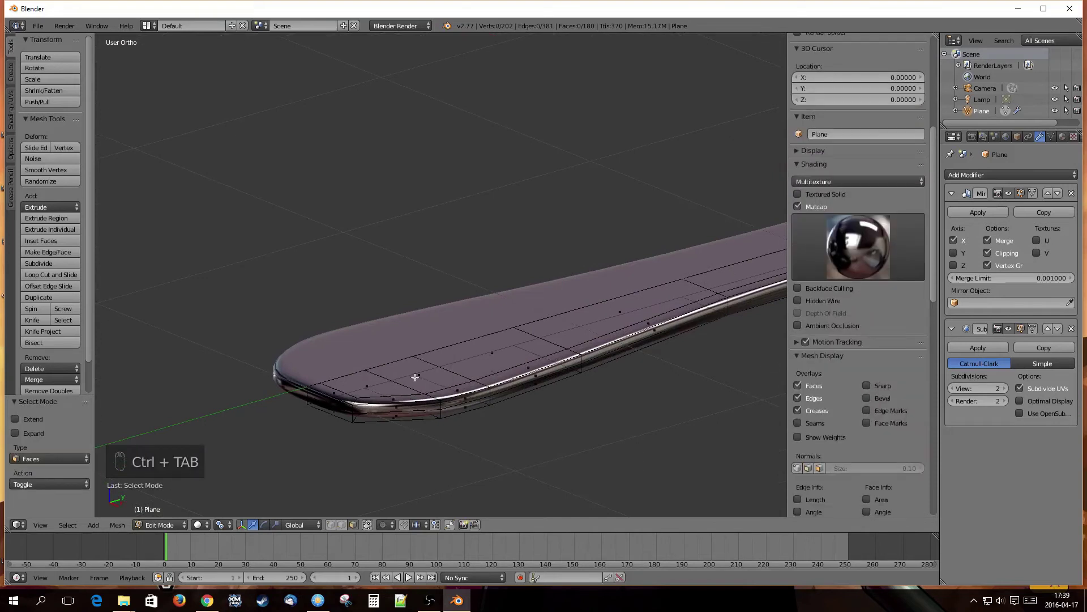
{"action": "right_click", "coordinate": [420, 377]}
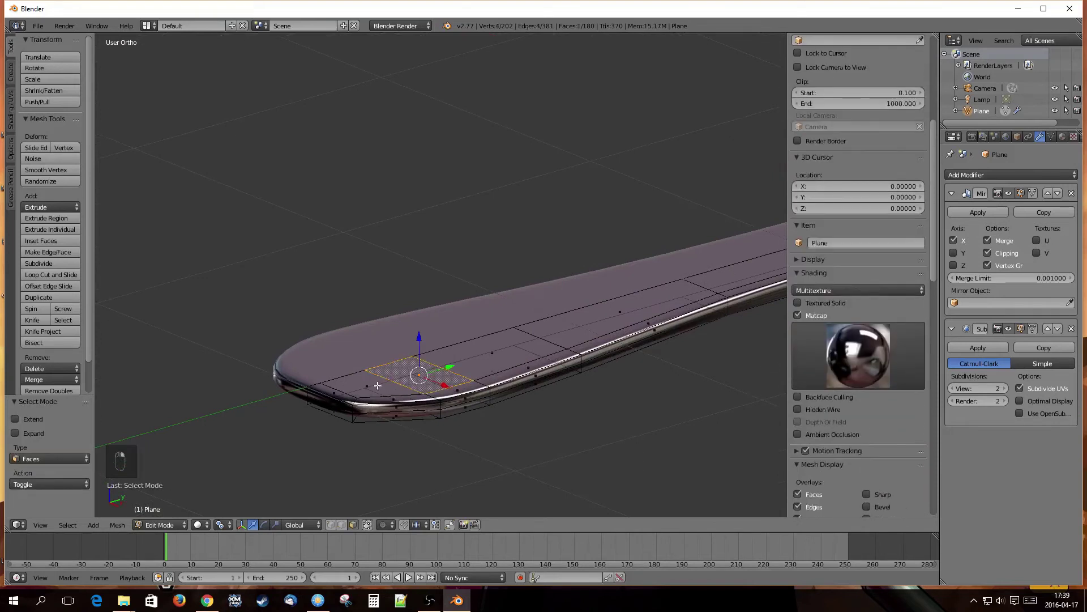
{"action": "right_click", "coordinate": [371, 386], "text": "shift"}
{"action": "left_click_drag", "start_coordinate": [393, 351], "coordinate": [397, 337]}
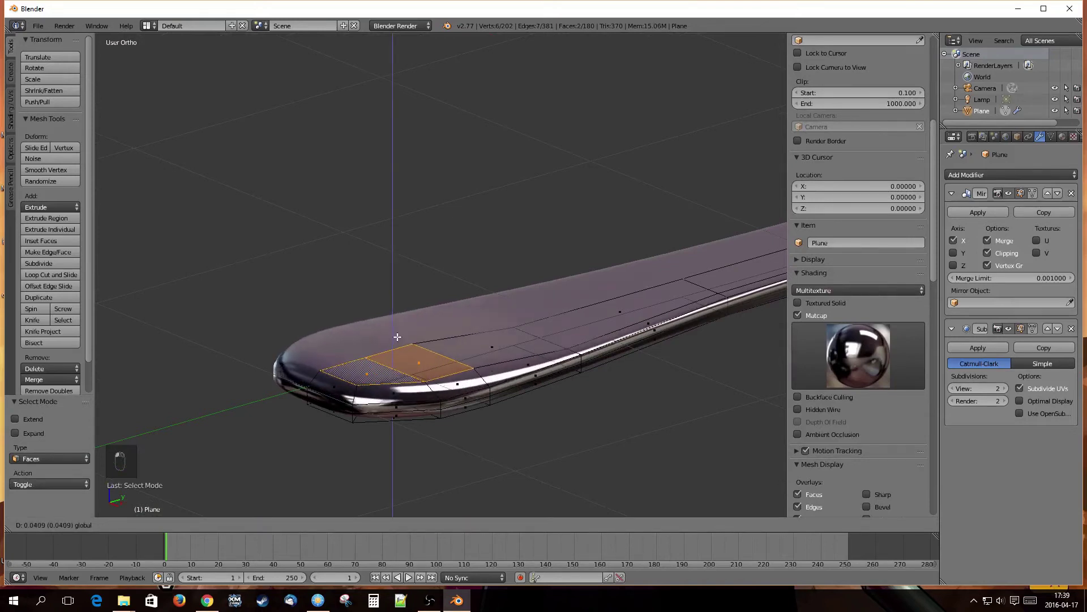
Step: Extend the selection along the handle's top one face at a time, raising it about 0.020 and again about 0.022 along Z
{"action": "right_click", "coordinate": [490, 342], "text": "shift"}
{"action": "left_click_drag", "start_coordinate": [428, 327], "coordinate": [433, 319]}
{"action": "middle_click_drag", "start_coordinate": [612, 311], "coordinate": [508, 368], "text": "shift"}
{"action": "right_click", "coordinate": [510, 366], "text": "shift"}
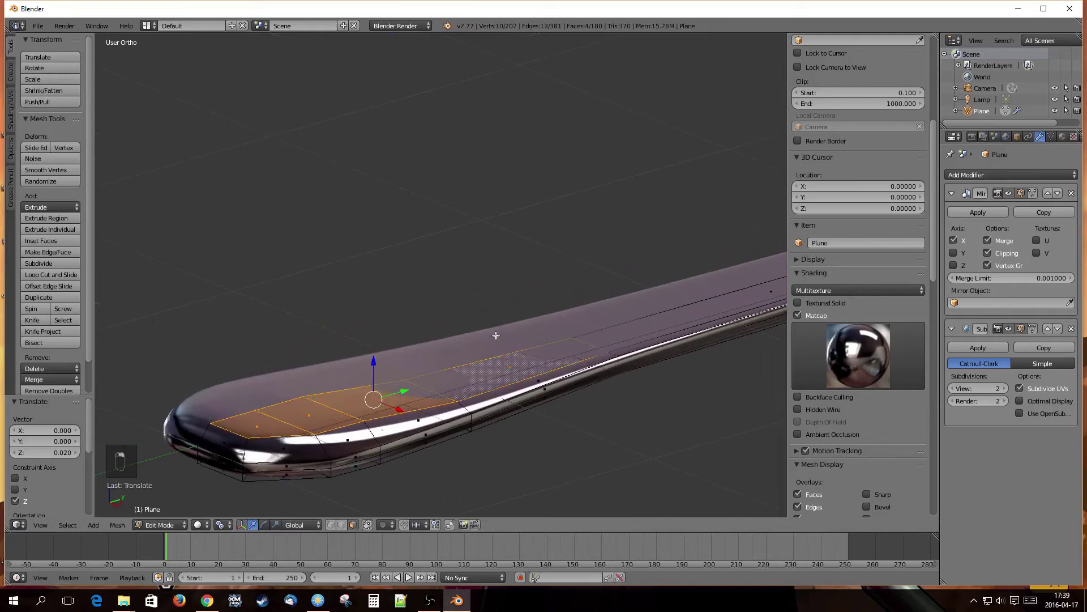
{"action": "left_click_drag", "start_coordinate": [375, 363], "coordinate": [375, 355]}
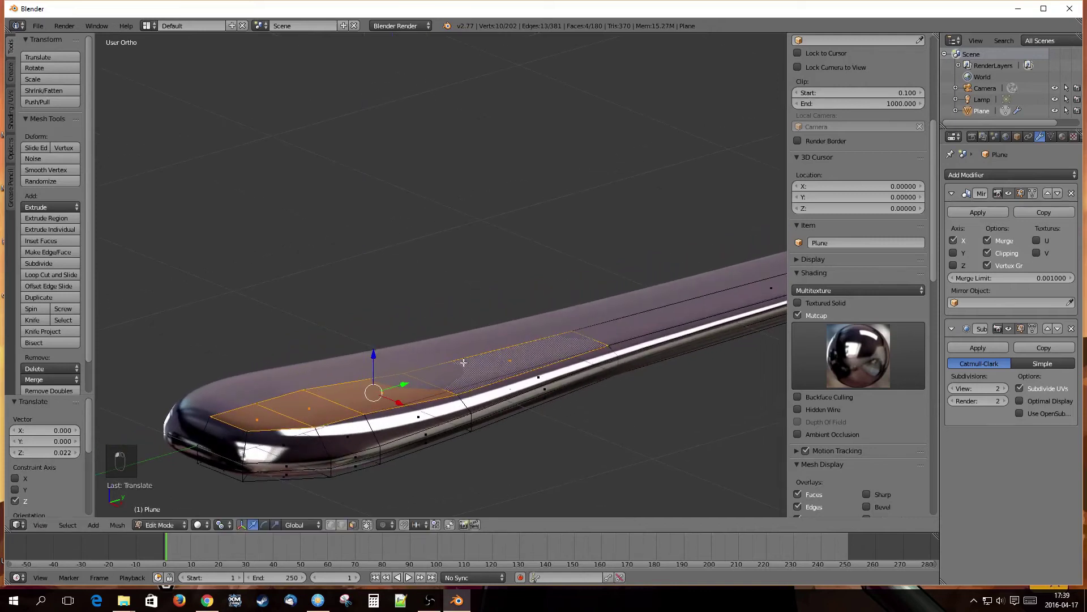
Step: In edge select mode, raise the cross edge between the third and fourth lifted handle faces about 0.026 along Z
{"action": "middle_click_drag", "start_coordinate": [734, 323], "coordinate": [570, 372], "text": "shift"}
{"action": "scroll", "coordinate": [571, 373], "scroll_direction": "down", "scroll_amount": 2}
{"action": "middle_click_drag", "start_coordinate": [481, 398], "coordinate": [425, 394]}
{"action": "middle_click_drag", "start_coordinate": [673, 416], "coordinate": [572, 390], "text": "shift"}
{"action": "scroll", "coordinate": [572, 390], "scroll_direction": "up", "scroll_amount": 1}
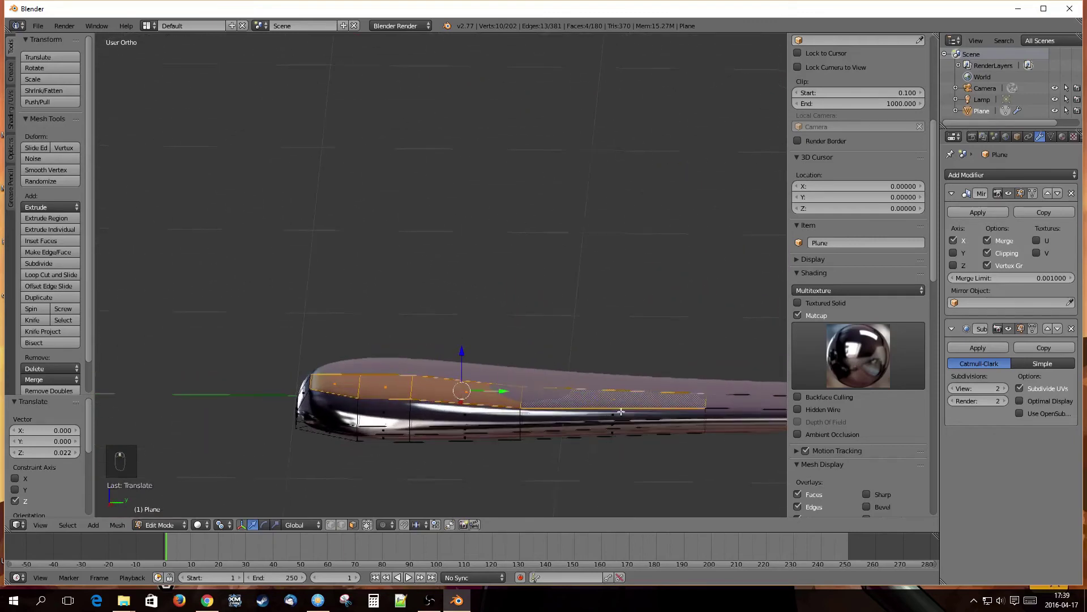
{"action": "middle_click_drag", "start_coordinate": [626, 413], "coordinate": [567, 401], "text": "shift"}
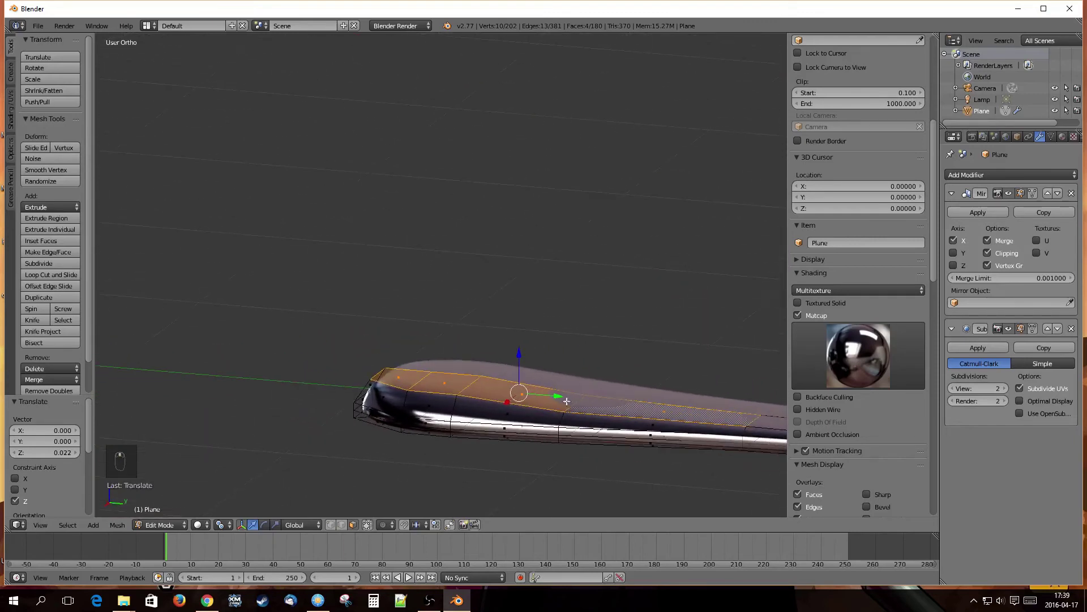
{"action": "key", "text": "ctrl+Tab"}
{"action": "left_click", "coordinate": [576, 397]}
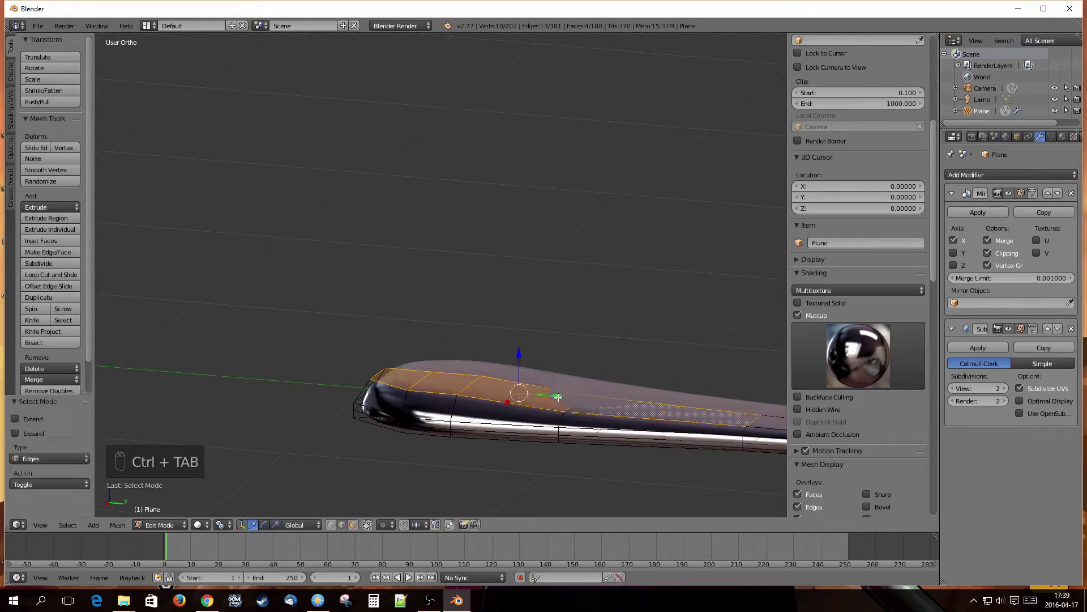
{"action": "right_click", "coordinate": [579, 401]}
{"action": "left_click_drag", "start_coordinate": [575, 381], "coordinate": [577, 374]}
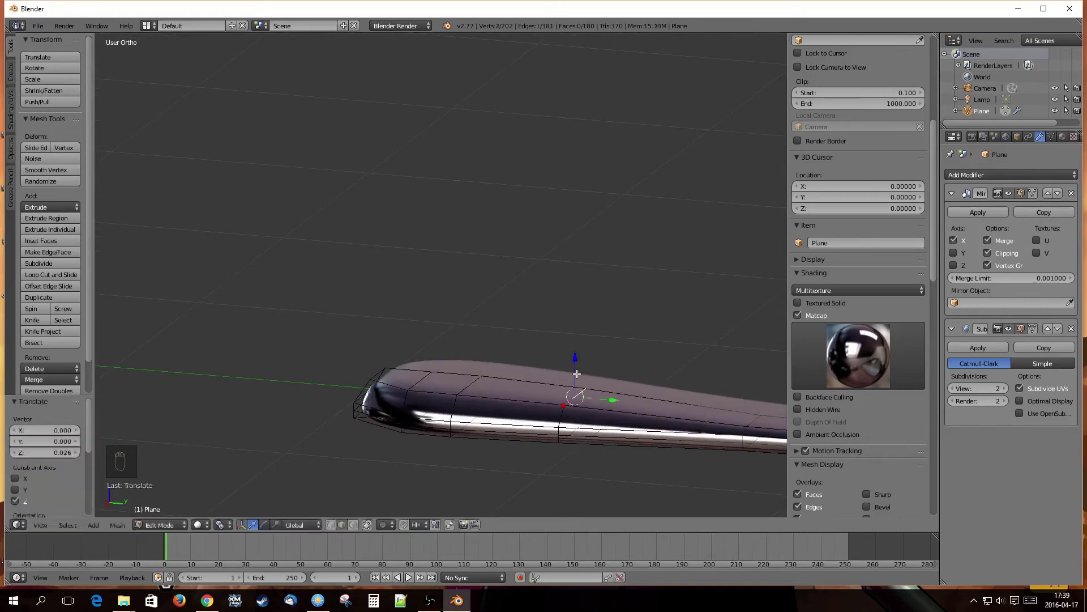
Step: Raise the cross edge between the two lifted faces nearest the handle's end slightly along Z and clear the selection
{"action": "right_click", "coordinate": [425, 380]}
{"action": "left_click_drag", "start_coordinate": [420, 352], "coordinate": [420, 346]}
{"action": "key", "text": "a"}
Step: Select two neighbouring top cross edges between the handle's thick end and the 3D cursor, raise them slightly along Z, and clear the selection
{"action": "scroll", "coordinate": [447, 477], "scroll_direction": "down", "scroll_amount": 5}
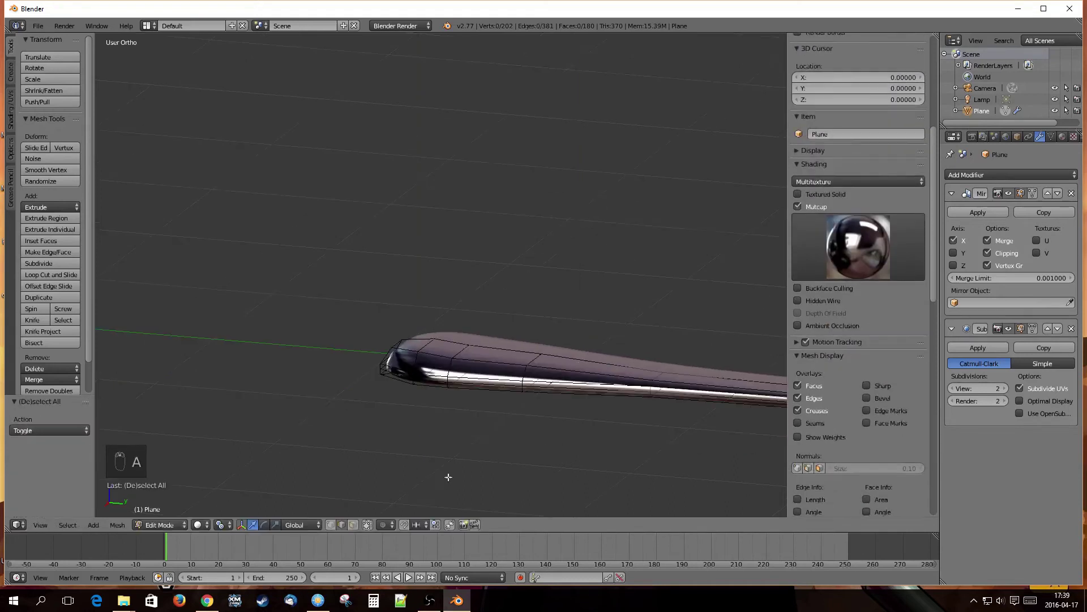
{"action": "middle_click_drag", "start_coordinate": [665, 413], "coordinate": [390, 429], "text": "shift"}
{"action": "mouse_move", "coordinate": [374, 343]}
{"action": "middle_mouse_down"}
{"action": "mouse_move", "coordinate": [354, 367]}
{"action": "mouse_move", "coordinate": [359, 348]}
{"action": "middle_mouse_up"}
{"action": "scroll", "coordinate": [341, 290], "scroll_direction": "up", "scroll_amount": 1}
{"action": "right_click", "coordinate": [298, 296]}
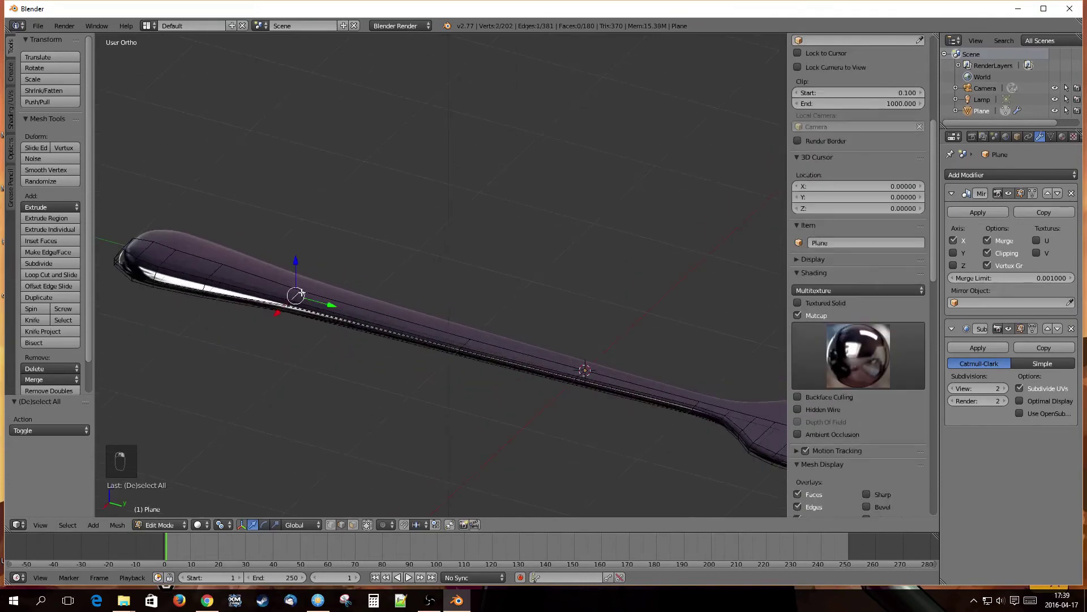
{"action": "right_click", "coordinate": [466, 341], "text": "shift"}
{"action": "scroll", "coordinate": [446, 345], "scroll_direction": "up", "scroll_amount": 3}
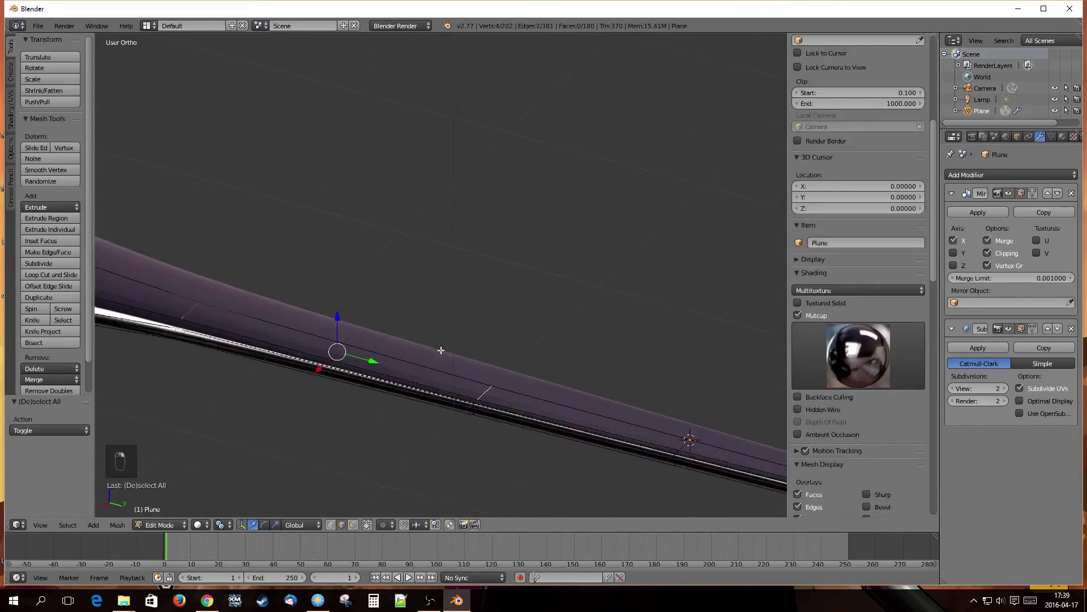
{"action": "middle_click_drag", "start_coordinate": [440, 349], "coordinate": [409, 320]}
{"action": "left_click_drag", "start_coordinate": [426, 419], "coordinate": [427, 415]}
{"action": "key", "text": "a"}
Step: Select the top cross edge at the 3D cursor and the next two toward the handle's end, and raise them about 0.018 along Z
{"action": "scroll", "coordinate": [418, 401], "scroll_direction": "down", "scroll_amount": 4}
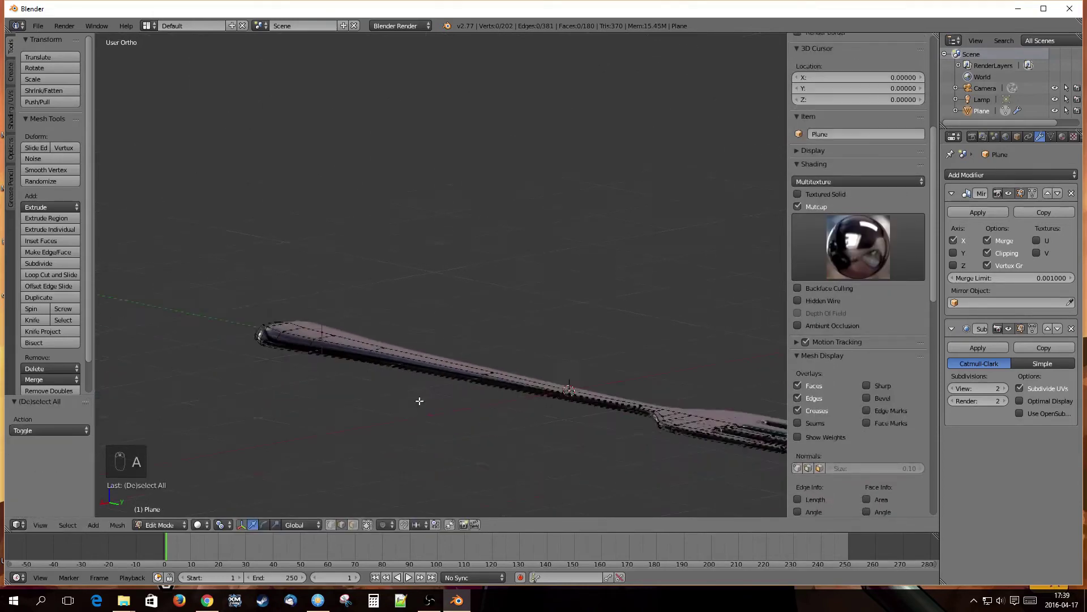
{"action": "middle_click_drag", "start_coordinate": [469, 401], "coordinate": [381, 387], "text": "shift"}
{"action": "scroll", "coordinate": [434, 389], "scroll_direction": "up", "scroll_amount": 2}
{"action": "scroll", "coordinate": [458, 405], "scroll_direction": "up", "scroll_amount": 1}
{"action": "middle_click_drag", "start_coordinate": [426, 447], "coordinate": [445, 386], "text": "shift"}
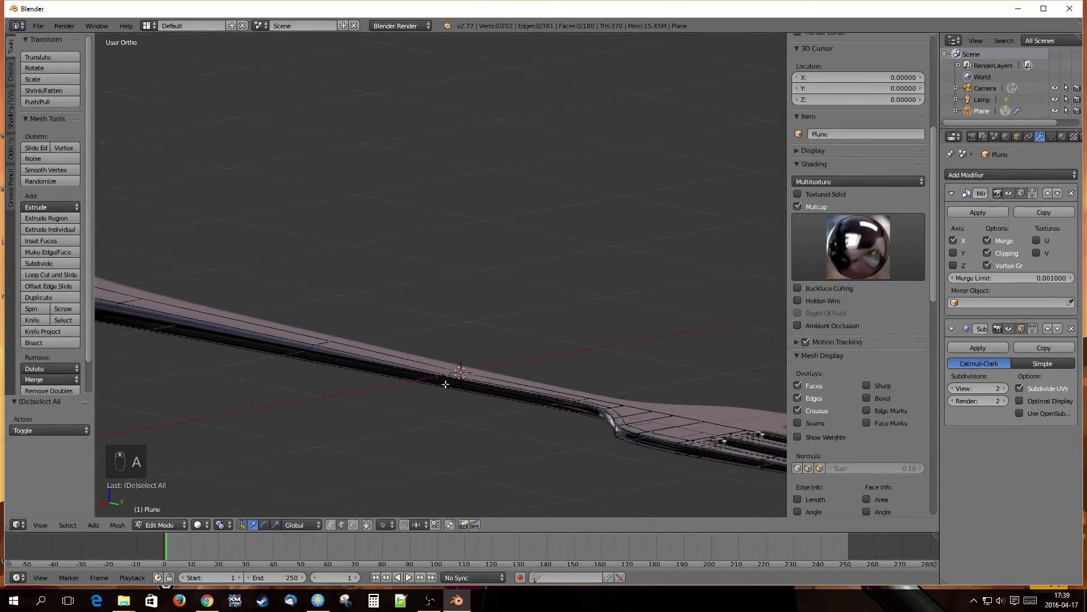
{"action": "scroll", "coordinate": [442, 390], "scroll_direction": "up", "scroll_amount": 2}
{"action": "right_click", "coordinate": [460, 412]}
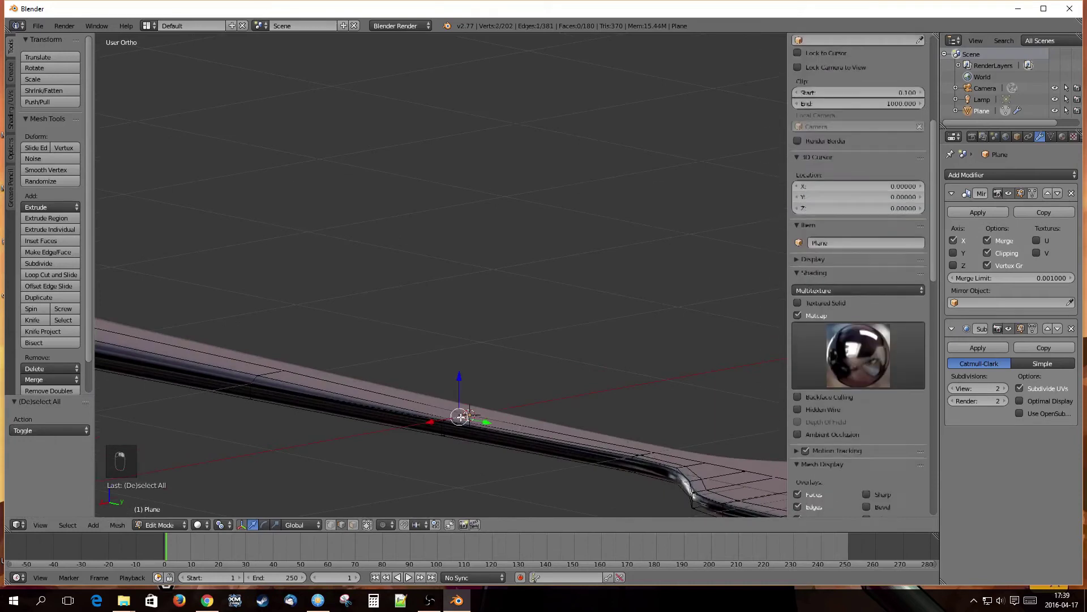
{"action": "right_click", "coordinate": [277, 373], "text": "shift"}
{"action": "scroll", "coordinate": [348, 338], "scroll_direction": "down", "scroll_amount": 3}
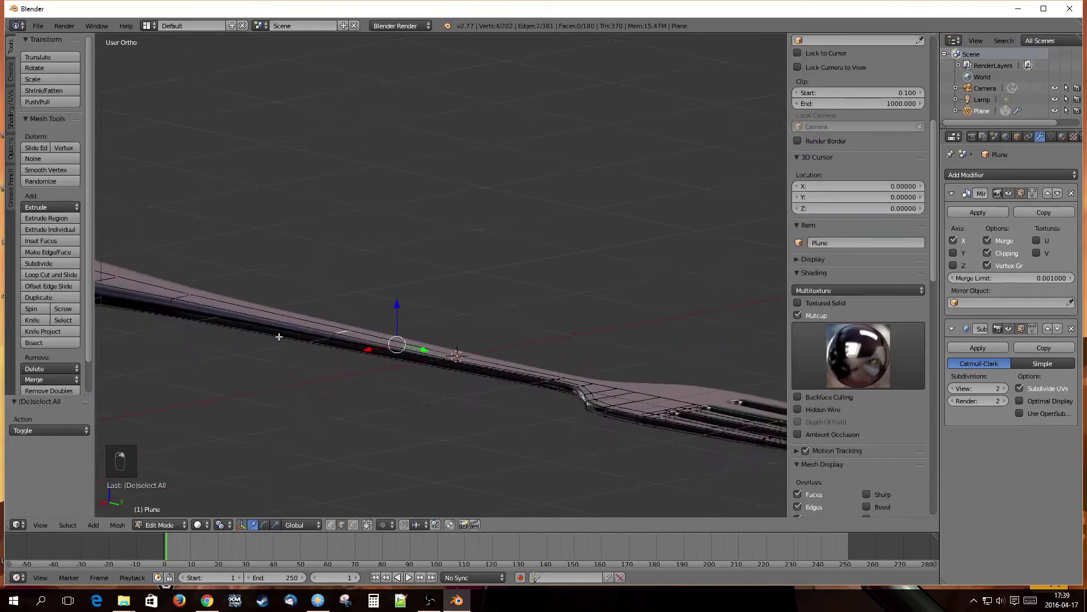
{"action": "middle_click_drag", "start_coordinate": [220, 319], "coordinate": [304, 344], "text": "shift"}
{"action": "right_click", "coordinate": [266, 321], "text": "shift"}
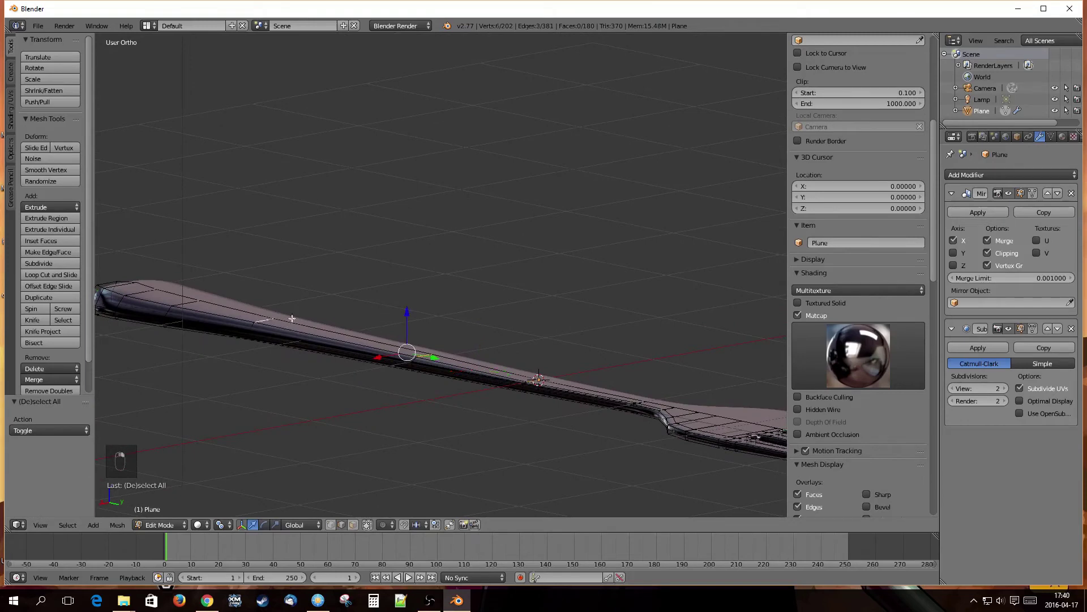
{"action": "key", "text": "g"}
{"action": "key", "text": "z"}
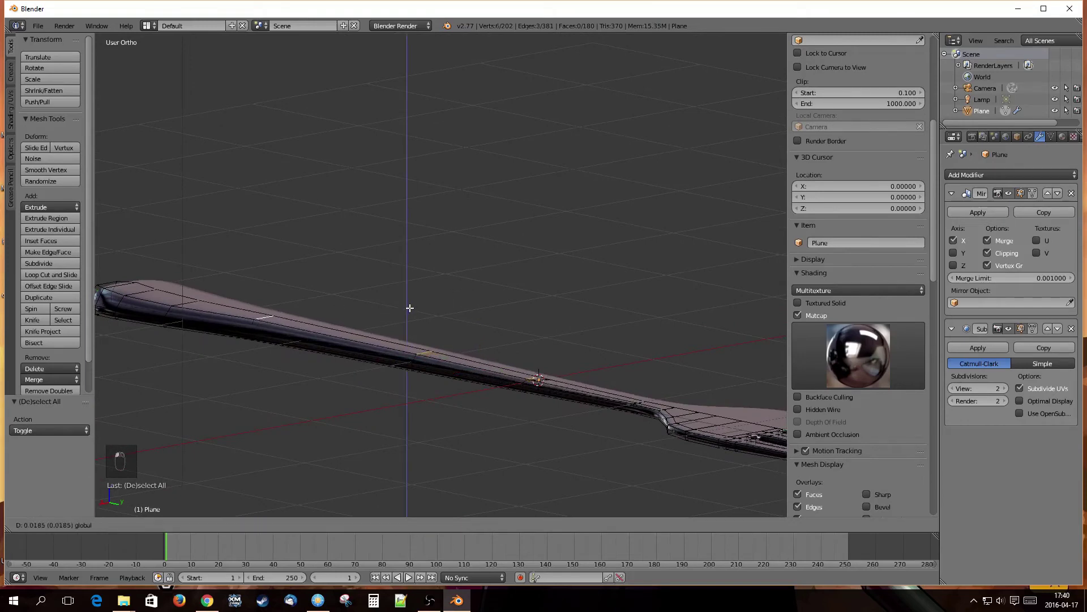
{"action": "left_click", "coordinate": [409, 307]}
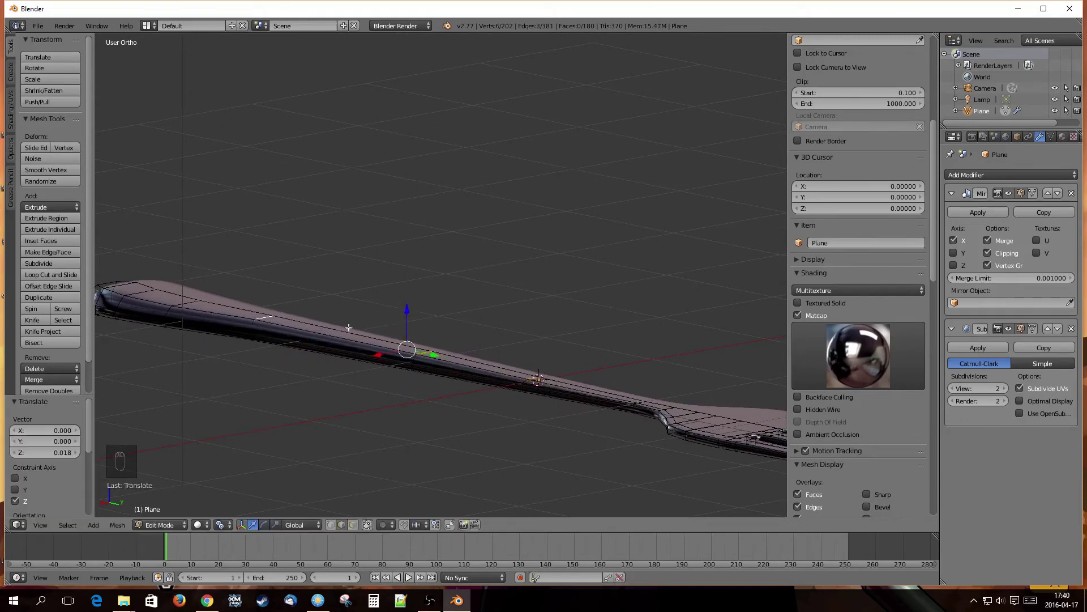
Step: Raise one top cross edge near the handle's end about 0.018 and the next one outward about 0.015 along Z, and clear the selection
{"action": "middle_click_drag", "start_coordinate": [289, 337], "coordinate": [445, 365], "text": "shift"}
{"action": "scroll", "coordinate": [352, 347], "scroll_direction": "up", "scroll_amount": 1}
{"action": "right_click", "coordinate": [327, 350]}
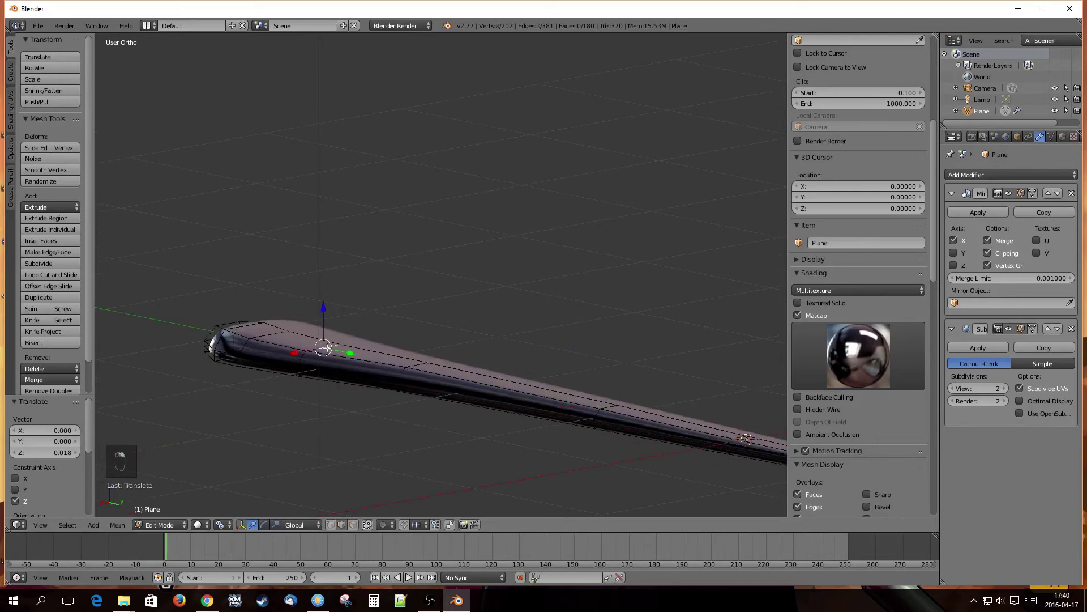
{"action": "left_click_drag", "start_coordinate": [323, 317], "coordinate": [323, 313]}
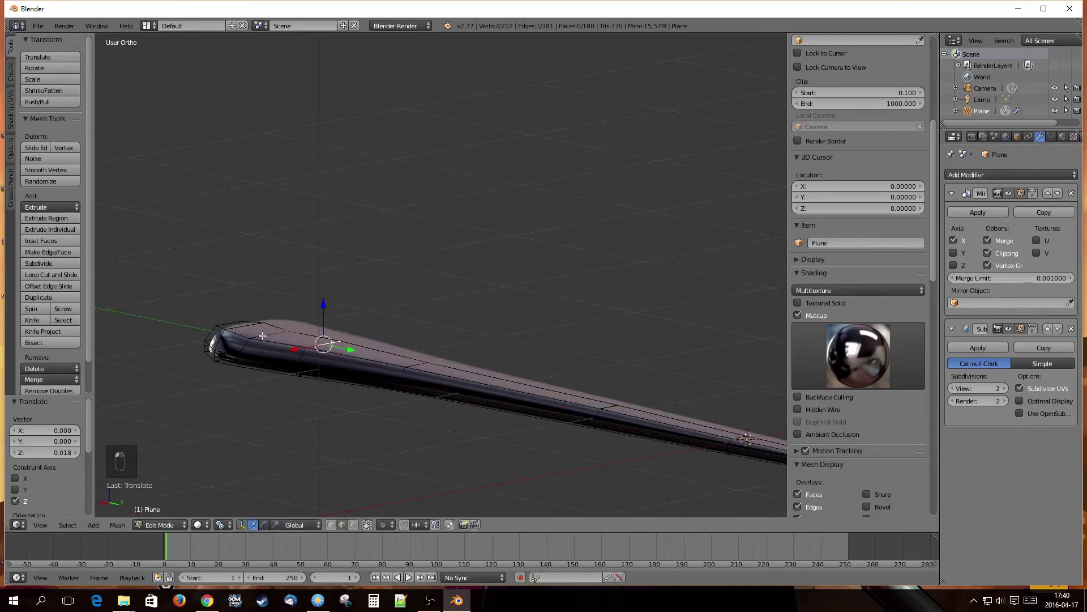
{"action": "key", "text": "g"}
{"action": "key", "text": "z"}
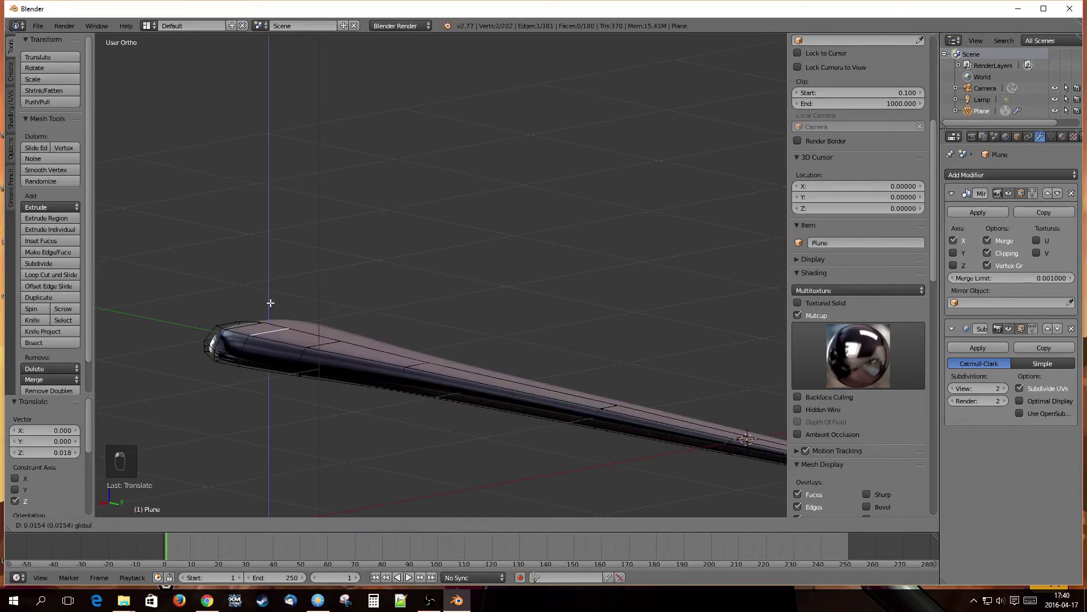
{"action": "left_click_drag", "start_coordinate": [271, 303], "coordinate": [271, 302]}
{"action": "key", "text": "a"}
Step: Examine the reshaped handle and compare the whole fork and its tine tips with the reference image in top view
{"action": "scroll", "coordinate": [429, 328], "scroll_direction": "down", "scroll_amount": 3}
{"action": "middle_click_drag", "start_coordinate": [432, 325], "coordinate": [530, 370]}
{"action": "scroll", "coordinate": [508, 374], "scroll_direction": "down", "scroll_amount": 2}
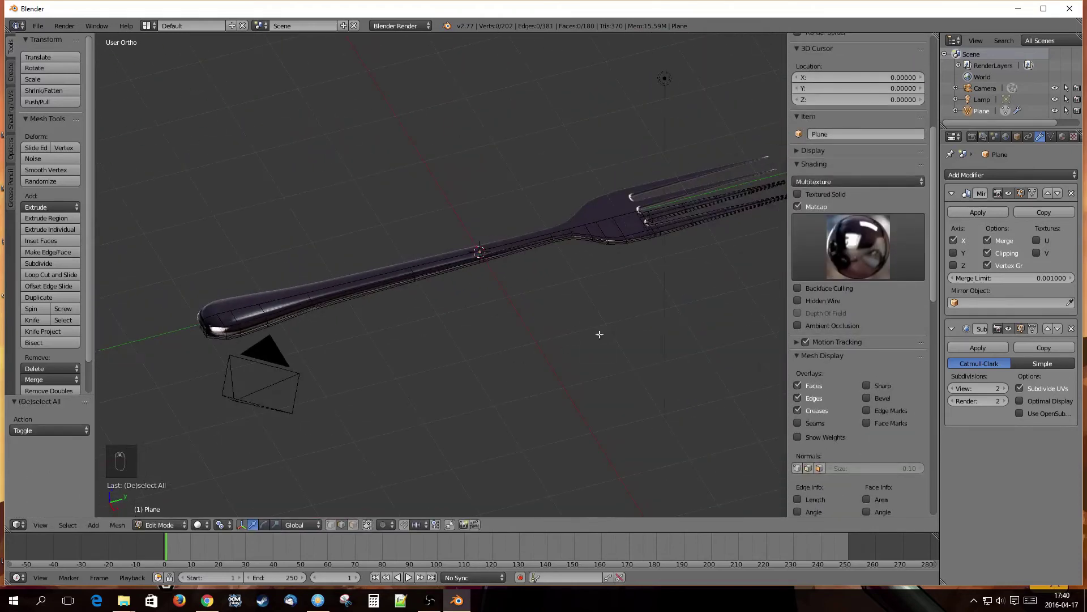
{"action": "middle_click_drag", "start_coordinate": [611, 296], "coordinate": [579, 373]}
{"action": "key", "text": "KP_7"}
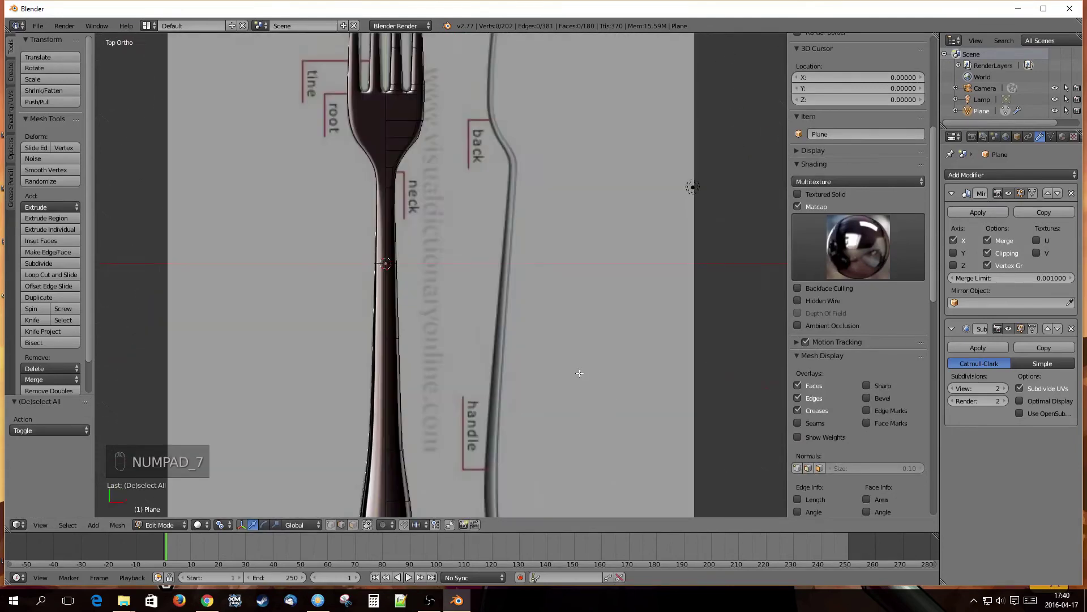
{"action": "scroll", "coordinate": [452, 272], "scroll_direction": "down", "scroll_amount": 1}
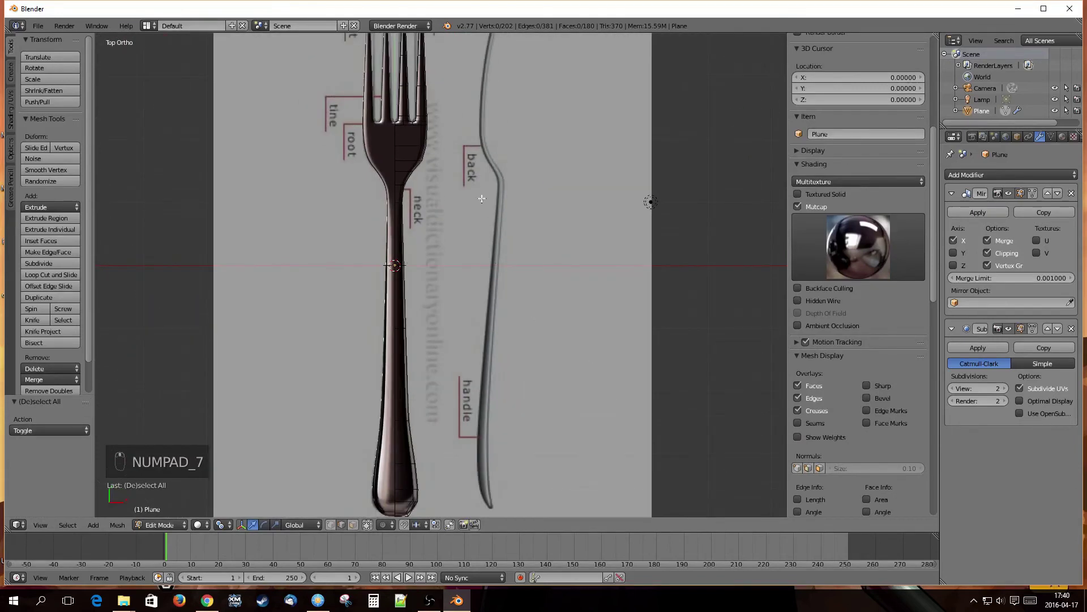
{"action": "middle_click_drag", "start_coordinate": [465, 181], "coordinate": [507, 402], "text": "shift"}
{"action": "scroll", "coordinate": [458, 367], "scroll_direction": "up", "scroll_amount": 2}
{"action": "scroll", "coordinate": [458, 367], "scroll_direction": "up", "scroll_amount": 2}
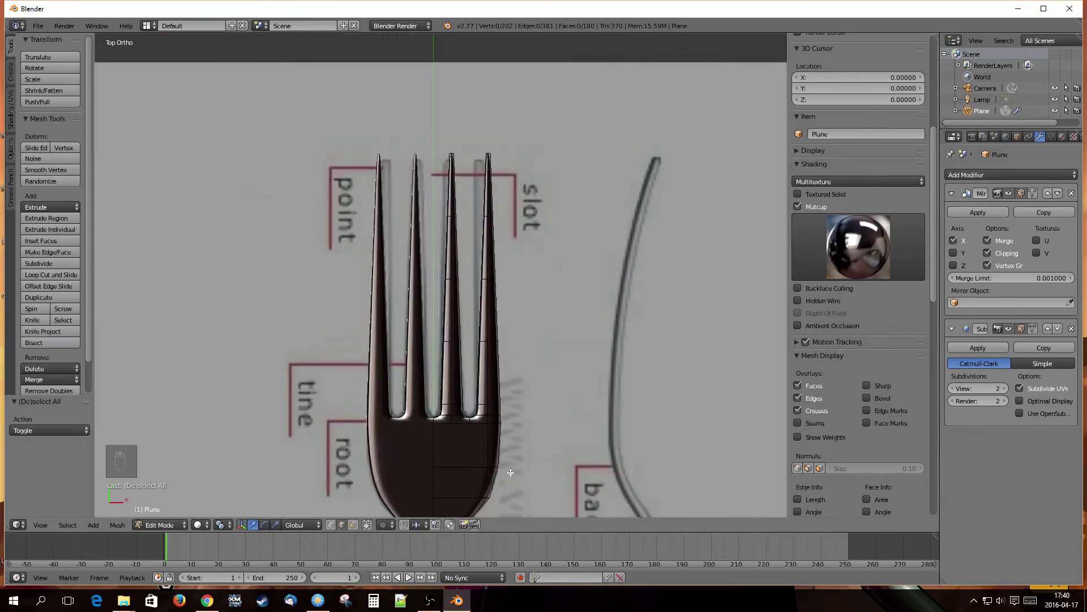
{"action": "middle_click_drag", "start_coordinate": [510, 471], "coordinate": [513, 310], "text": "shift"}
{"action": "scroll", "coordinate": [470, 340], "scroll_direction": "down", "scroll_amount": 1}
{"action": "scroll", "coordinate": [472, 340], "scroll_direction": "down", "scroll_amount": 1}
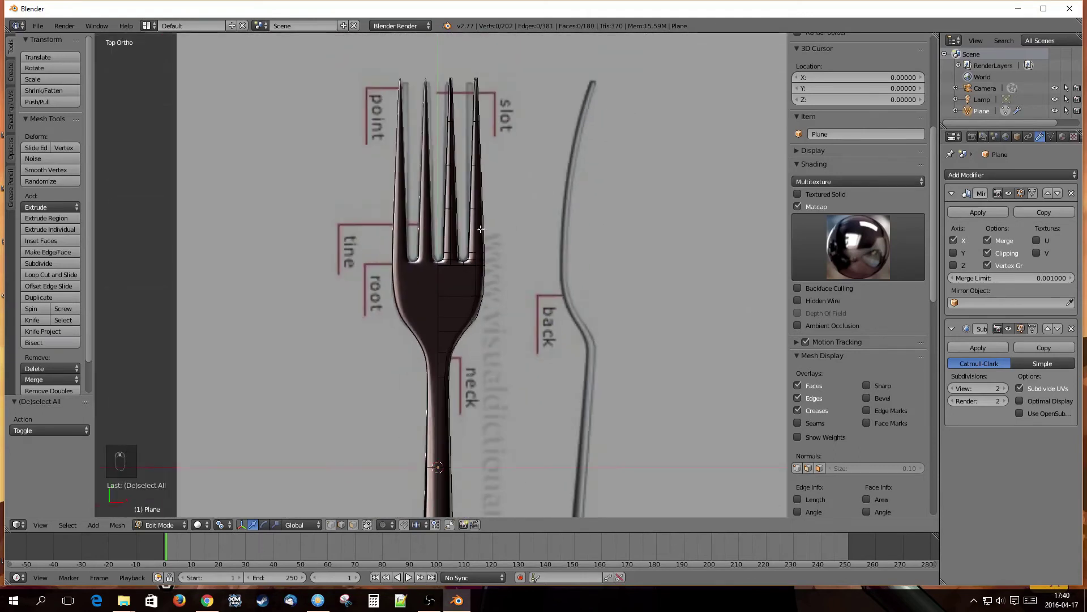
{"action": "scroll", "coordinate": [476, 124], "scroll_direction": "up", "scroll_amount": 2}
{"action": "middle_click_drag", "start_coordinate": [484, 38], "coordinate": [495, 259], "text": "shift"}
{"action": "scroll", "coordinate": [495, 259], "scroll_direction": "up", "scroll_amount": 3}
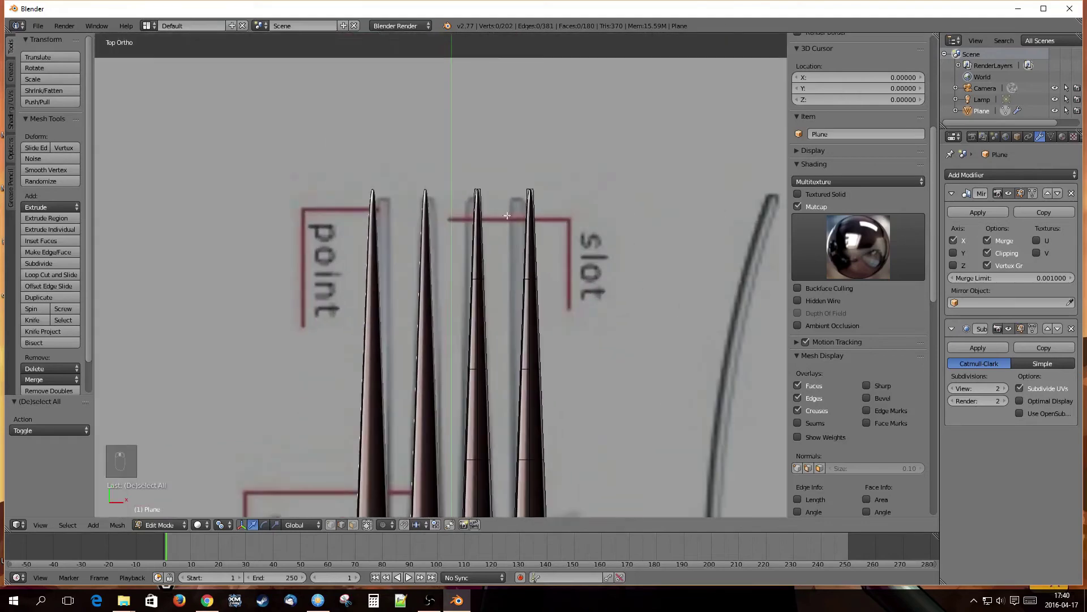
Step: Switch to face selection and select the four end faces at the tip of the outermost modelled tine
{"action": "middle_click_drag", "start_coordinate": [547, 180], "coordinate": [413, 255]}
{"action": "mouse_move", "coordinate": [423, 395]}
{"action": "middle_mouse_down"}
{"action": "mouse_move", "coordinate": [398, 340]}
{"action": "mouse_move", "coordinate": [332, 255]}
{"action": "mouse_move", "coordinate": [420, 401]}
{"action": "mouse_move", "coordinate": [405, 468]}
{"action": "mouse_move", "coordinate": [451, 289]}
{"action": "middle_mouse_up"}
{"action": "scroll", "coordinate": [457, 309], "scroll_direction": "up", "scroll_amount": 6}
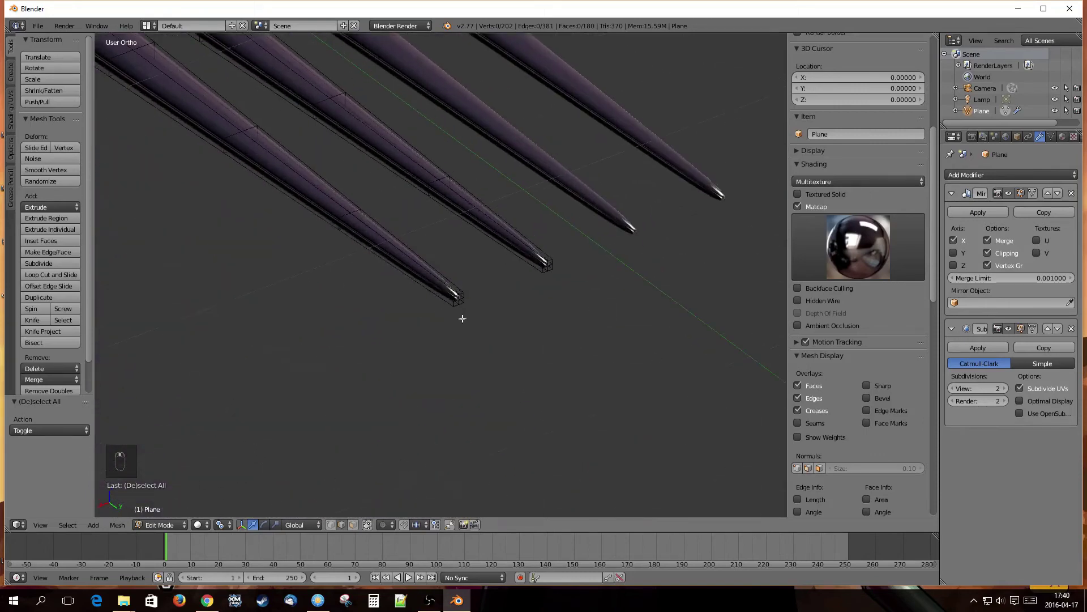
{"action": "key", "text": "ctrl+Tab"}
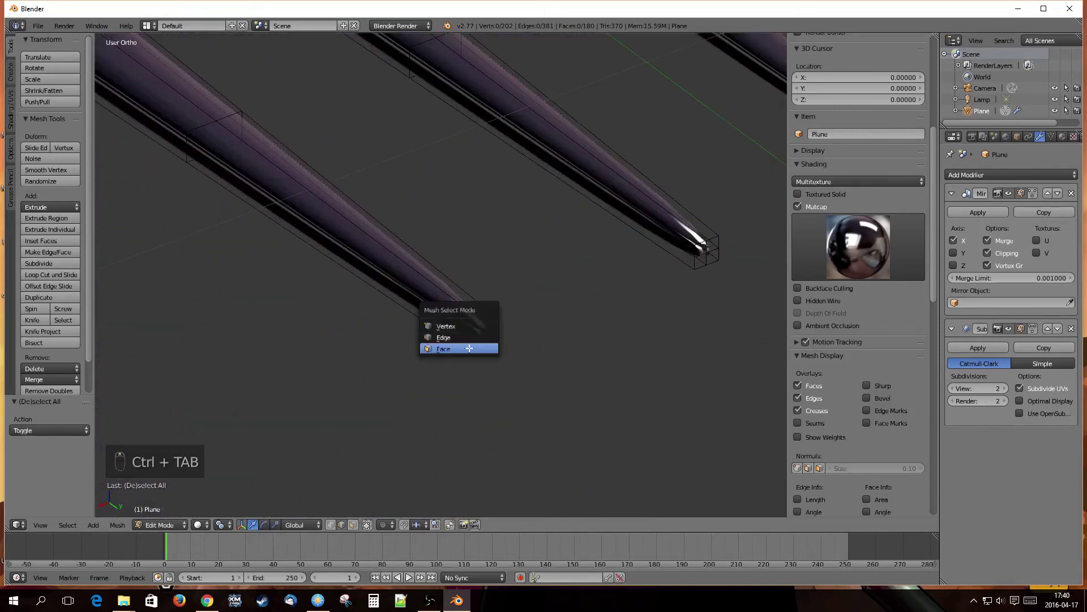
{"action": "left_click", "coordinate": [480, 346]}
{"action": "right_click", "coordinate": [480, 338]}
{"action": "right_click", "coordinate": [481, 344], "text": "shift"}
{"action": "right_click", "coordinate": [491, 339], "text": "shift"}
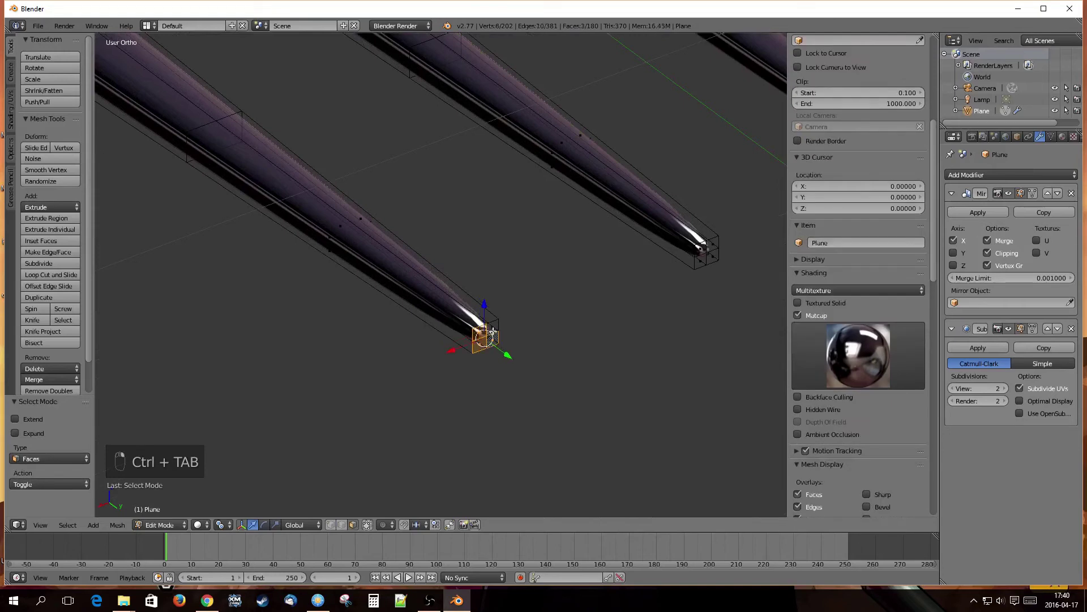
{"action": "right_click", "coordinate": [493, 330], "text": "shift"}
Step: Add the neighbouring tine's four tip faces, scale the selected tips by about 1.3 along X, and clear the selection
{"action": "middle_click_drag", "start_coordinate": [619, 275], "coordinate": [498, 305], "text": "shift"}
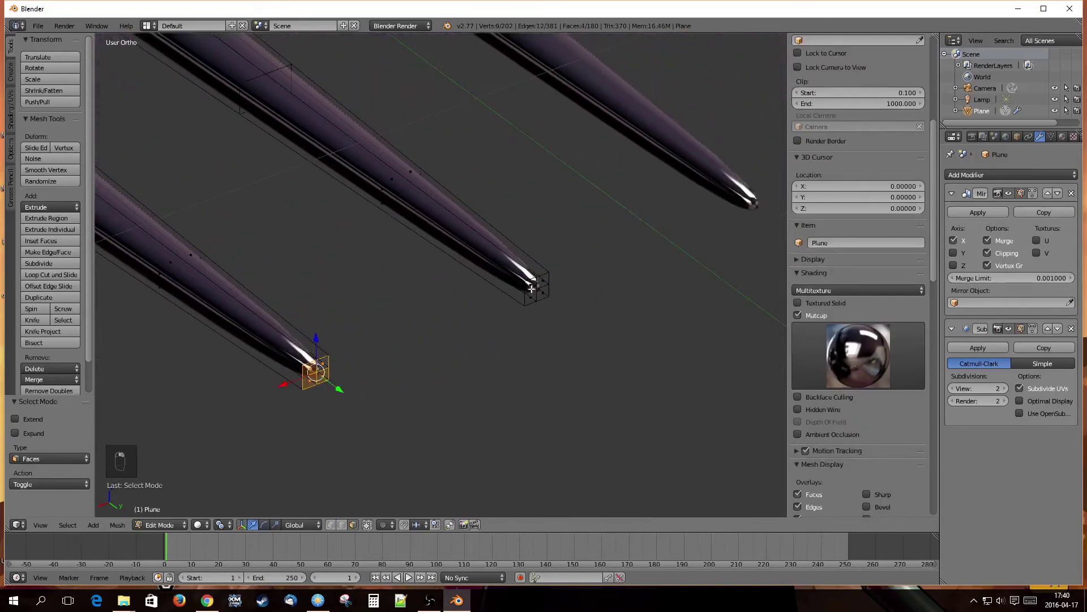
{"action": "right_click", "coordinate": [532, 289], "text": "shift"}
{"action": "right_click", "coordinate": [531, 296], "text": "shift"}
{"action": "right_click", "coordinate": [543, 292], "text": "shift"}
{"action": "right_click", "coordinate": [545, 281], "text": "shift"}
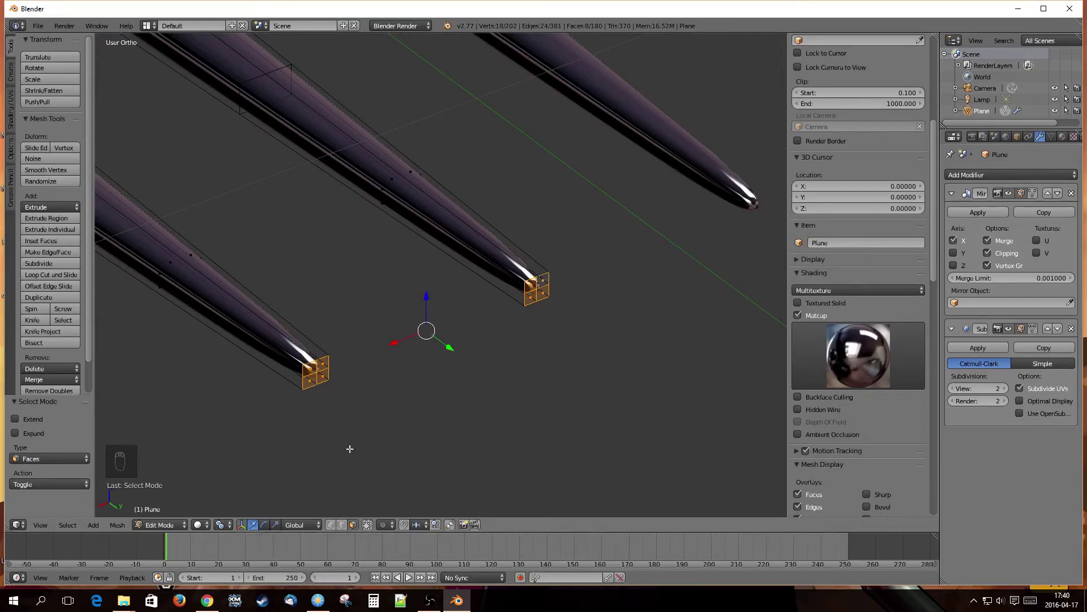
{"action": "key", "text": "s"}
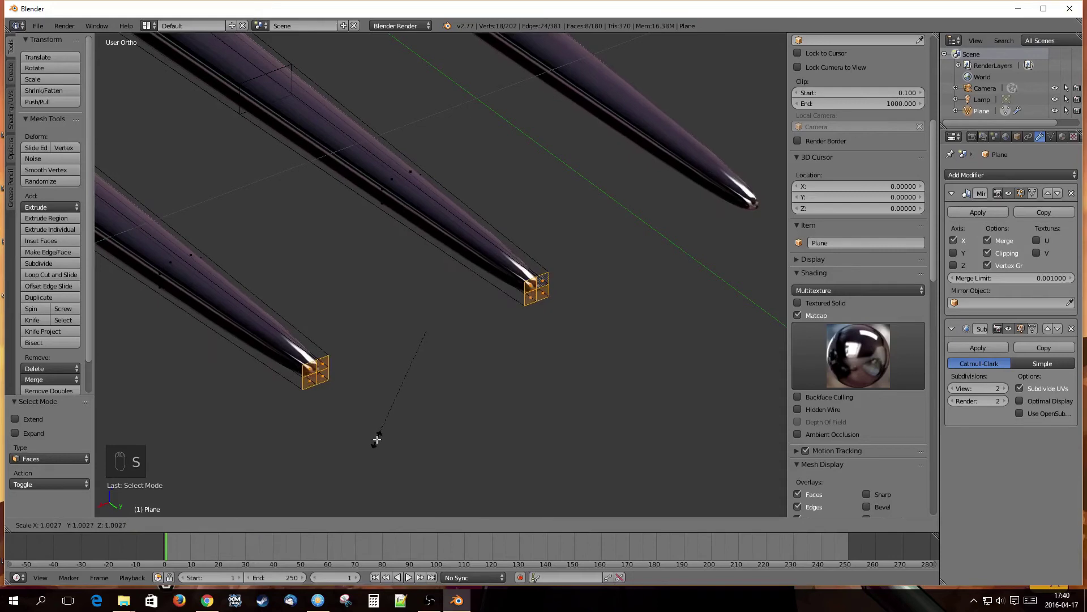
{"action": "key", "text": "x"}
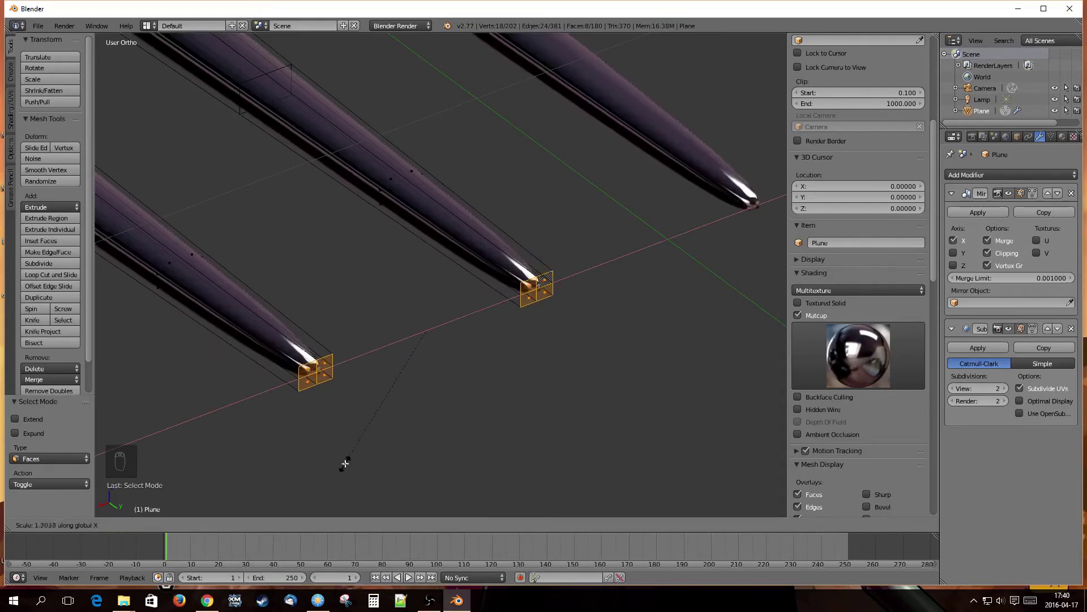
{"action": "left_click", "coordinate": [340, 467]}
{"action": "scroll", "coordinate": [451, 422], "scroll_direction": "down", "scroll_amount": 6}
{"action": "key", "text": "a"}
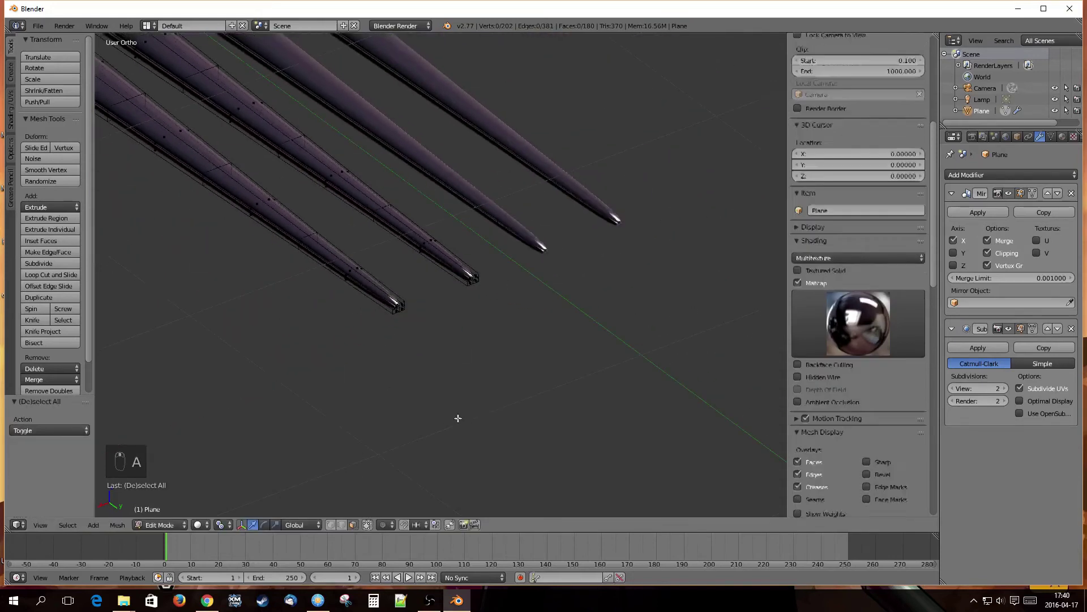
Step: Examine the whole fork from several angles and leave Edit Mode for Object Mode
{"action": "scroll", "coordinate": [456, 418], "scroll_direction": "down", "scroll_amount": 3}
{"action": "middle_click_drag", "start_coordinate": [319, 371], "coordinate": [529, 287]}
{"action": "scroll", "coordinate": [529, 336], "scroll_direction": "down", "scroll_amount": 5}
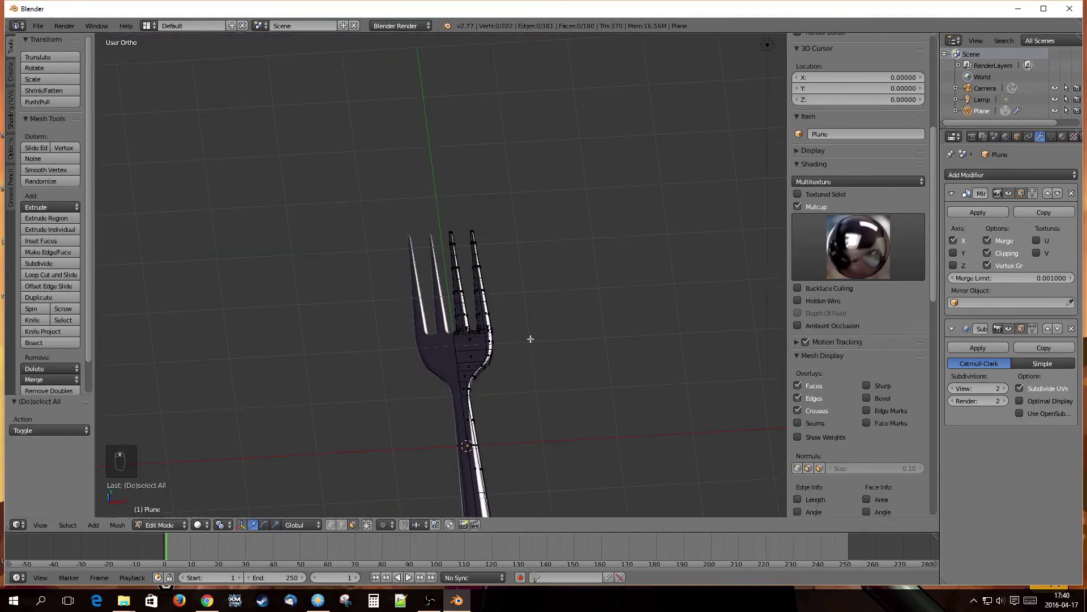
{"action": "mouse_move", "coordinate": [535, 396]}
{"action": "middle_mouse_down"}
{"action": "mouse_move", "coordinate": [362, 323]}
{"action": "mouse_move", "coordinate": [544, 382]}
{"action": "mouse_move", "coordinate": [520, 358]}
{"action": "mouse_move", "coordinate": [533, 381]}
{"action": "middle_mouse_up"}
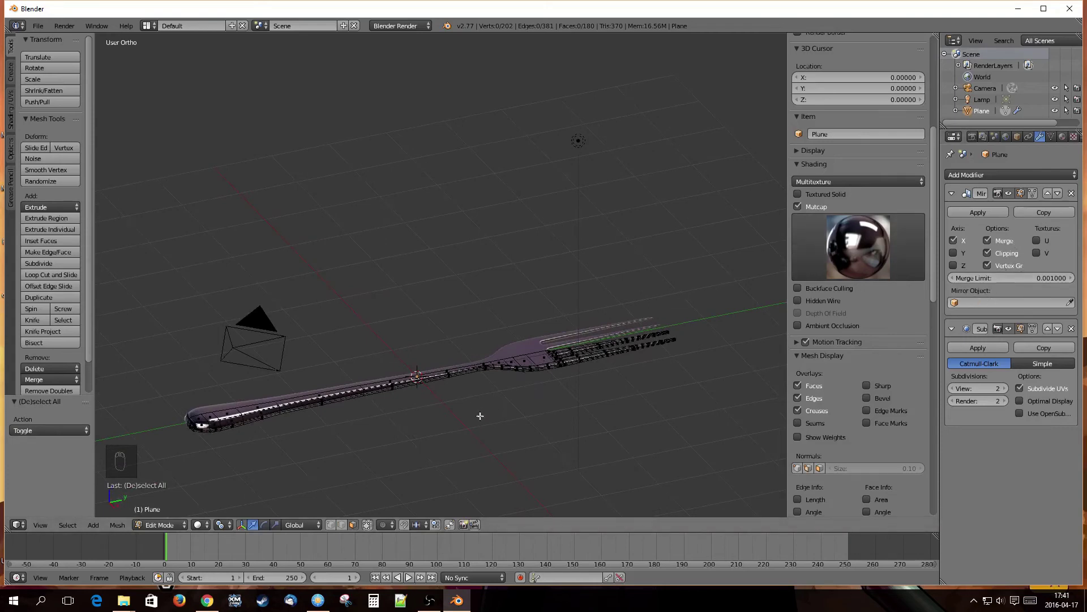
{"action": "middle_click_drag", "start_coordinate": [468, 424], "coordinate": [466, 356], "text": "shift"}
{"action": "key", "text": "Tab"}
{"action": "left_click", "coordinate": [549, 387]}
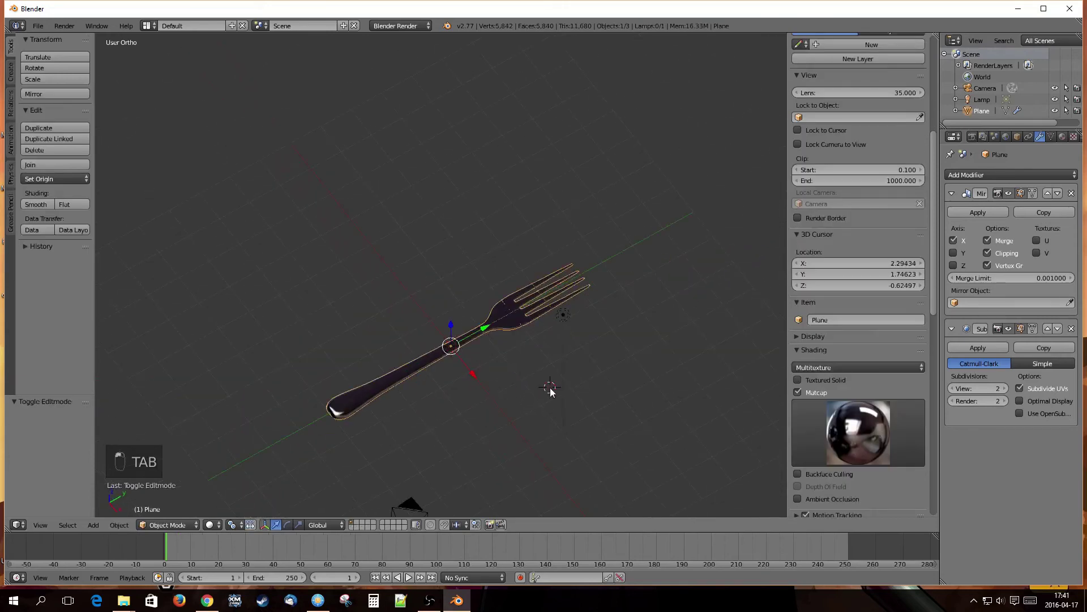
{"action": "left_click", "coordinate": [491, 432]}
{"action": "middle_click_drag", "start_coordinate": [419, 417], "coordinate": [412, 310]}
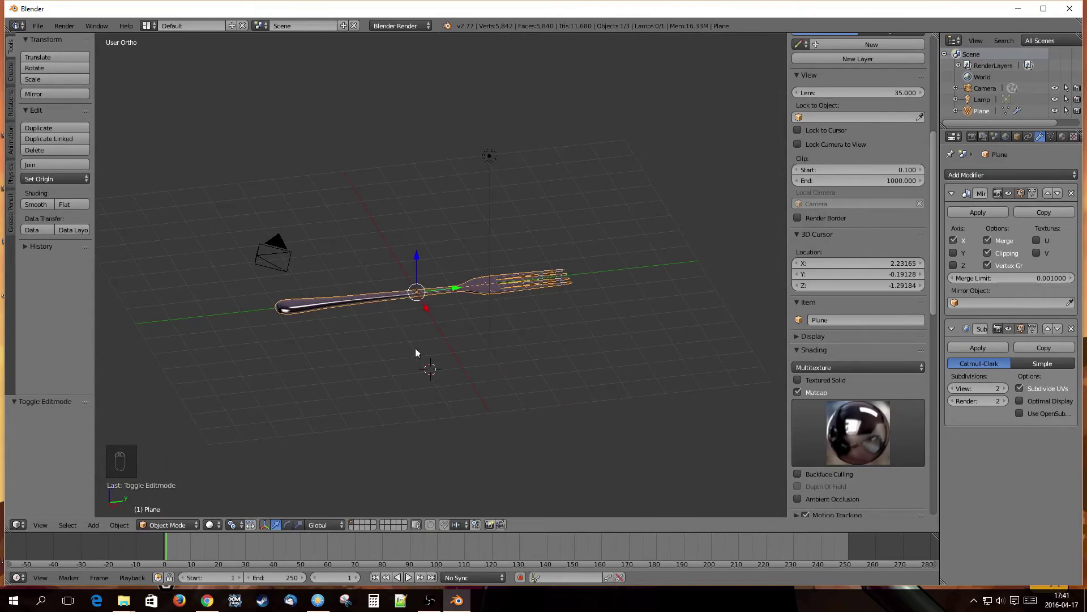
Step: Reset the 3D cursor to the world origin and add a Nurbs Curve there
{"action": "key", "text": "shift+c"}
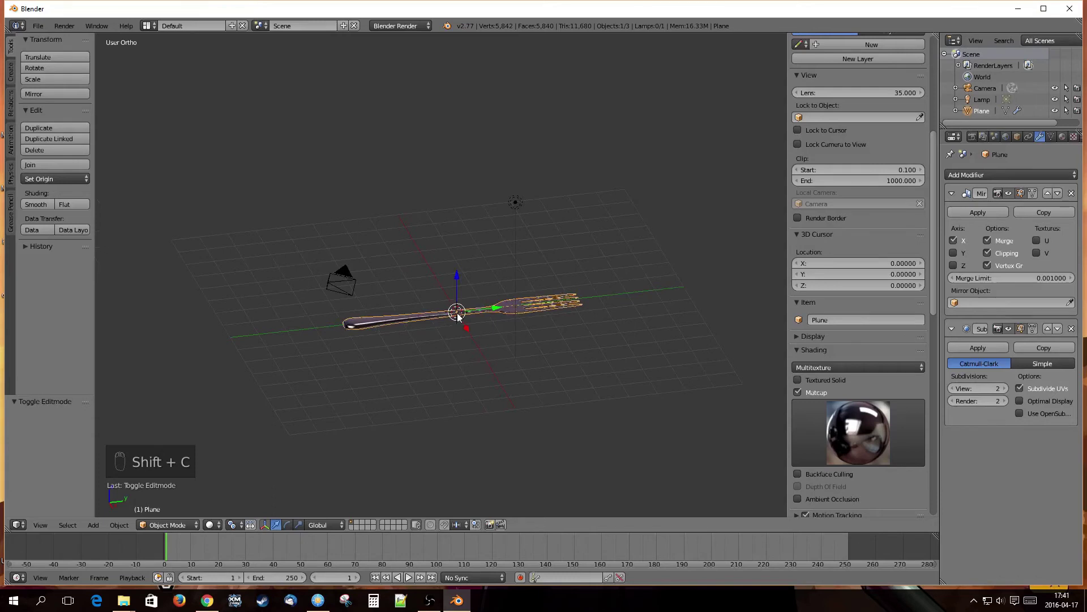
{"action": "key", "text": "shift+a"}
{"action": "mouse_move", "coordinate": [458, 319]}
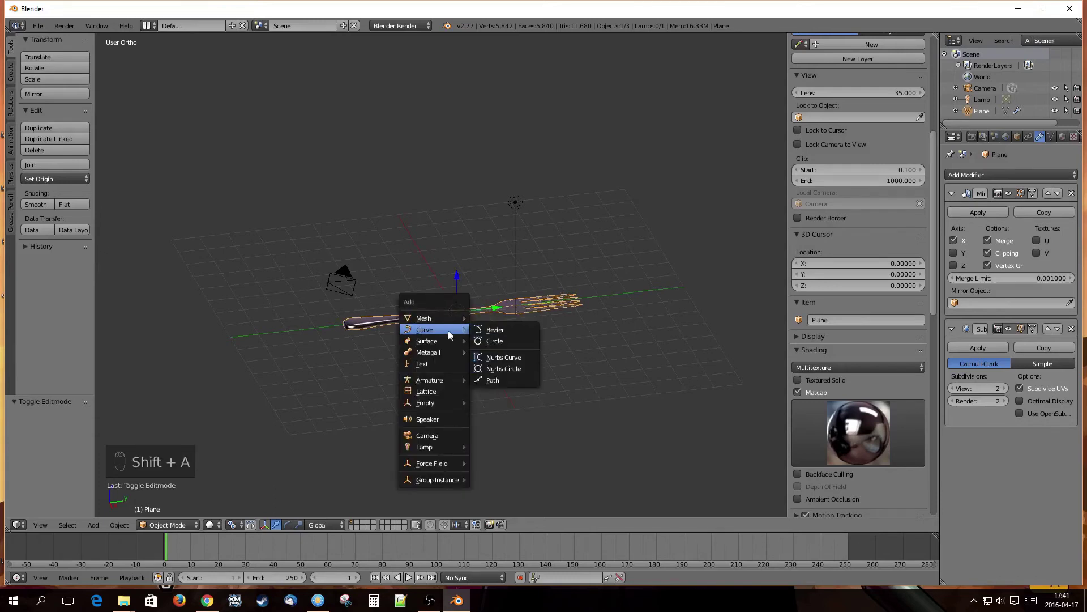
{"action": "left_click", "coordinate": [502, 362]}
{"action": "scroll", "coordinate": [470, 315], "scroll_direction": "up", "scroll_amount": 3}
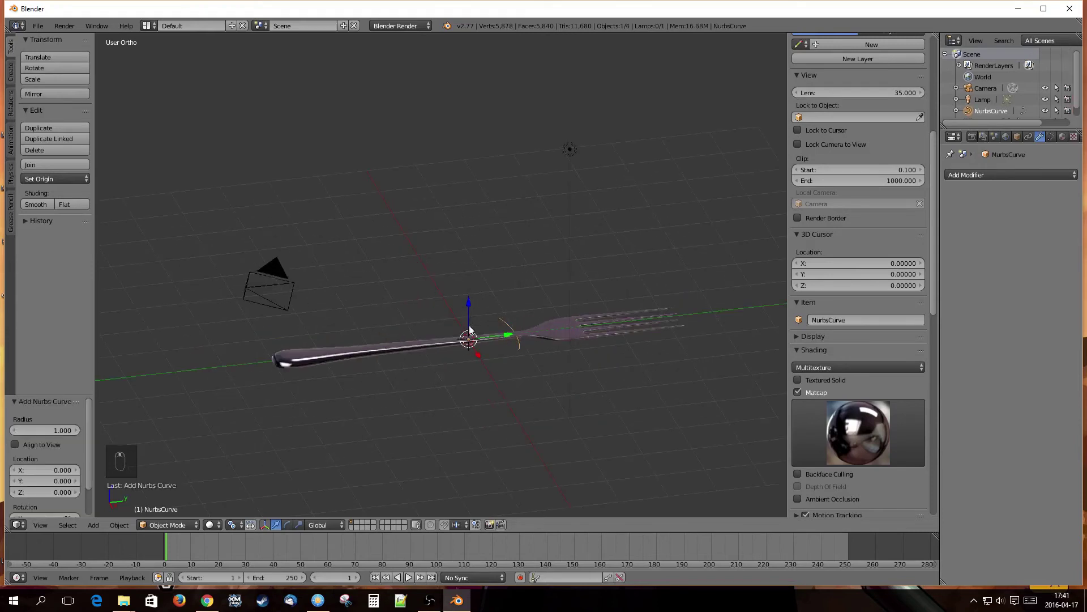
{"action": "middle_click_drag", "start_coordinate": [469, 325], "coordinate": [470, 375]}
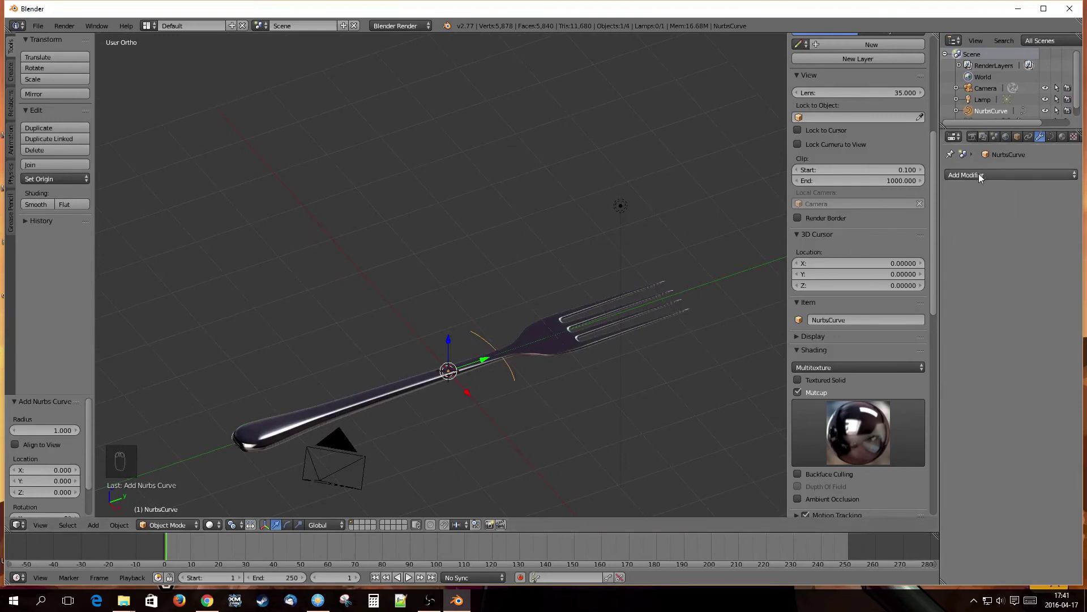
Step: Add a Curve modifier to the fork and set NurbsCurve as its deforming object
{"action": "right_click", "coordinate": [553, 341]}
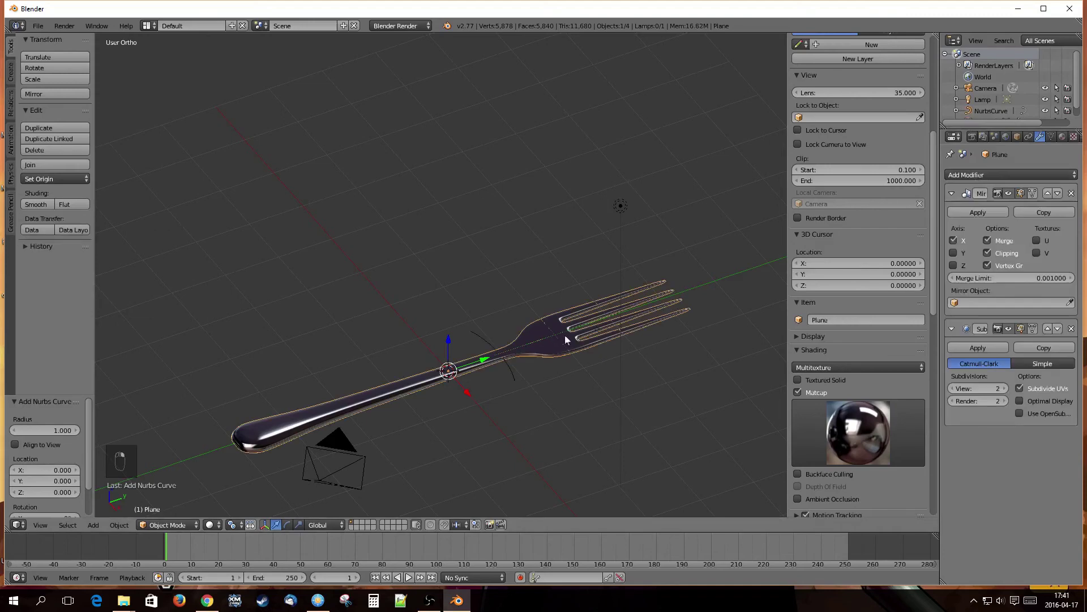
{"action": "left_click", "coordinate": [1005, 173]}
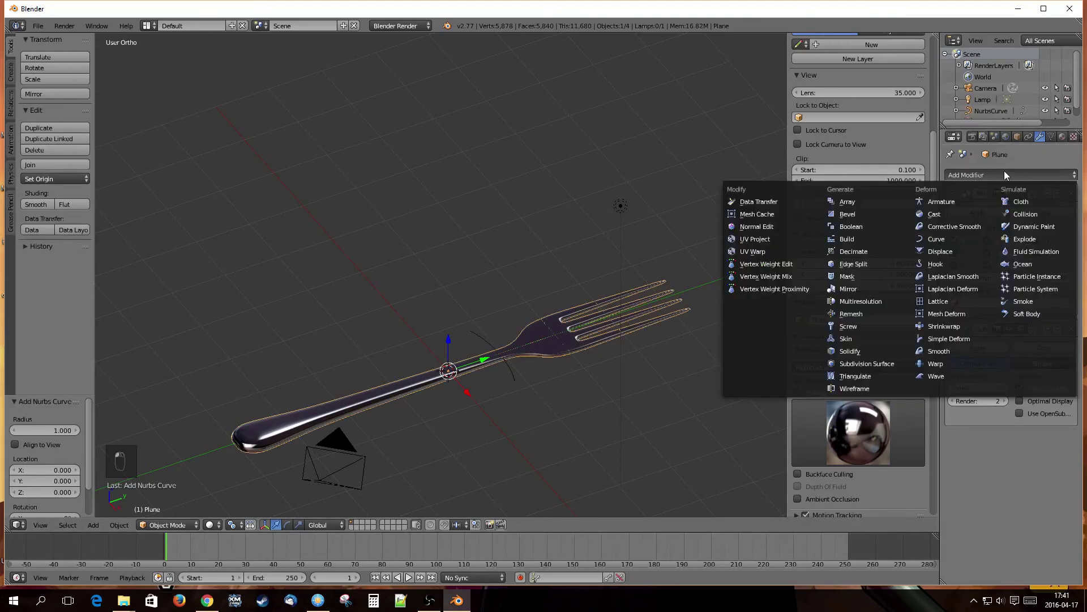
{"action": "left_click", "coordinate": [944, 239]}
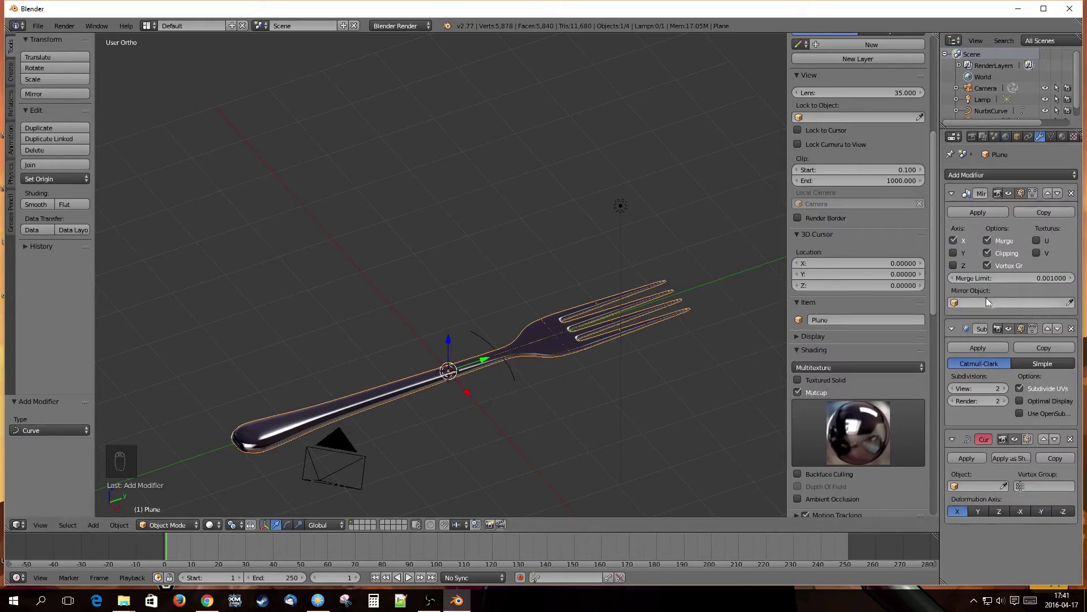
{"action": "left_click", "coordinate": [966, 487]}
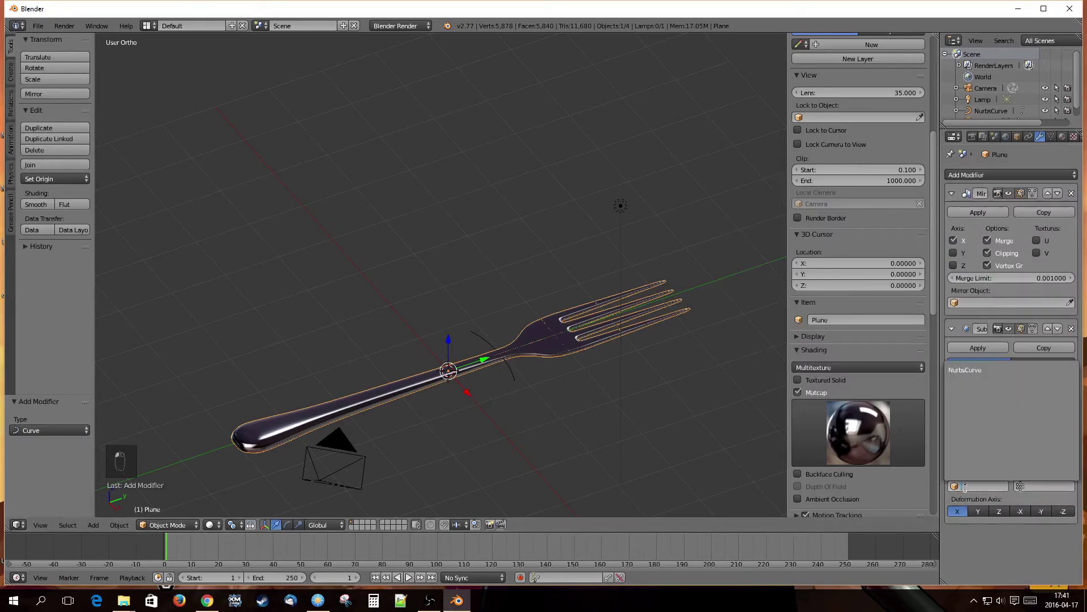
{"action": "left_click", "coordinate": [979, 371]}
{"action": "mouse_move", "coordinate": [531, 356]}
{"action": "middle_mouse_down"}
{"action": "mouse_move", "coordinate": [614, 371]}
{"action": "mouse_move", "coordinate": [556, 357]}
{"action": "mouse_move", "coordinate": [511, 322]}
{"action": "mouse_move", "coordinate": [531, 364]}
{"action": "mouse_move", "coordinate": [523, 344]}
{"action": "mouse_move", "coordinate": [539, 357]}
{"action": "mouse_move", "coordinate": [540, 339]}
{"action": "mouse_move", "coordinate": [510, 408]}
{"action": "mouse_move", "coordinate": [516, 363]}
{"action": "middle_mouse_up"}
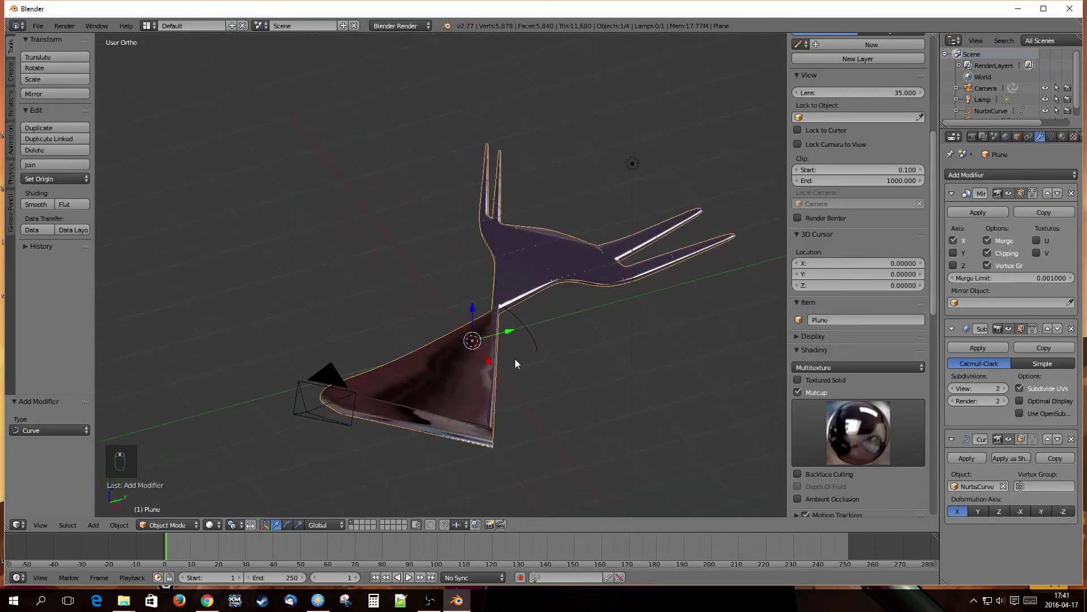
Step: Select the NURBS curve and set its rotation to 90° on X and 270° on Z
{"action": "right_click", "coordinate": [534, 339]}
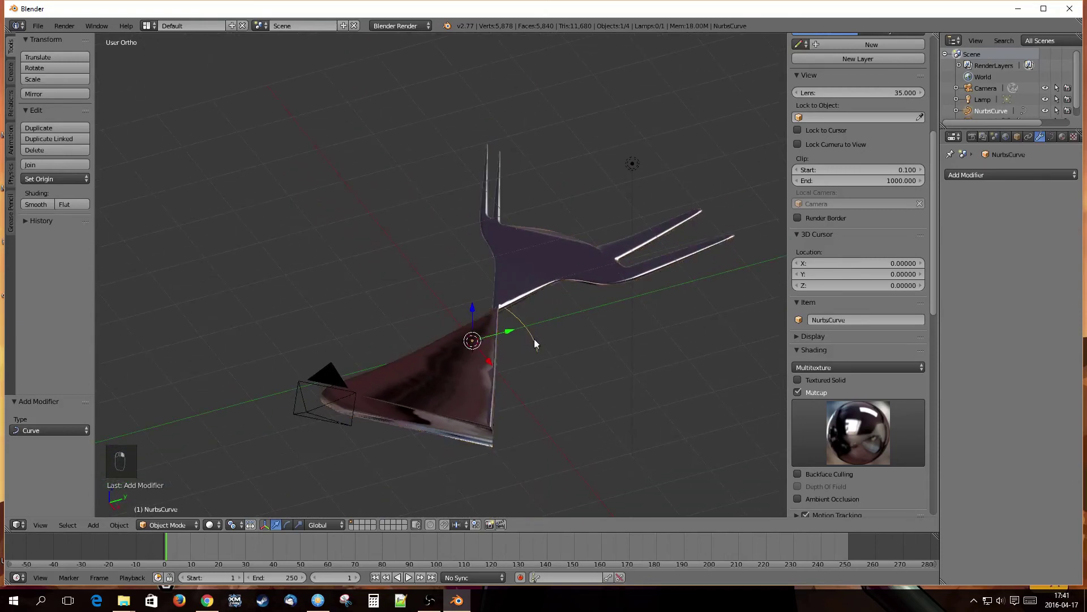
{"action": "middle_click_drag", "start_coordinate": [558, 396], "coordinate": [506, 367]}
{"action": "scroll", "coordinate": [505, 374], "scroll_direction": "down", "scroll_amount": 4}
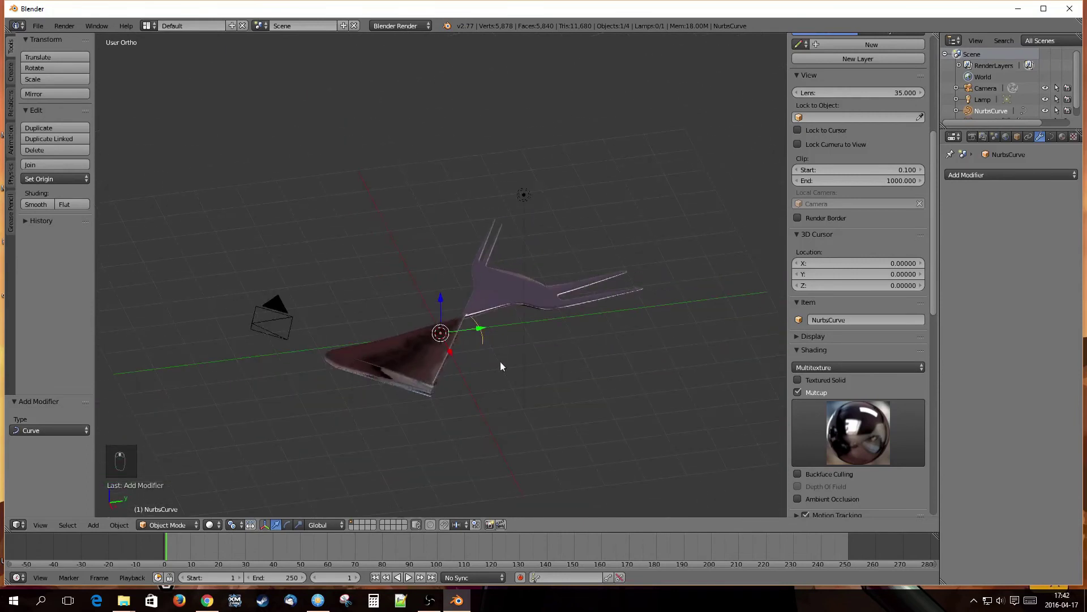
{"action": "scroll", "coordinate": [515, 342], "scroll_direction": "up", "scroll_amount": 3}
{"action": "middle_click_drag", "start_coordinate": [704, 271], "coordinate": [640, 356], "text": "shift"}
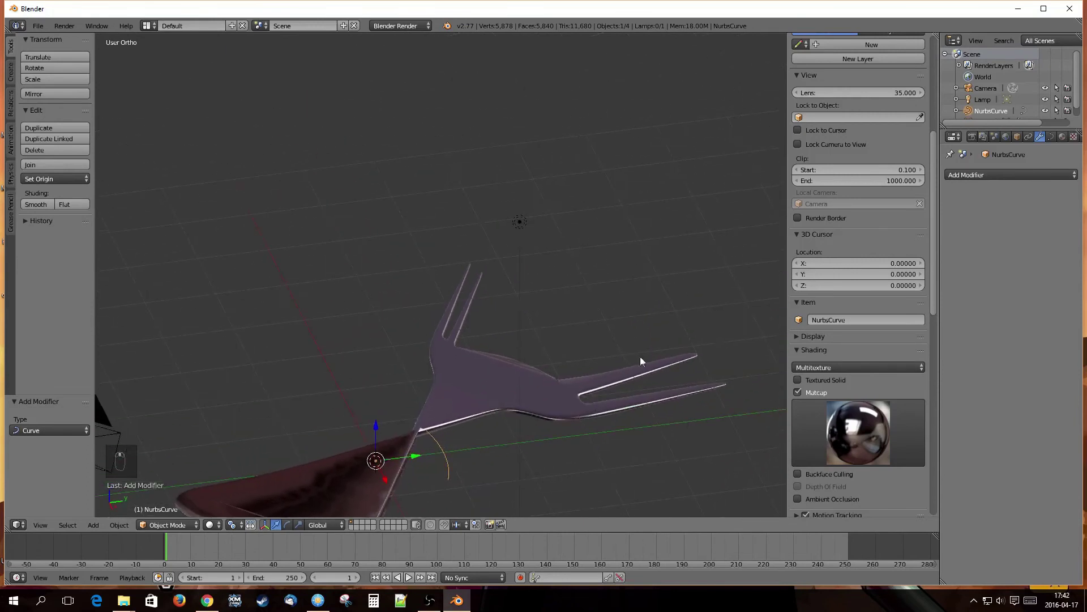
{"action": "left_click_drag", "start_coordinate": [936, 178], "coordinate": [933, 81]}
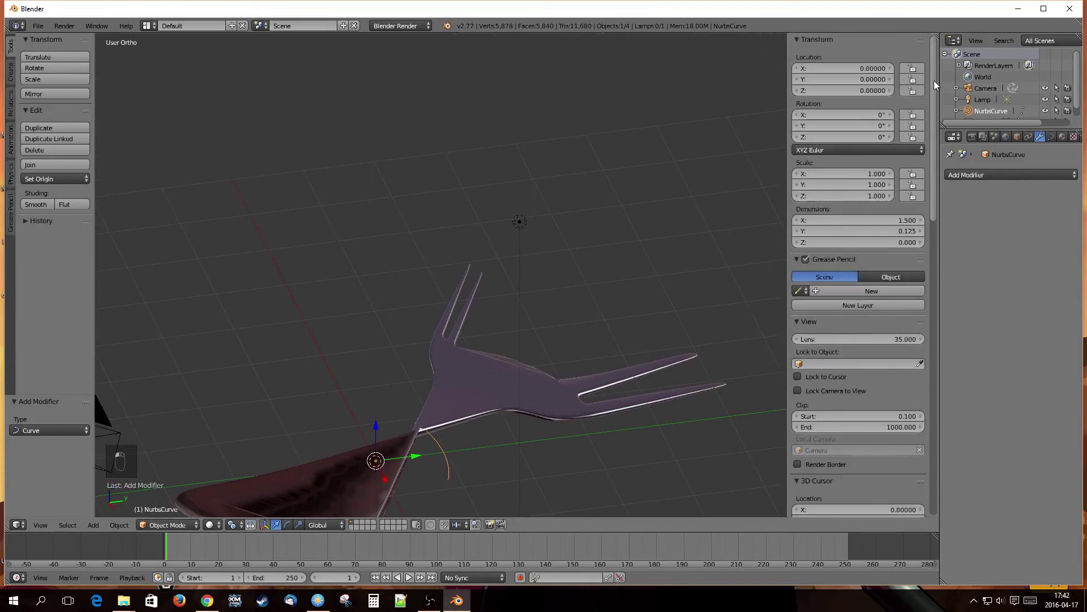
{"action": "left_click", "coordinate": [857, 111]}
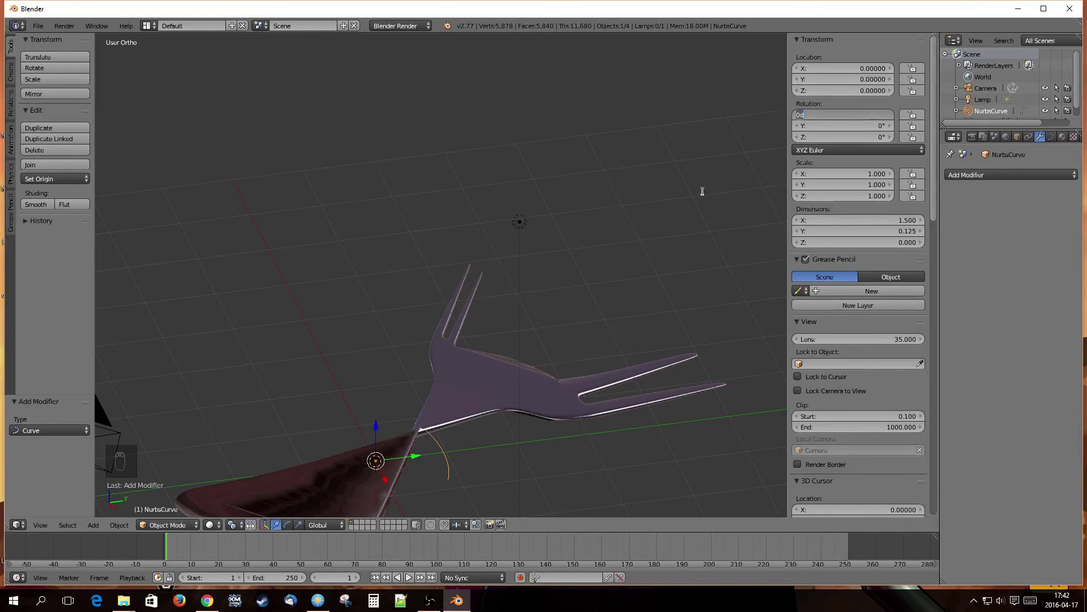
{"action": "key", "text": "Return"}
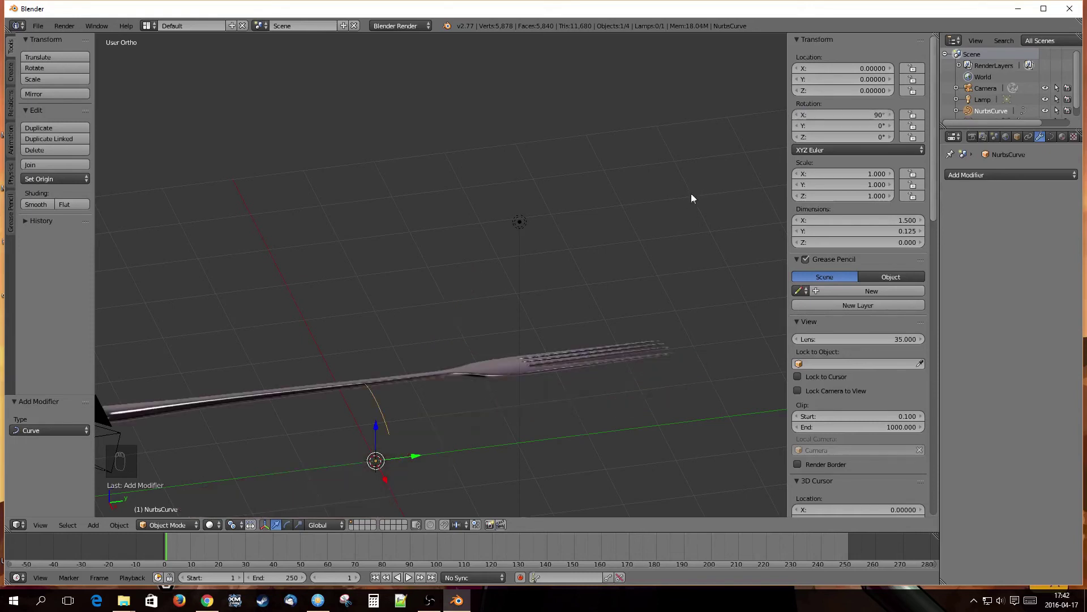
{"action": "left_click", "coordinate": [843, 137]}
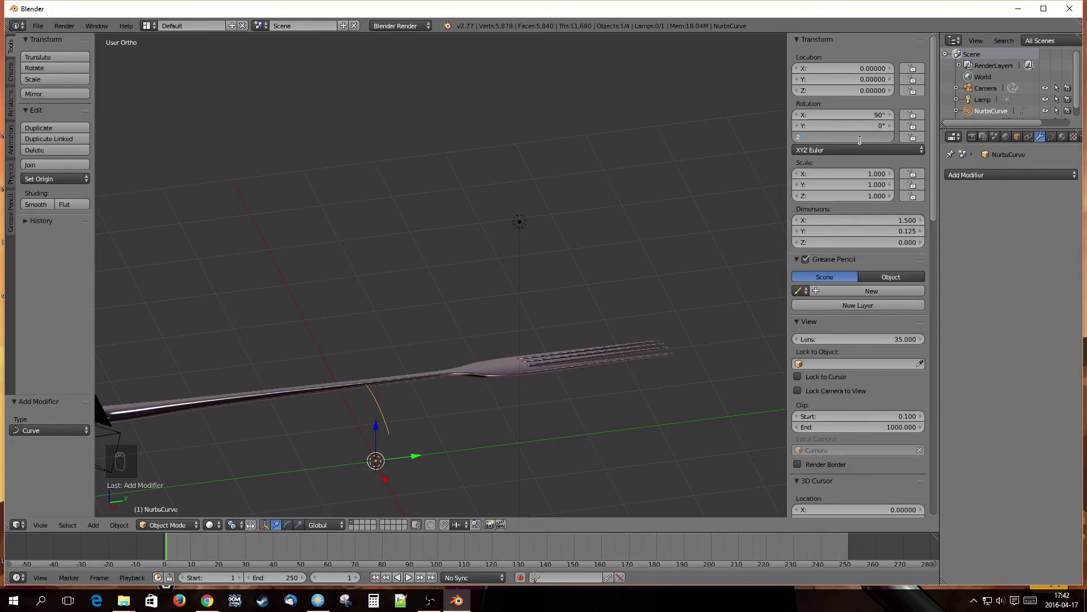
{"action": "type", "text": "270"}
{"action": "key", "text": "Return"}
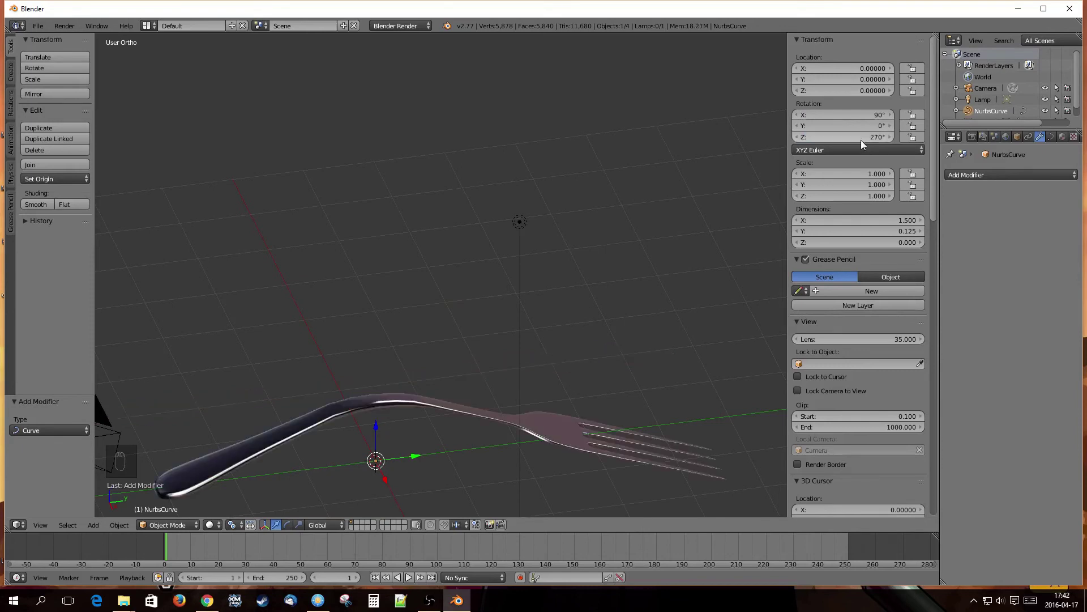
Step: Examine the bend of the deformed fork from several angles
{"action": "middle_click_drag", "start_coordinate": [605, 367], "coordinate": [565, 367]}
{"action": "middle_click_drag", "start_coordinate": [558, 414], "coordinate": [553, 246], "text": "shift"}
{"action": "scroll", "coordinate": [549, 247], "scroll_direction": "up", "scroll_amount": 2}
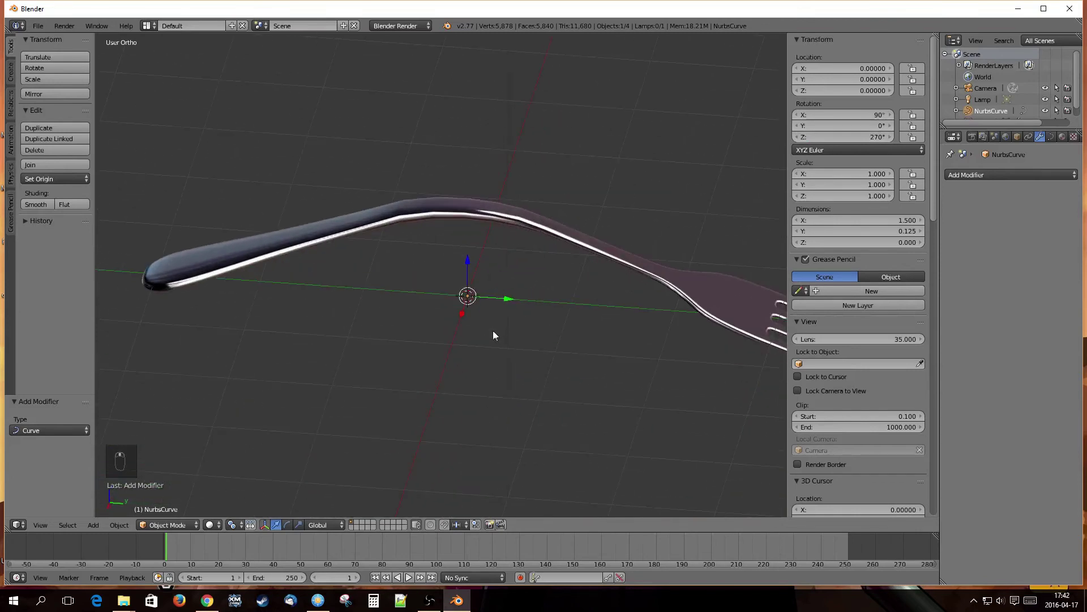
{"action": "middle_click_drag", "start_coordinate": [494, 333], "coordinate": [550, 313]}
{"action": "scroll", "coordinate": [503, 334], "scroll_direction": "down", "scroll_amount": 3}
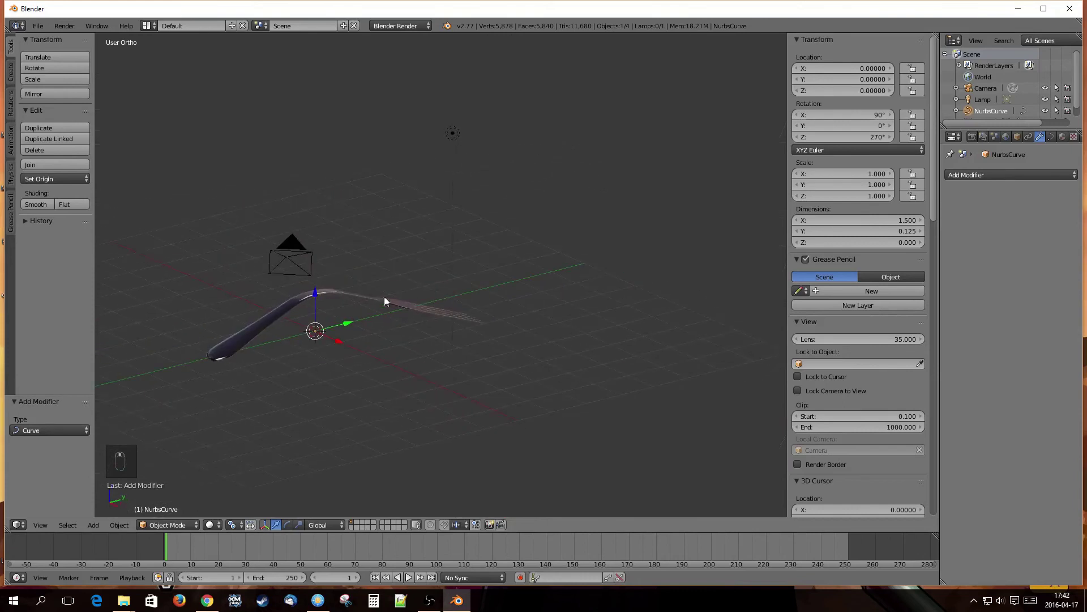
{"action": "scroll", "coordinate": [291, 322], "scroll_direction": "up", "scroll_amount": 3}
{"action": "middle_click_drag", "start_coordinate": [300, 326], "coordinate": [443, 359], "text": "shift"}
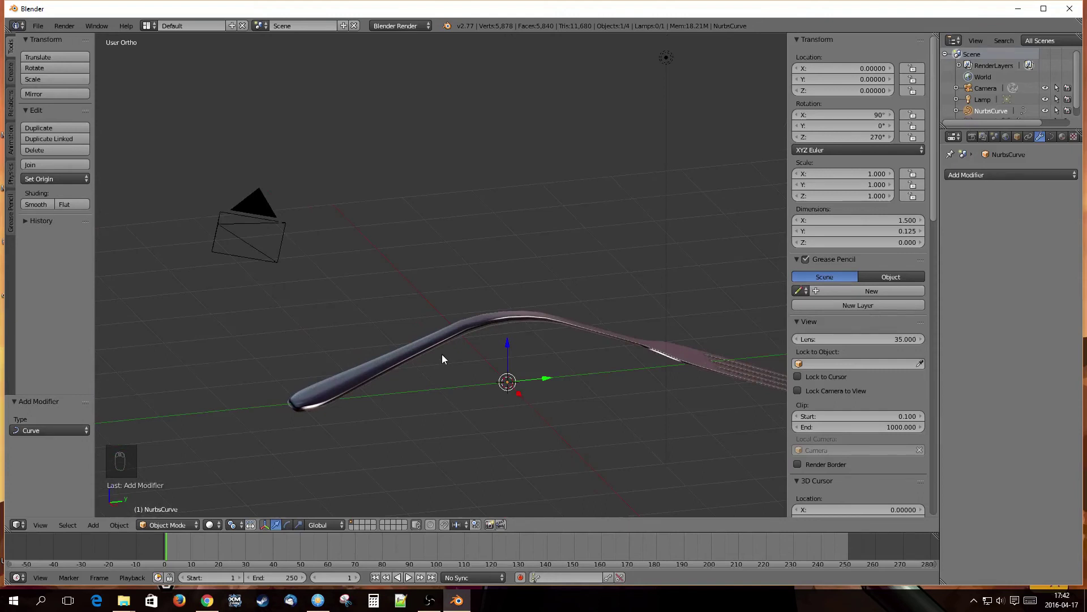
Step: Restrict the existing fork background image to the Top view axis
{"action": "key", "text": "KP_3"}
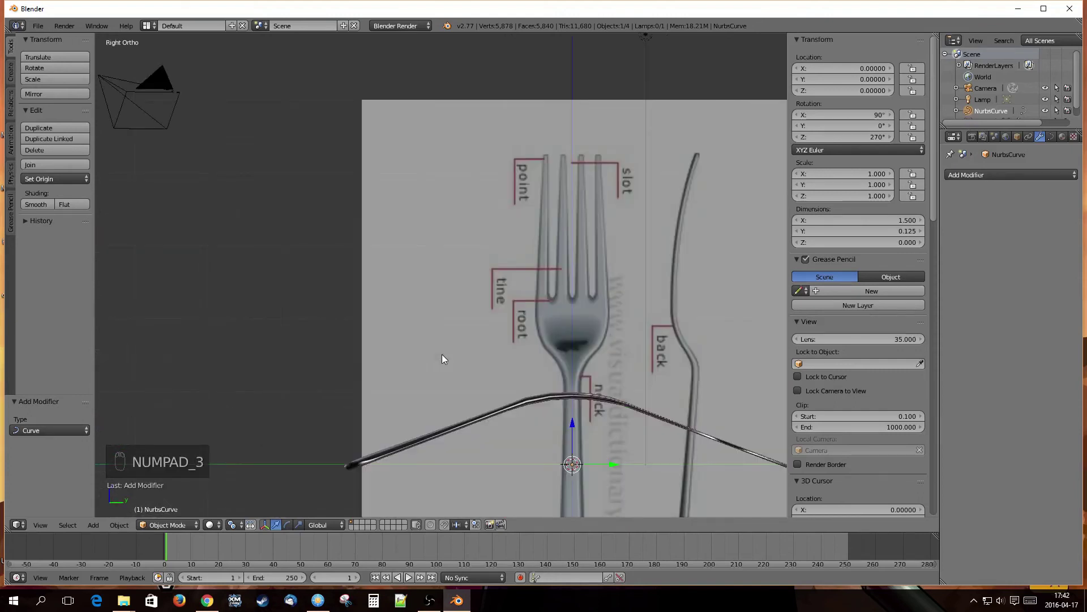
{"action": "scroll", "coordinate": [477, 365], "scroll_direction": "down", "scroll_amount": 2}
{"action": "middle_click_drag", "start_coordinate": [536, 385], "coordinate": [429, 375], "text": "shift"}
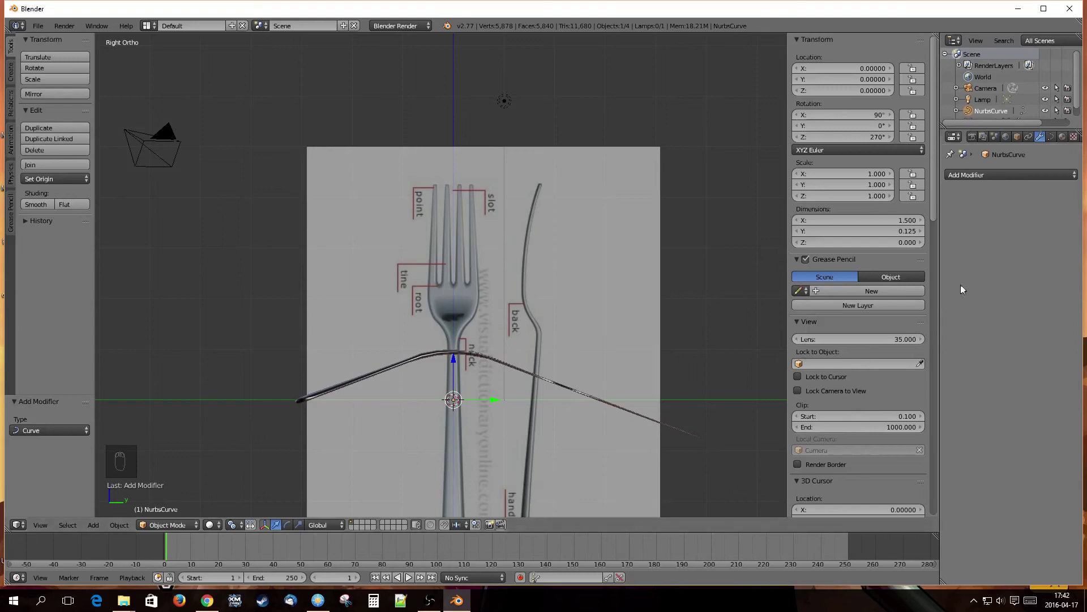
{"action": "mouse_move", "coordinate": [936, 207]}
{"action": "left_mouse_down"}
{"action": "mouse_move", "coordinate": [933, 440]}
{"action": "mouse_move", "coordinate": [932, 431]}
{"action": "left_mouse_up"}
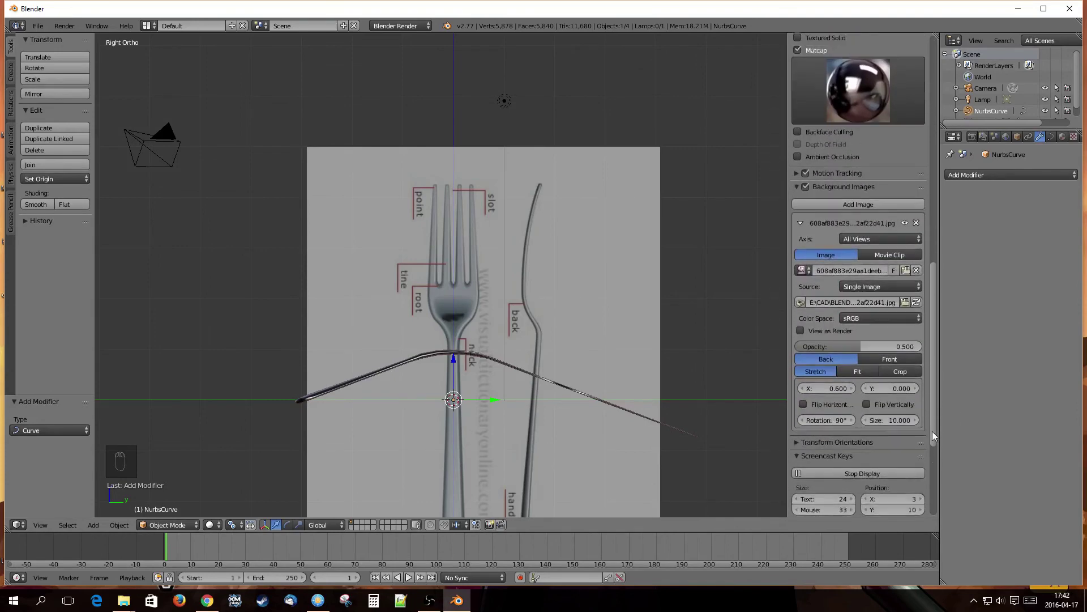
{"action": "left_click", "coordinate": [863, 238]}
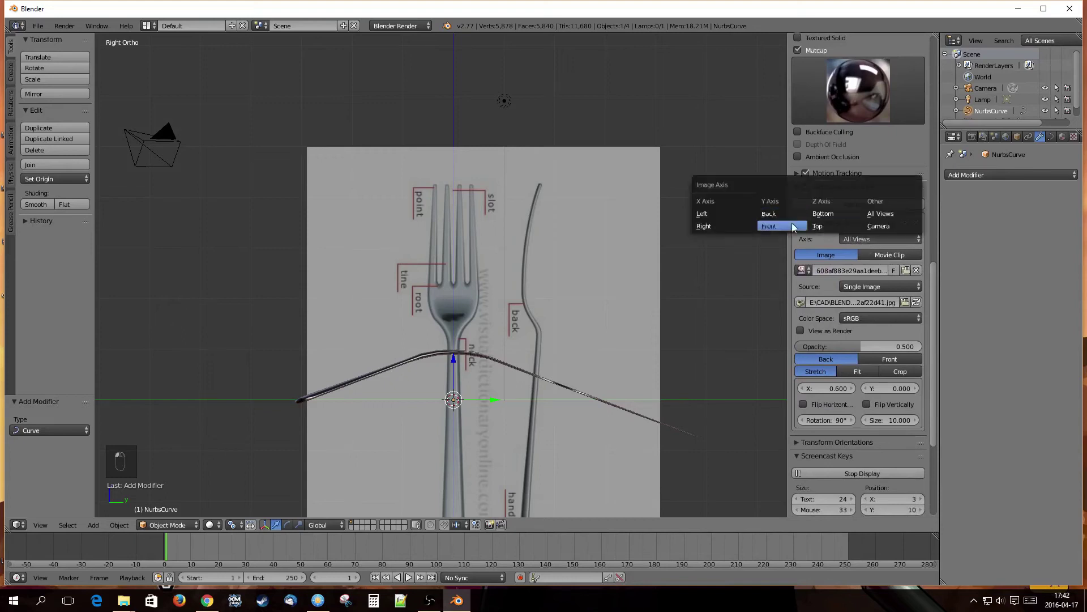
{"action": "left_click", "coordinate": [820, 228]}
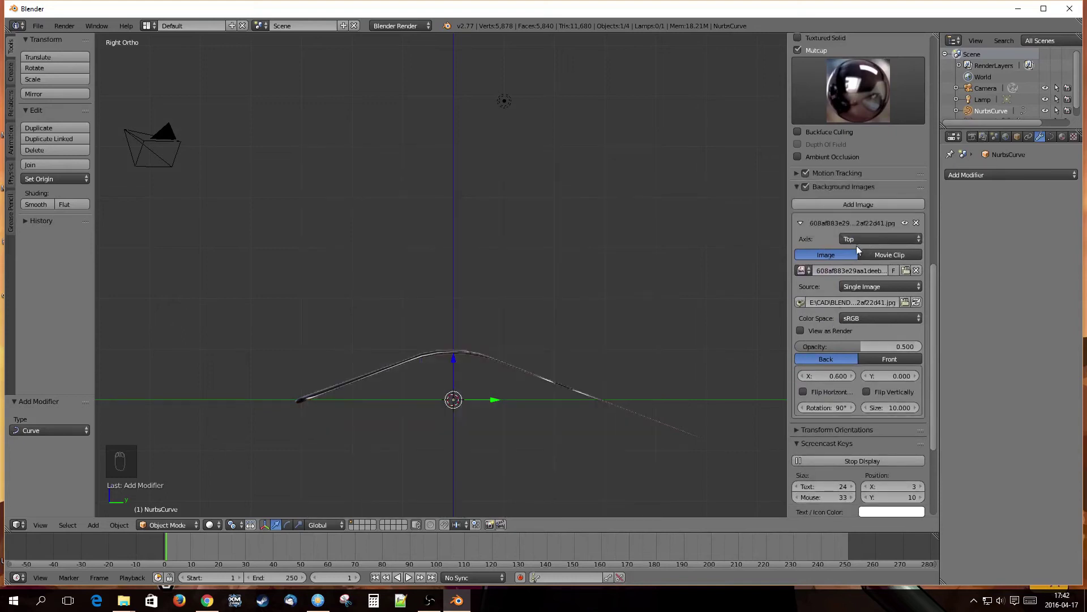
Step: Add a second background image for the Right view axis, reusing the already loaded fork reference picture
{"action": "left_click", "coordinate": [856, 204]}
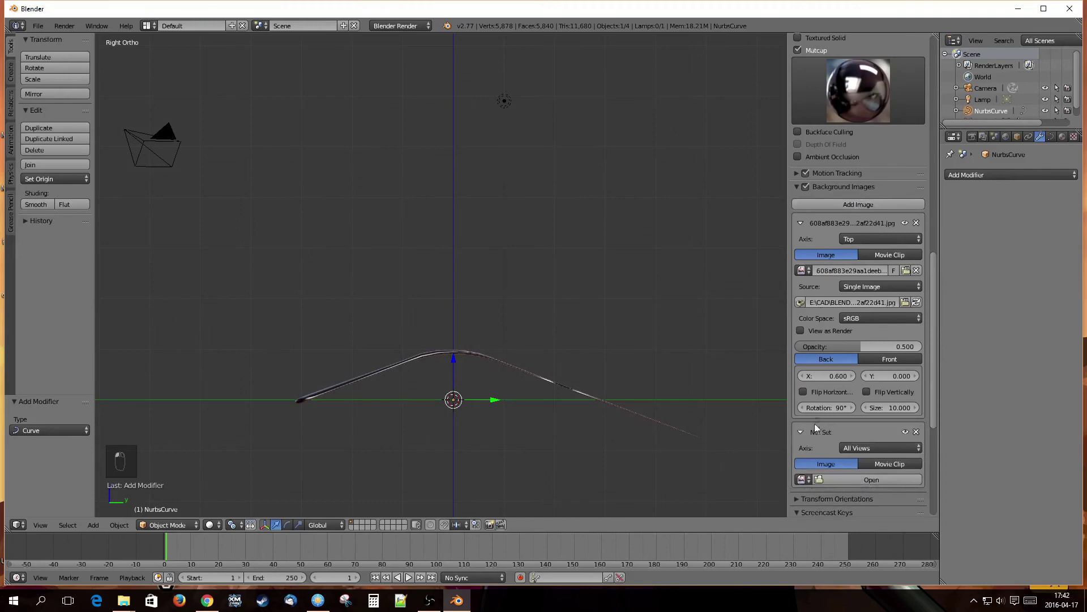
{"action": "left_click_drag", "start_coordinate": [933, 391], "coordinate": [927, 442]}
{"action": "left_click", "coordinate": [869, 312]}
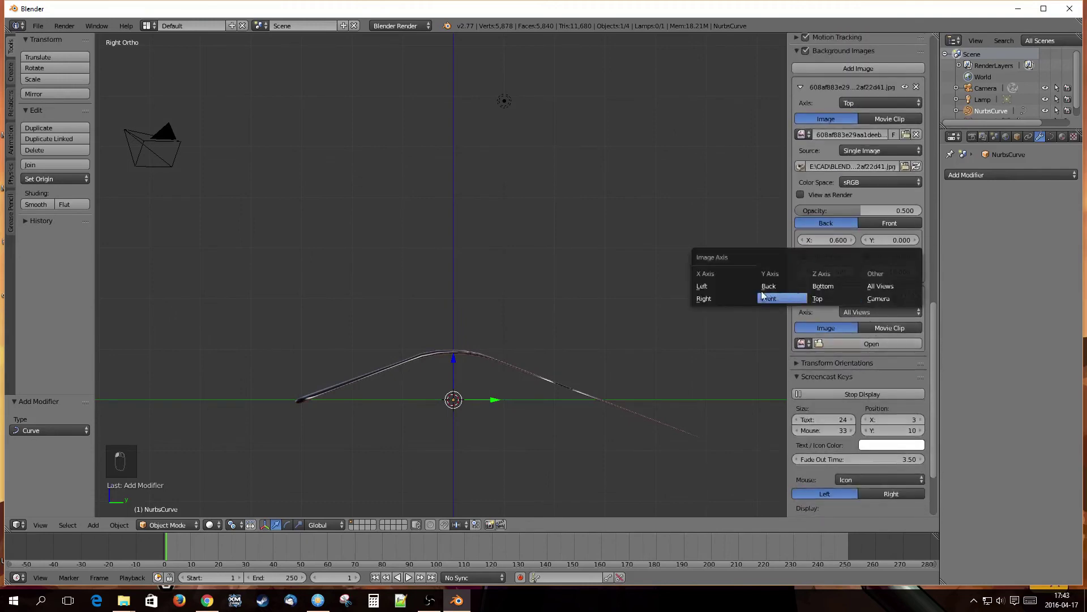
{"action": "left_click", "coordinate": [717, 296]}
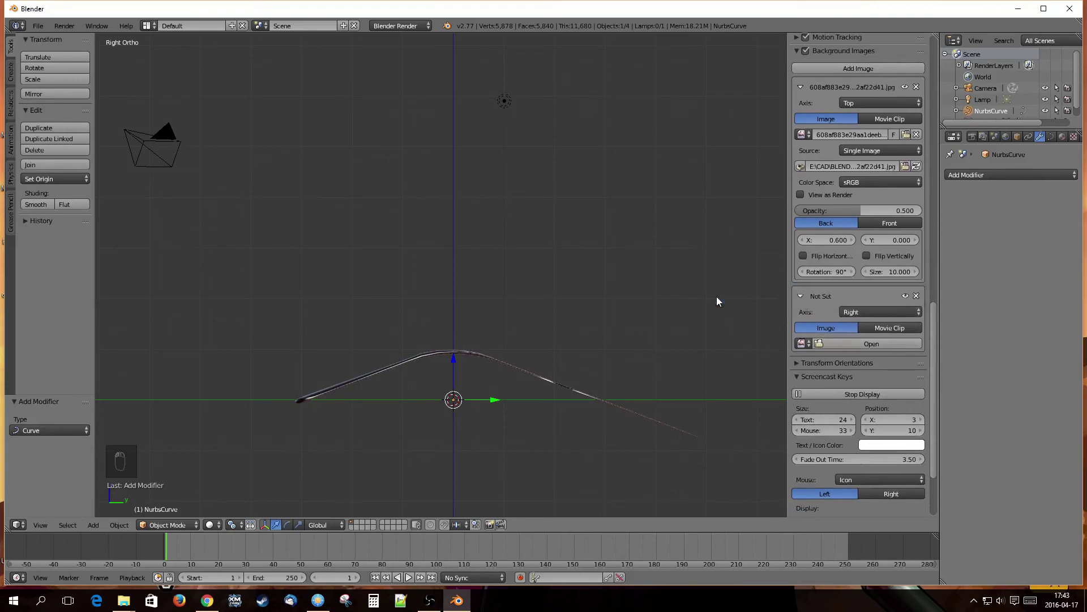
{"action": "left_click", "coordinate": [801, 344]}
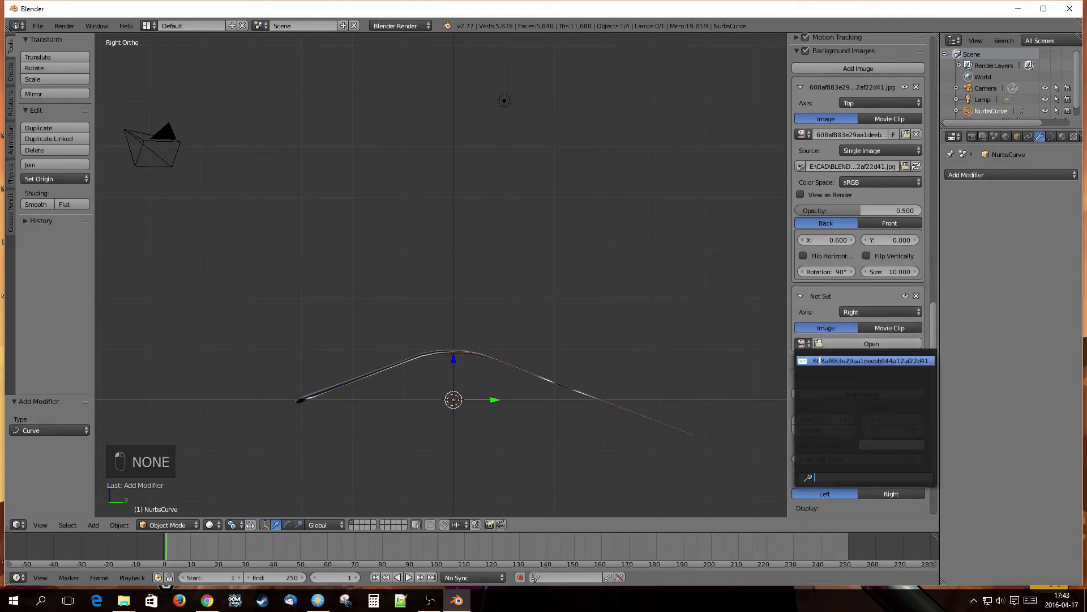
{"action": "left_click", "coordinate": [820, 360]}
{"action": "scroll", "coordinate": [451, 361], "scroll_direction": "down", "scroll_amount": 2}
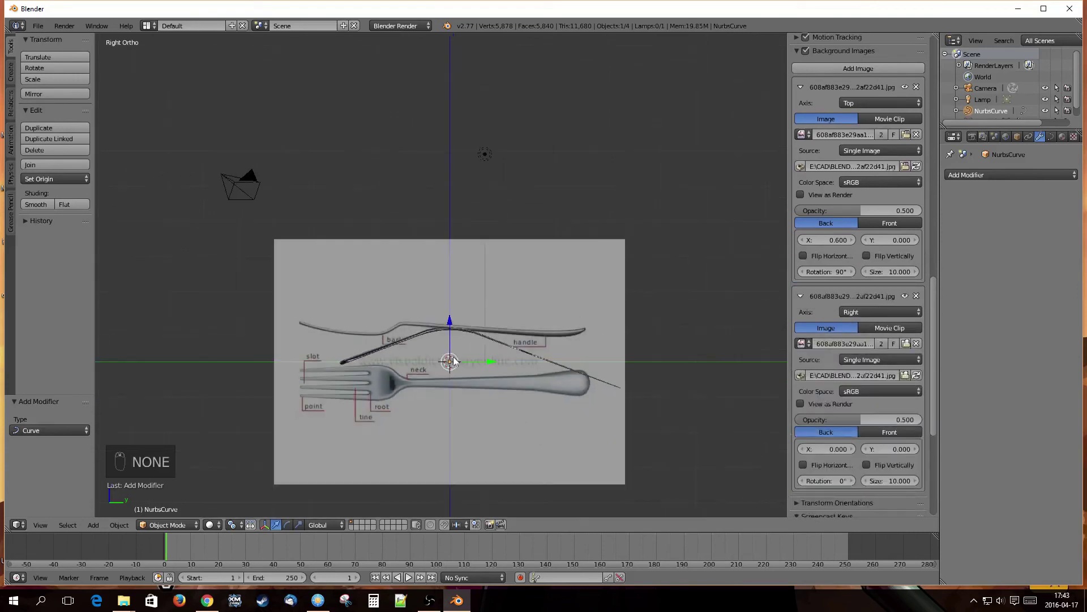
Step: Flip the Right view background image horizontally so its side profile faces the same way as the model
{"action": "mouse_move", "coordinate": [446, 368]}
{"action": "middle_mouse_down"}
{"action": "mouse_move", "coordinate": [457, 348]}
{"action": "mouse_move", "coordinate": [446, 373]}
{"action": "mouse_move", "coordinate": [450, 363]}
{"action": "middle_mouse_up"}
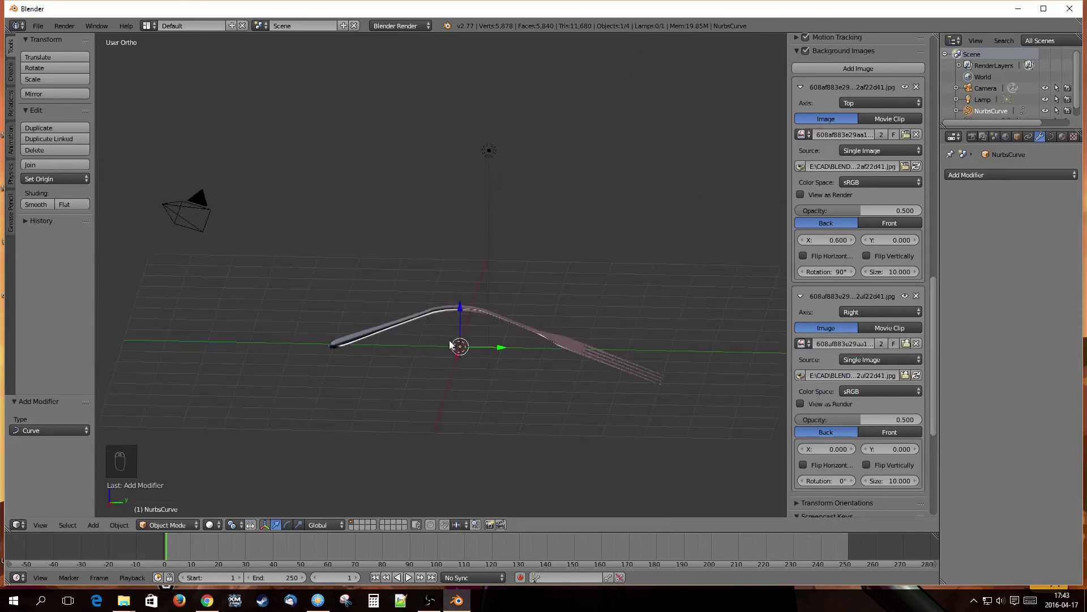
{"action": "key", "text": "KP_3"}
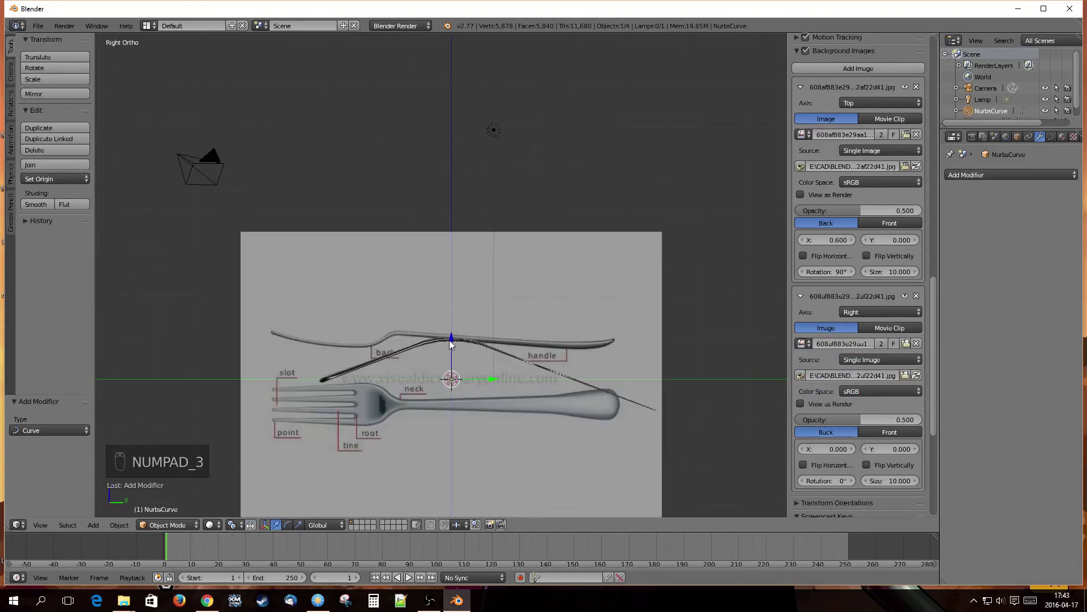
{"action": "left_click", "coordinate": [804, 465]}
{"action": "scroll", "coordinate": [481, 354], "scroll_direction": "up", "scroll_amount": 3}
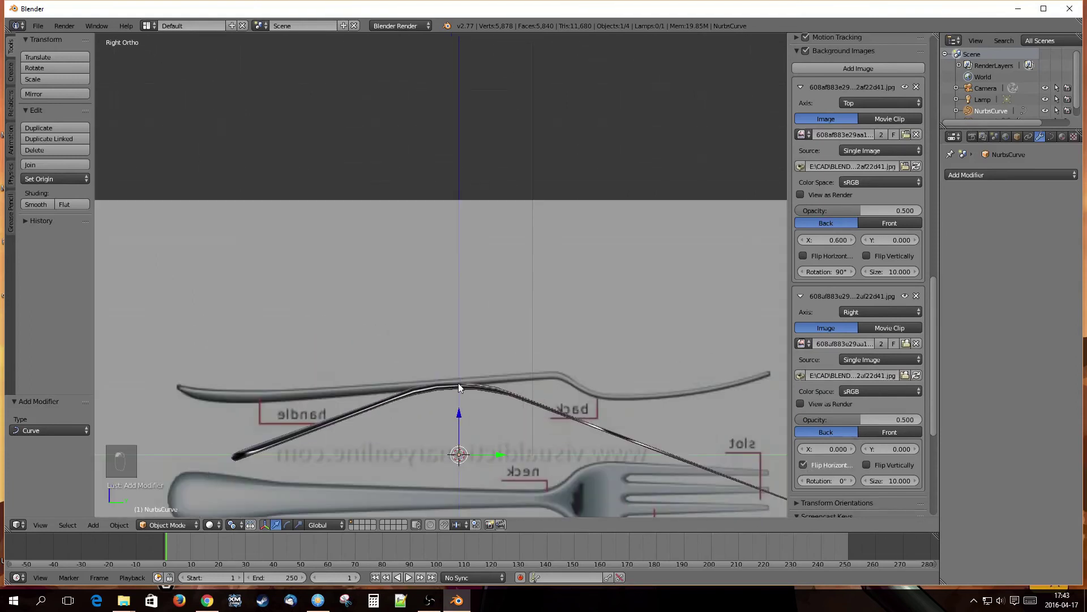
{"action": "middle_click_drag", "start_coordinate": [502, 388], "coordinate": [464, 307], "text": "shift"}
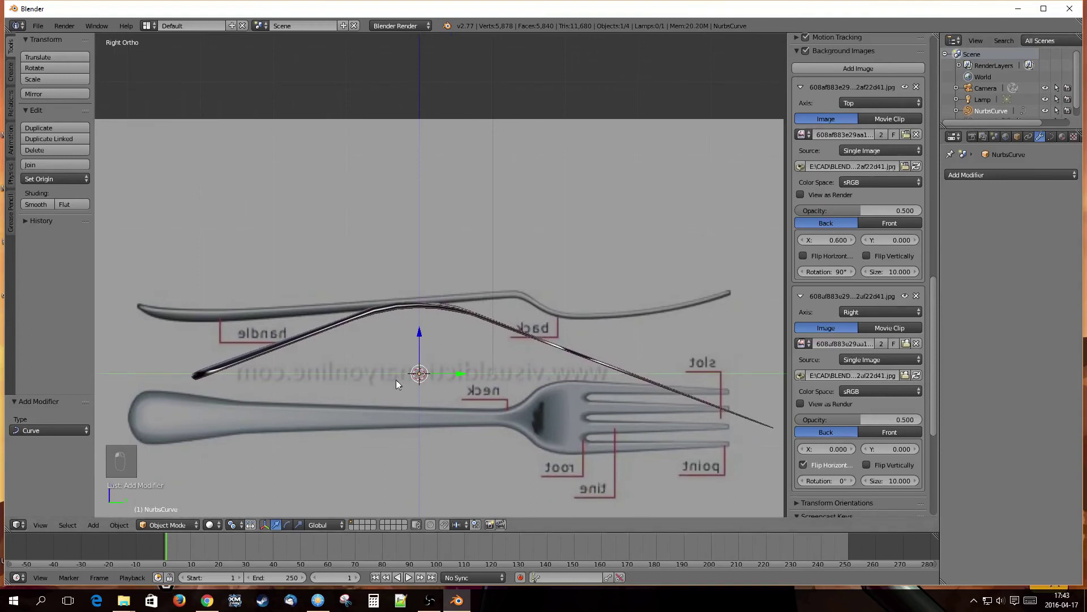
Step: Enter Edit Mode on the NURBS curve and enable Endpoint U and Bounds Clamp in its curve settings
{"action": "key", "text": "Tab"}
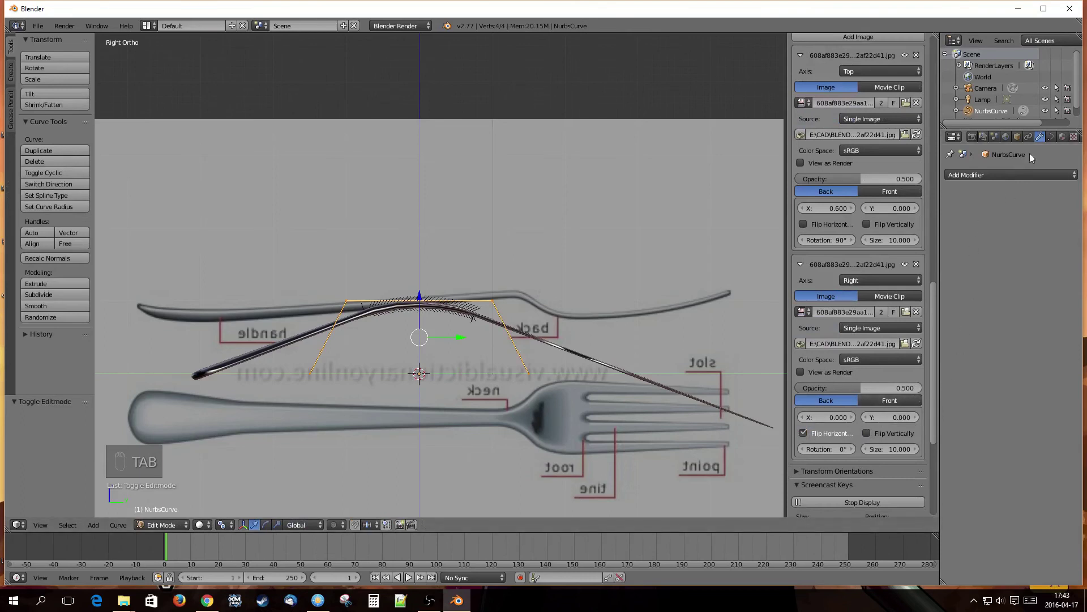
{"action": "left_click", "coordinate": [1051, 137]}
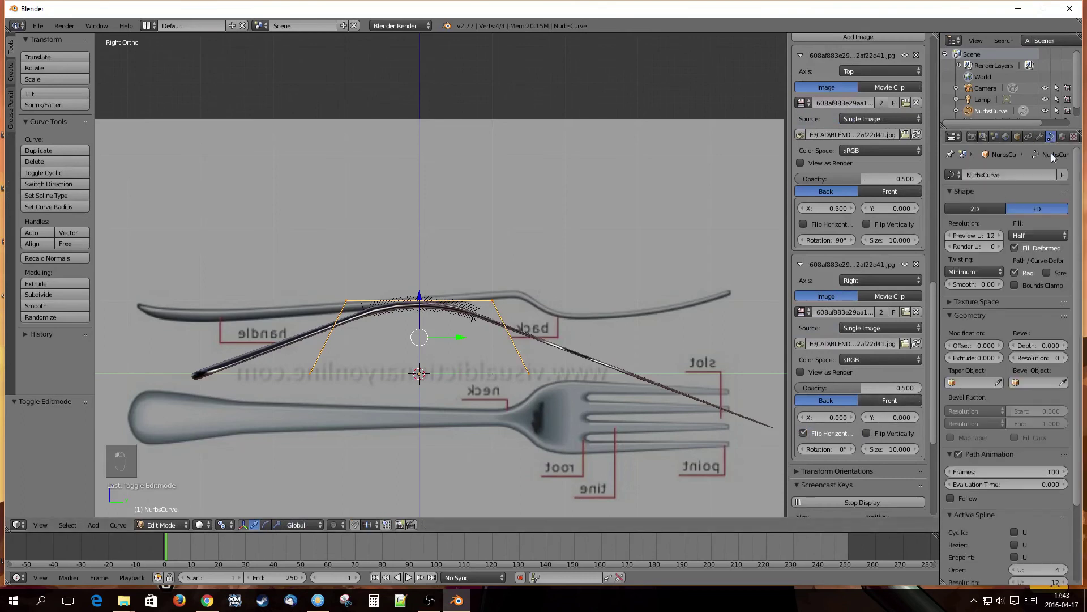
{"action": "left_click", "coordinate": [1014, 557]}
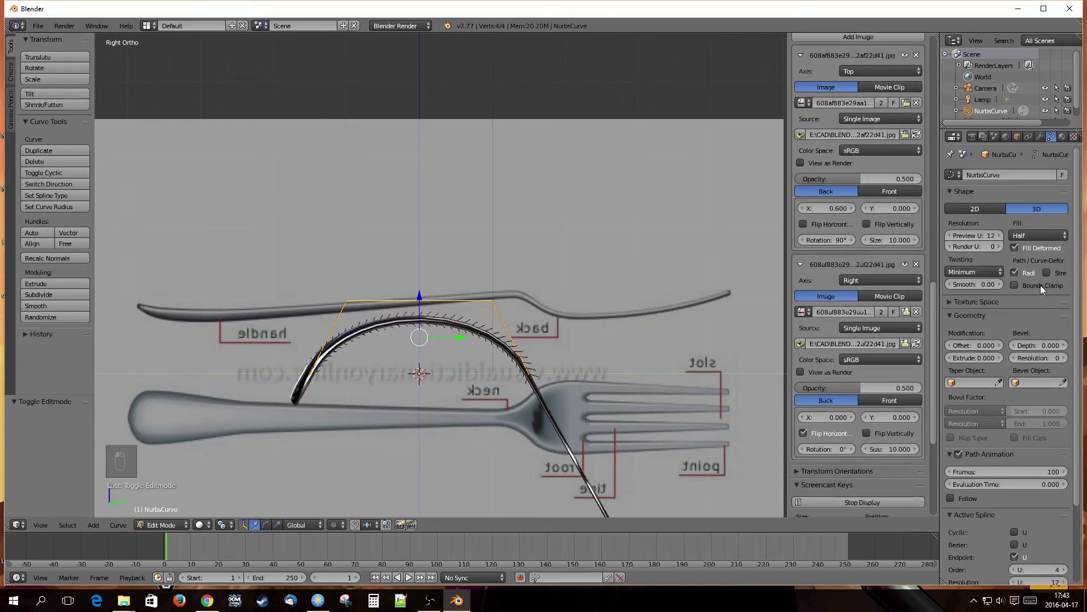
{"action": "left_click", "coordinate": [1017, 285]}
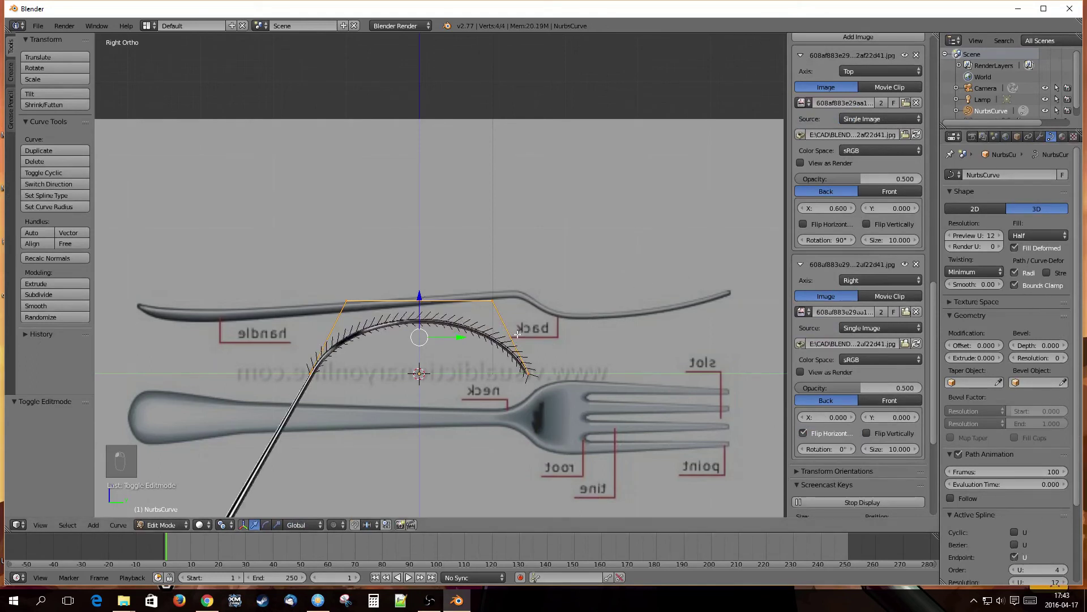
Step: Move the curve's tine-side end point to the reference tine tip and its neighbouring control point just below the tines
{"action": "right_click", "coordinate": [526, 374]}
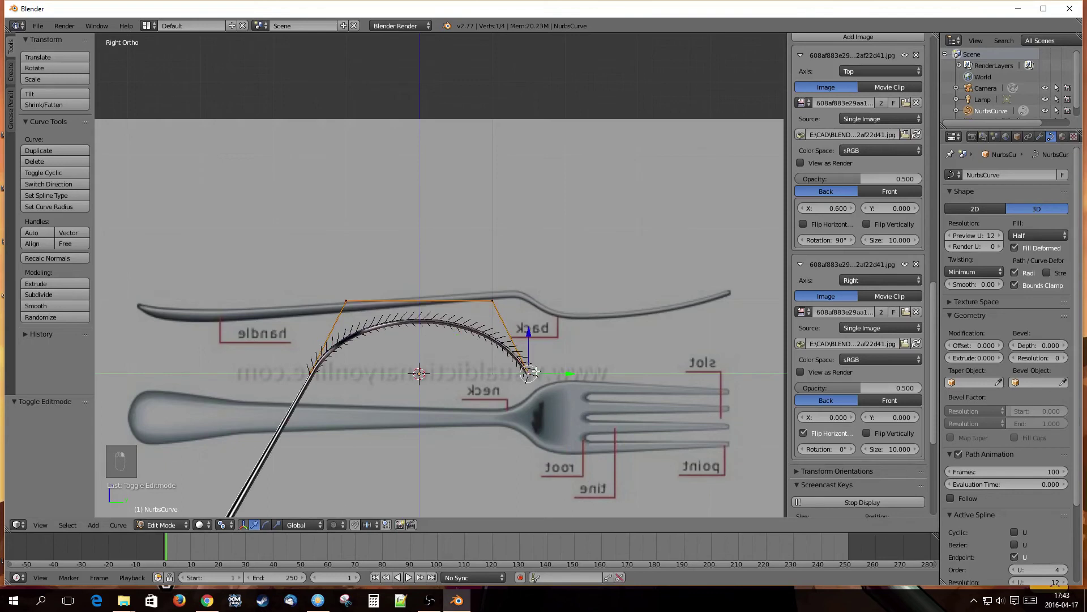
{"action": "left_click_drag", "start_coordinate": [536, 371], "coordinate": [737, 287]}
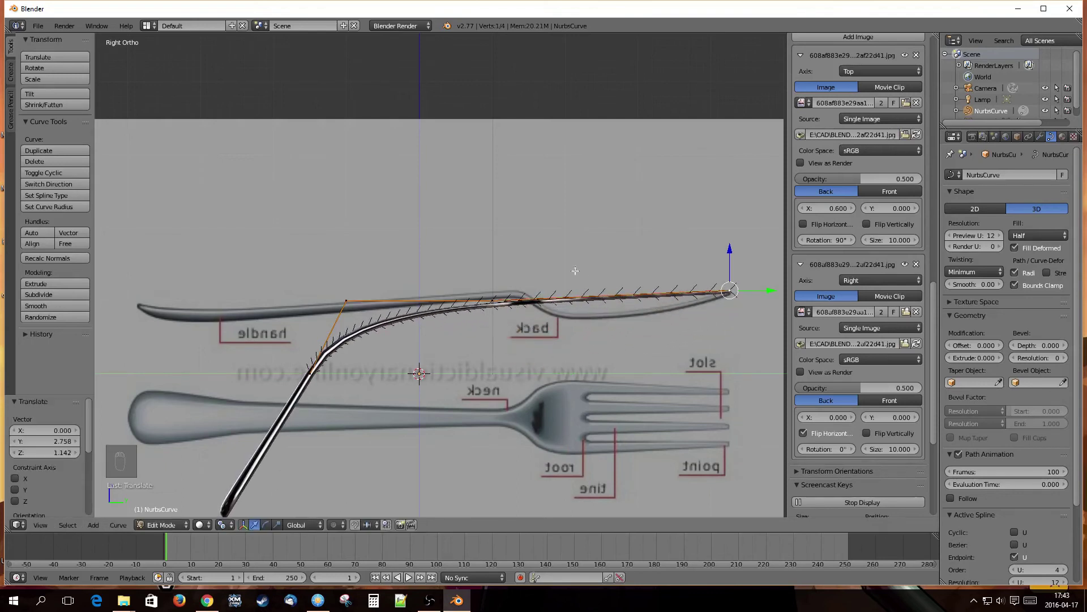
{"action": "right_click", "coordinate": [493, 299]}
{"action": "key", "text": "g"}
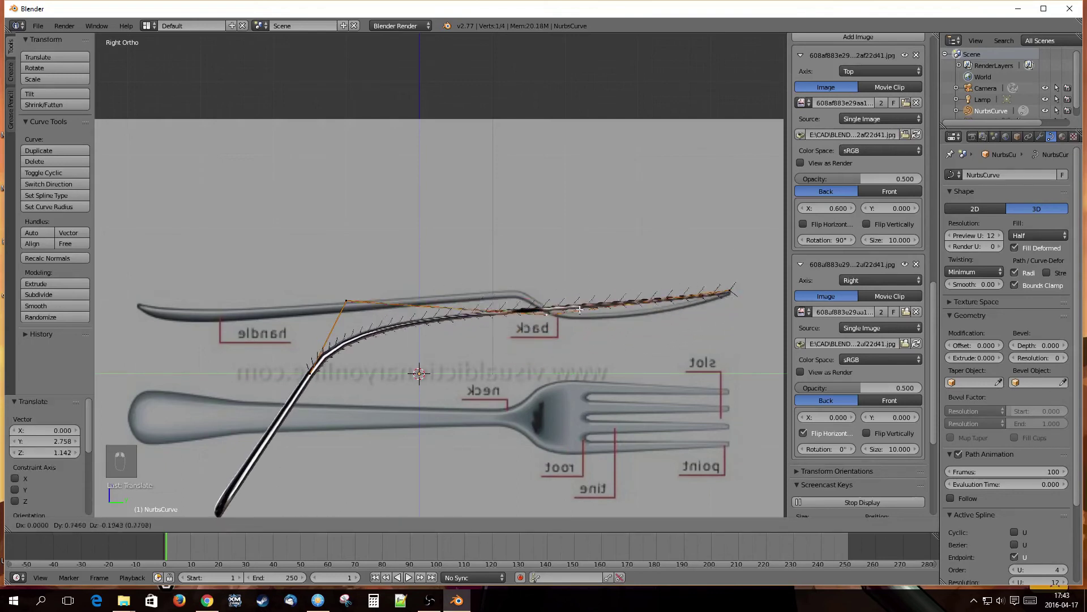
{"action": "left_click", "coordinate": [669, 322]}
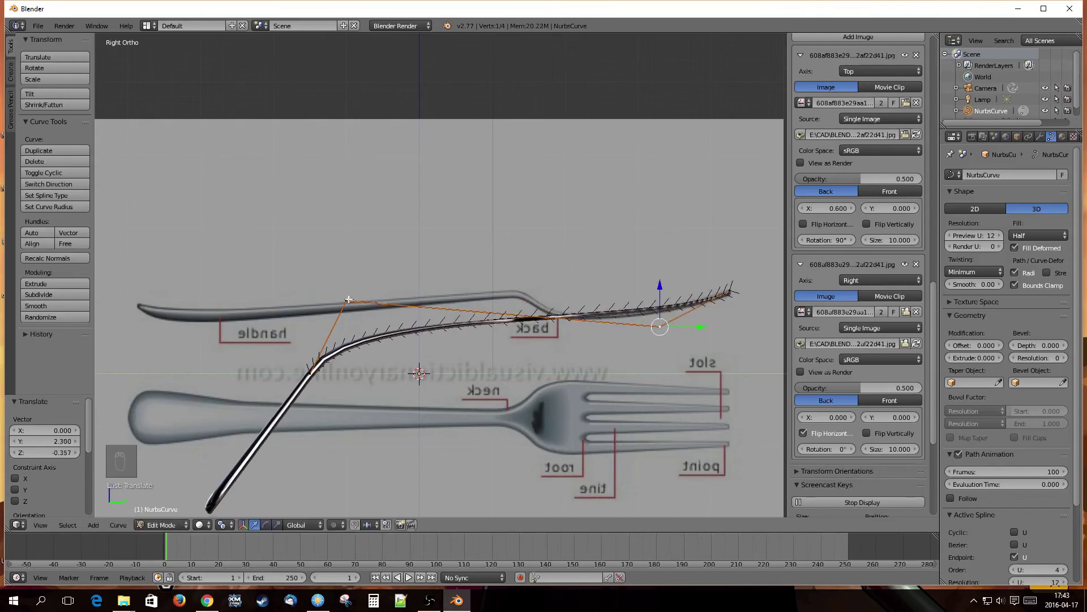
Step: Move the remaining two control points to the reference profile's back, placing the handle-side end point where the neck bend starts
{"action": "right_click", "coordinate": [348, 300]}
{"action": "key", "text": "g"}
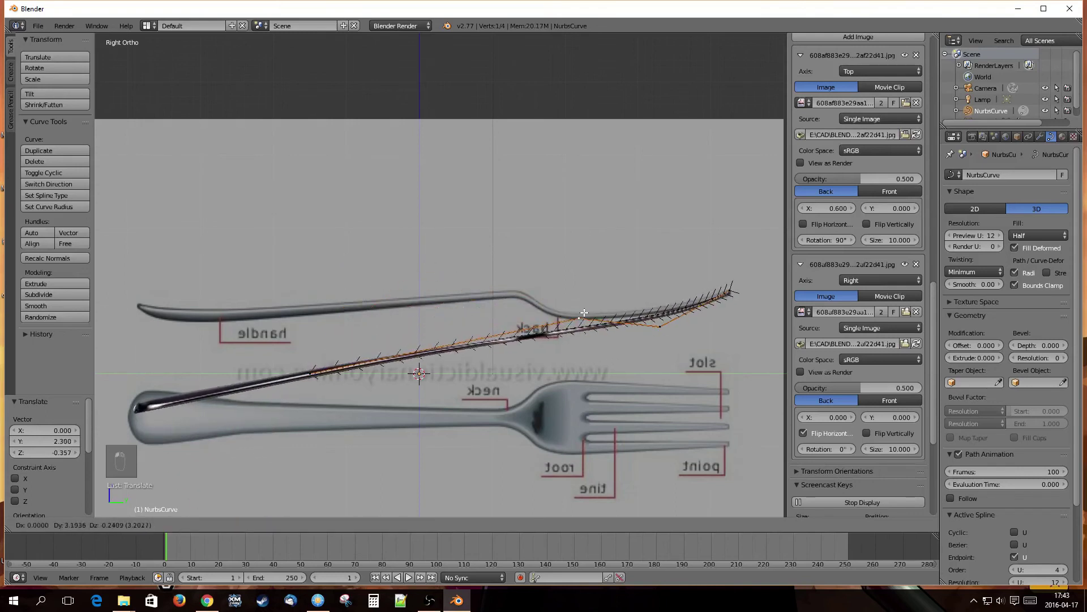
{"action": "left_click", "coordinate": [584, 313]}
{"action": "right_click", "coordinate": [305, 368]}
{"action": "key", "text": "g"}
{"action": "left_click", "coordinate": [562, 295]}
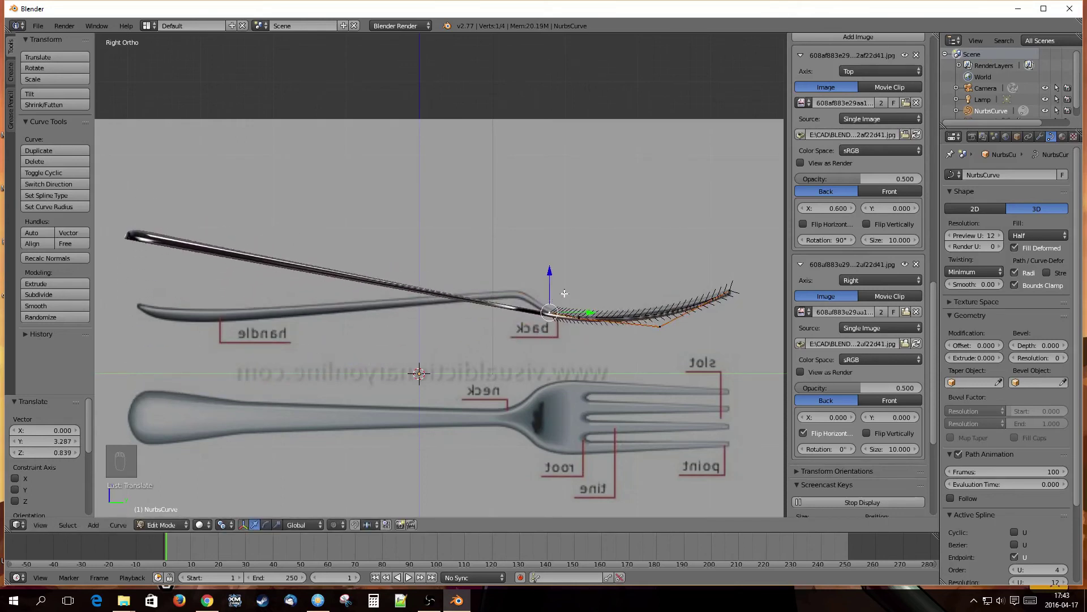
Step: Extend the curve with three control points over the neck bend and a fourth partway along the handle
{"action": "scroll", "coordinate": [560, 284], "scroll_direction": "up", "scroll_amount": 4}
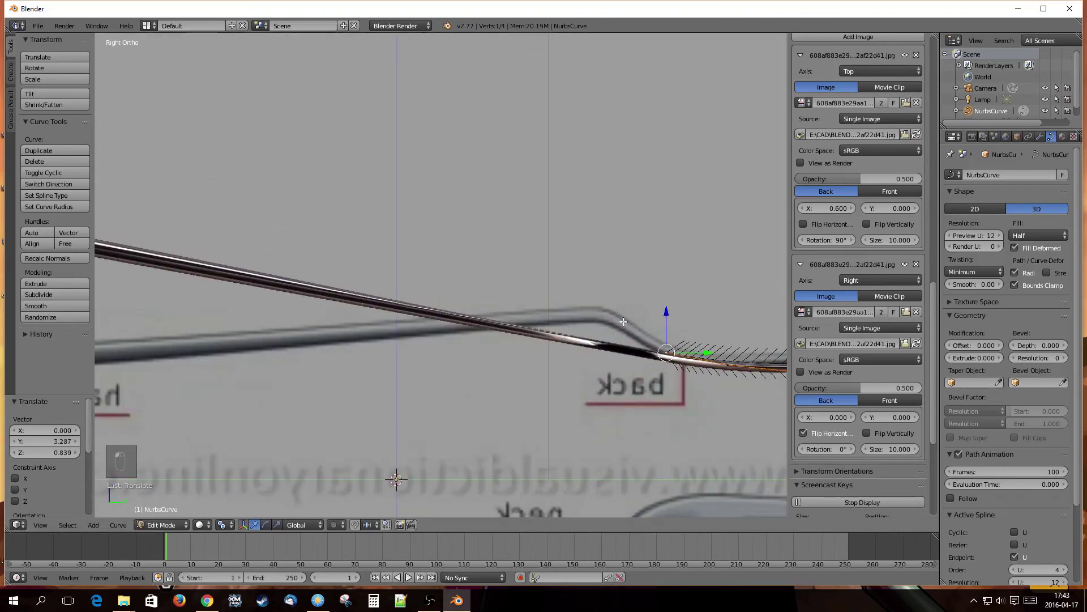
{"action": "left_click", "coordinate": [623, 319], "text": "ctrl"}
{"action": "left_click", "coordinate": [601, 310], "text": "ctrl"}
{"action": "left_click", "coordinate": [569, 314], "text": "ctrl"}
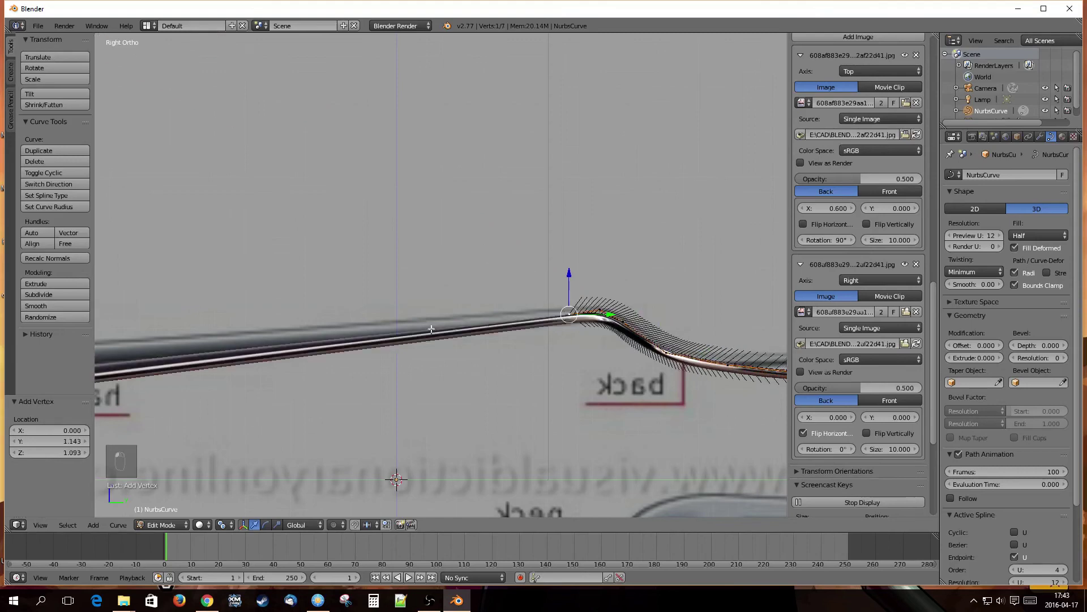
{"action": "left_click", "coordinate": [304, 339], "text": "ctrl"}
{"action": "scroll", "coordinate": [477, 395], "scroll_direction": "down", "scroll_amount": 4}
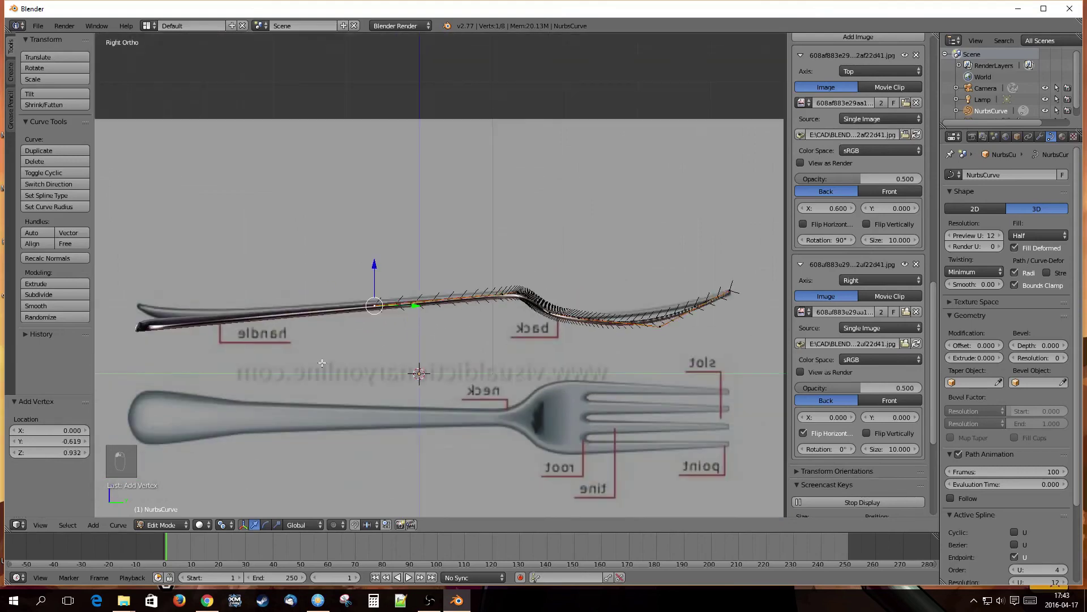
Step: Add three more control points along the reference handle, ending the curve at the handle's upturned tip
{"action": "middle_click_drag", "start_coordinate": [258, 354], "coordinate": [492, 372], "text": "shift"}
{"action": "left_click", "coordinate": [441, 334], "text": "ctrl"}
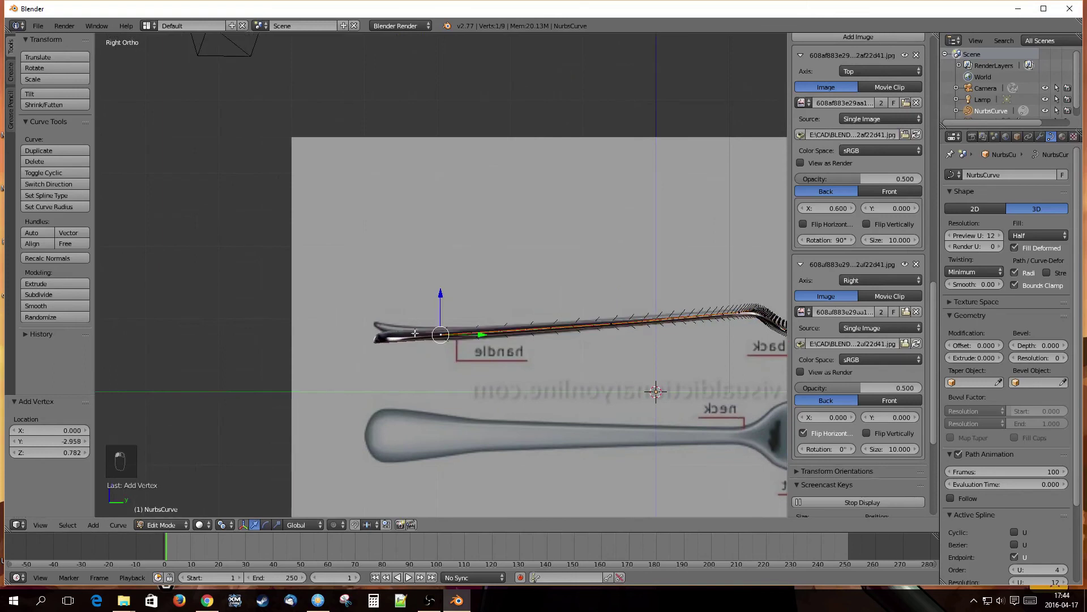
{"action": "left_click", "coordinate": [398, 332], "text": "ctrl"}
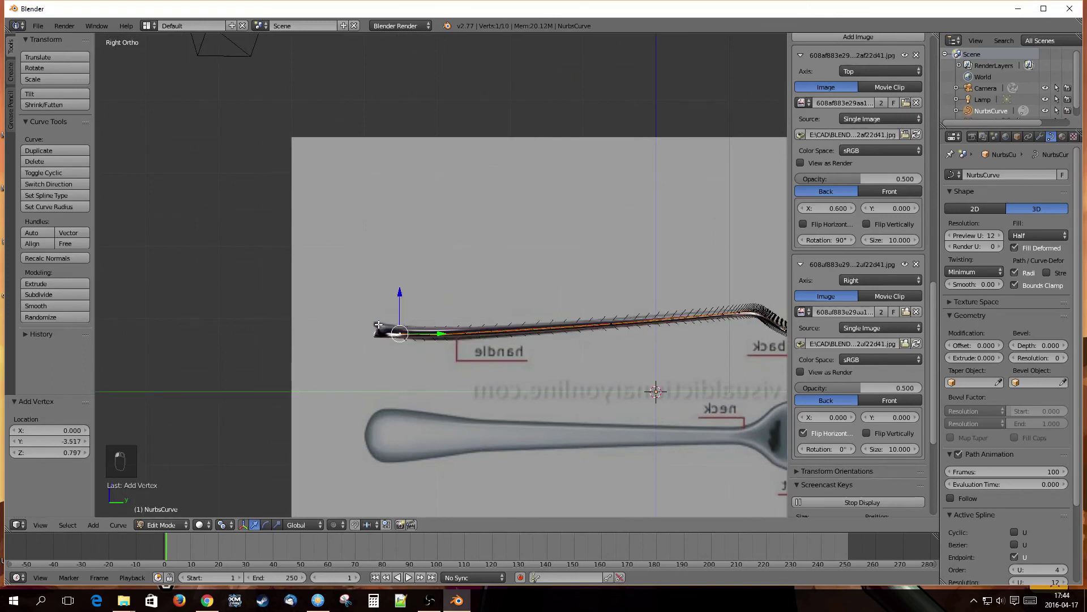
{"action": "left_click", "coordinate": [378, 324], "text": "ctrl"}
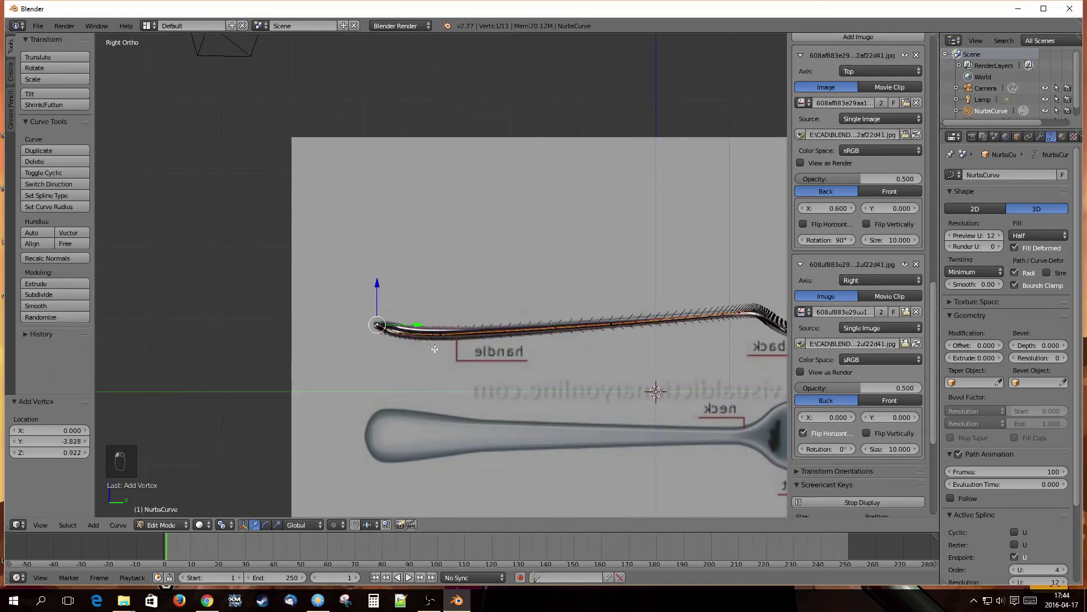
Step: Raise the two control points beneath the tines to the reference profile, moving the one nearer the tip about 0.18 on Z
{"action": "scroll", "coordinate": [429, 358], "scroll_direction": "down", "scroll_amount": 4}
{"action": "scroll", "coordinate": [520, 335], "scroll_direction": "up", "scroll_amount": 4}
{"action": "middle_click_drag", "start_coordinate": [701, 349], "coordinate": [348, 355], "text": "shift"}
{"action": "scroll", "coordinate": [538, 372], "scroll_direction": "up", "scroll_amount": 4}
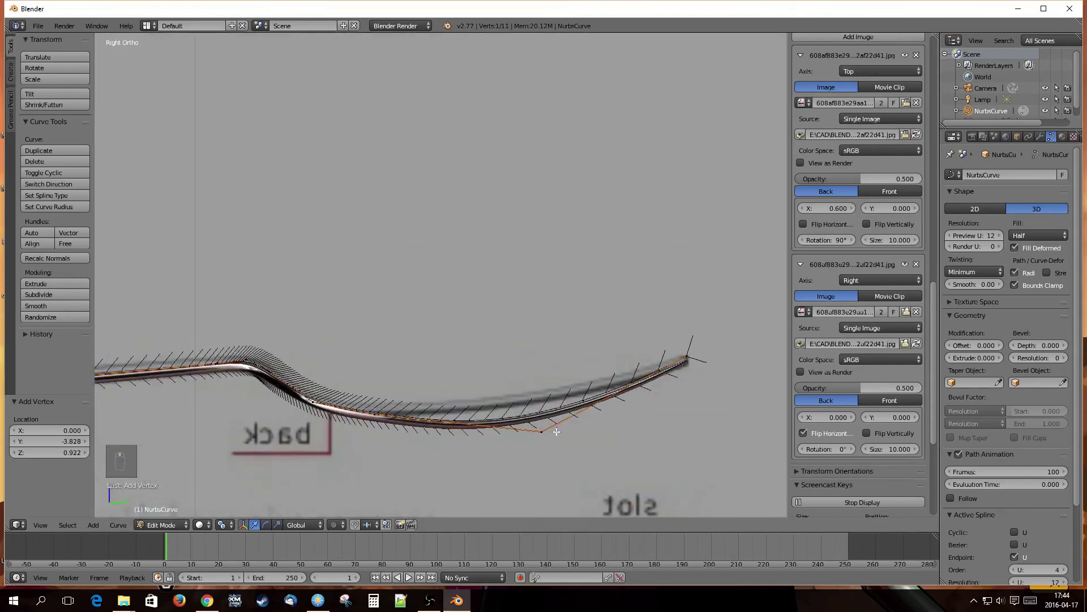
{"action": "right_click", "coordinate": [543, 432]}
{"action": "left_click_drag", "start_coordinate": [542, 401], "coordinate": [545, 372]}
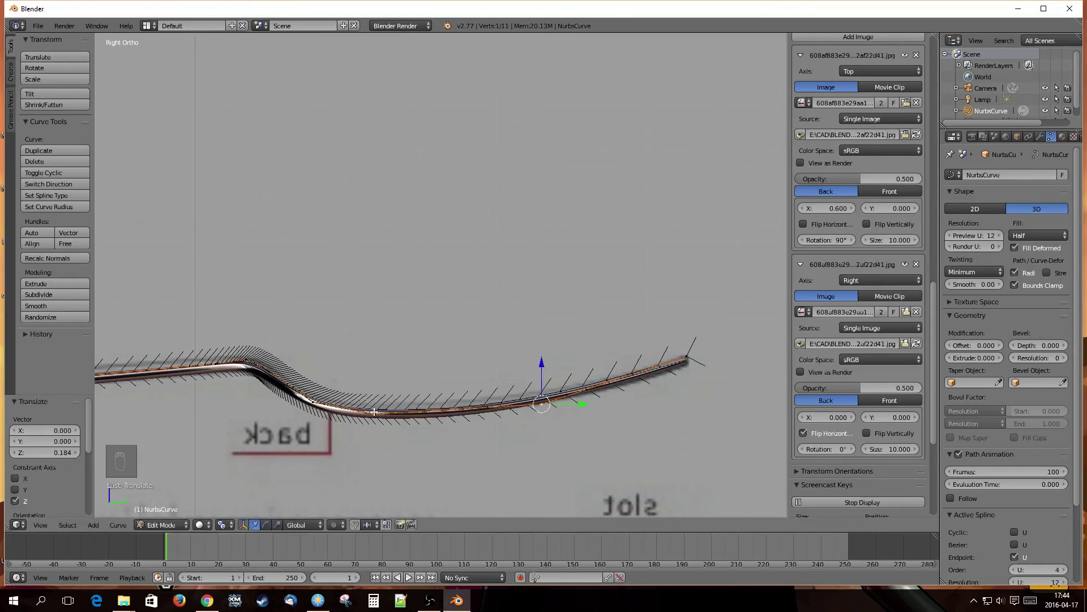
{"action": "right_click", "coordinate": [374, 412]}
{"action": "left_click_drag", "start_coordinate": [376, 378], "coordinate": [375, 370]}
Step: Raise the control point at the foot of the neck bend about 0.022 and the one on its slope about 0.012 on Z
{"action": "middle_click_drag", "start_coordinate": [322, 401], "coordinate": [451, 398], "text": "shift"}
{"action": "scroll", "coordinate": [443, 407], "scroll_direction": "up", "scroll_amount": 1}
{"action": "right_click", "coordinate": [446, 425]}
{"action": "left_click_drag", "start_coordinate": [444, 396], "coordinate": [443, 390]}
{"action": "right_click", "coordinate": [391, 385]}
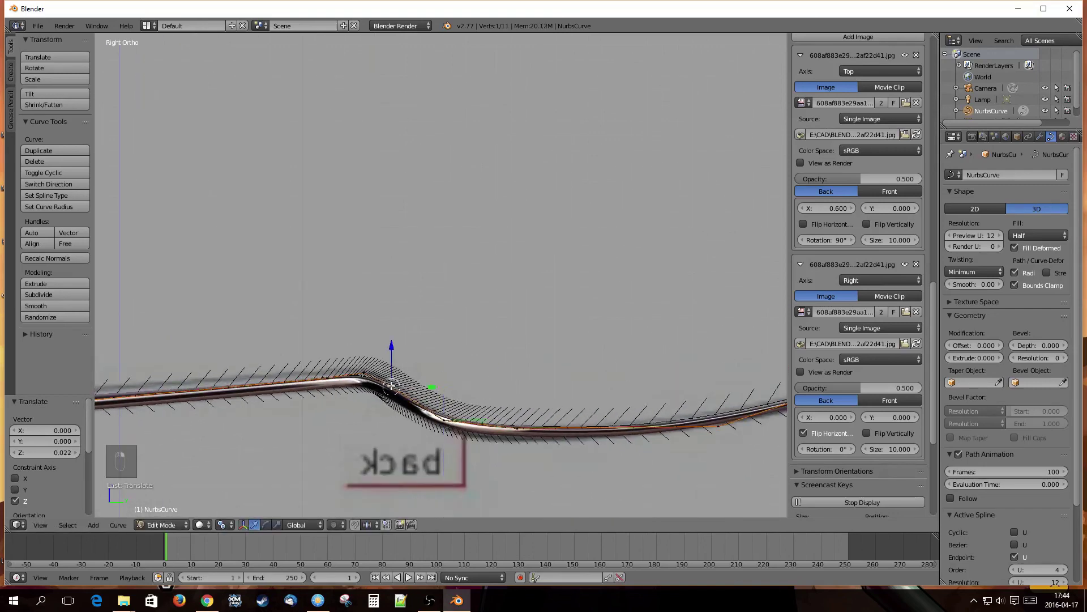
{"action": "left_click_drag", "start_coordinate": [391, 363], "coordinate": [364, 353]}
Step: Shift the control point at the handle side of the neck crest about -0.059 along Y
{"action": "right_click", "coordinate": [362, 373]}
{"action": "middle_click_drag", "start_coordinate": [314, 409], "coordinate": [515, 436], "text": "shift"}
{"action": "right_click", "coordinate": [527, 407]}
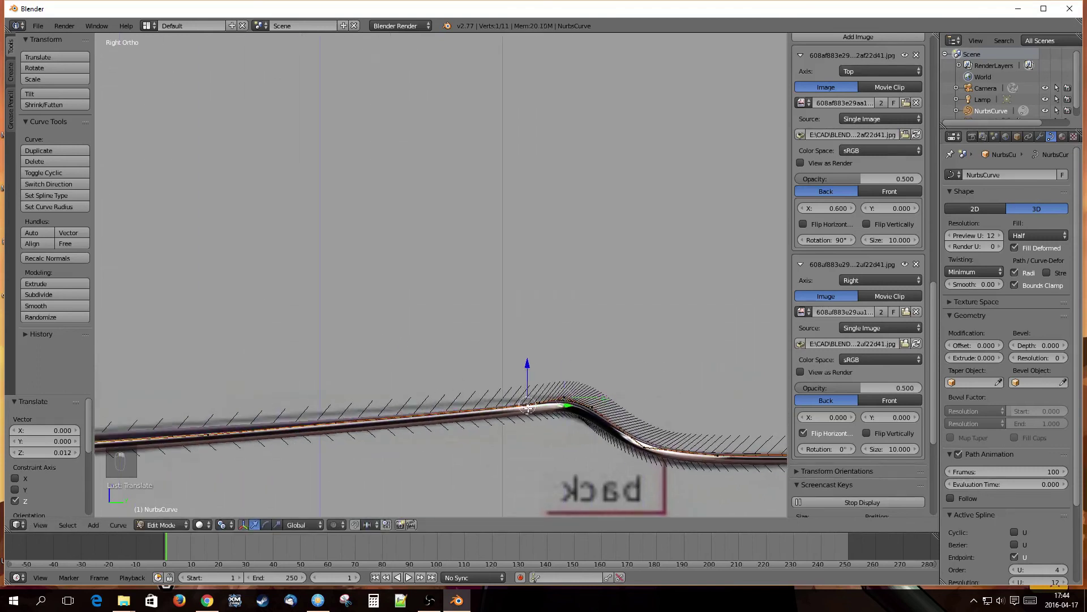
{"action": "left_click_drag", "start_coordinate": [529, 385], "coordinate": [561, 403]}
{"action": "scroll", "coordinate": [457, 441], "scroll_direction": "down", "scroll_amount": 2}
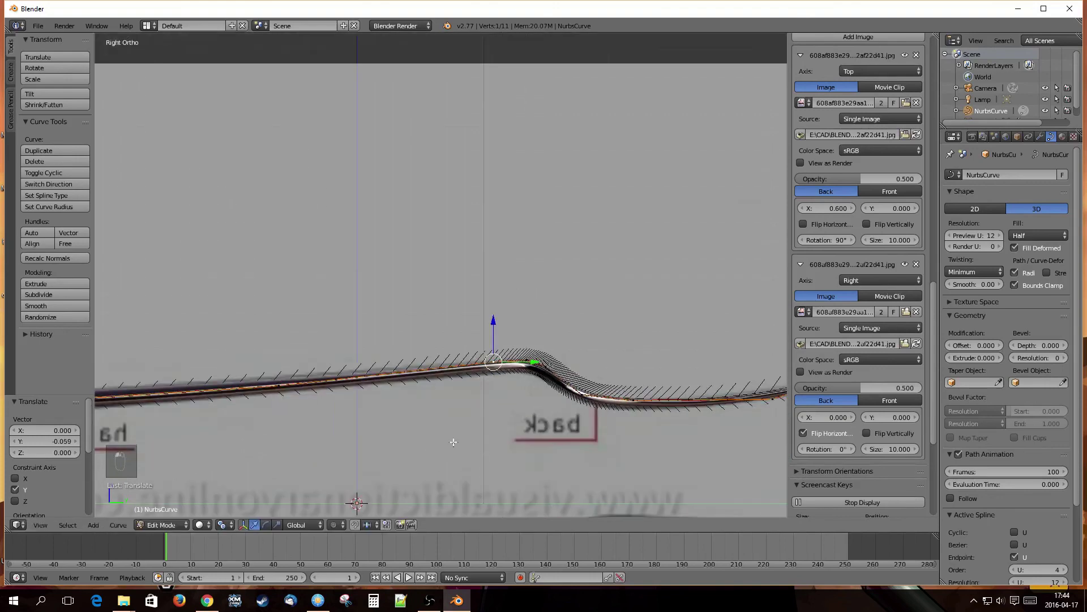
Step: Raise the curve control point midway along the handle about 0.022 on Z to follow the reference
{"action": "middle_click_drag", "start_coordinate": [349, 429], "coordinate": [650, 460], "text": "shift"}
{"action": "right_click", "coordinate": [584, 418]}
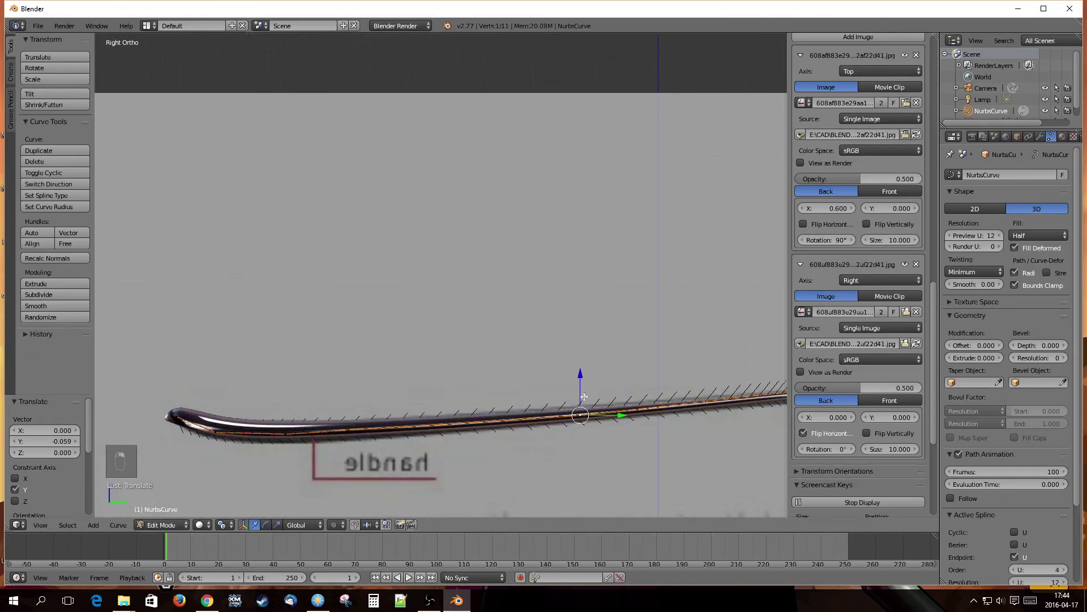
{"action": "left_click_drag", "start_coordinate": [581, 392], "coordinate": [580, 389]}
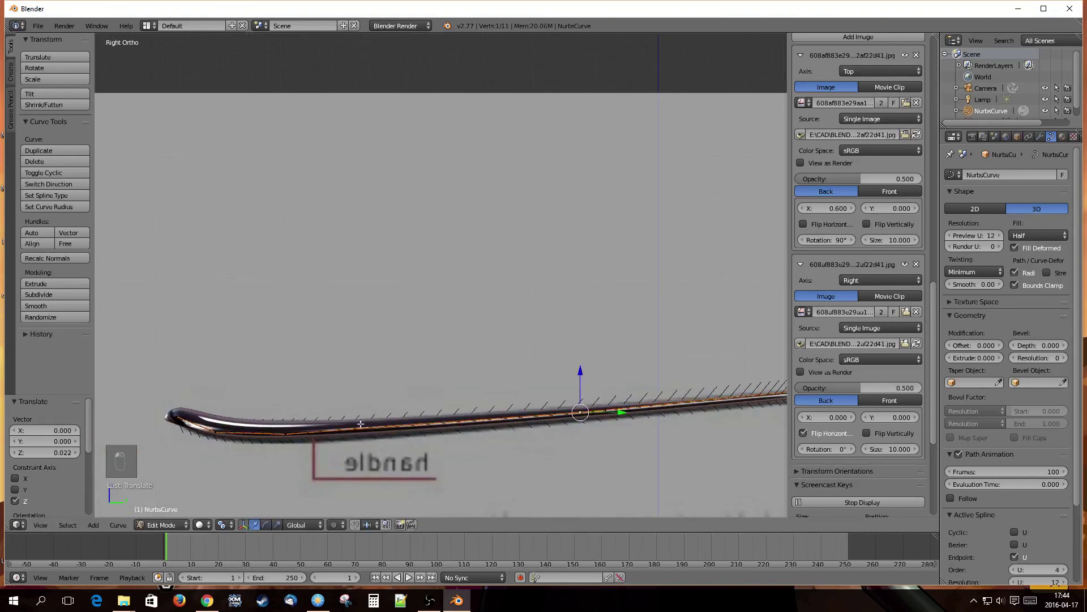
Step: Lower the control point above the reference's handle label about 0.022 on Z and shift it about 0.301 along Y
{"action": "right_click", "coordinate": [287, 433]}
{"action": "mouse_move", "coordinate": [288, 400]}
{"action": "left_mouse_down"}
{"action": "mouse_move", "coordinate": [293, 412]}
{"action": "mouse_move", "coordinate": [297, 403]}
{"action": "left_mouse_up"}
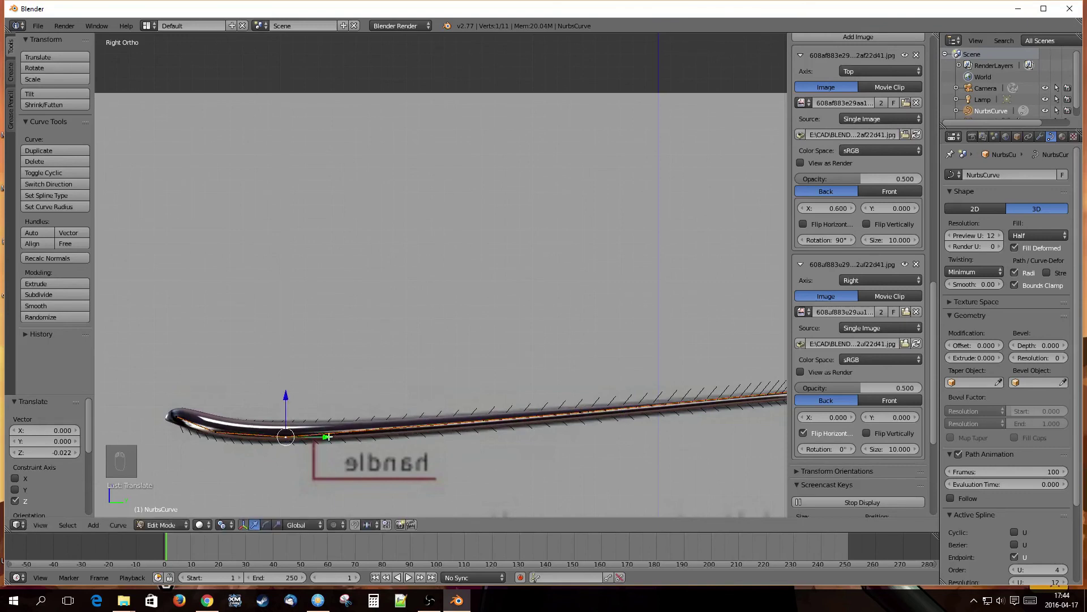
{"action": "left_click_drag", "start_coordinate": [328, 436], "coordinate": [366, 436]}
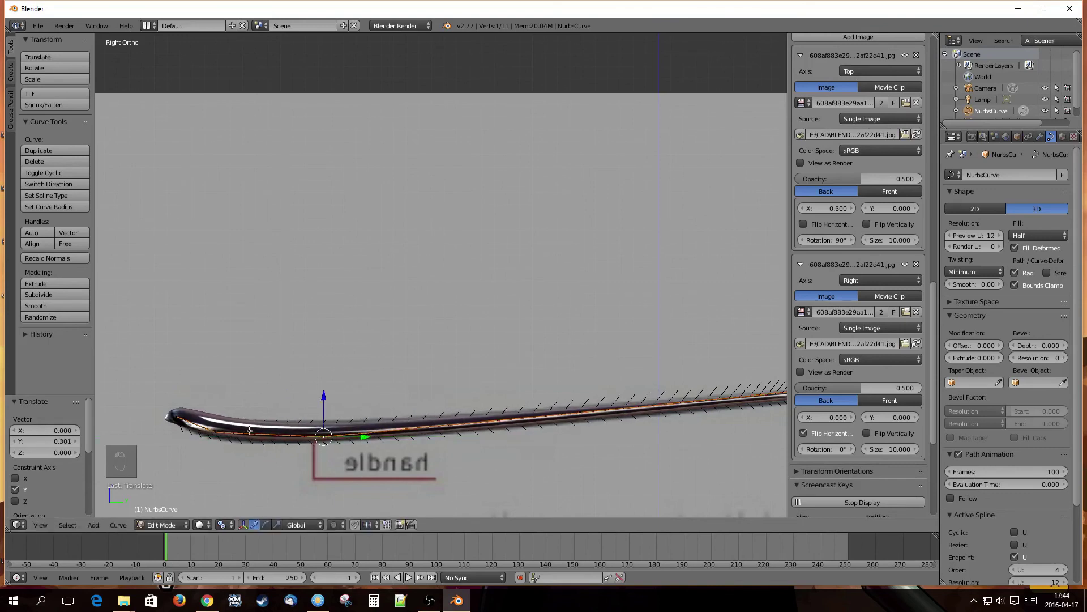
Step: Shift the control point at the foot of the upturned handle tip slightly toward the tines, lower it slightly, and leave Edit Mode
{"action": "right_click", "coordinate": [219, 432]}
{"action": "left_click_drag", "start_coordinate": [253, 434], "coordinate": [264, 433]}
{"action": "left_click_drag", "start_coordinate": [229, 392], "coordinate": [232, 397]}
{"action": "key", "text": "a"}
{"action": "scroll", "coordinate": [410, 410], "scroll_direction": "down", "scroll_amount": 4}
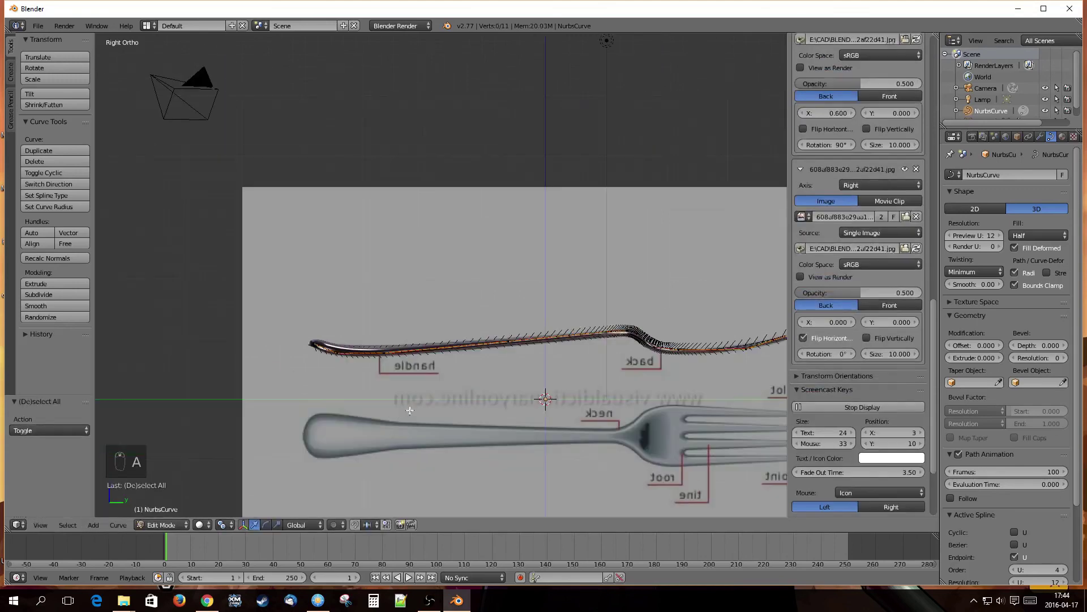
{"action": "mouse_move", "coordinate": [481, 365]}
{"action": "middle_mouse_down"}
{"action": "mouse_move", "coordinate": [508, 352]}
{"action": "mouse_move", "coordinate": [495, 371]}
{"action": "mouse_move", "coordinate": [599, 364]}
{"action": "mouse_move", "coordinate": [502, 361]}
{"action": "middle_mouse_up"}
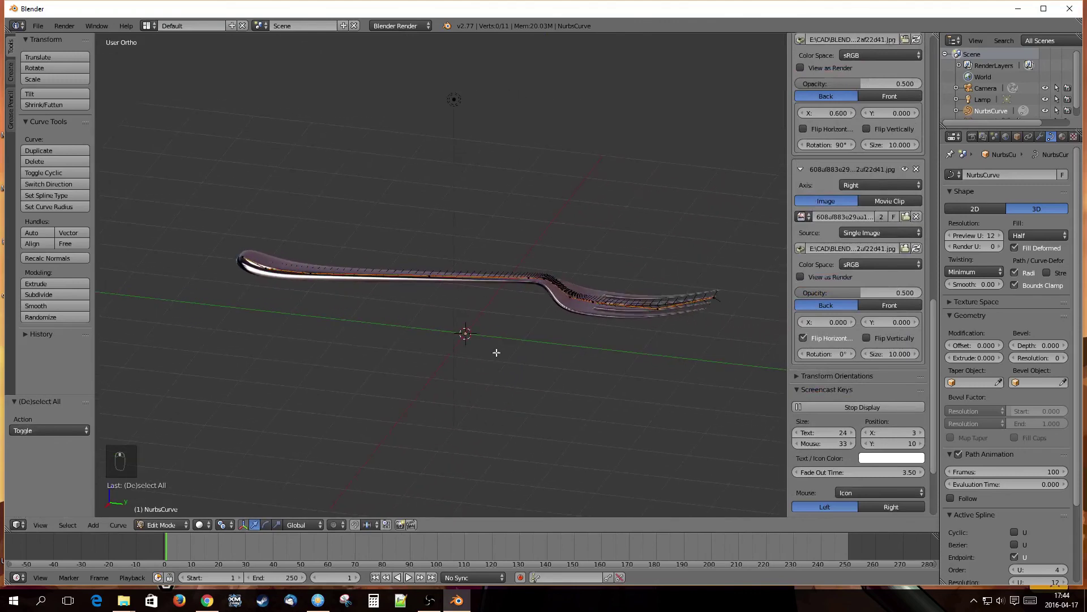
{"action": "key", "text": "Tab"}
Step: Select the Plane object in the scene's object list and rename it Fork
{"action": "middle_click_drag", "start_coordinate": [486, 256], "coordinate": [473, 311]}
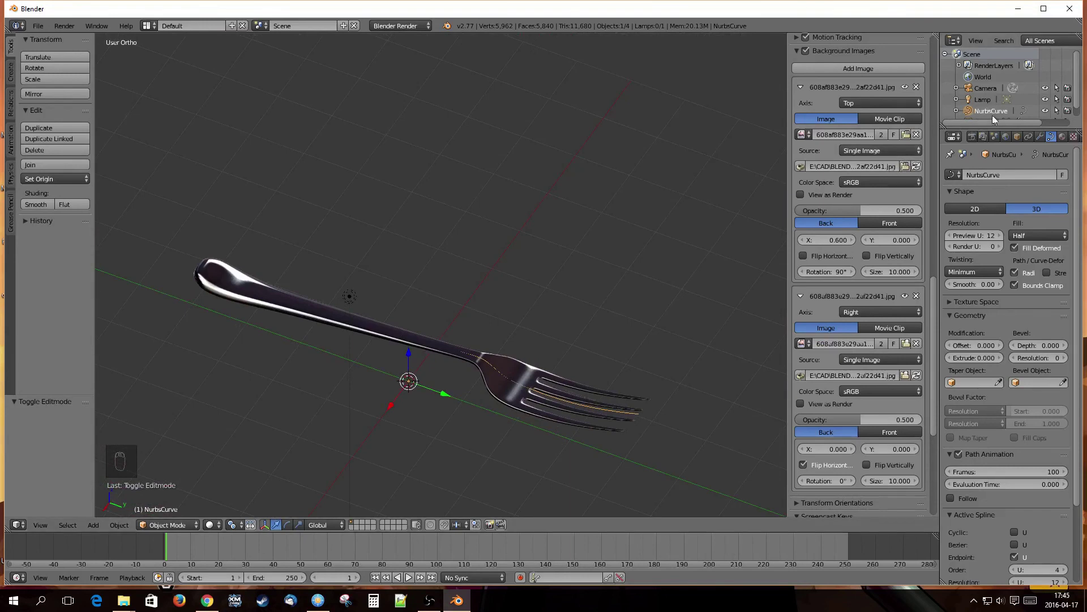
{"action": "left_click_drag", "start_coordinate": [995, 129], "coordinate": [995, 156]}
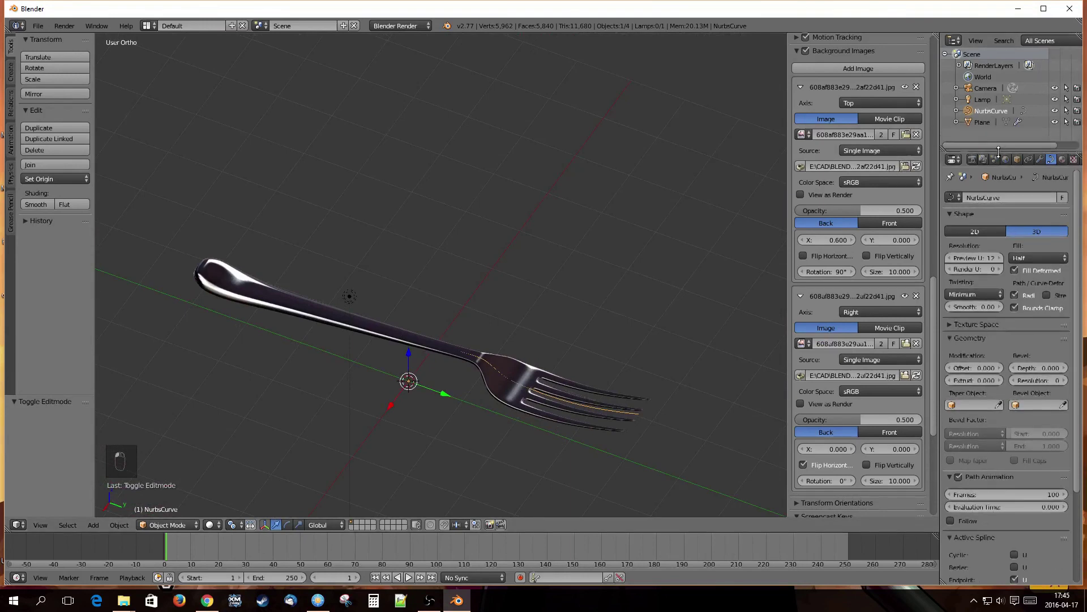
{"action": "left_click", "coordinate": [984, 123]}
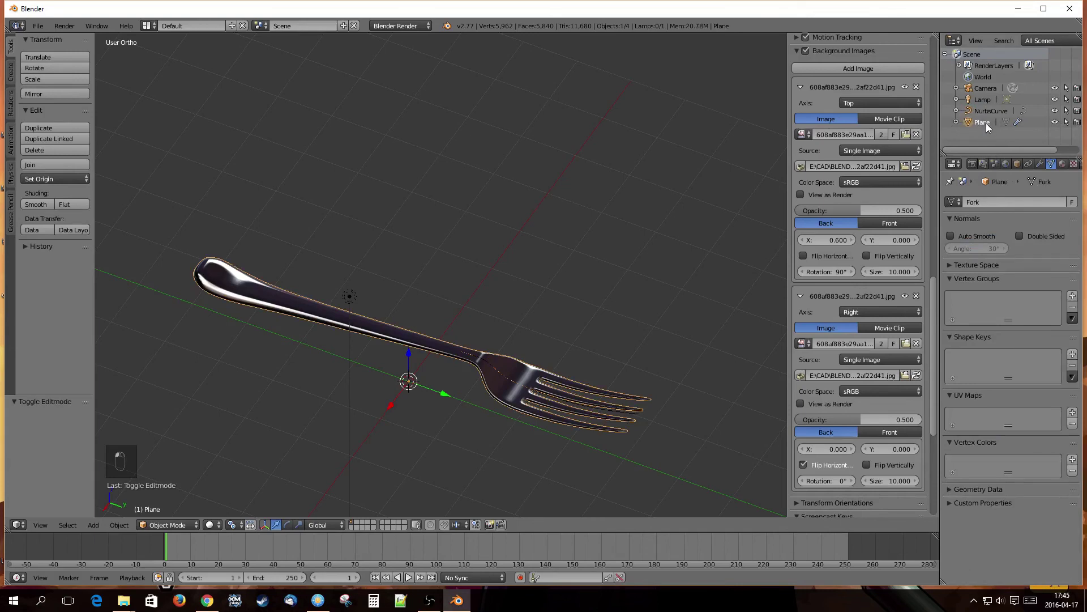
{"action": "double_click", "coordinate": [987, 123]}
{"action": "type", "text": "Fork"}
{"action": "key", "text": "Return"}
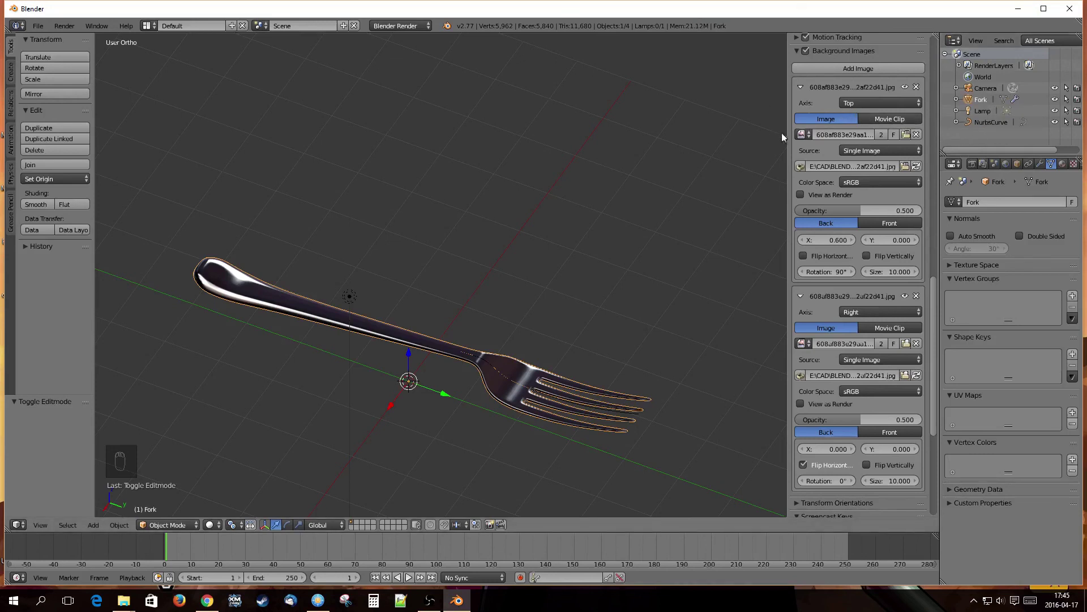
Step: Save the scene as fork.blend in the applefork folder
{"action": "left_click", "coordinate": [38, 25]}
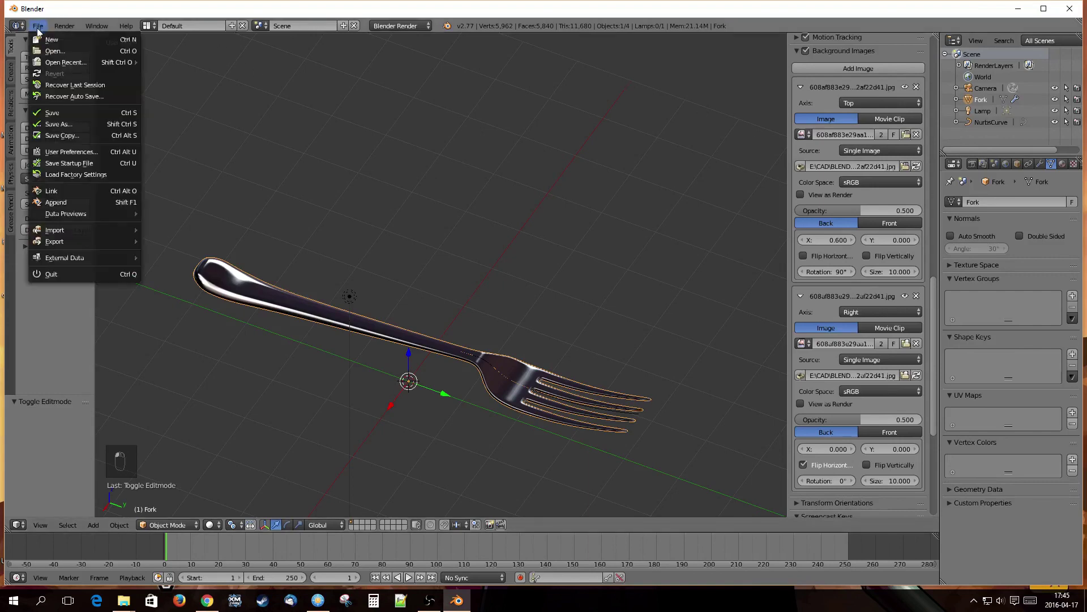
{"action": "left_click", "coordinate": [60, 123]}
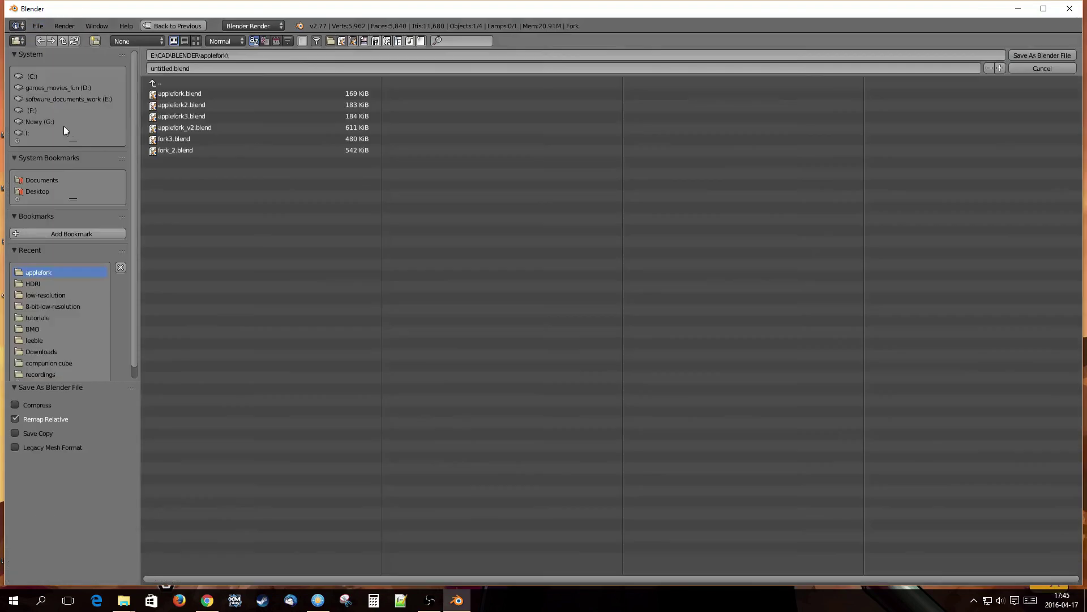
{"action": "left_click", "coordinate": [198, 68]}
{"action": "type", "text": "fork"}
{"action": "left_click", "coordinate": [1032, 57]}
{"action": "left_click", "coordinate": [1033, 58]}
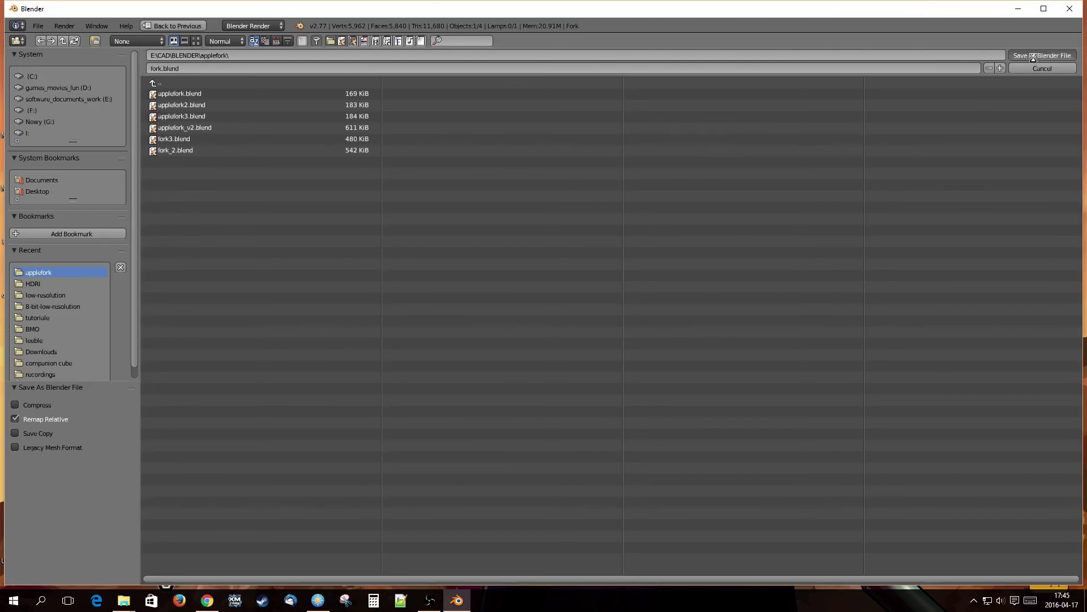
Step: Examine the bent fork in perspective view from several angles, checking the tines up close and the overall shape
{"action": "middle_click_drag", "start_coordinate": [620, 183], "coordinate": [398, 227]}
{"action": "middle_click_drag", "start_coordinate": [444, 289], "coordinate": [526, 207], "text": "shift"}
{"action": "scroll", "coordinate": [552, 351], "scroll_direction": "up", "scroll_amount": 1}
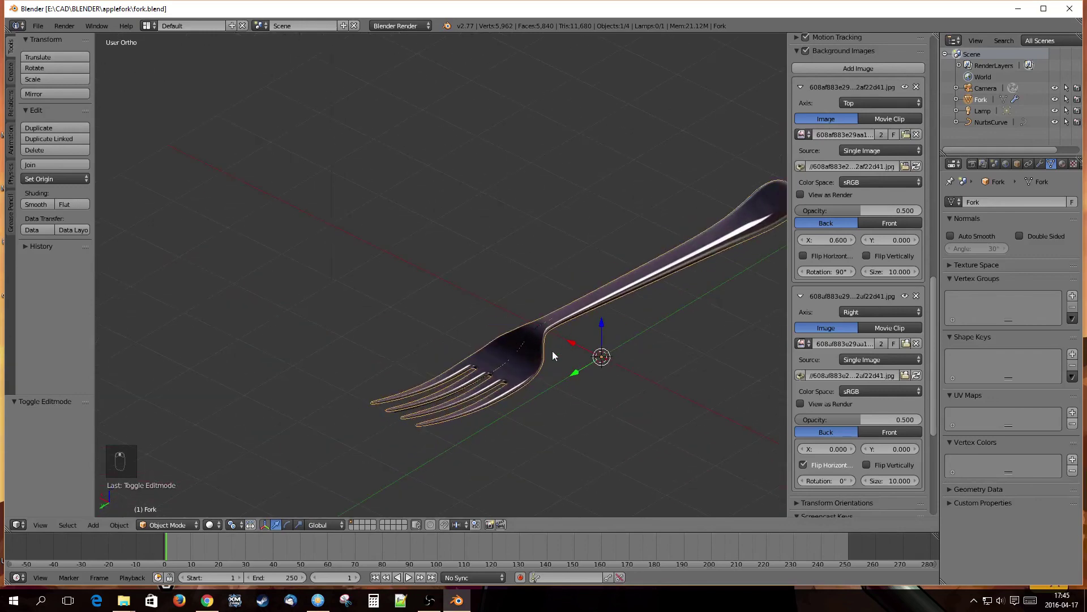
{"action": "key", "text": "KP_5"}
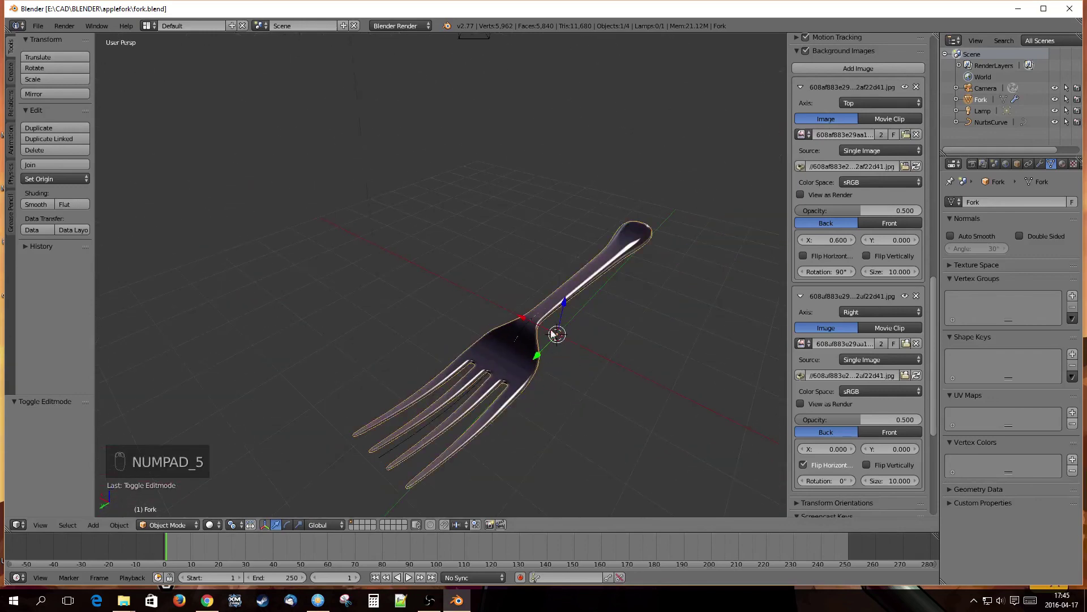
{"action": "middle_click_drag", "start_coordinate": [554, 334], "coordinate": [675, 276]}
{"action": "scroll", "coordinate": [498, 352], "scroll_direction": "up", "scroll_amount": 3}
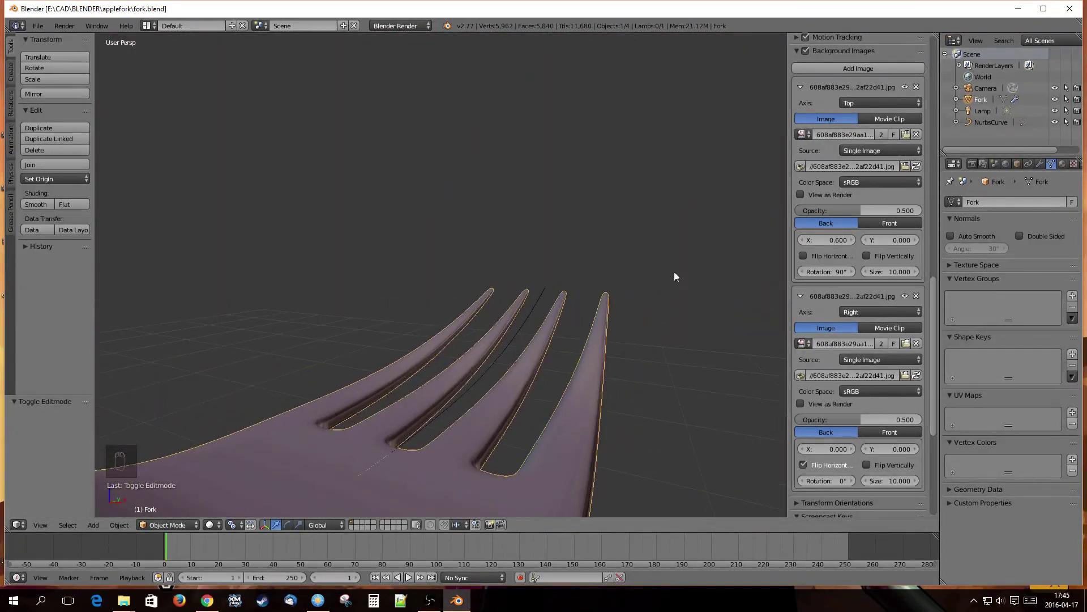
{"action": "scroll", "coordinate": [673, 273], "scroll_direction": "down", "scroll_amount": 4}
{"action": "middle_click_drag", "start_coordinate": [399, 362], "coordinate": [367, 311], "text": "shift"}
{"action": "scroll", "coordinate": [651, 314], "scroll_direction": "down", "scroll_amount": 4}
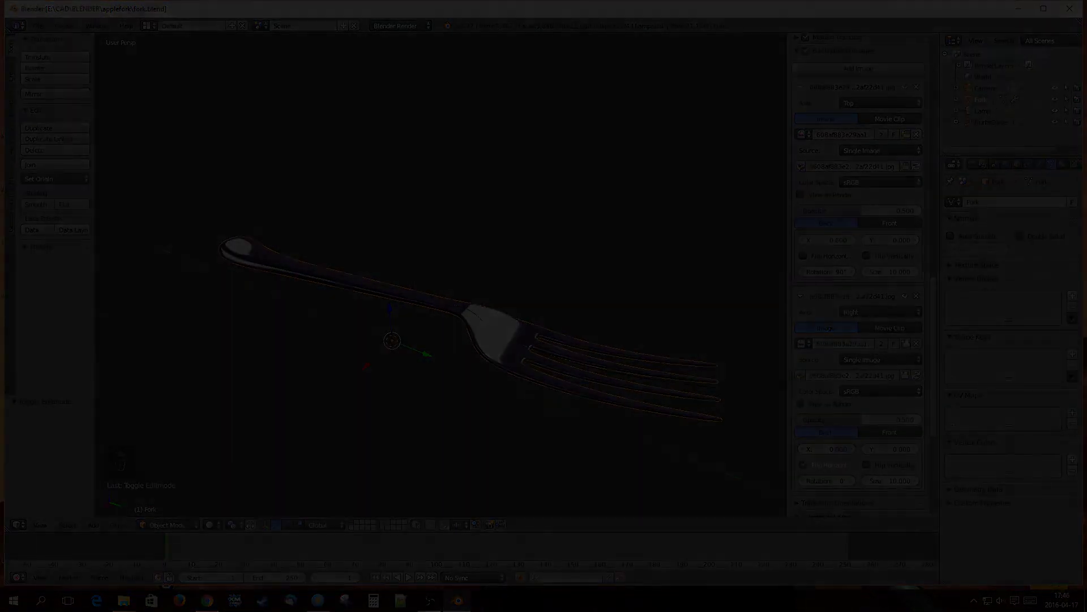